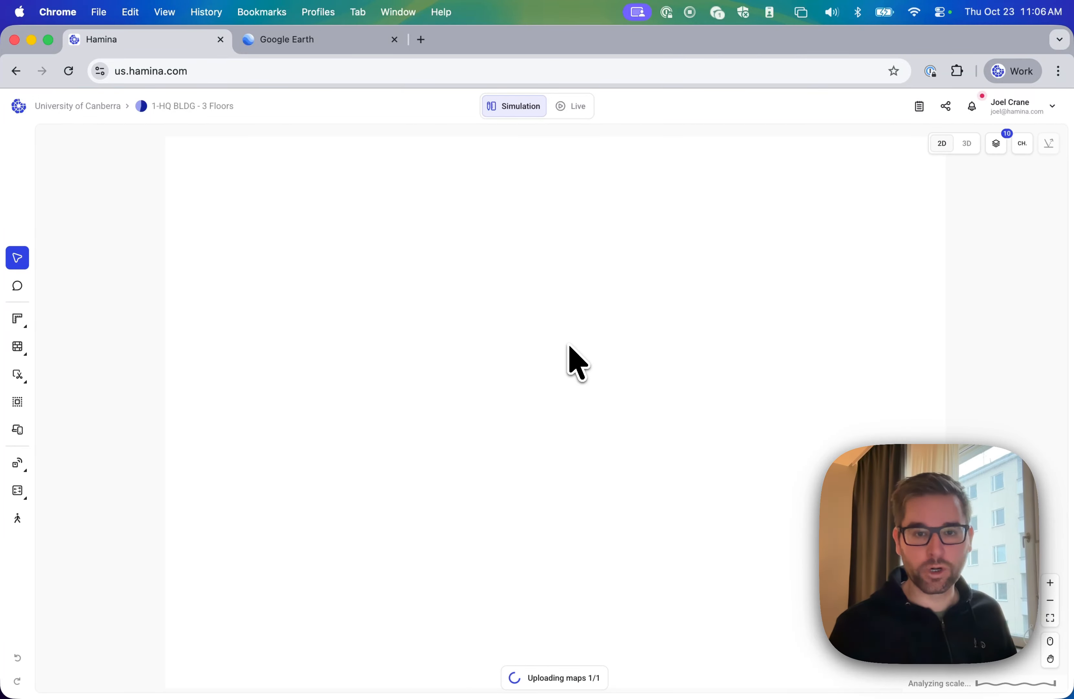
Step: Review the project's list of uploaded maps, keeping 1-HQ BLDG - 3 Floors open
click(193, 108)
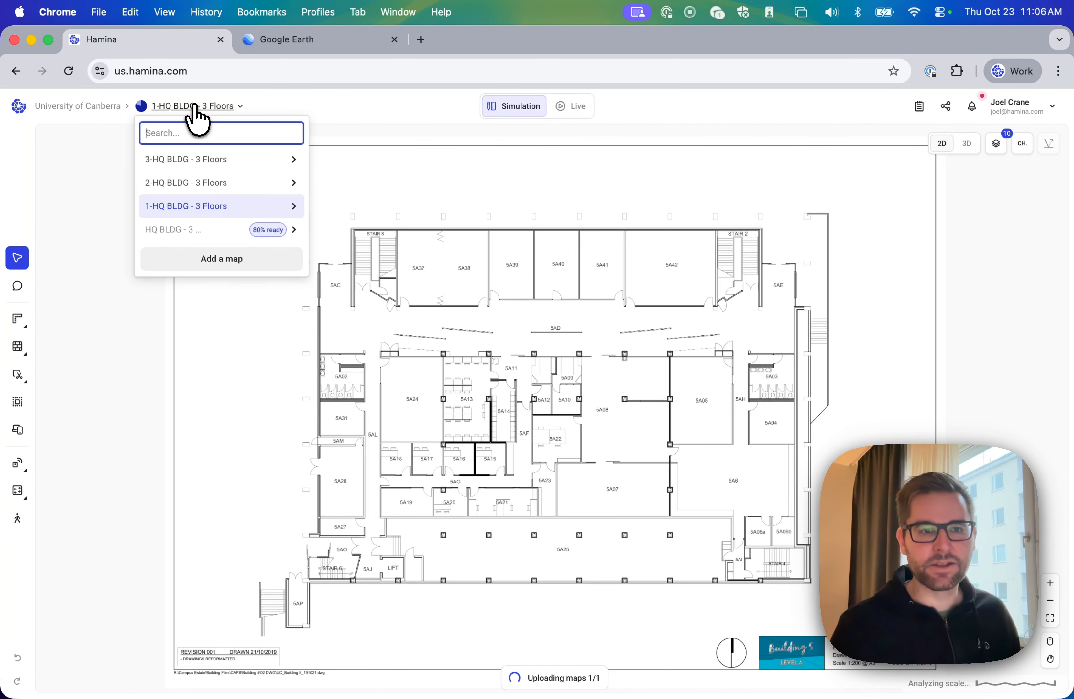
mouse_move(220, 213)
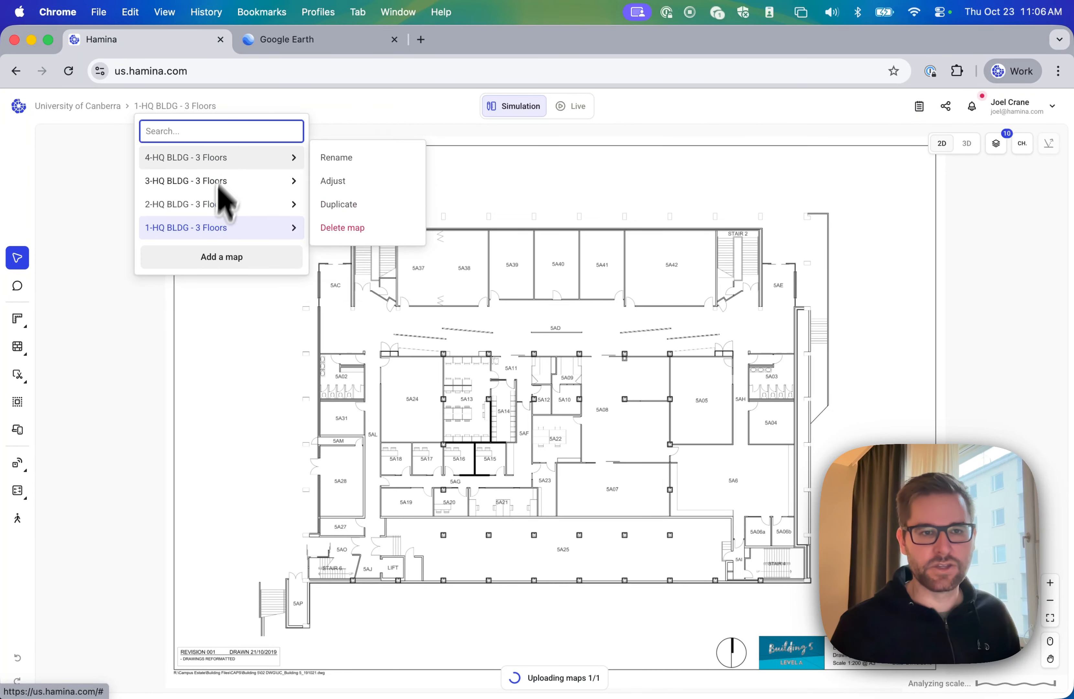
click(337, 108)
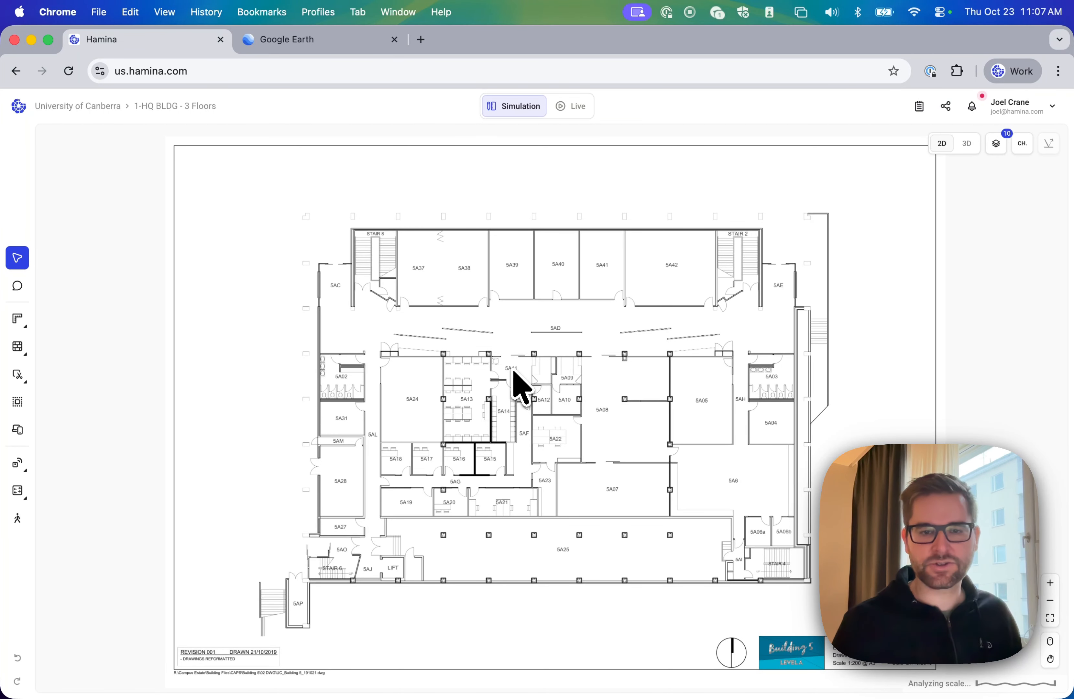
scroll(521, 385, down, 5)
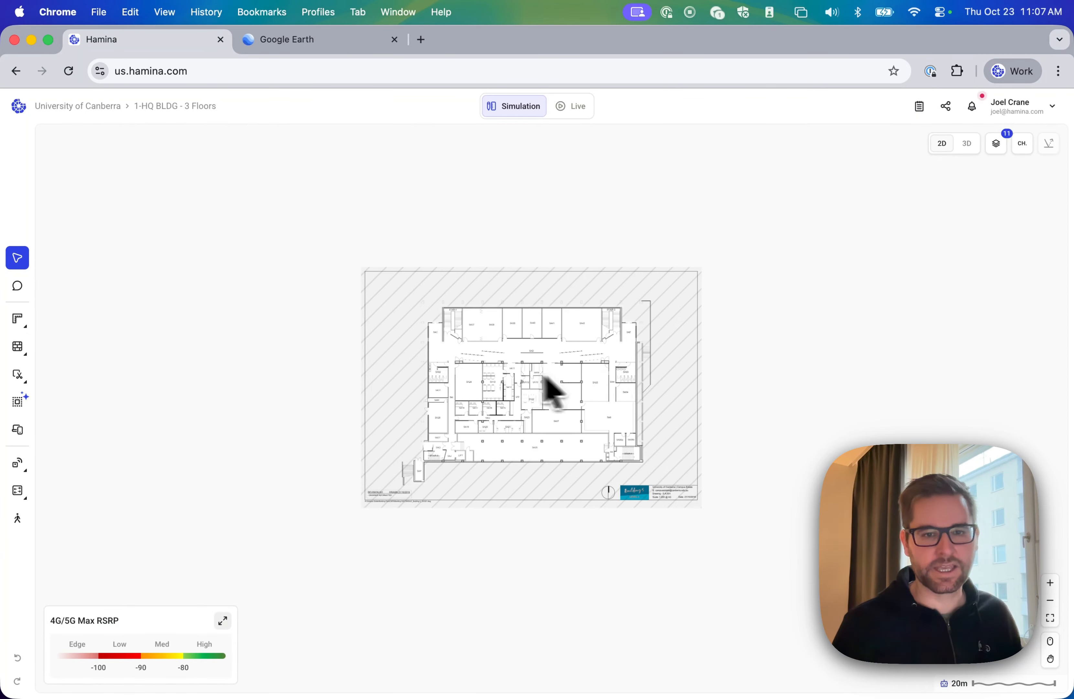
Step: Switch to Google Earth, capture a screenshot of the campus satellite imagery, and check the captured image
click(312, 43)
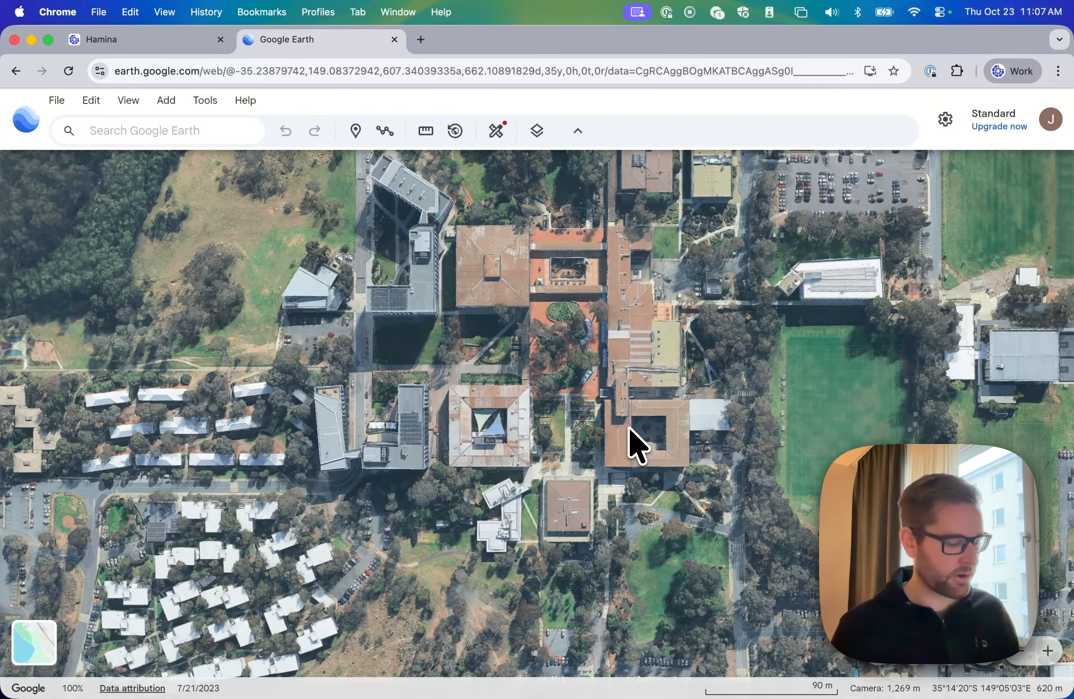
key(super+shift+4)
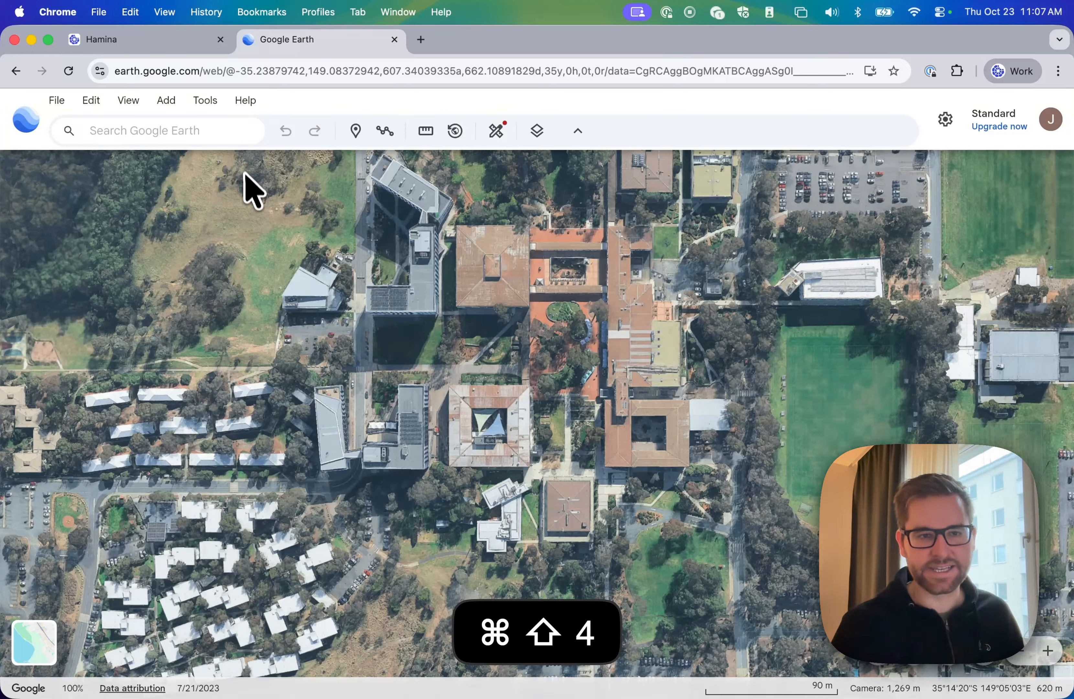
drag(146, 155, 850, 659)
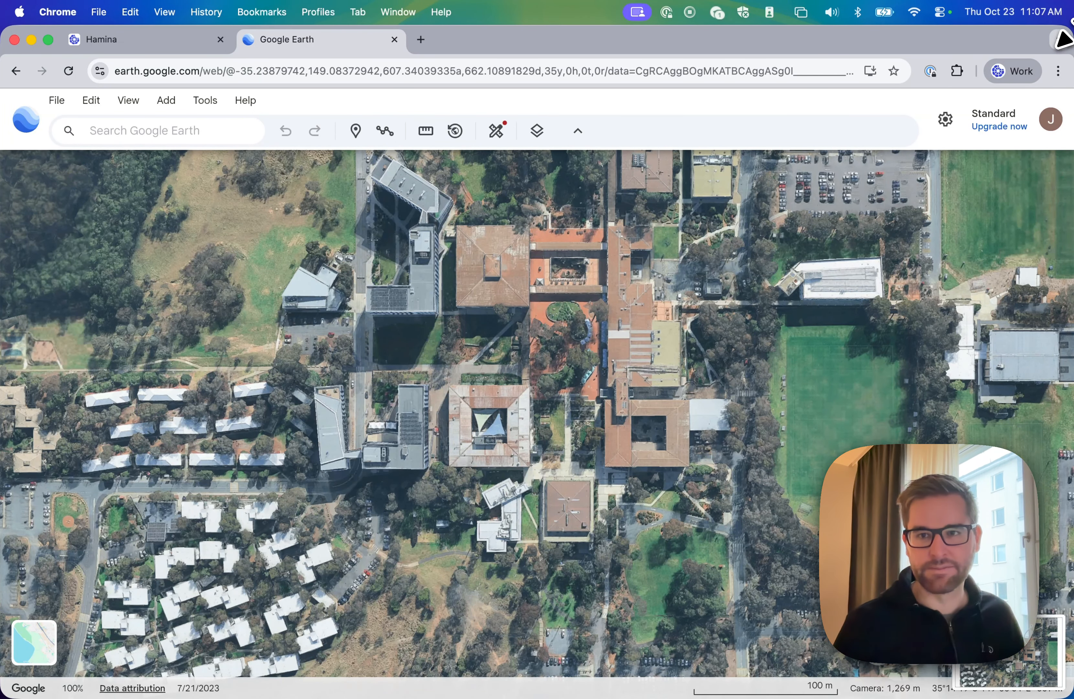
drag(1064, 38, 851, 29)
click(1014, 665)
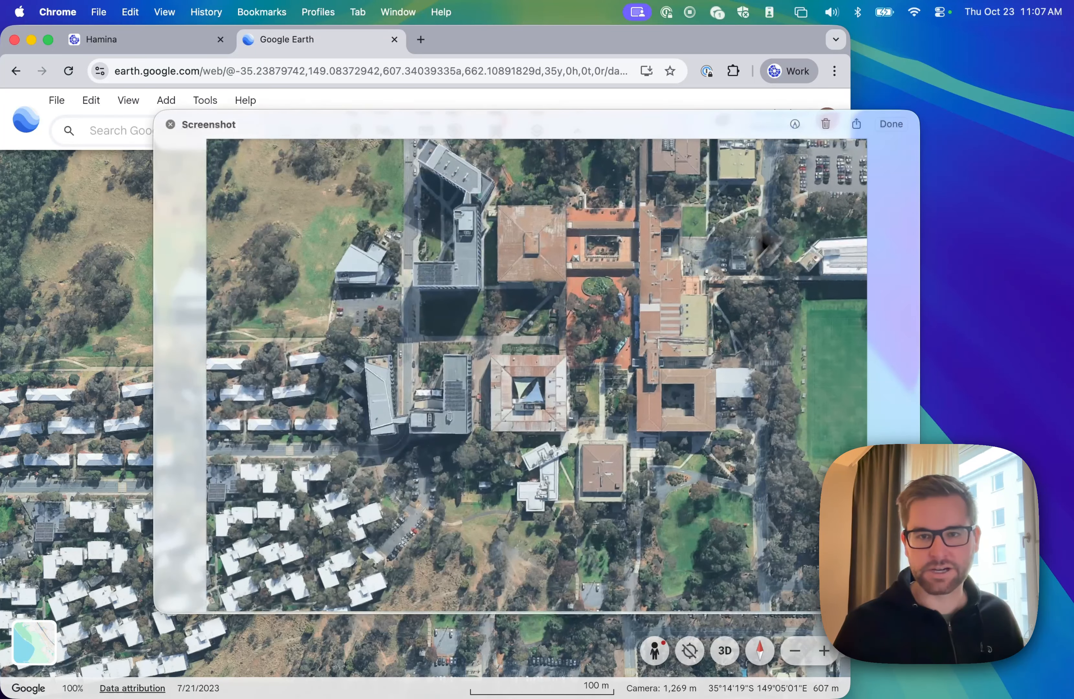
click(888, 122)
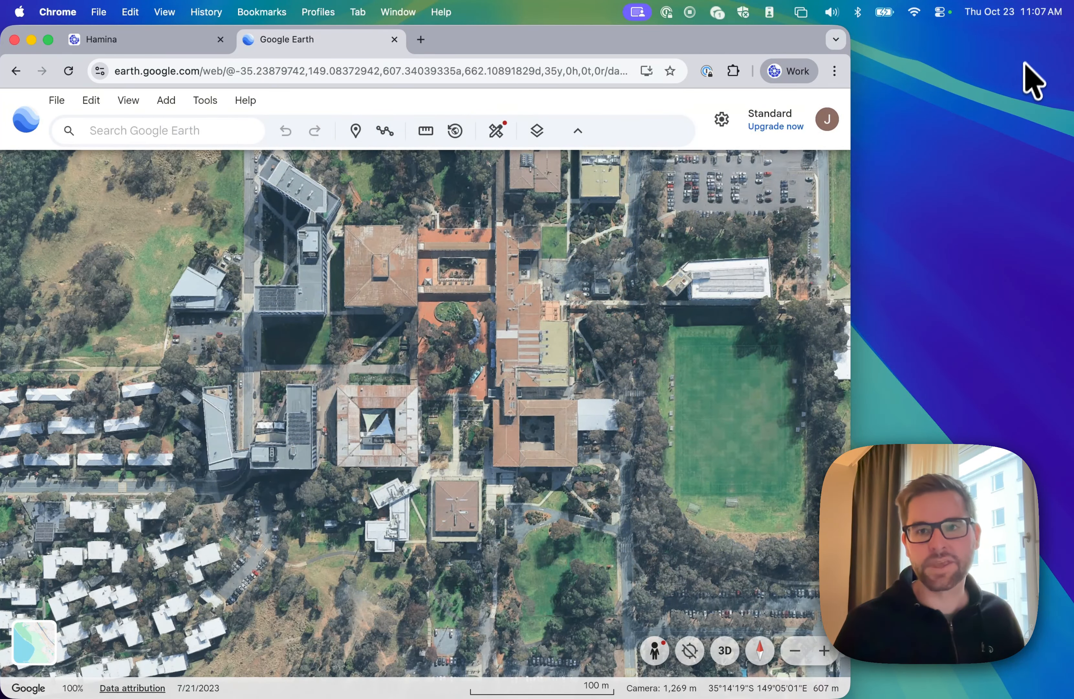
Step: Switch back to Hamina and hide the access points, network equipment, attenuating objects, walls and in/out of scope zones
click(190, 42)
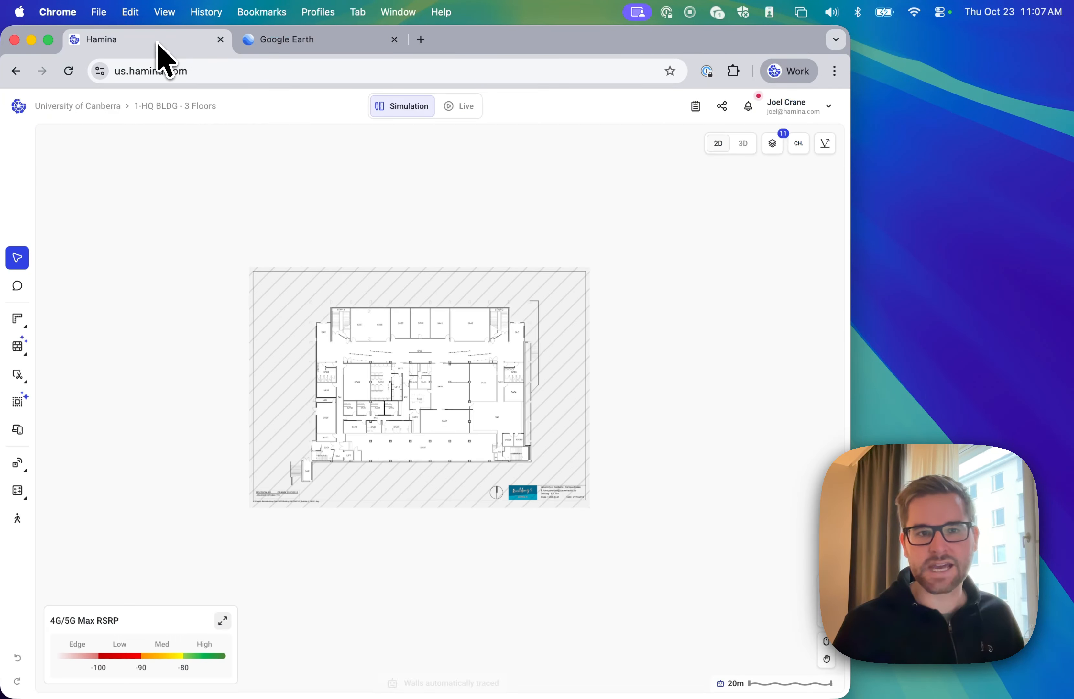
double_click(574, 46)
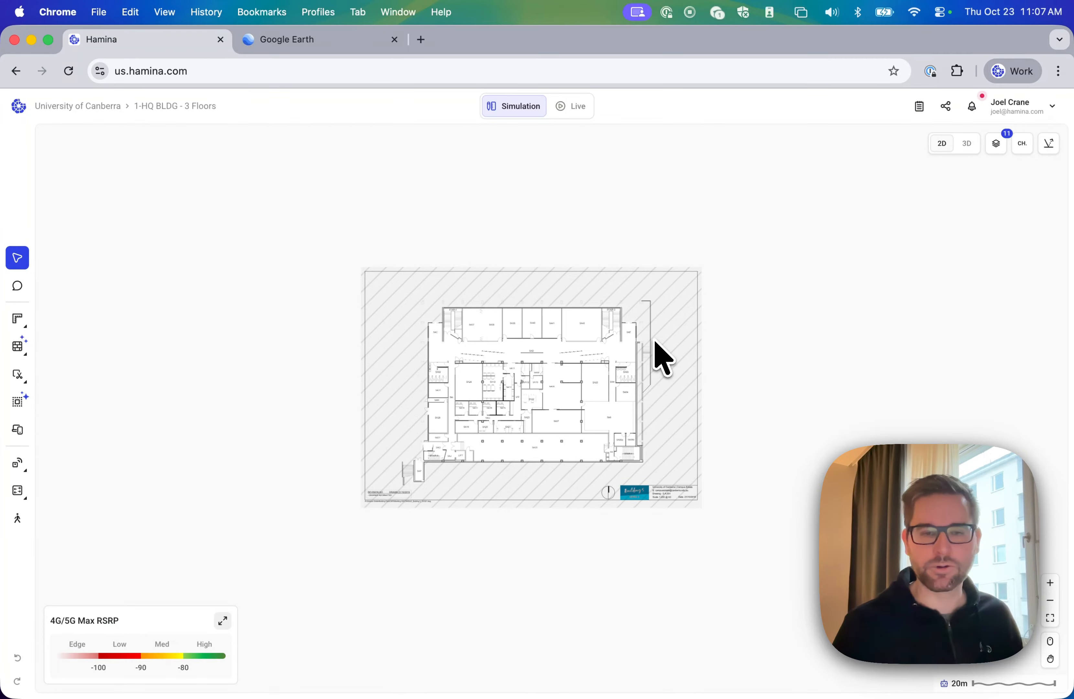
scroll(566, 376, up, 5)
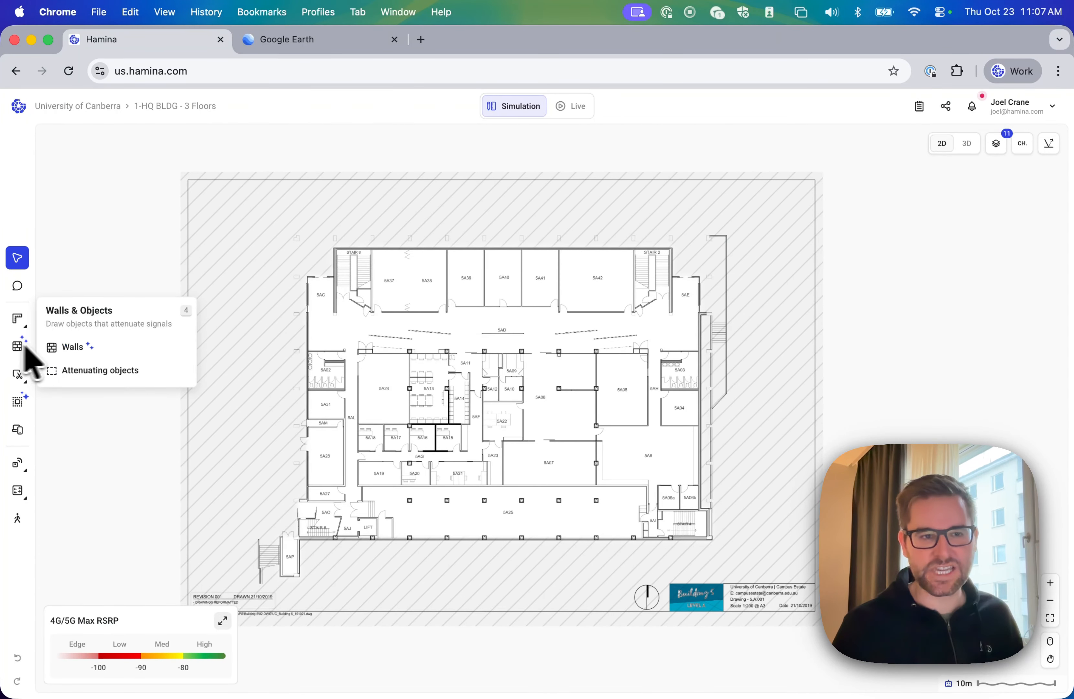
click(997, 145)
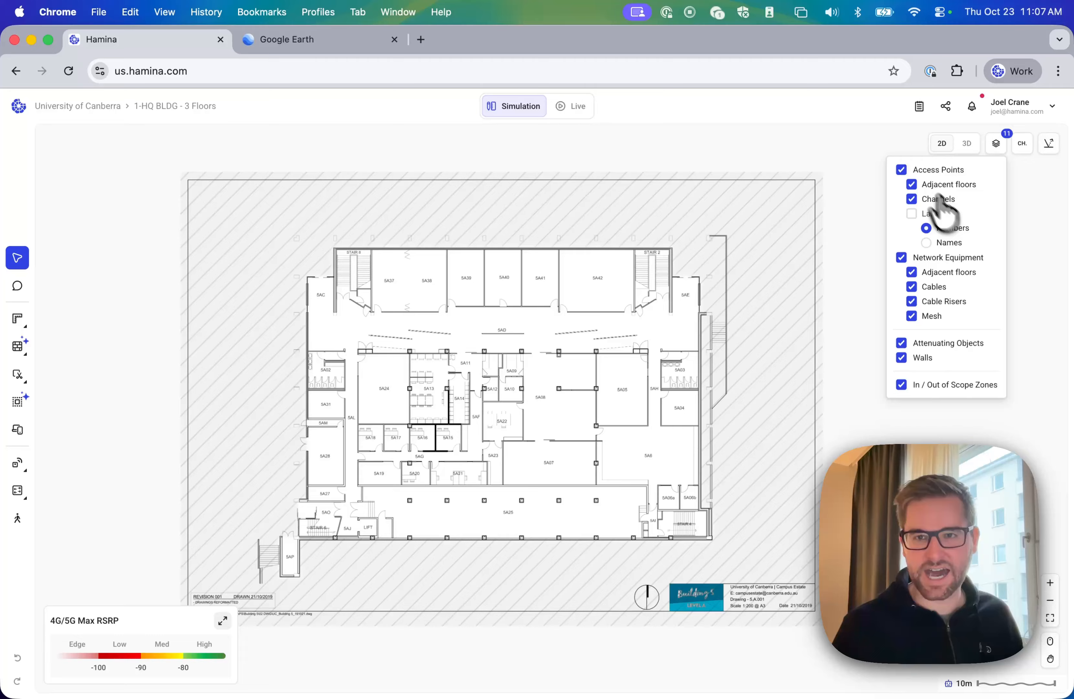
click(921, 170)
click(901, 257)
click(902, 386)
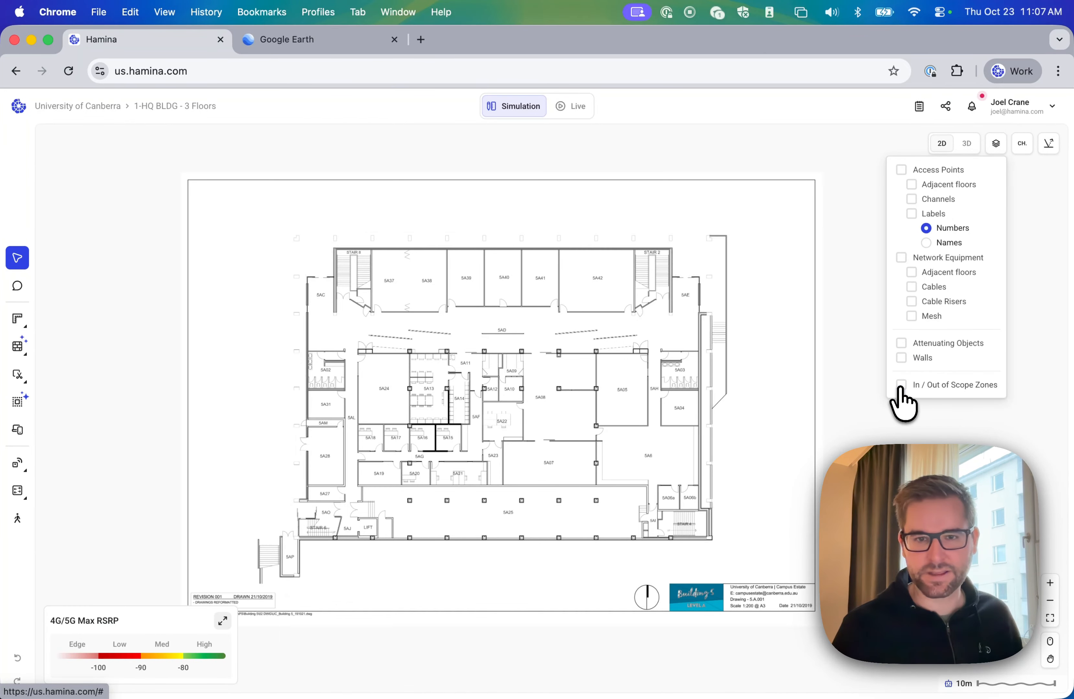
Step: Fill the view with the building's floor plan and save the current view as an image
scroll(573, 294, up, 5)
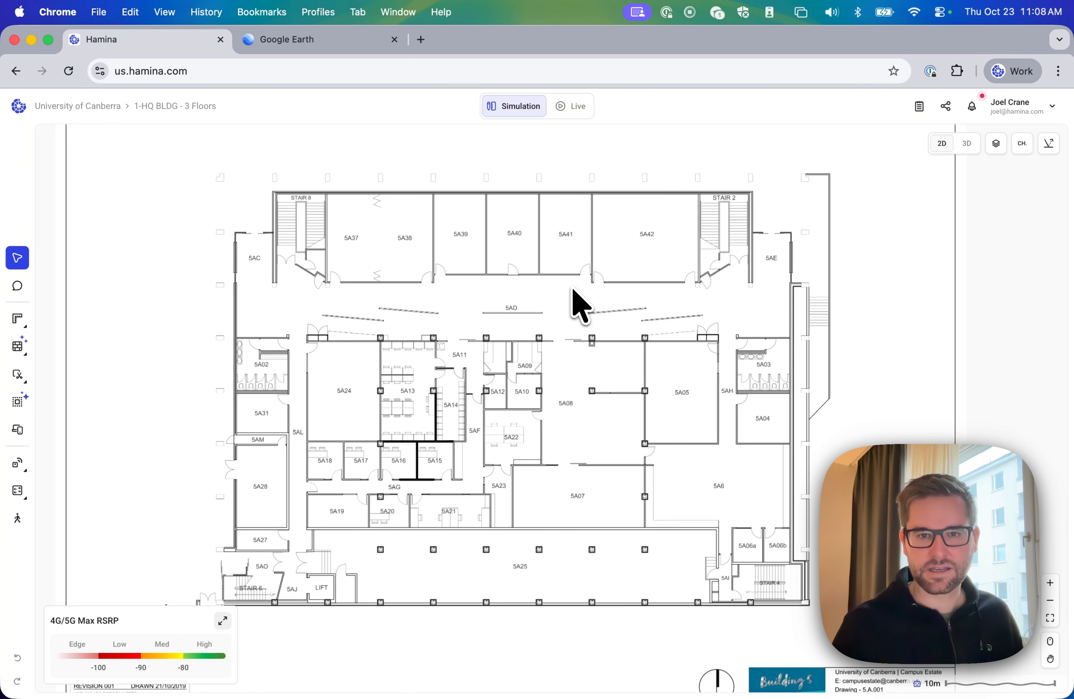
scroll(573, 290, up, 5)
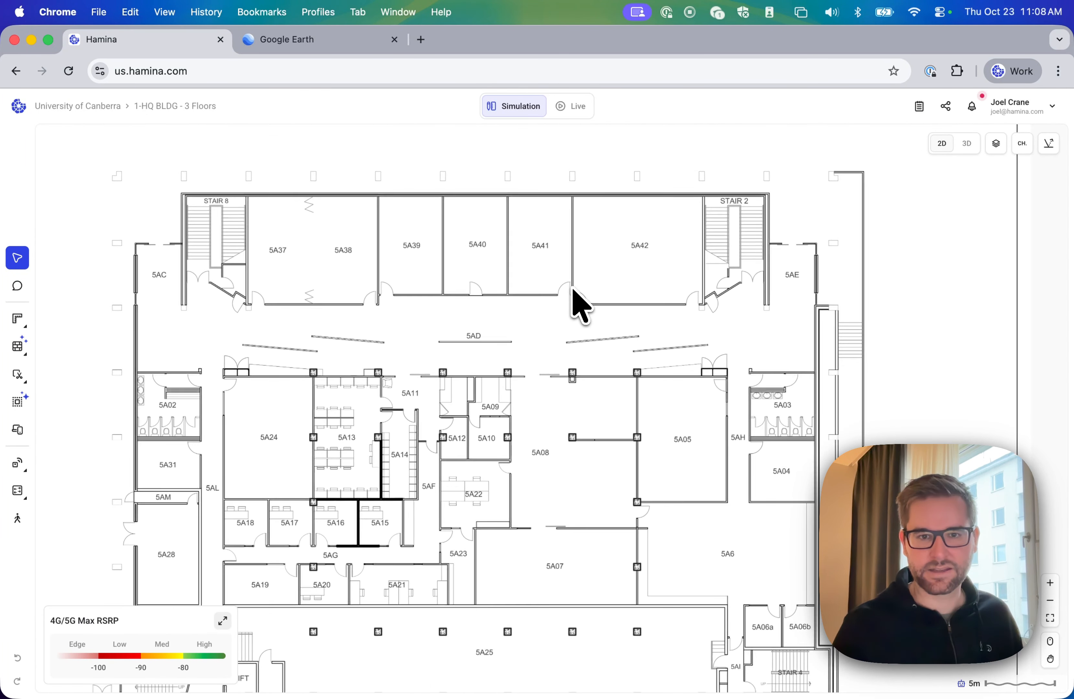
scroll(573, 290, down, 4)
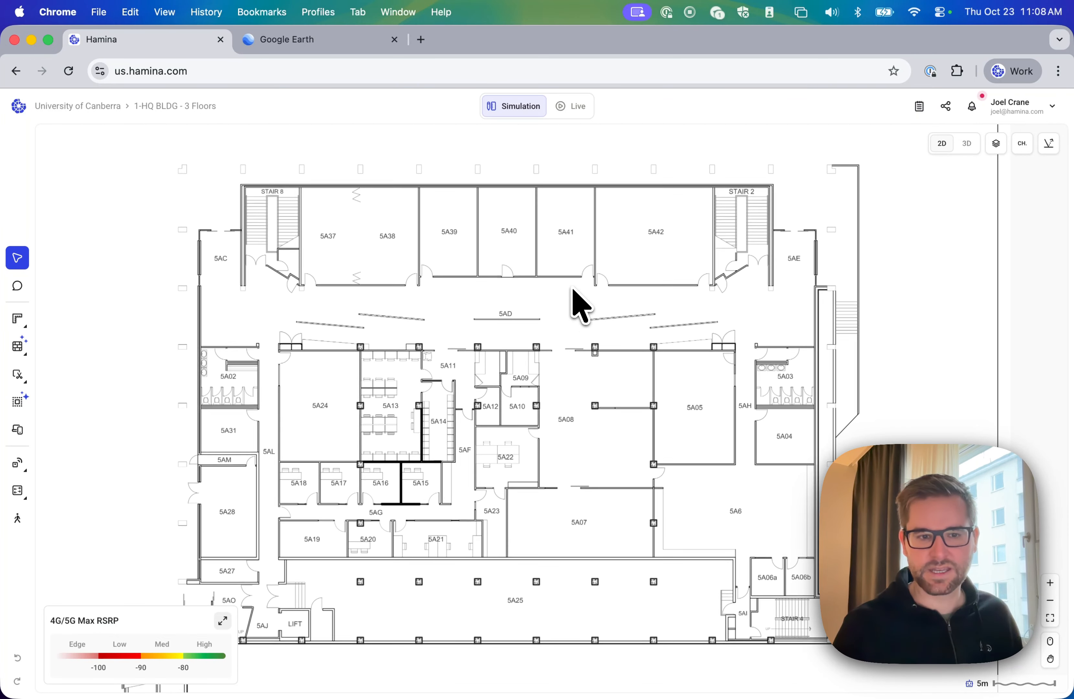
scroll(573, 289, down, 1)
scroll(572, 289, down, 2)
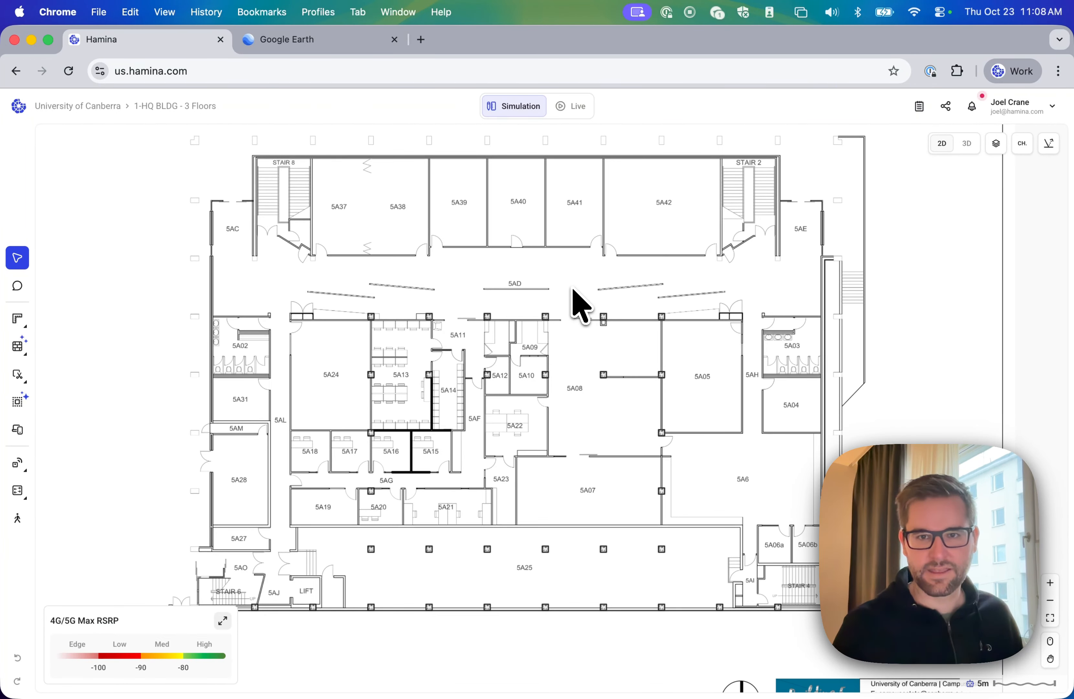
click(920, 110)
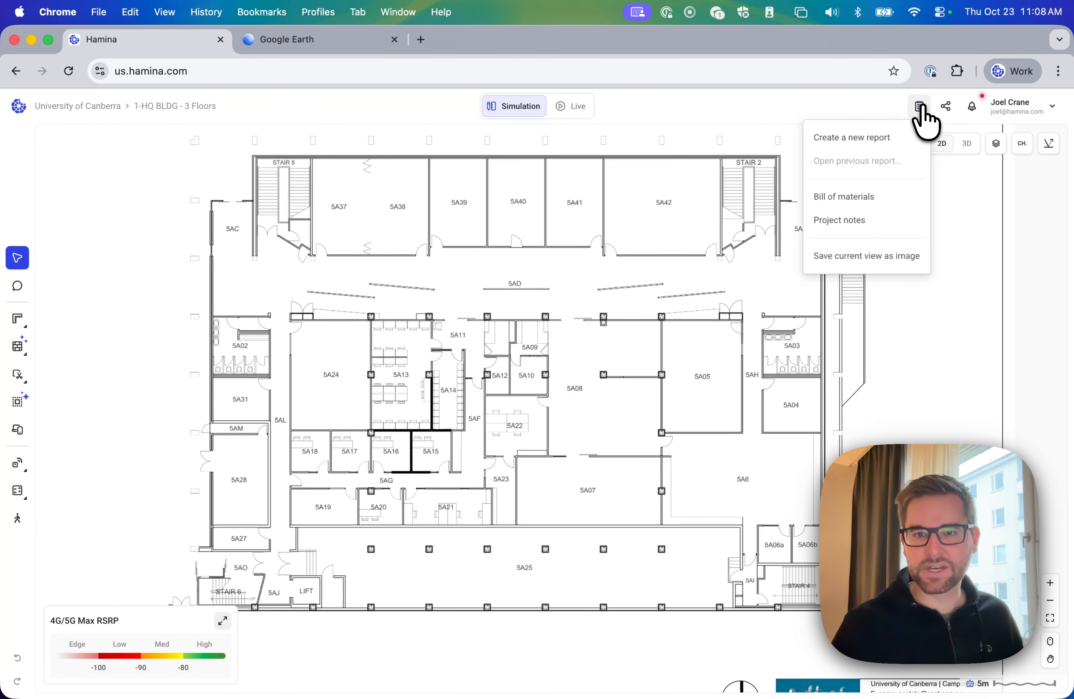
click(876, 257)
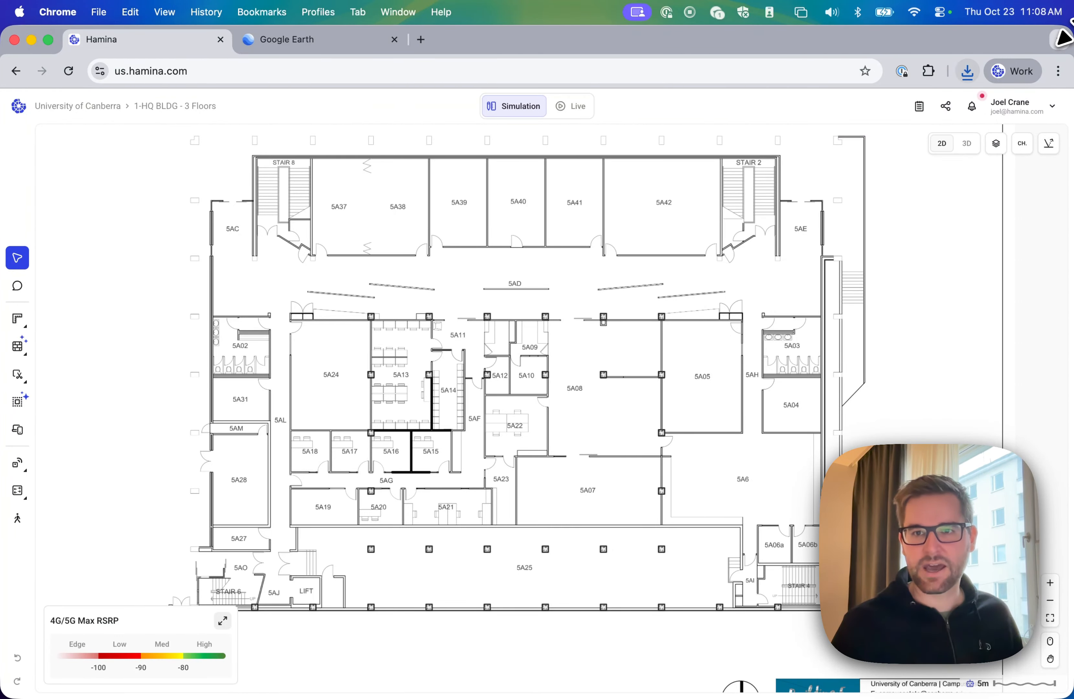
Step: Open the satellite screenshot and the saved floor plan image in Preview, and copy the entire floor plan
drag(1071, 28, 922, 27)
mouse_move(862, 696)
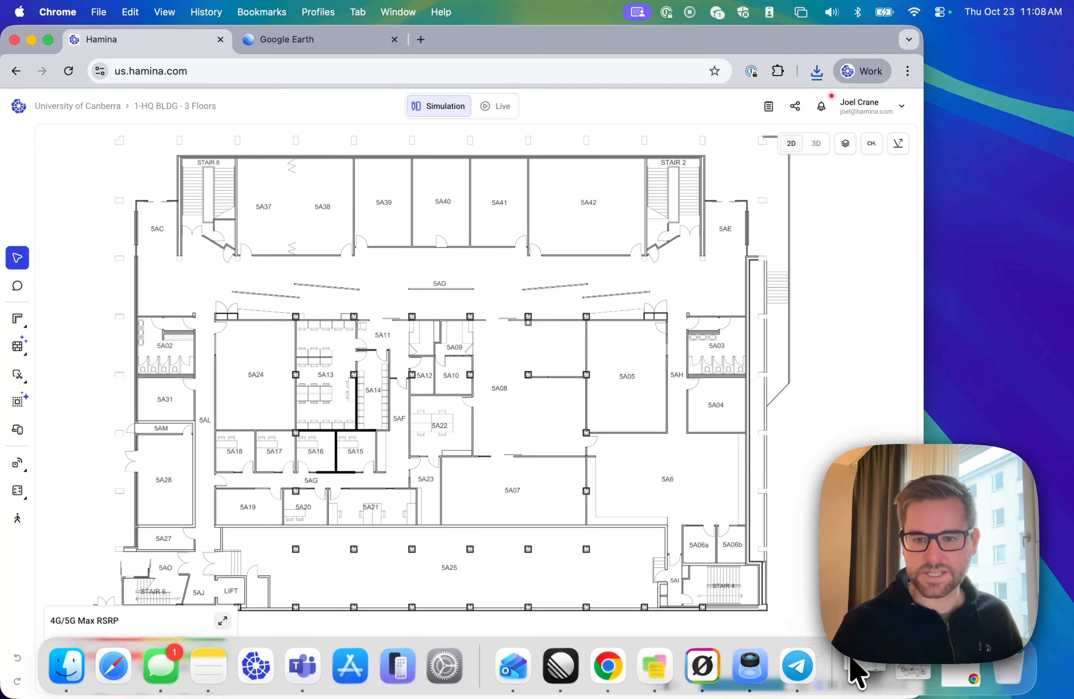
click(851, 661)
drag(859, 610, 1029, 135)
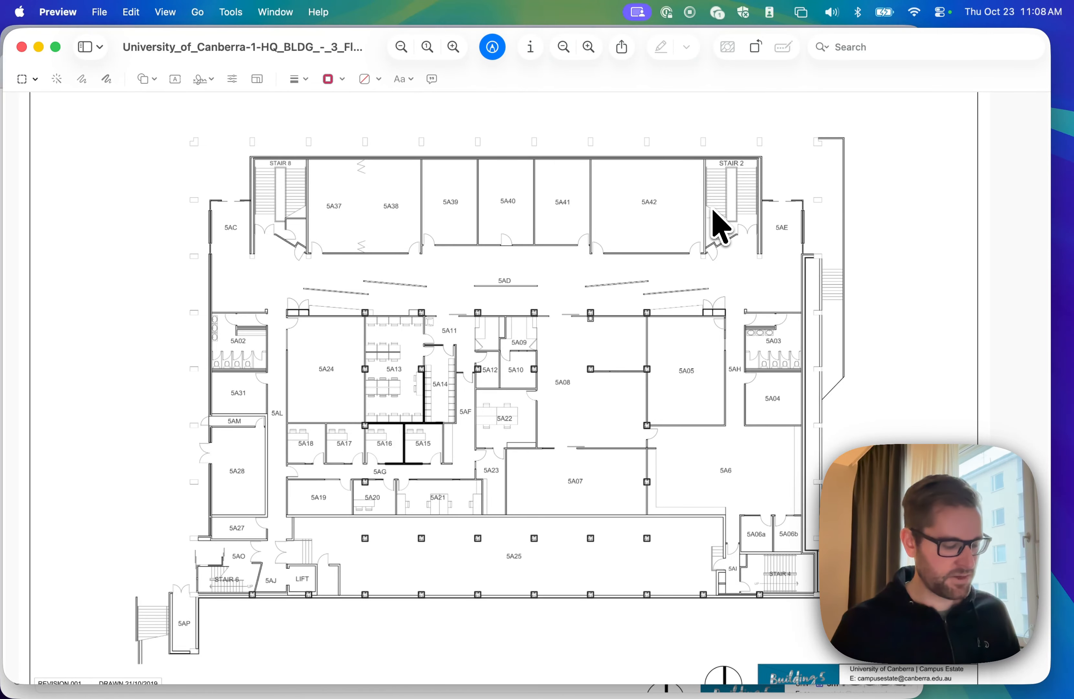
key(super+a)
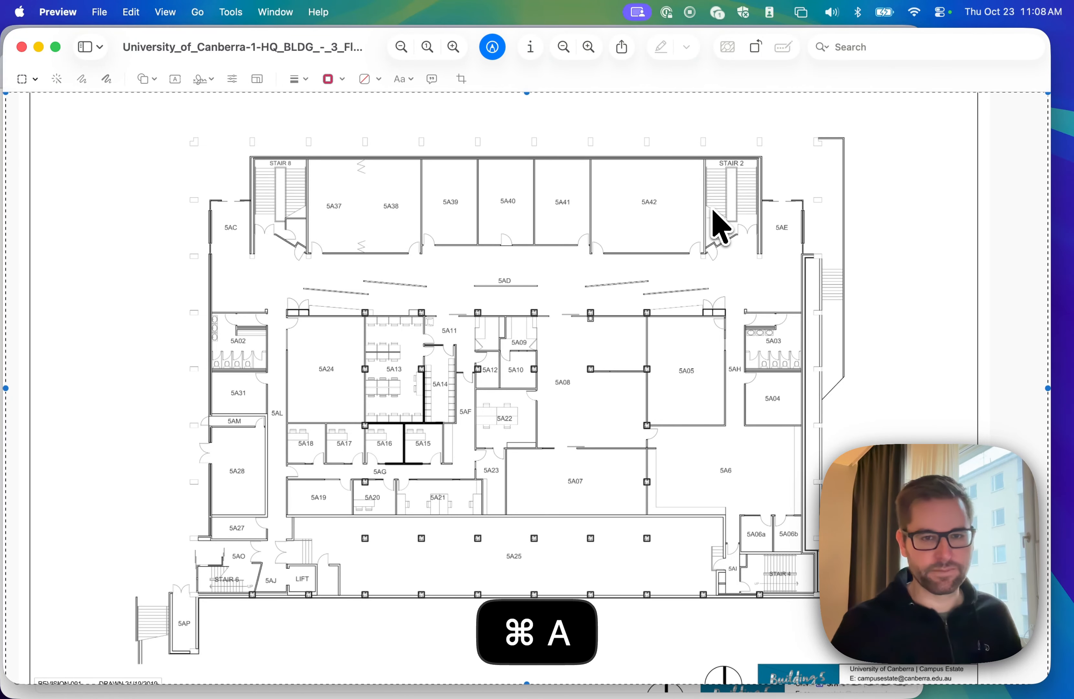
key(super+c)
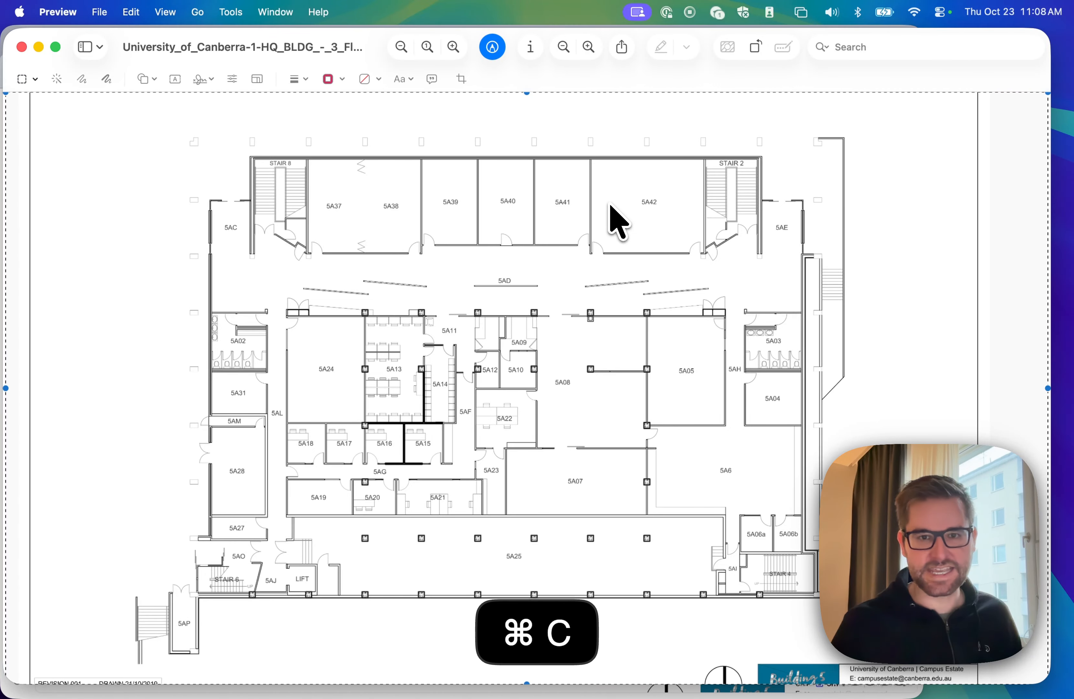
Step: Try pasting the copied floor plan onto the satellite screenshot and shrinking it over the square courtyard building
drag(1043, 34, 815, 108)
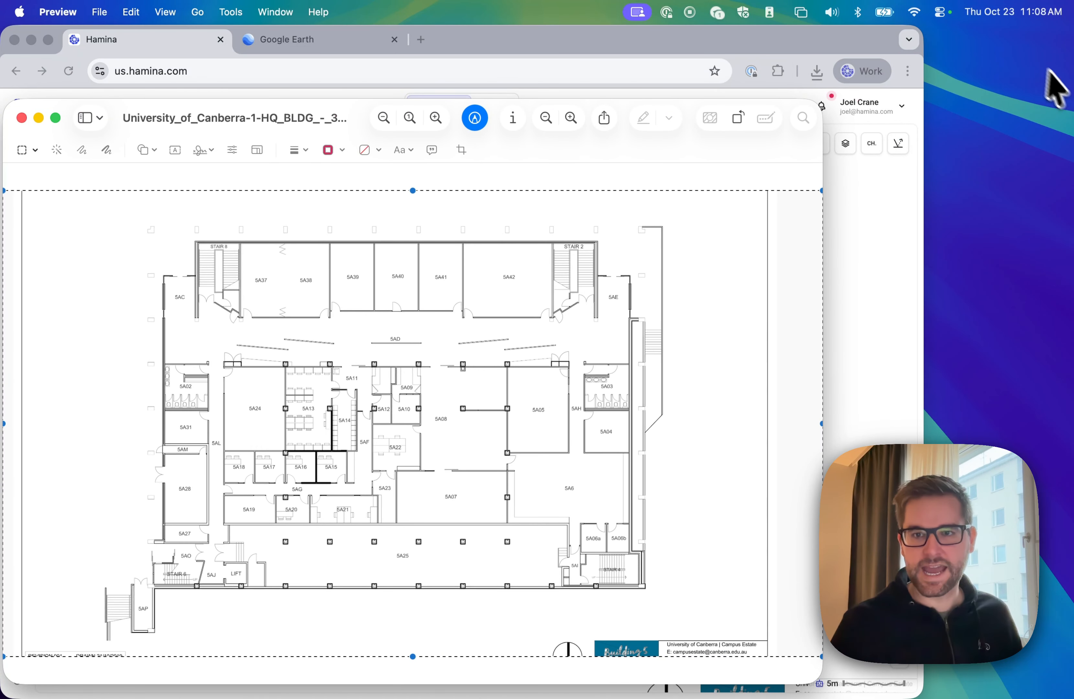
key(super+grave)
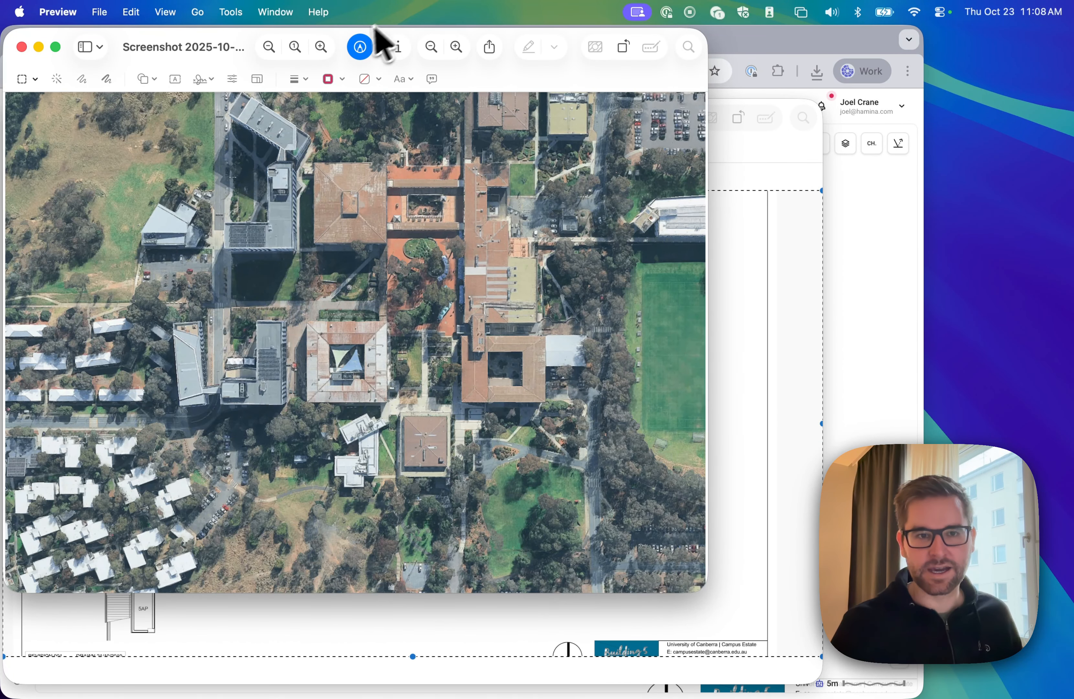
drag(348, 48, 553, 86)
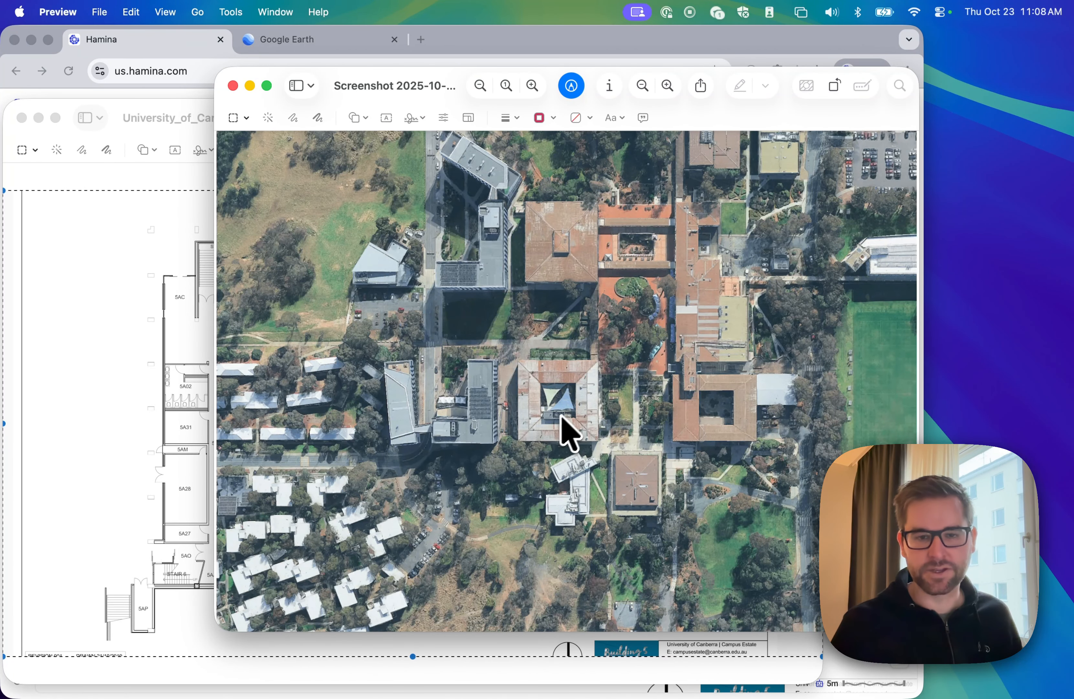
key(super+v)
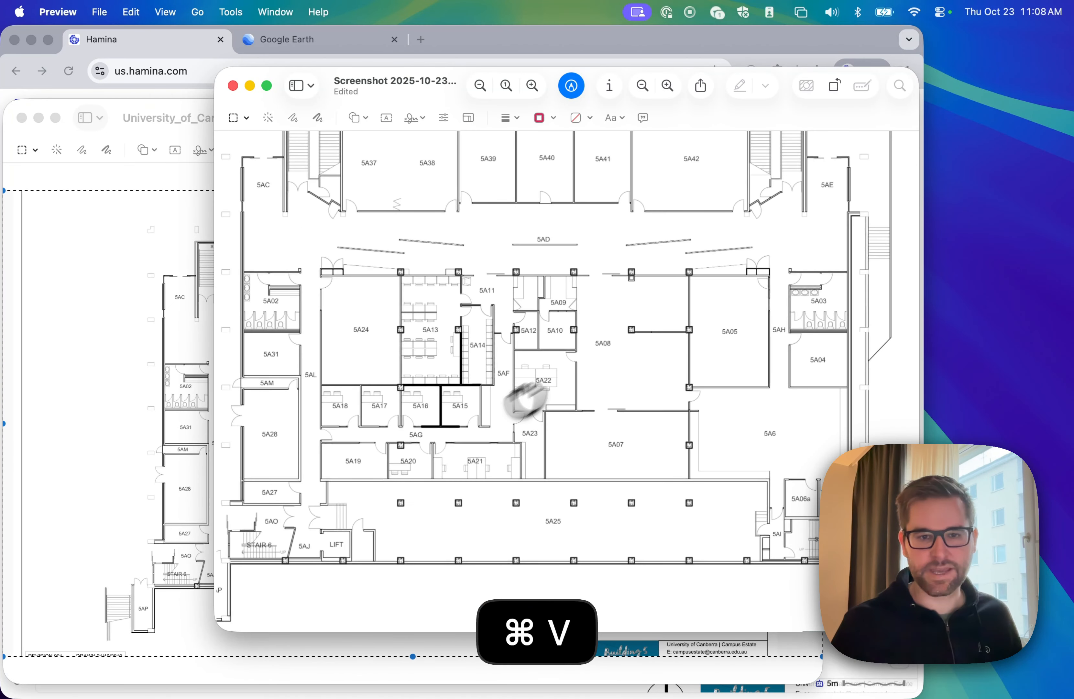
drag(525, 395, 580, 402)
drag(767, 291, 625, 367)
drag(438, 480, 738, 249)
drag(838, 233, 612, 372)
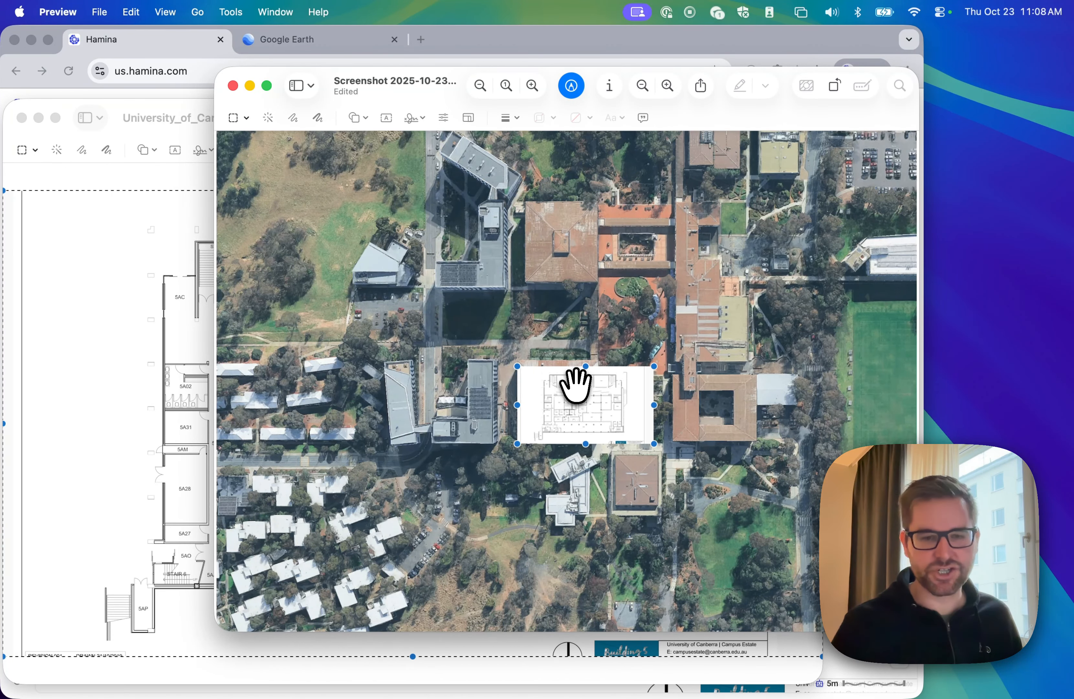
Step: Line up the pasted floor plan with the courtyard building's roof, and delete it from the satellite screenshot
scroll(575, 384, up, 5)
drag(469, 410, 498, 388)
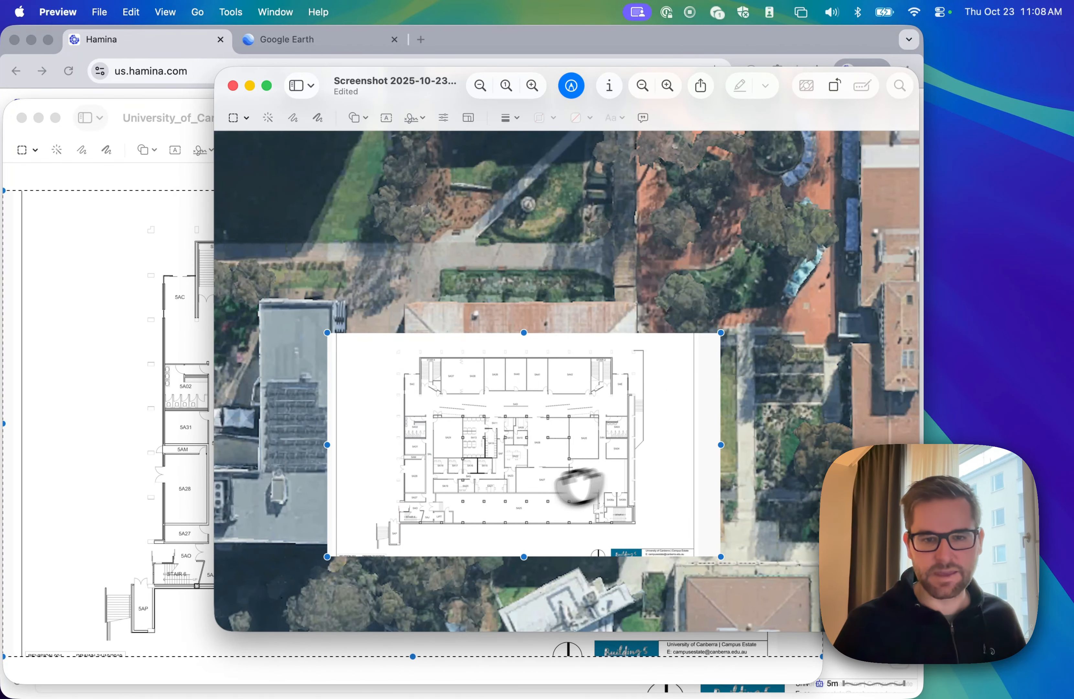
key(BackSpace)
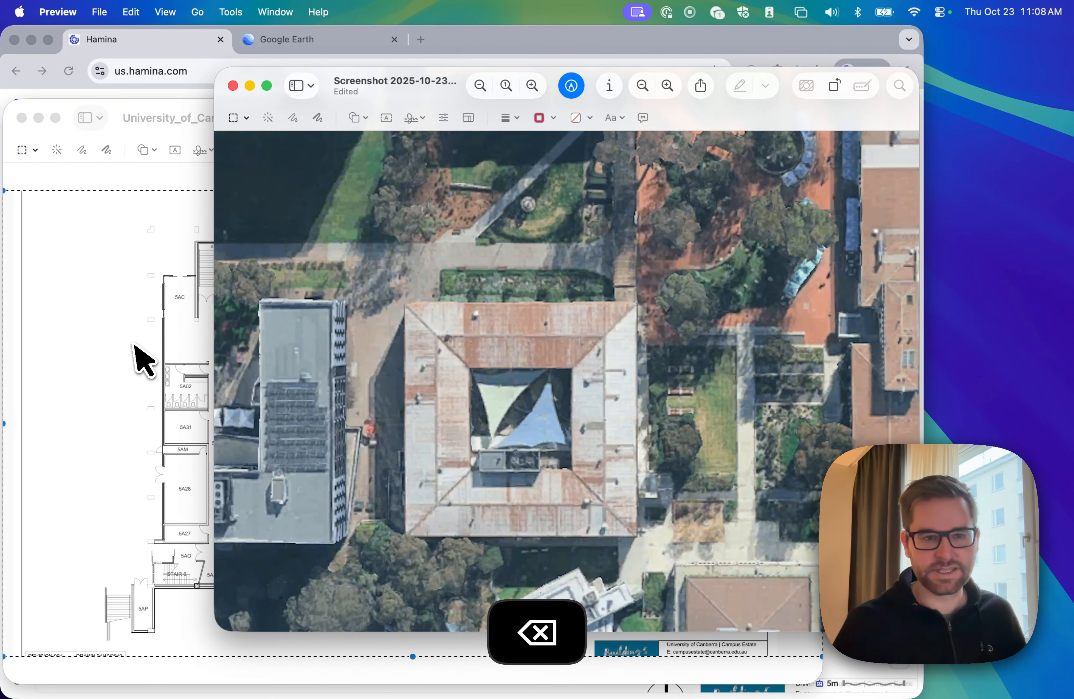
Step: Return to the floor plan image and erase the empty area and border line west of the building, down to above 5AP
click(130, 342)
drag(346, 116, 437, 83)
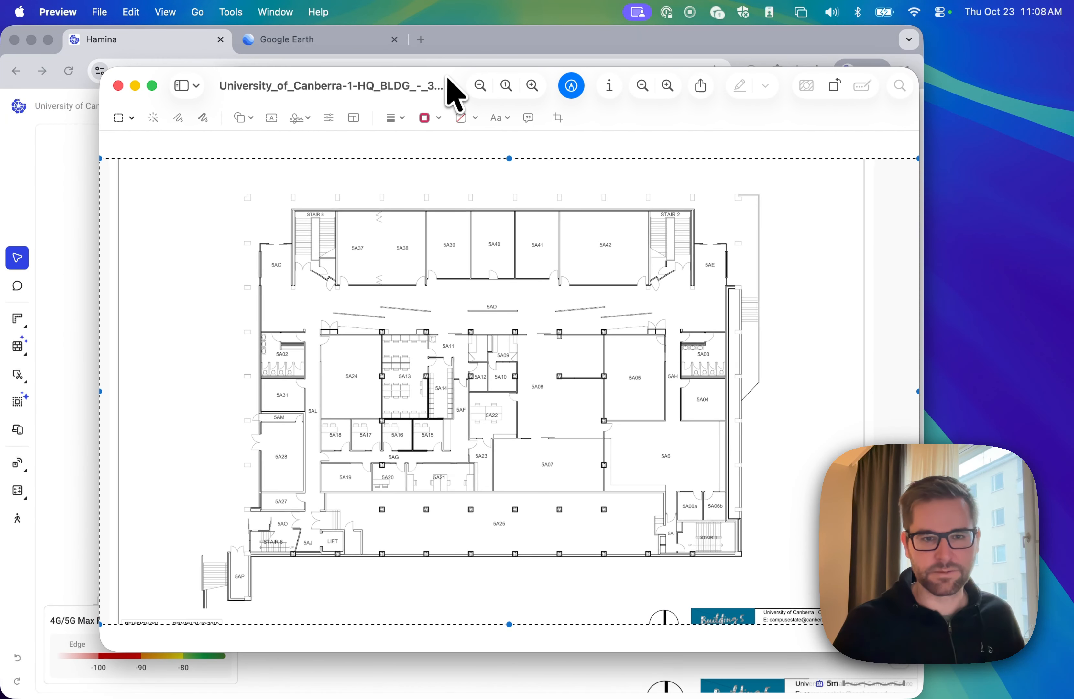
drag(256, 143, 257, 143)
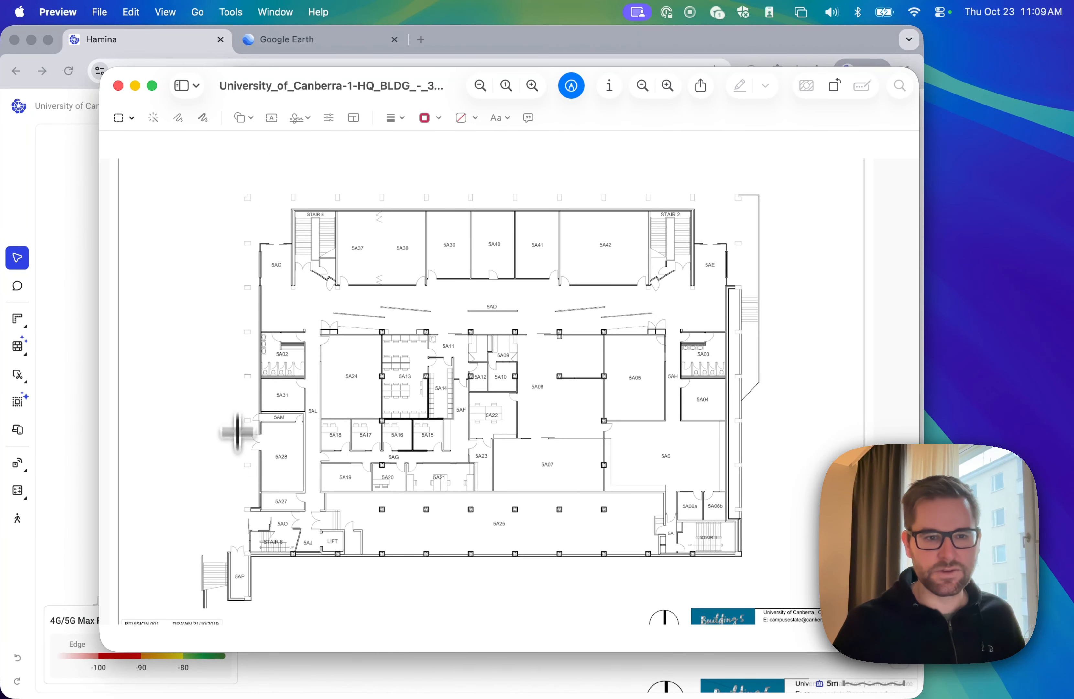
drag(239, 540, 100, 159)
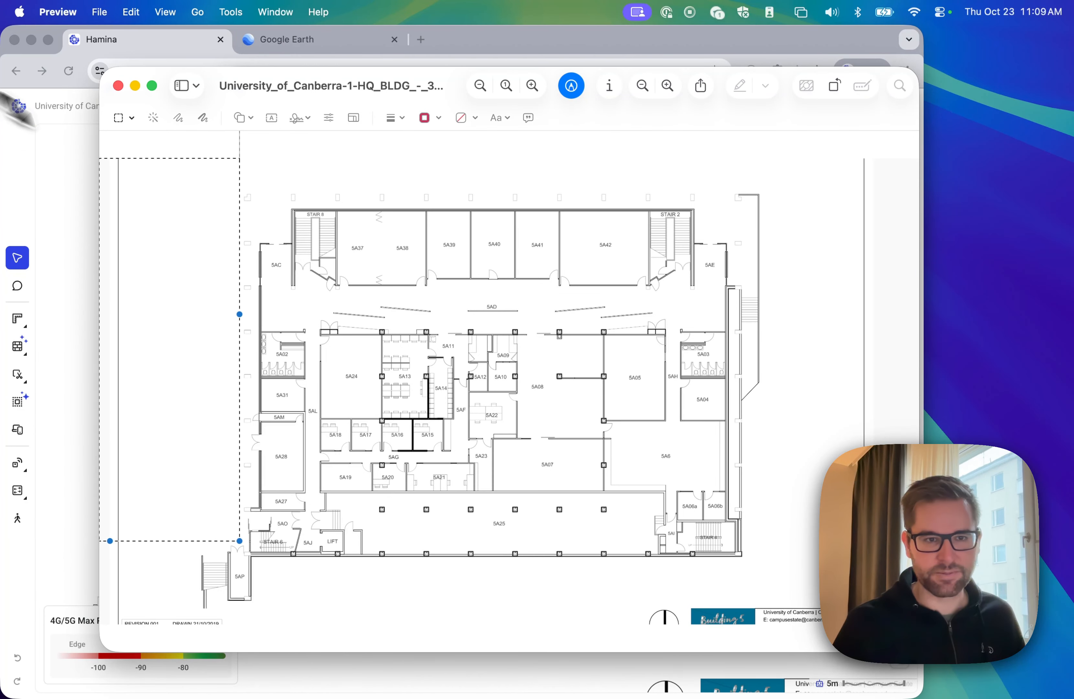
key(BackSpace)
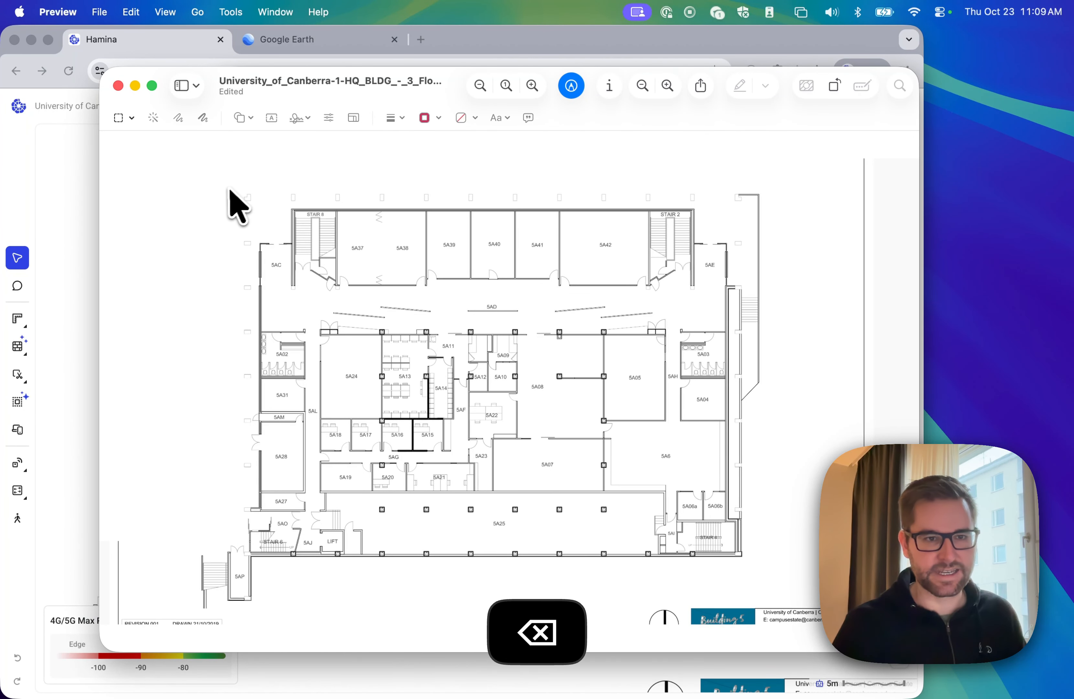
Step: Erase the empty areas north and east of the building on the floor plan, including the eastern border line
drag(229, 189, 930, 101)
key(BackSpace)
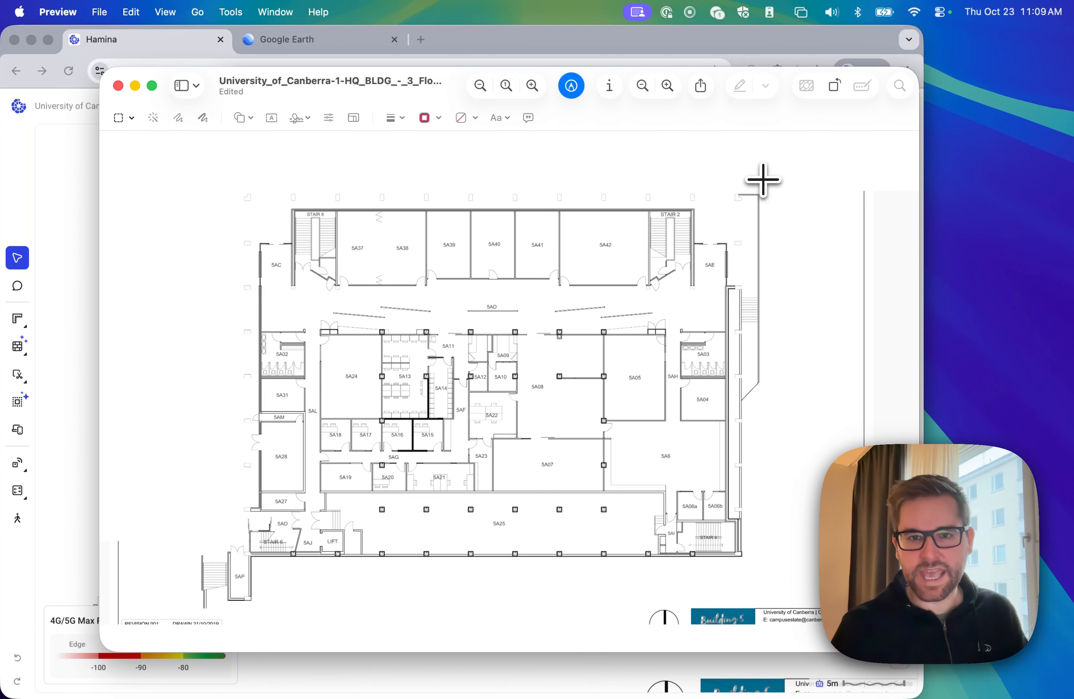
key(BackSpace)
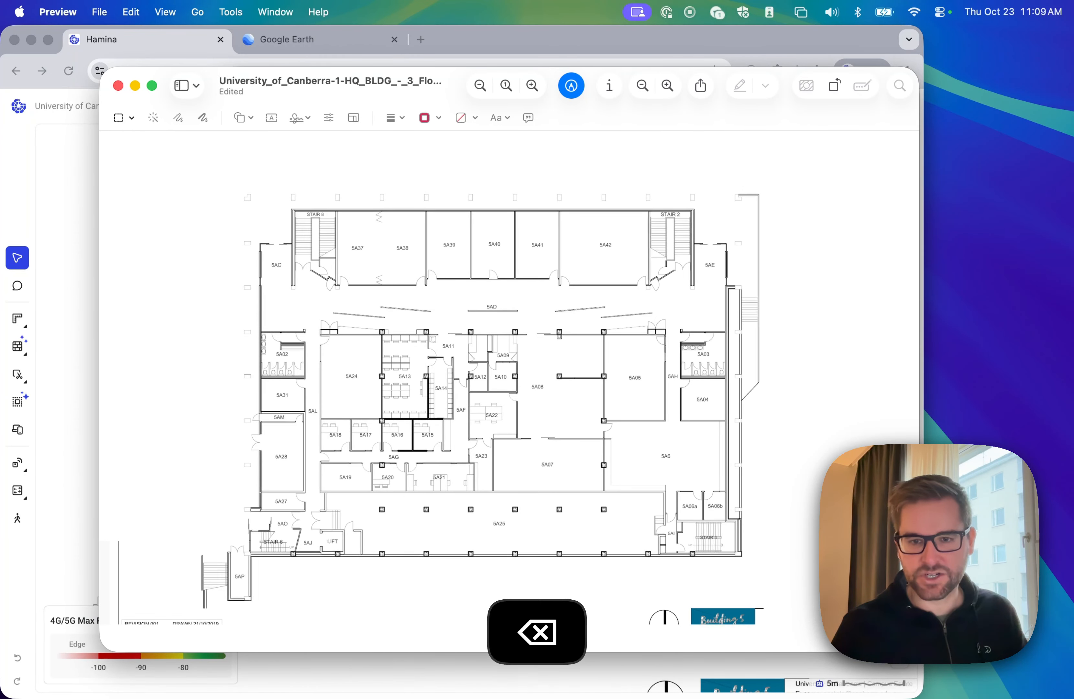
drag(782, 408, 745, 652)
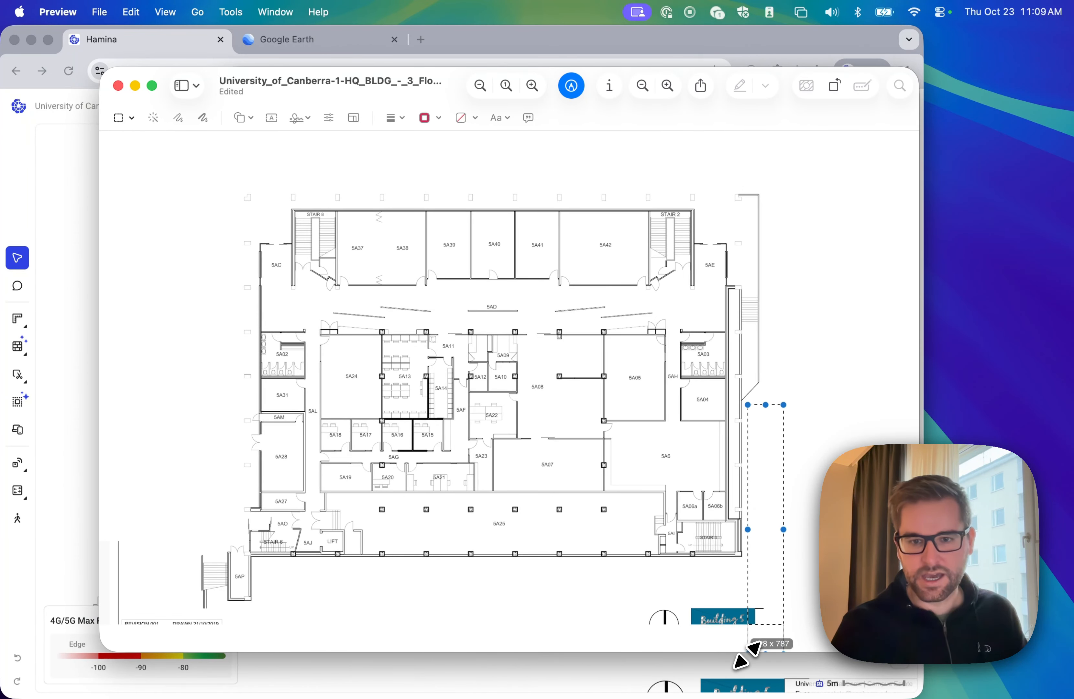
key(BackSpace)
Step: Erase the title block and revision text south of the building, and the border lines around 5AP
mouse_move(761, 562)
mouse_down()
mouse_move(462, 648)
mouse_move(120, 644)
mouse_up()
key(BackSpace)
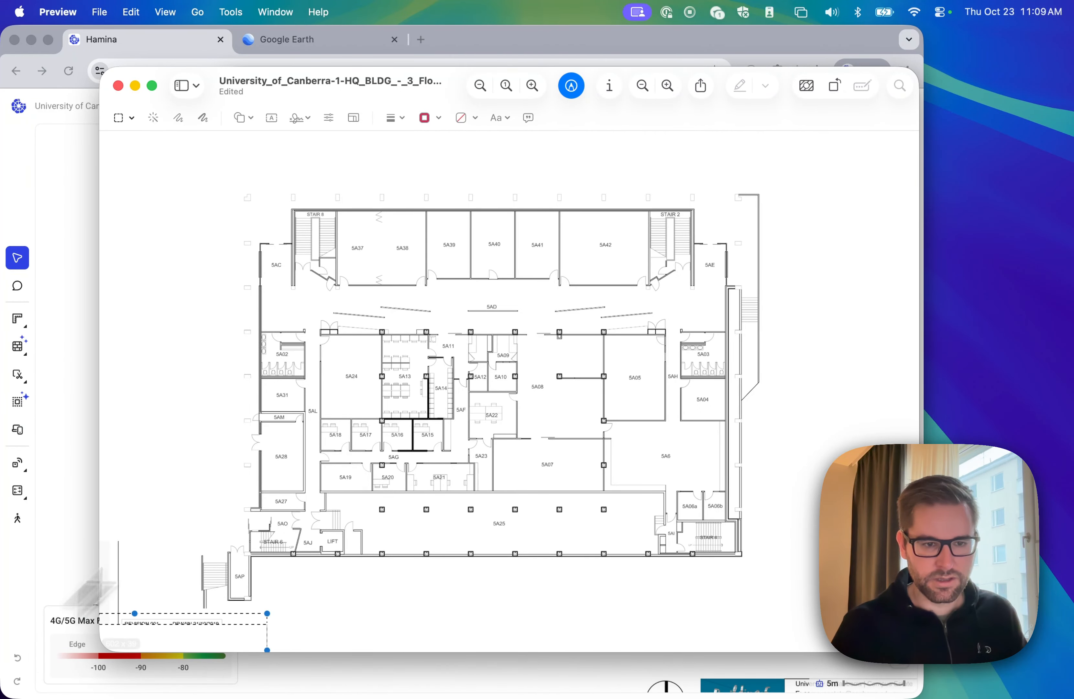
key(BackSpace)
drag(200, 514, 40, 672)
key(BackSpace)
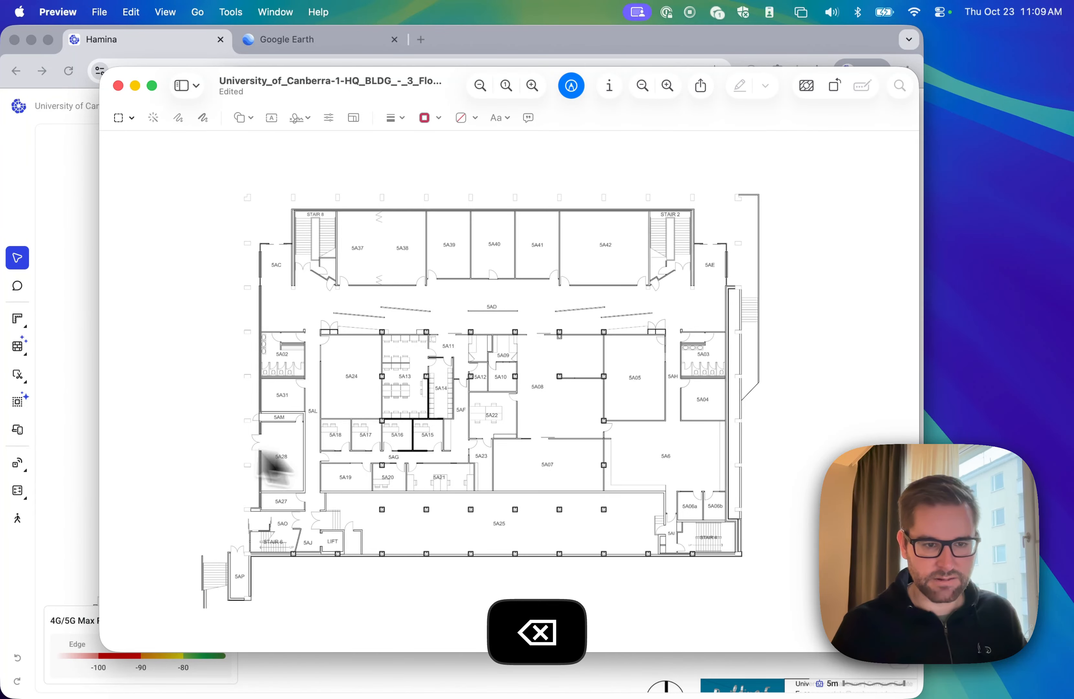
drag(234, 621, 132, 660)
key(BackSpace)
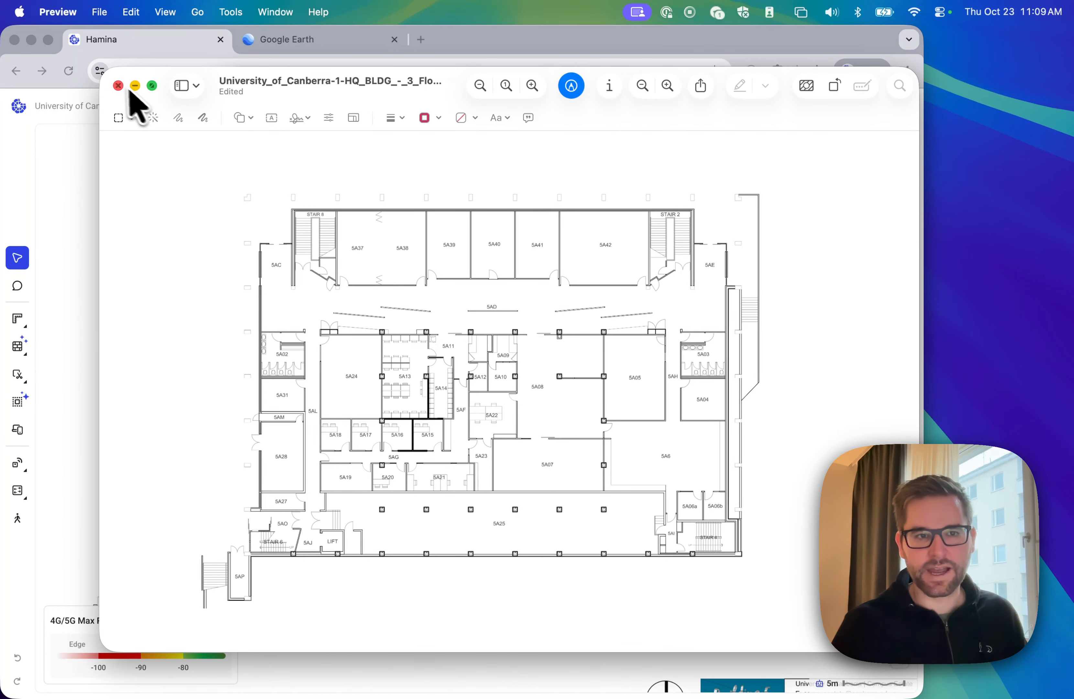
Step: Close the edited floor plan and check University_of_Canberra-1-HQ_BLDG_-_3_Floors.png in a quick preview
click(118, 86)
click(1028, 140)
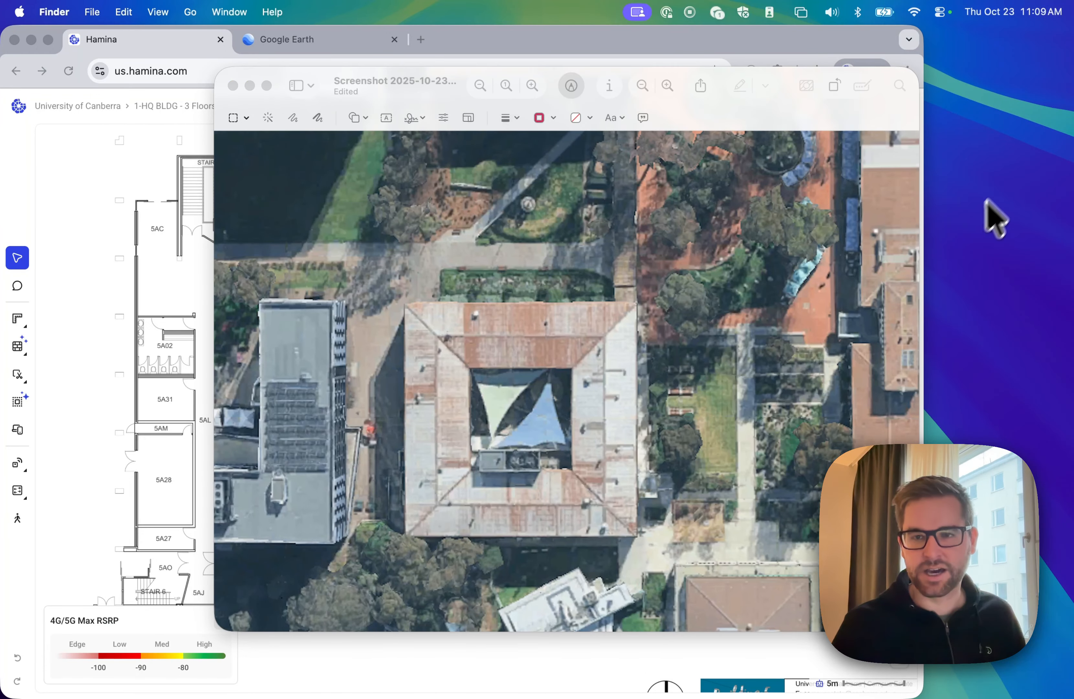
key(space)
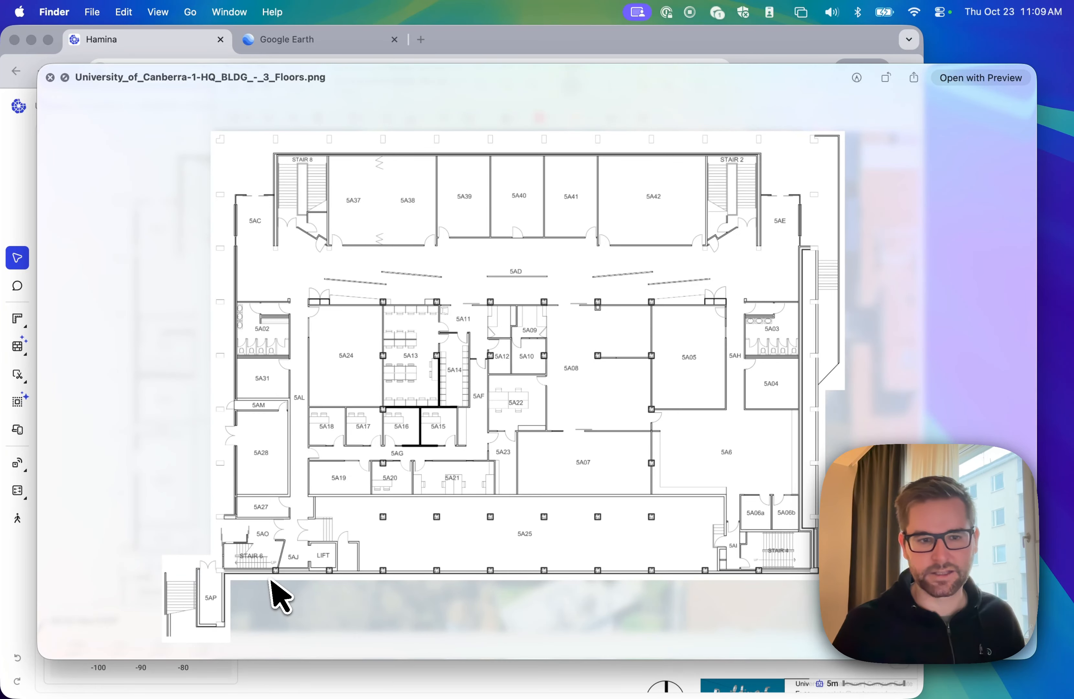
click(50, 77)
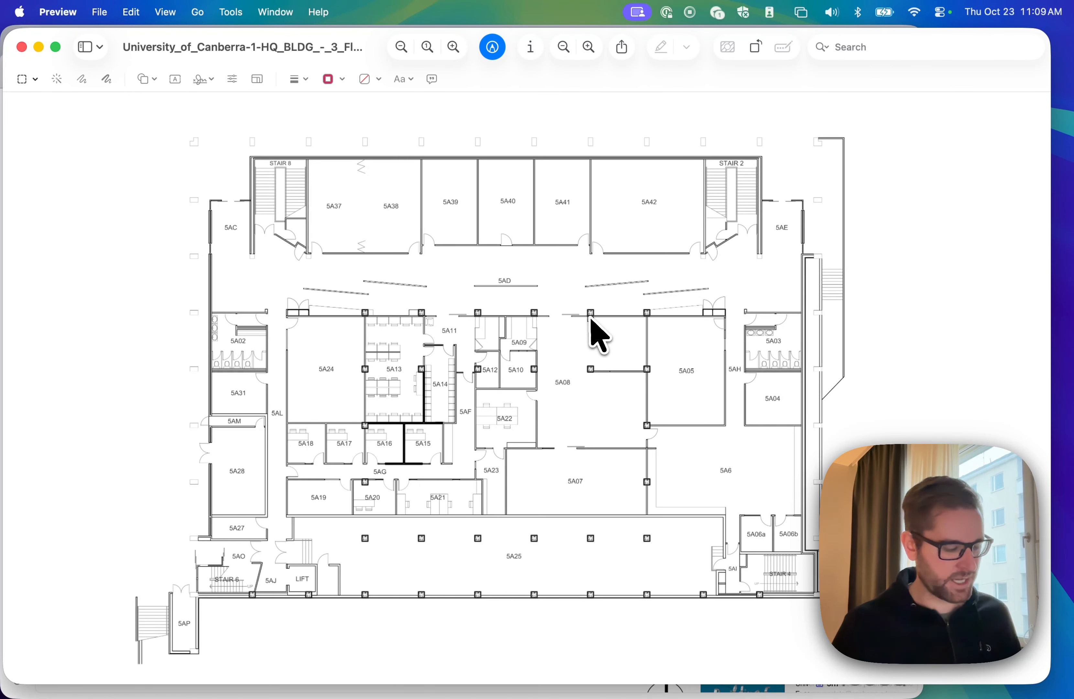
Step: Copy the entire cleaned floor plan, close it, and paste the copy onto the satellite screenshot
key(cmd+a)
key(cmd+c)
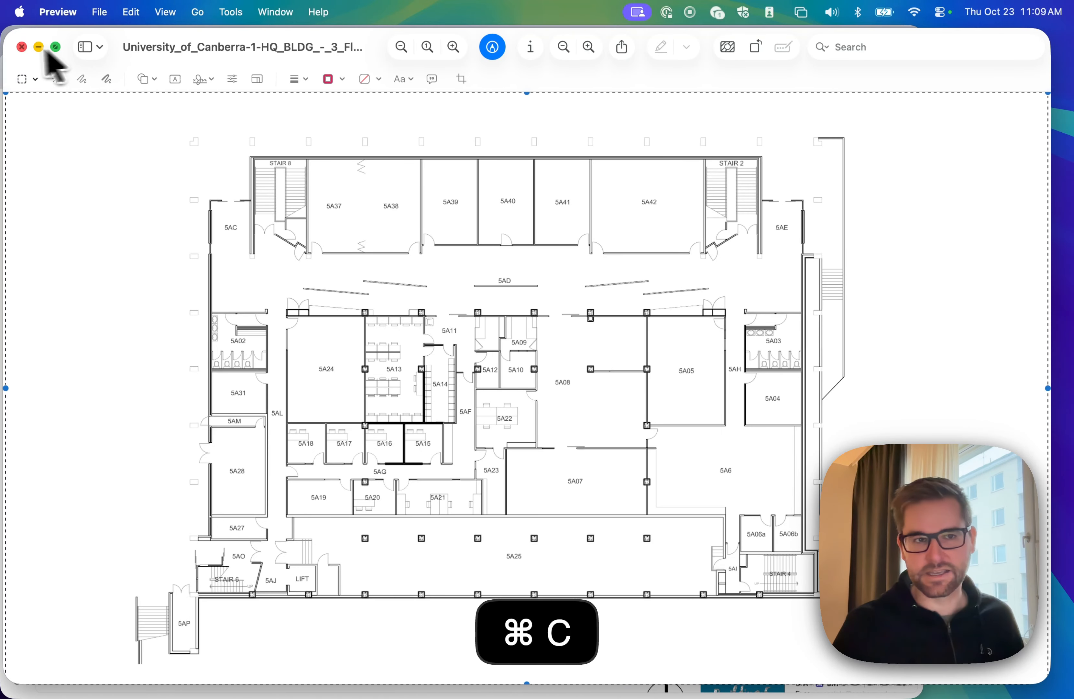
click(22, 46)
click(1029, 63)
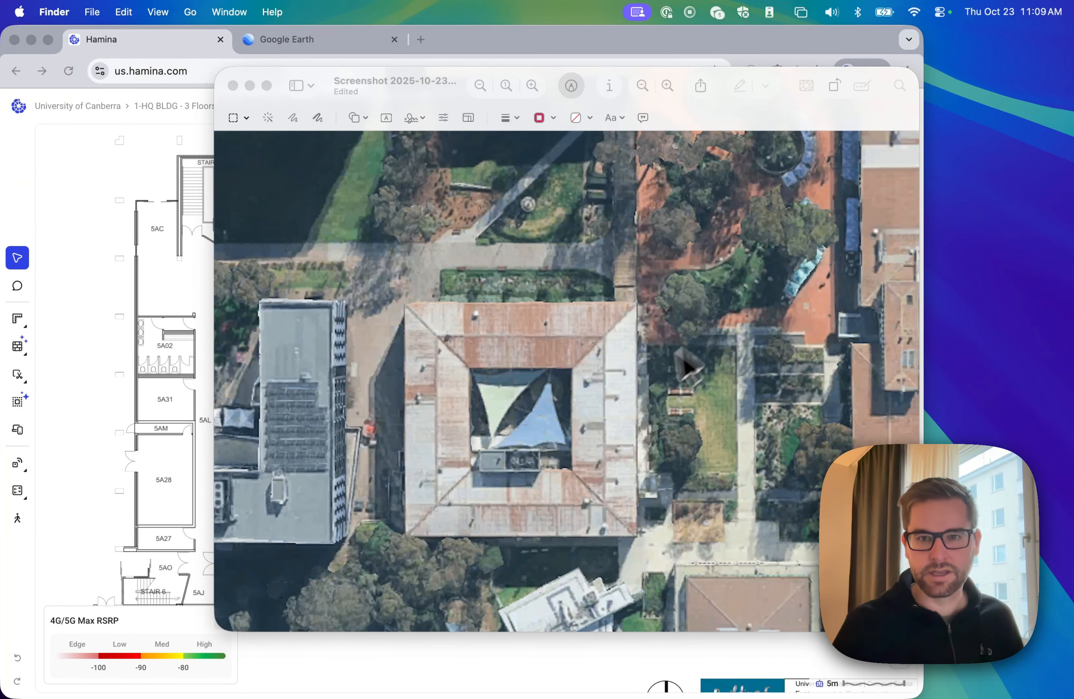
click(661, 343)
key(cmd+v)
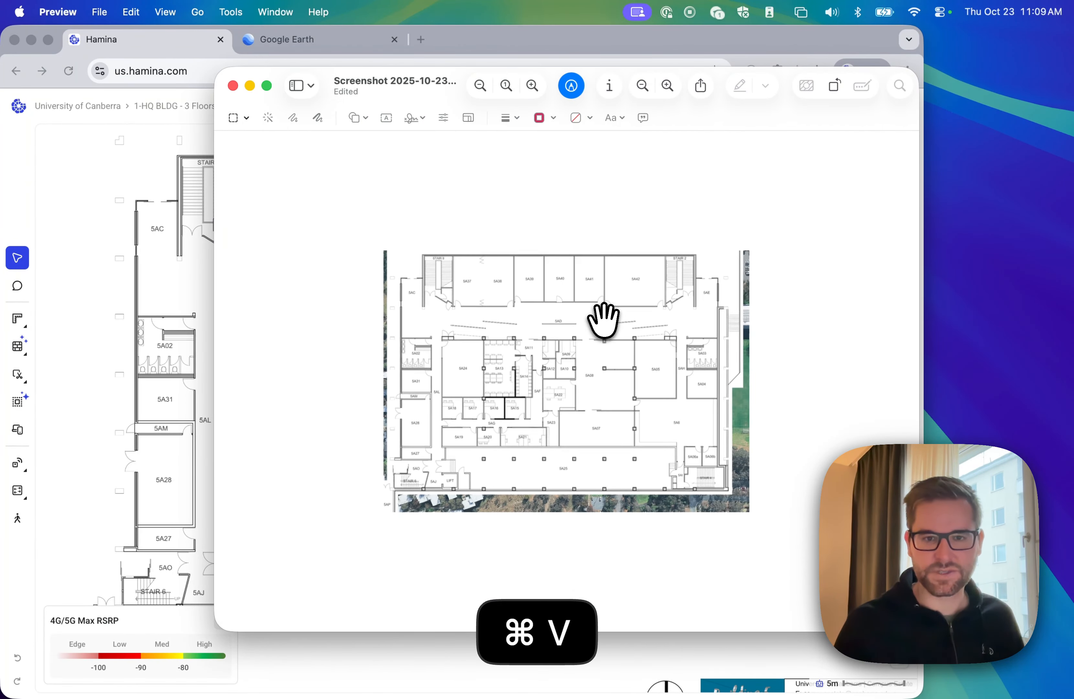
Step: Shrink the pasted floor plan in stages and move it over the square courtyard building
drag(556, 328, 638, 336)
drag(481, 481, 539, 394)
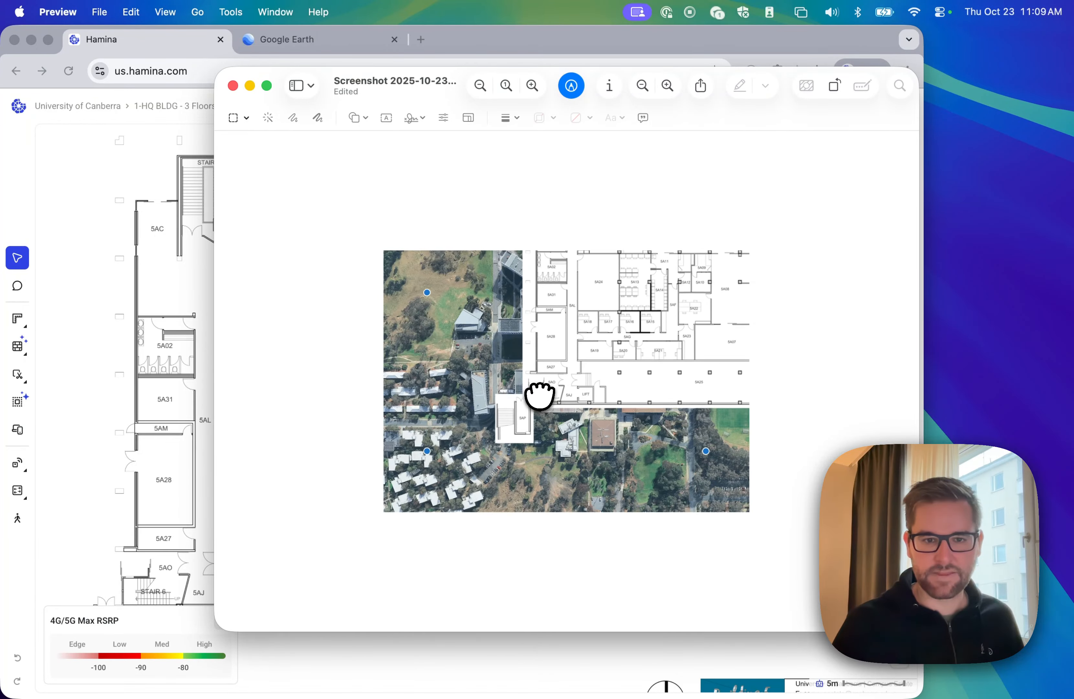
drag(427, 450, 601, 313)
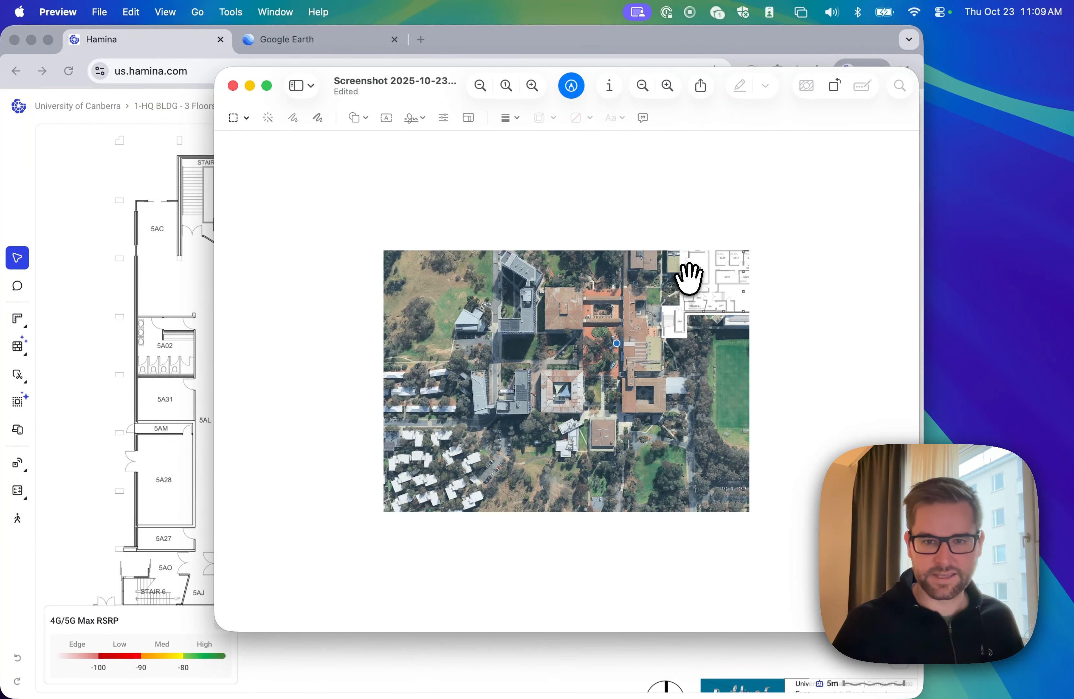
drag(688, 277, 489, 410)
drag(416, 468, 565, 363)
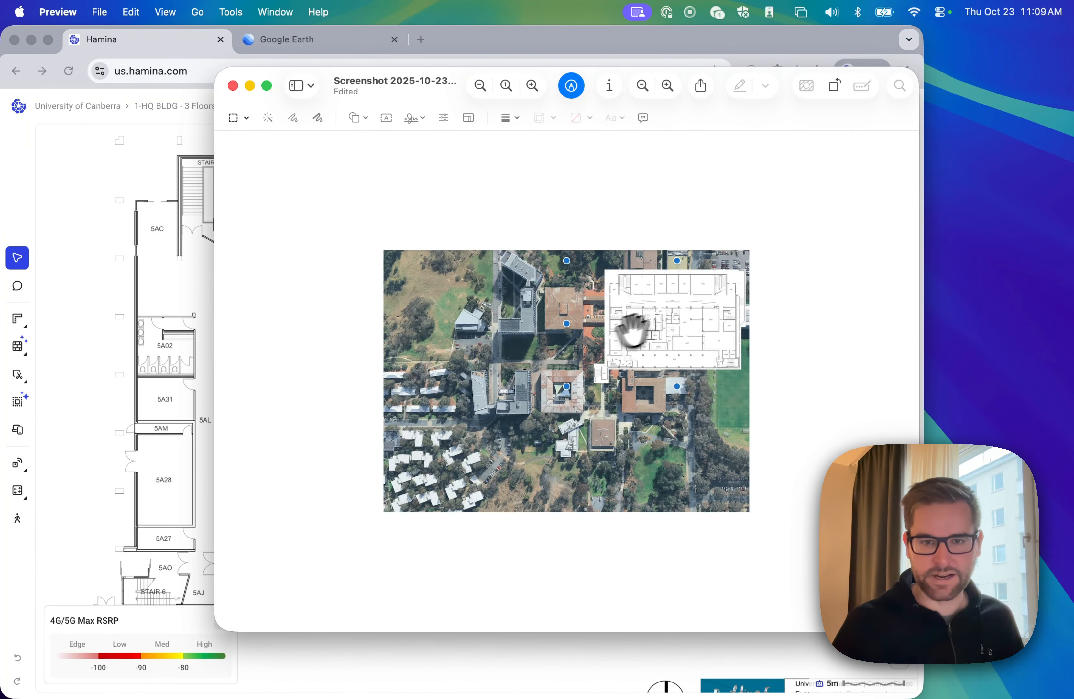
drag(630, 329, 480, 439)
drag(421, 489, 492, 437)
drag(564, 407, 568, 359)
Step: Shrink the floor plan to less than the roof's width and place it on the courtyard building's northern half
scroll(555, 411, up, 5)
scroll(555, 410, up, 5)
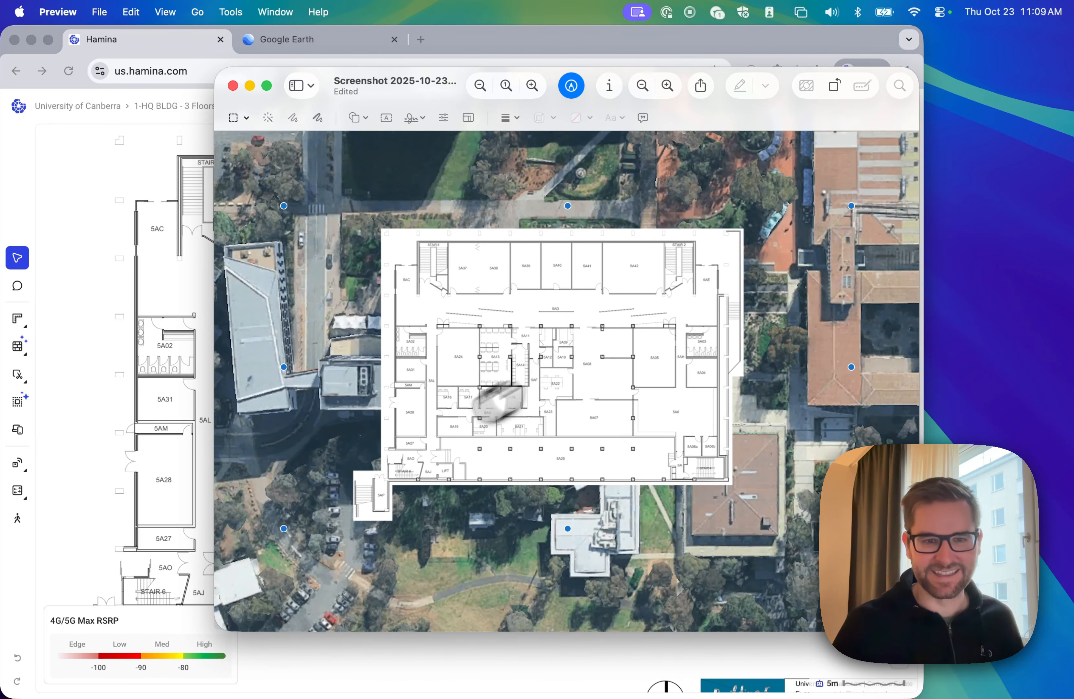
drag(284, 528, 691, 307)
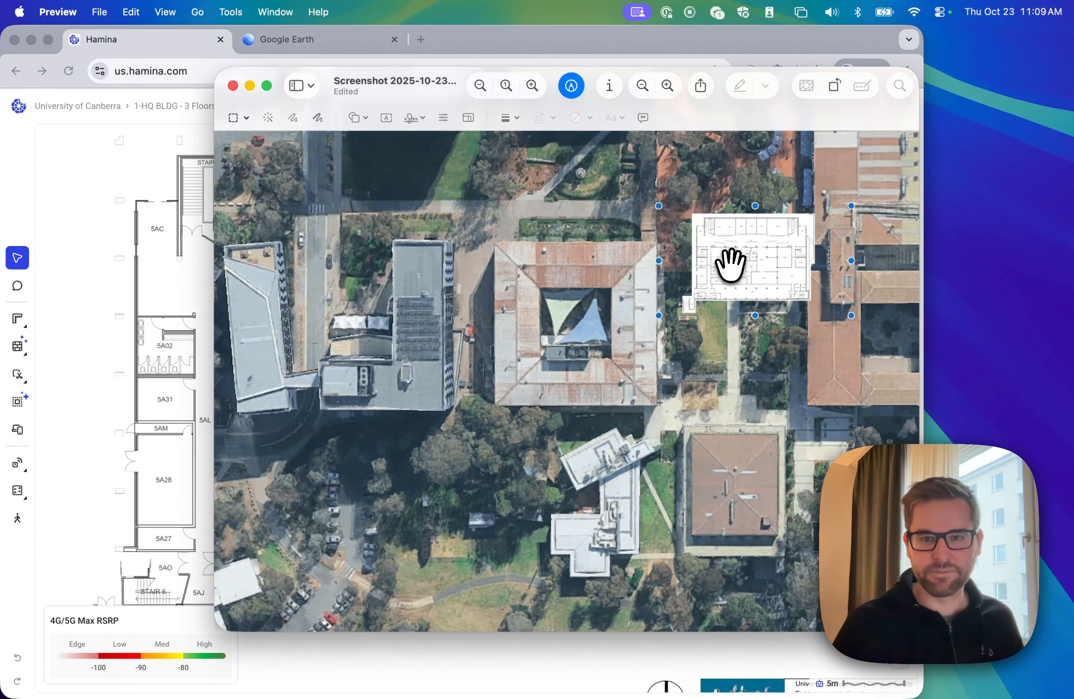
drag(728, 261, 549, 295)
scroll(561, 295, up, 5)
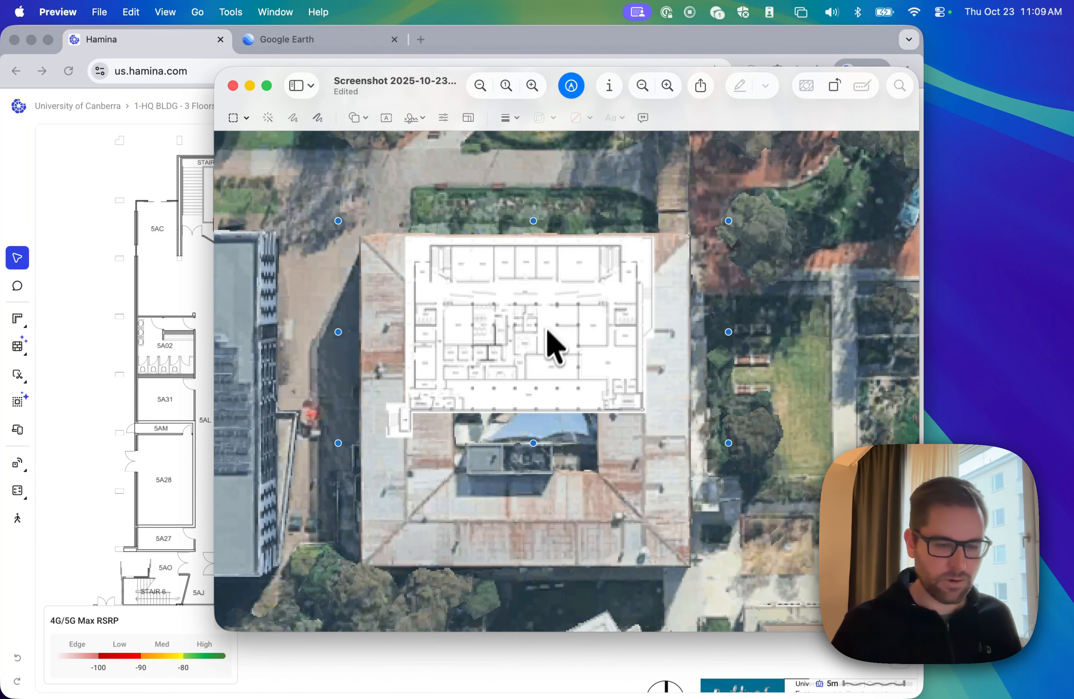
Step: Enlarge and nudge the floor plan until it spans the roof's width and meets its northern edge
drag(338, 442, 318, 455)
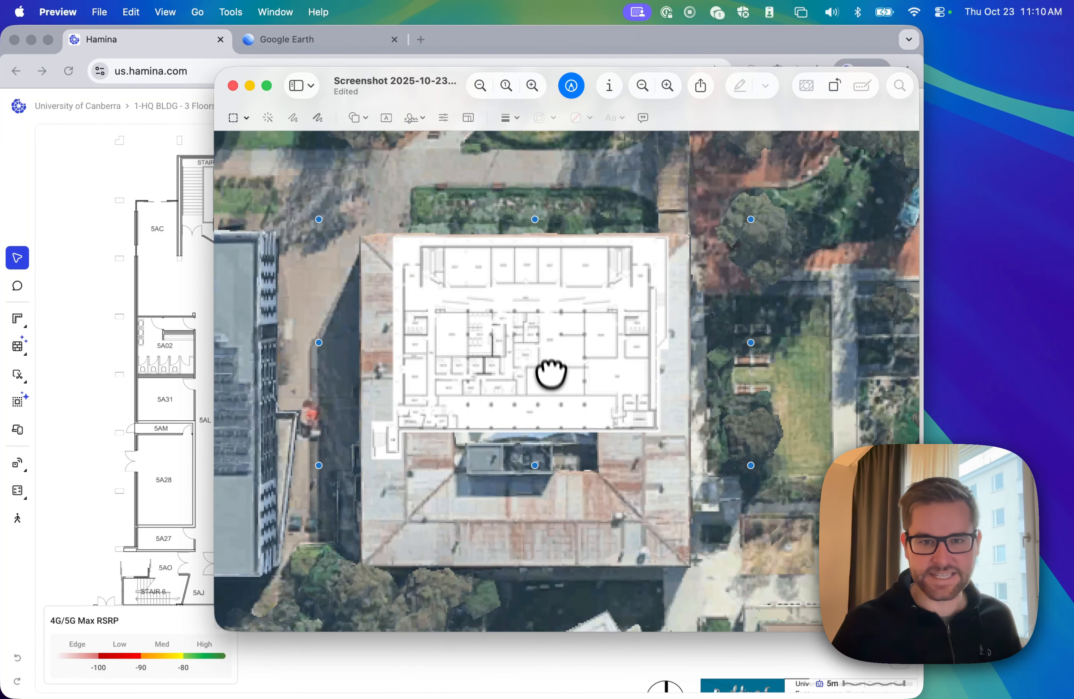
mouse_move(549, 372)
mouse_down()
mouse_move(546, 396)
mouse_move(551, 377)
mouse_up()
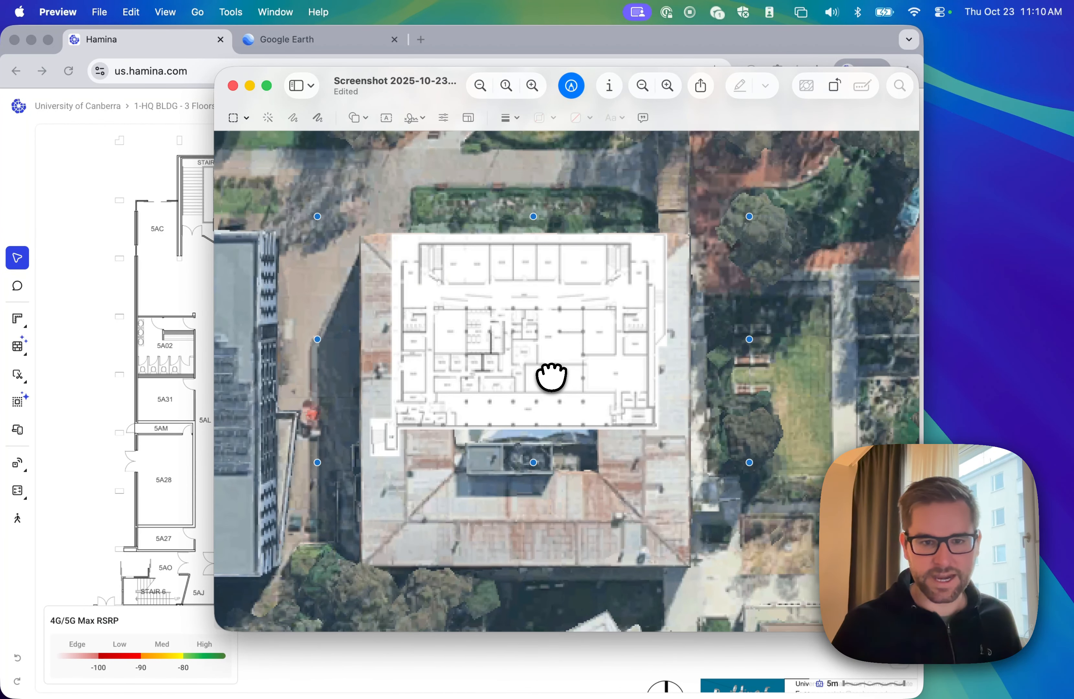
drag(317, 462, 275, 487)
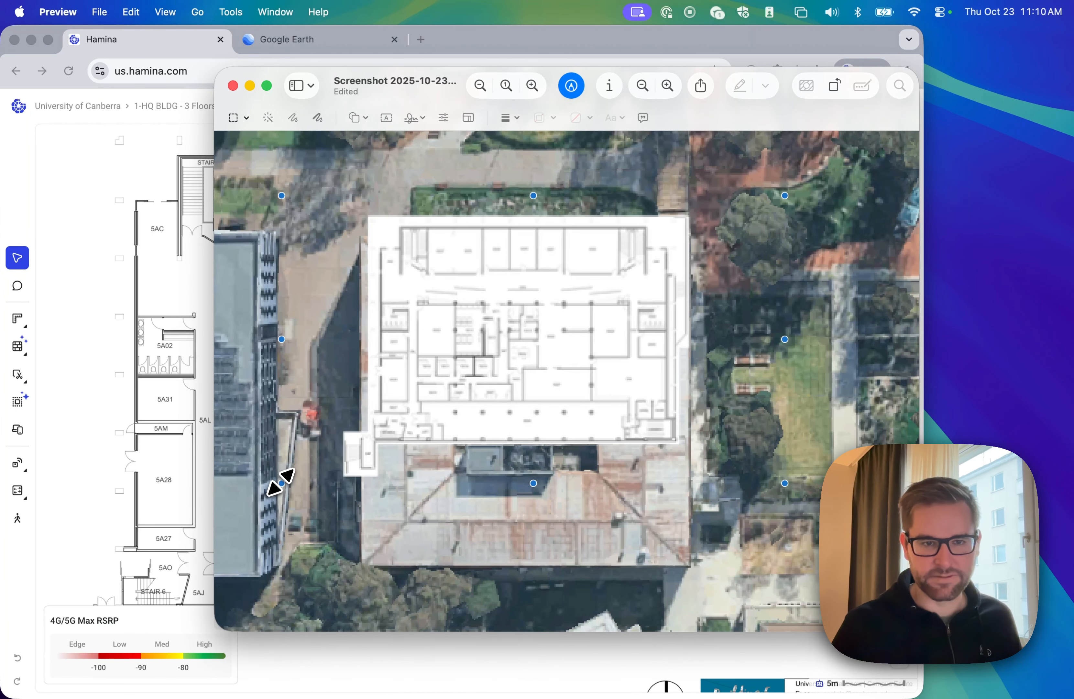
drag(511, 371, 505, 396)
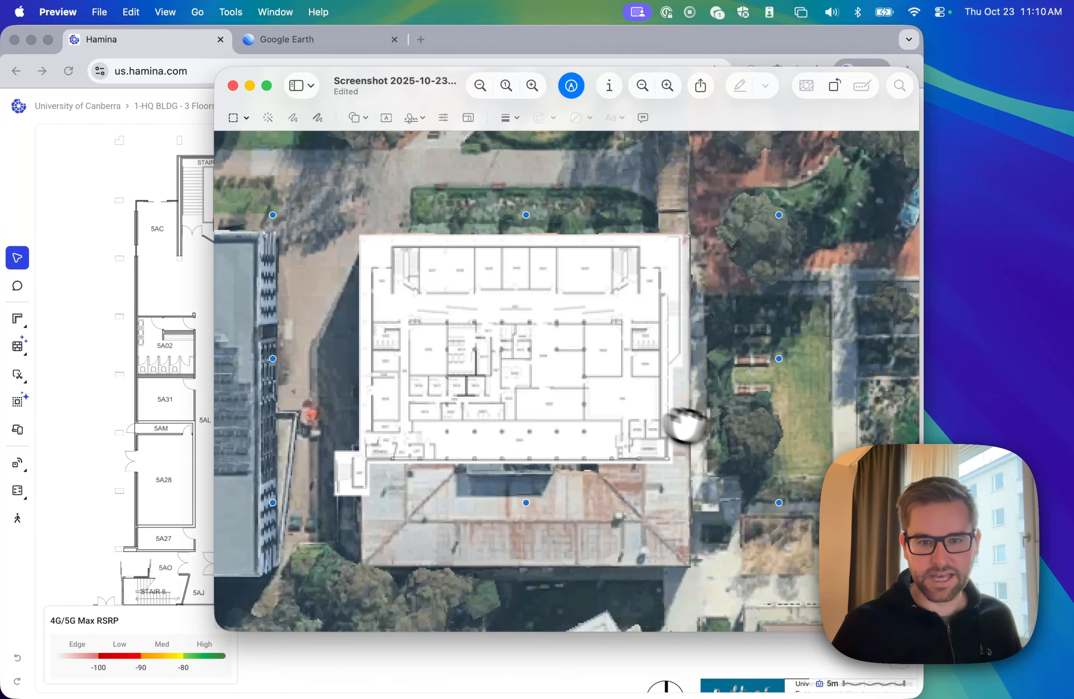
drag(779, 503, 783, 505)
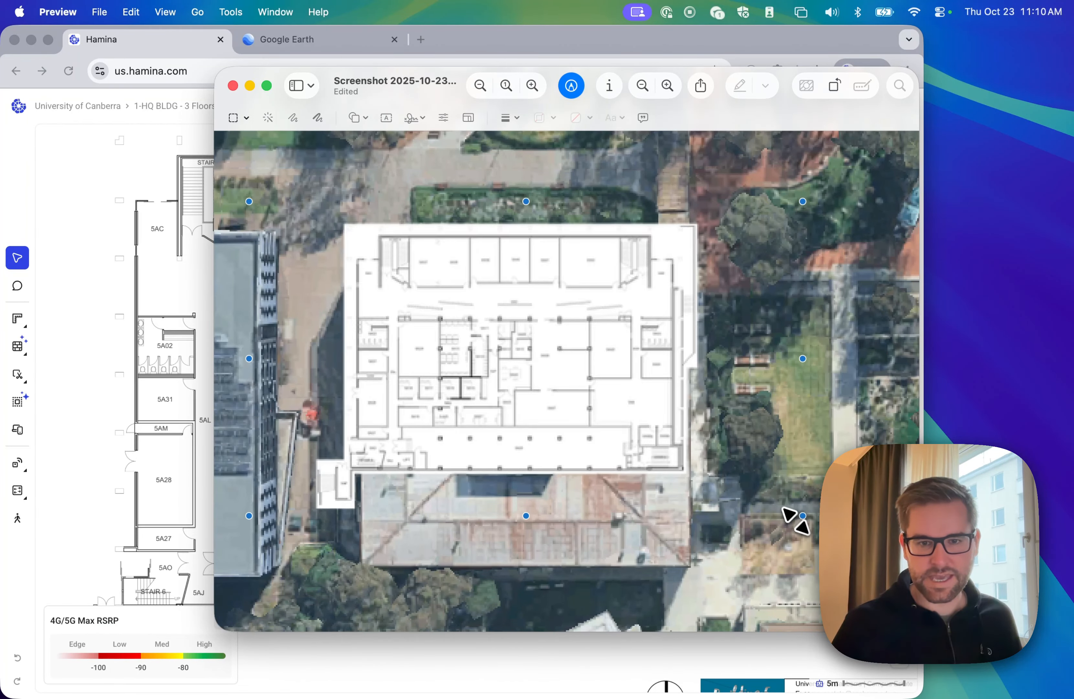
mouse_move(624, 437)
mouse_down()
mouse_move(639, 449)
mouse_move(616, 454)
mouse_move(625, 436)
mouse_move(628, 447)
mouse_move(640, 438)
mouse_up()
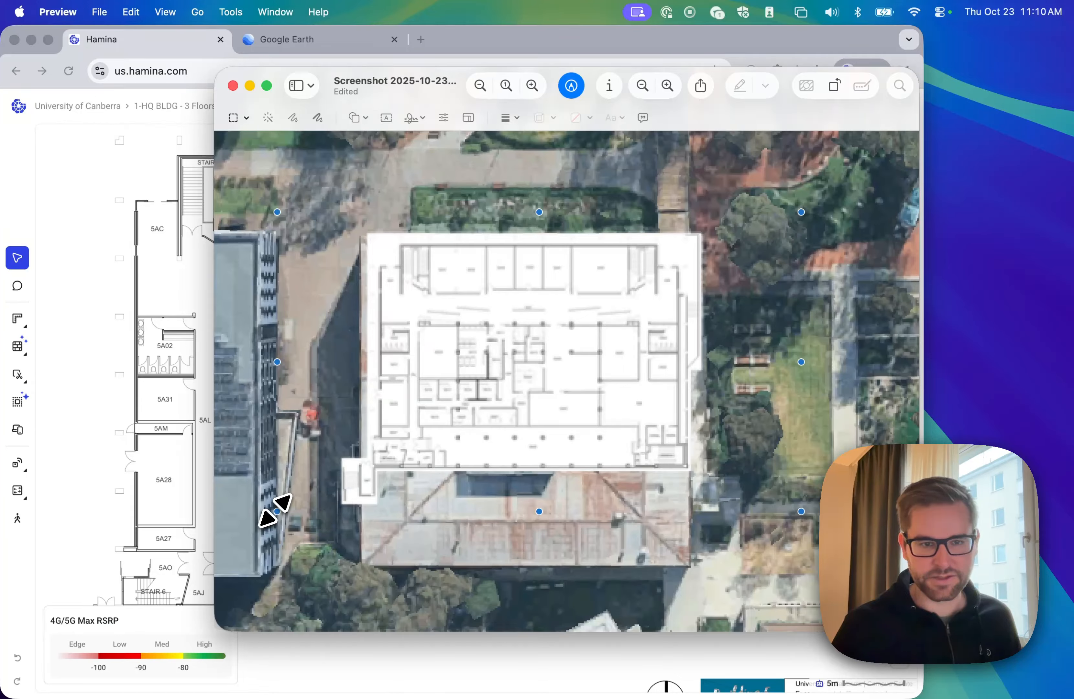
drag(276, 511, 269, 514)
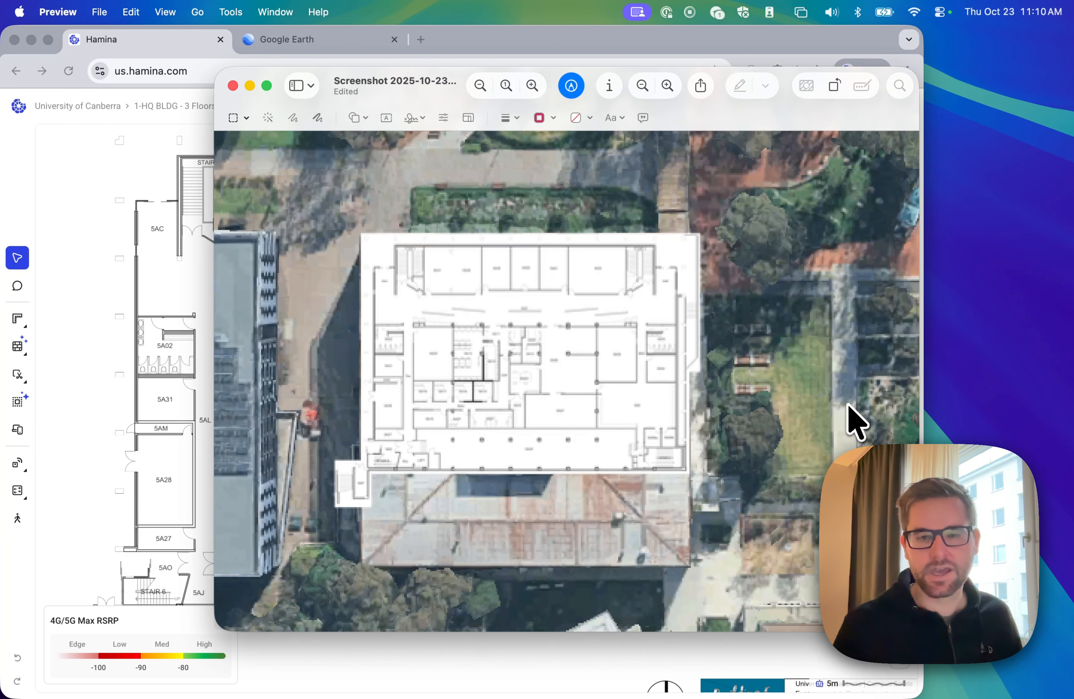
Step: Compare the sharpness of the overlaid floor plan with the original floor plan file, examining the walls and room labels up close
scroll(853, 425, down, 3)
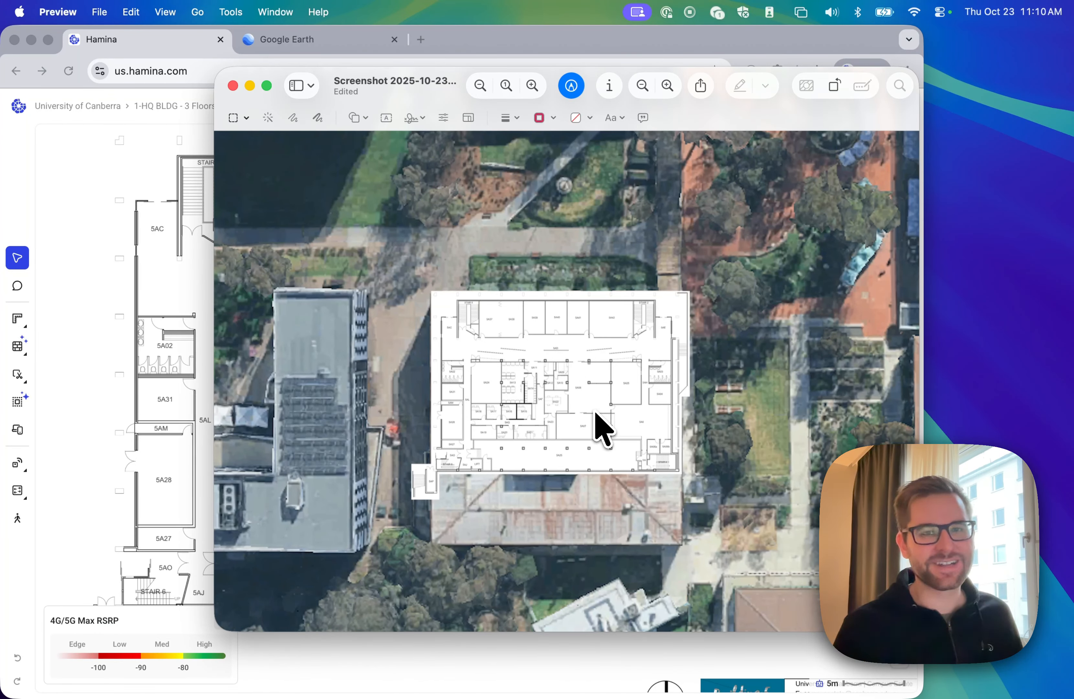
scroll(604, 429, up, 3)
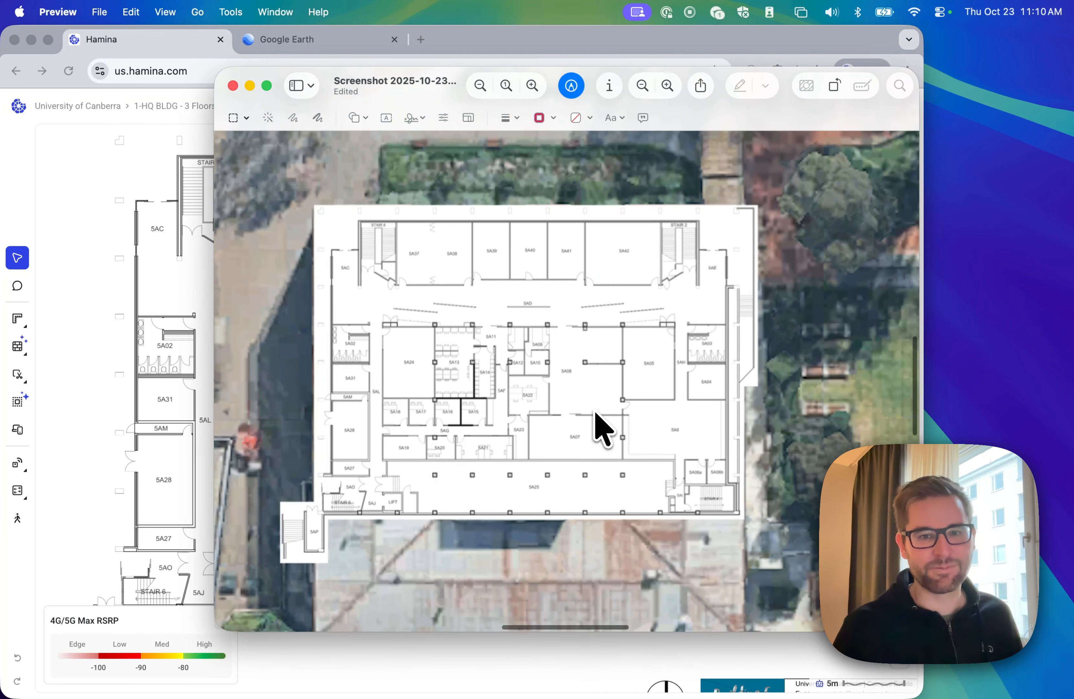
click(1048, 151)
key(space)
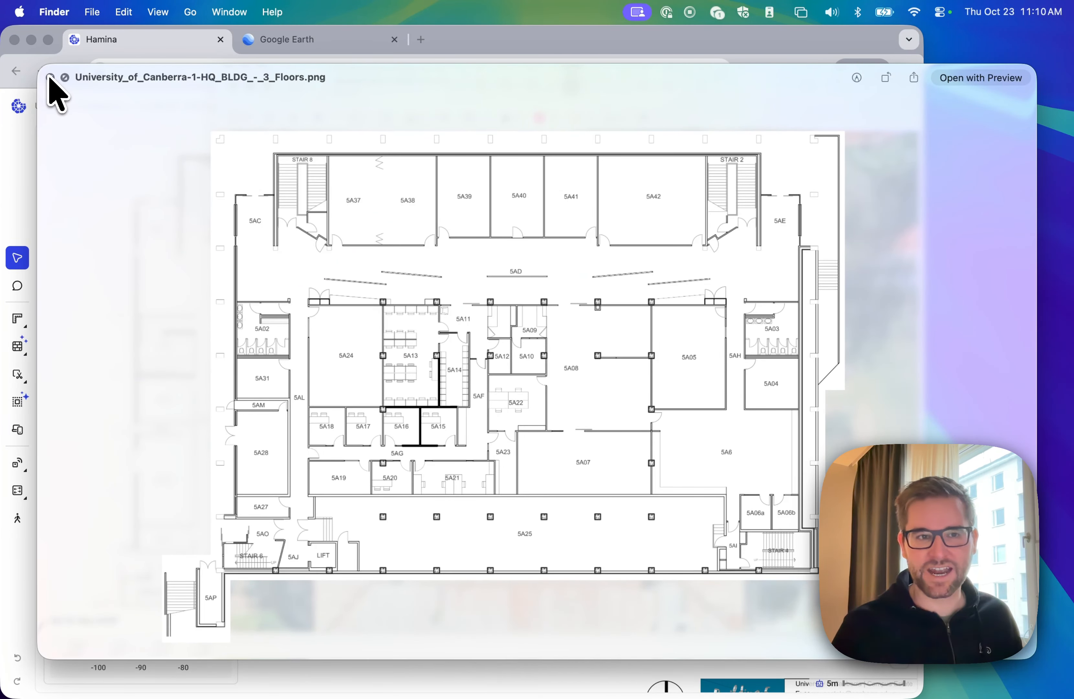
click(50, 77)
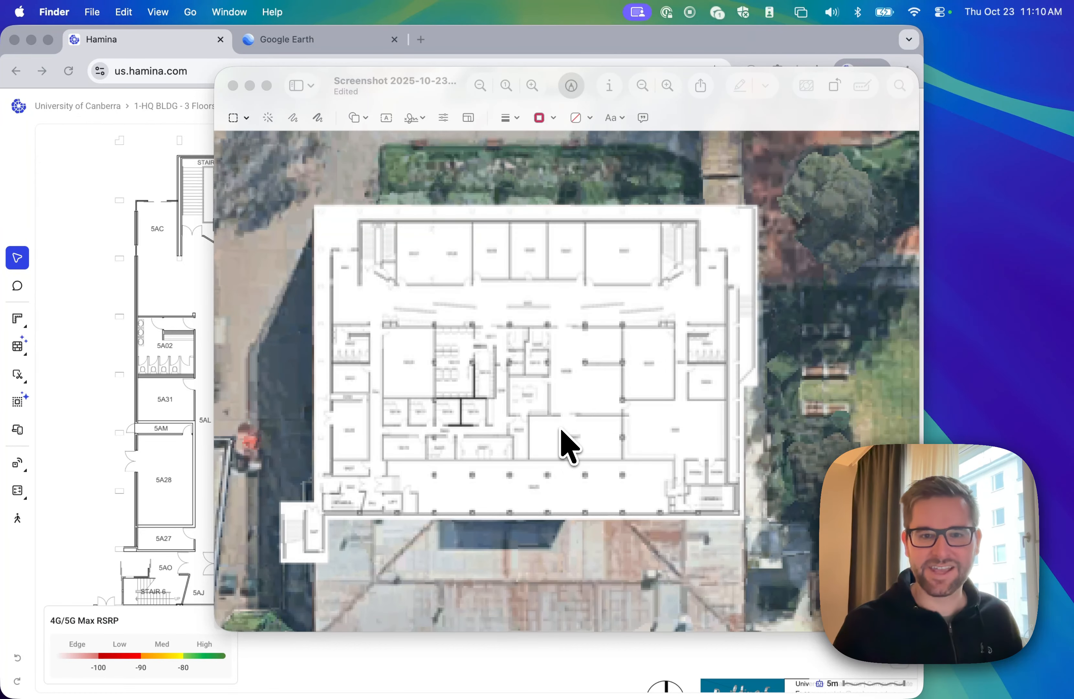
click(275, 279)
scroll(303, 270, up, 5)
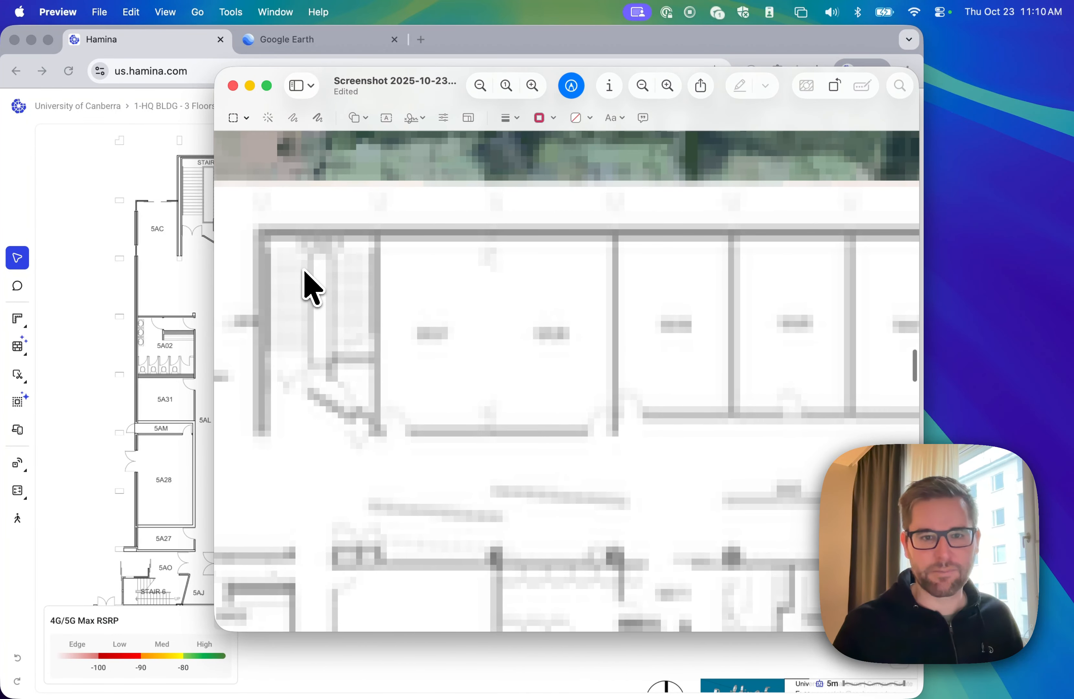
scroll(304, 269, down, 10)
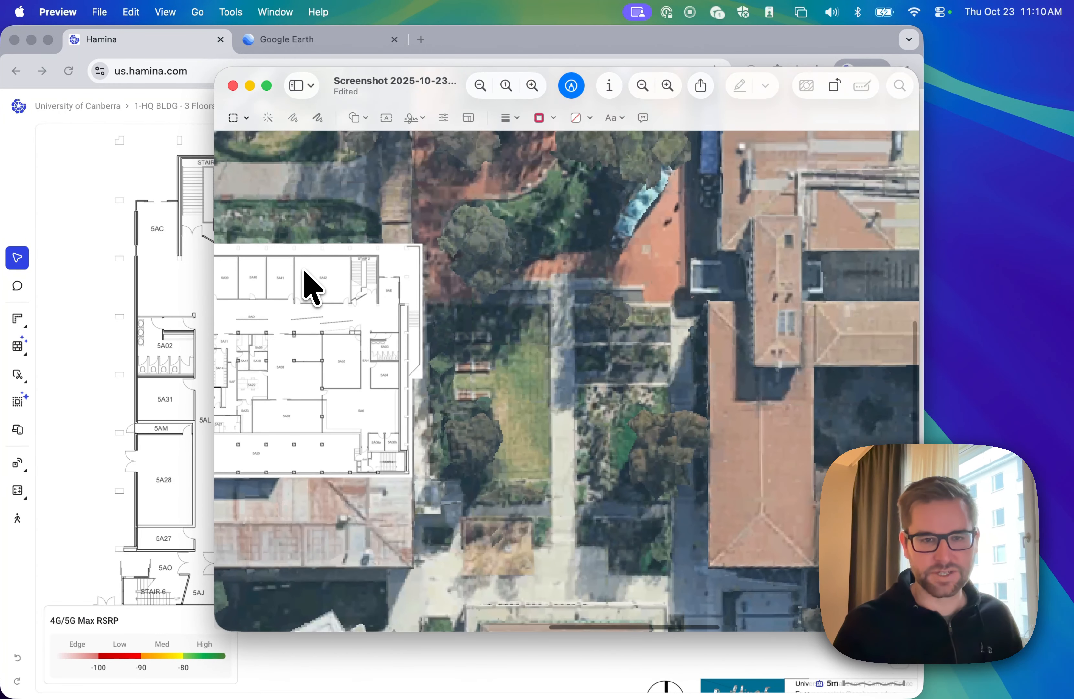
scroll(303, 270, down, 5)
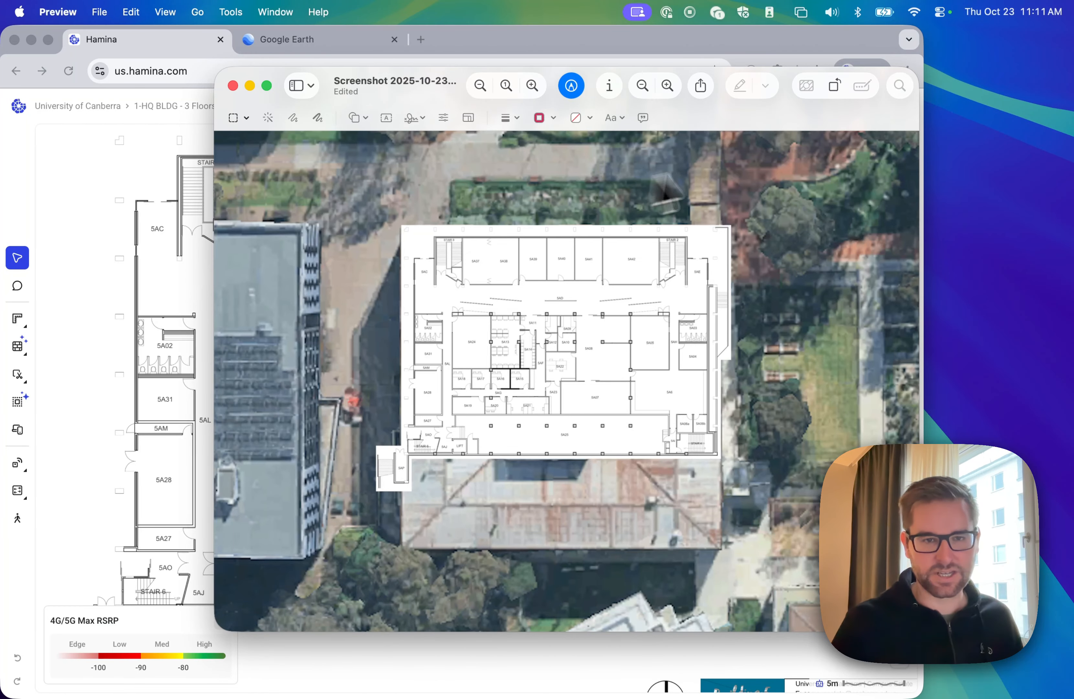
Step: Close the overlay image in Preview and, in Hamina, add the satellite screenshot from the Desktop folder as a new map
click(233, 85)
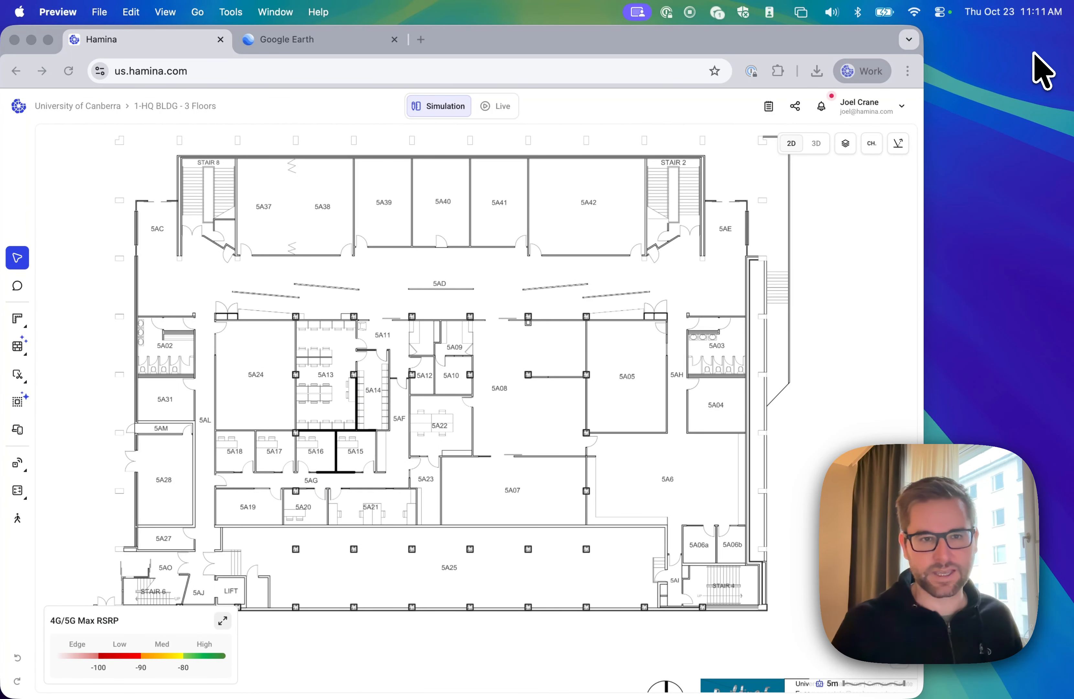
click(176, 106)
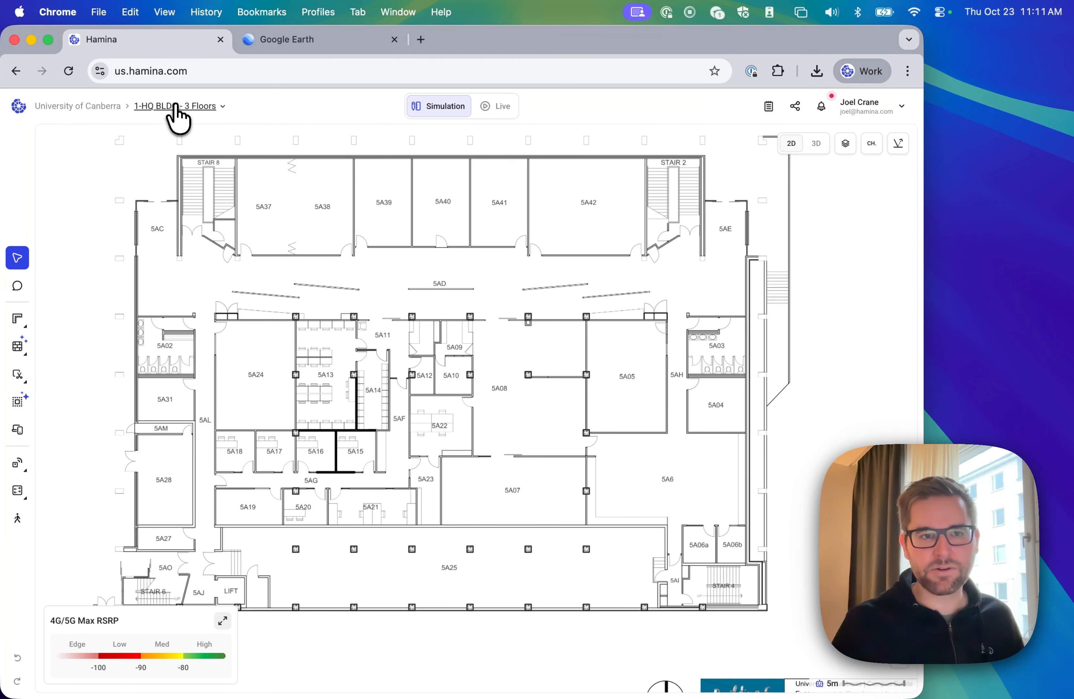
click(176, 106)
click(211, 264)
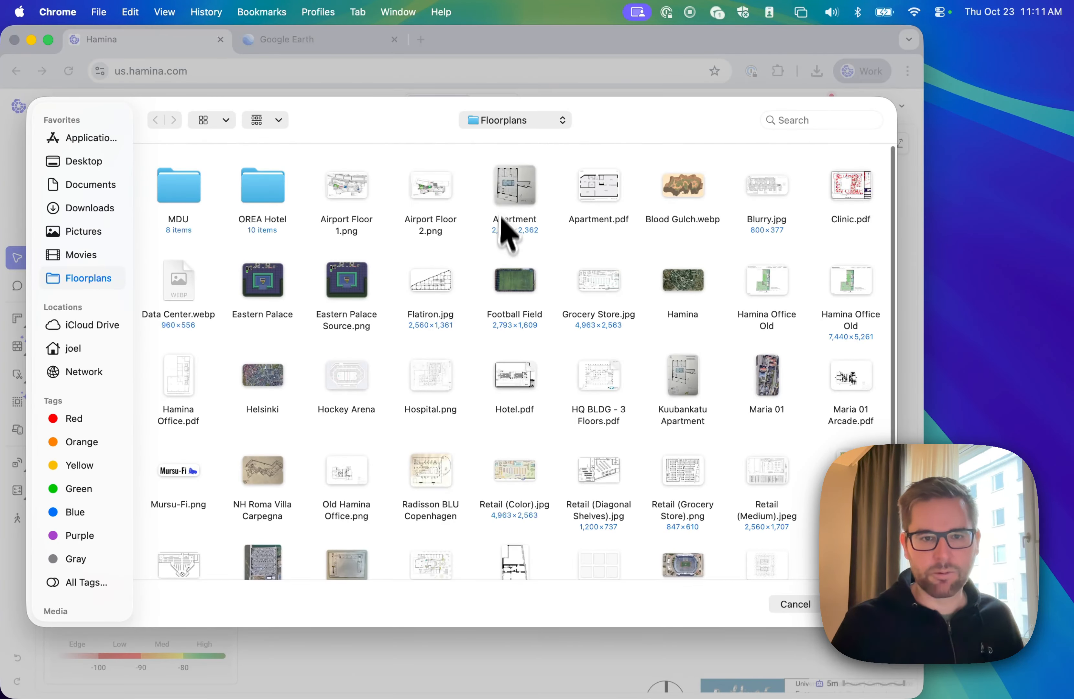
click(83, 161)
click(191, 188)
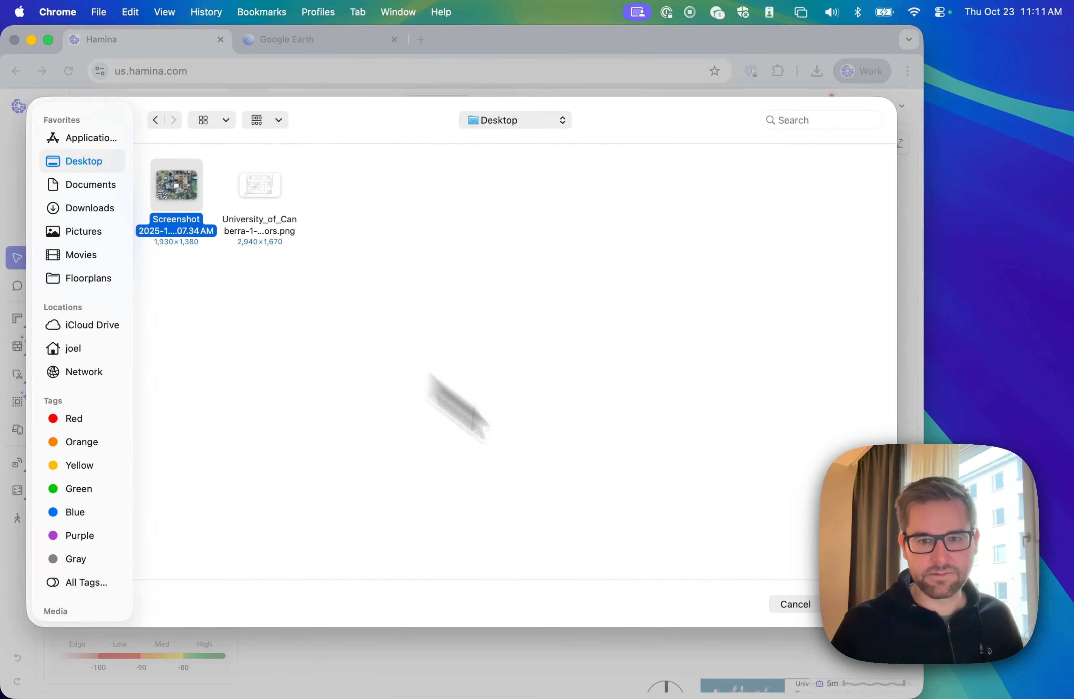
click(852, 604)
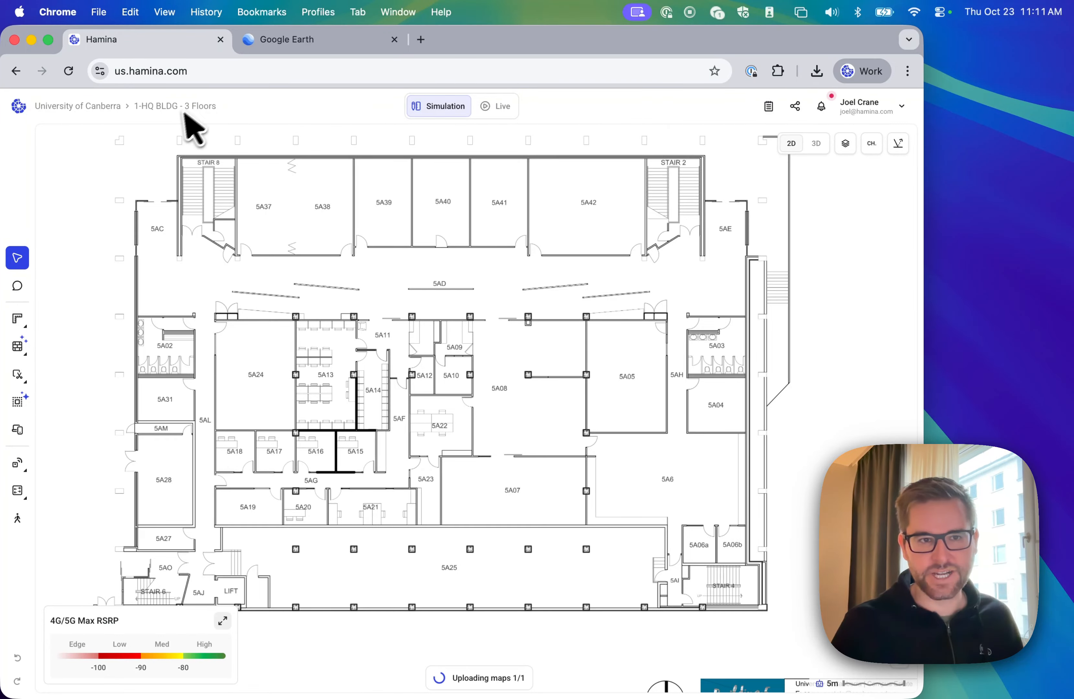
Step: Open the uploaded satellite screenshot map, enlarge the browser window and check the overlaid floor plan up close
click(190, 109)
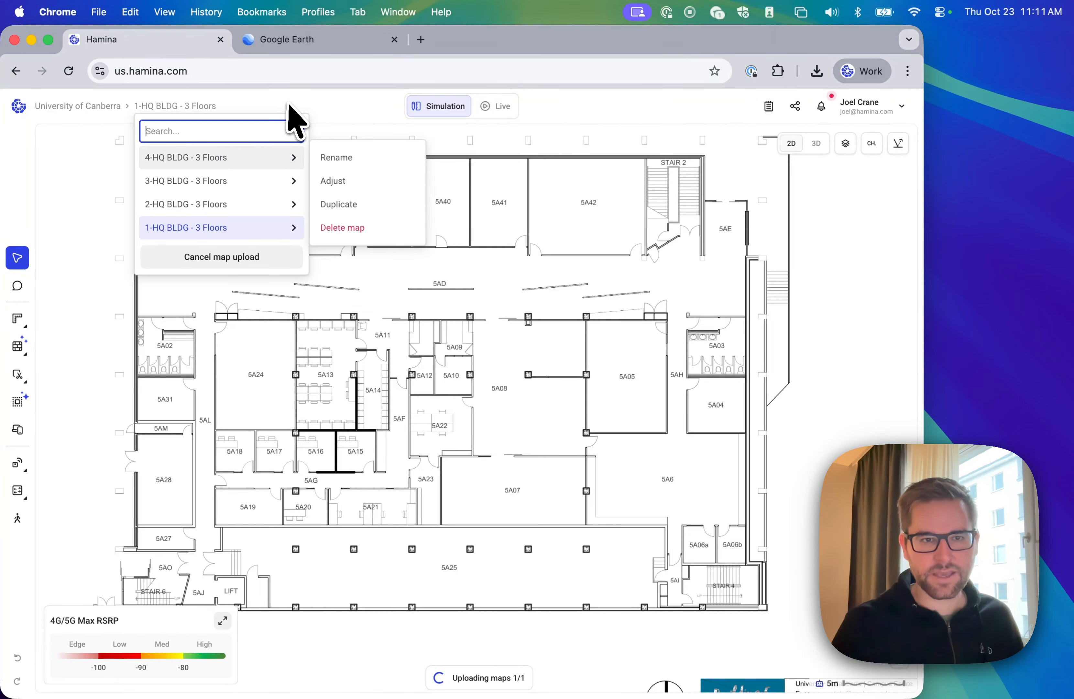
click(171, 109)
click(171, 109)
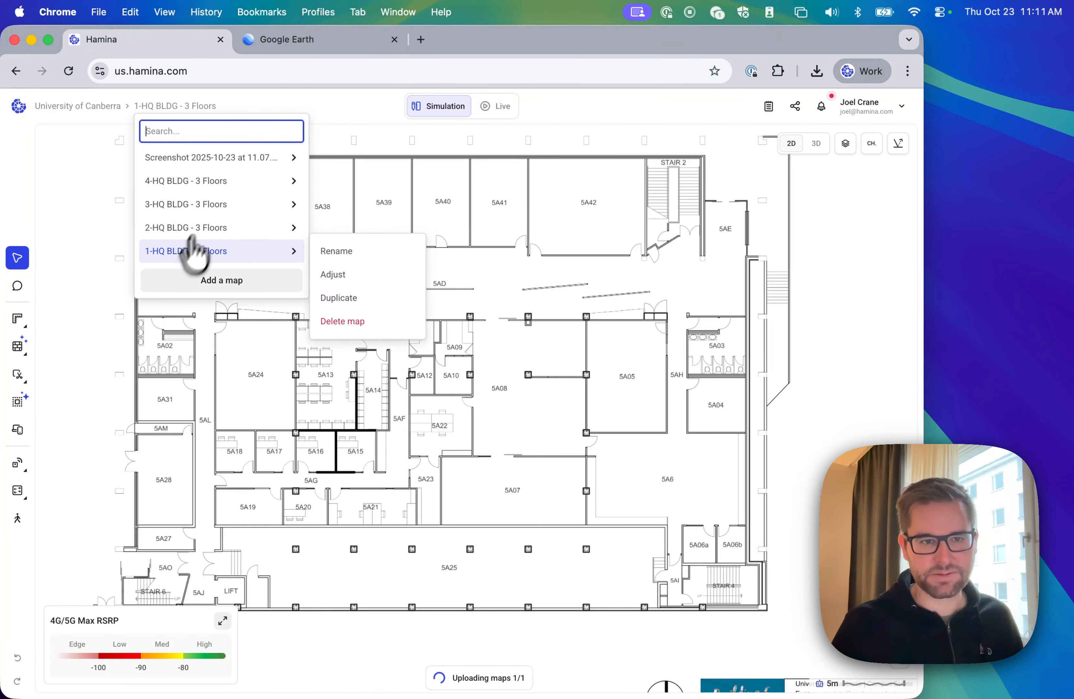
click(205, 159)
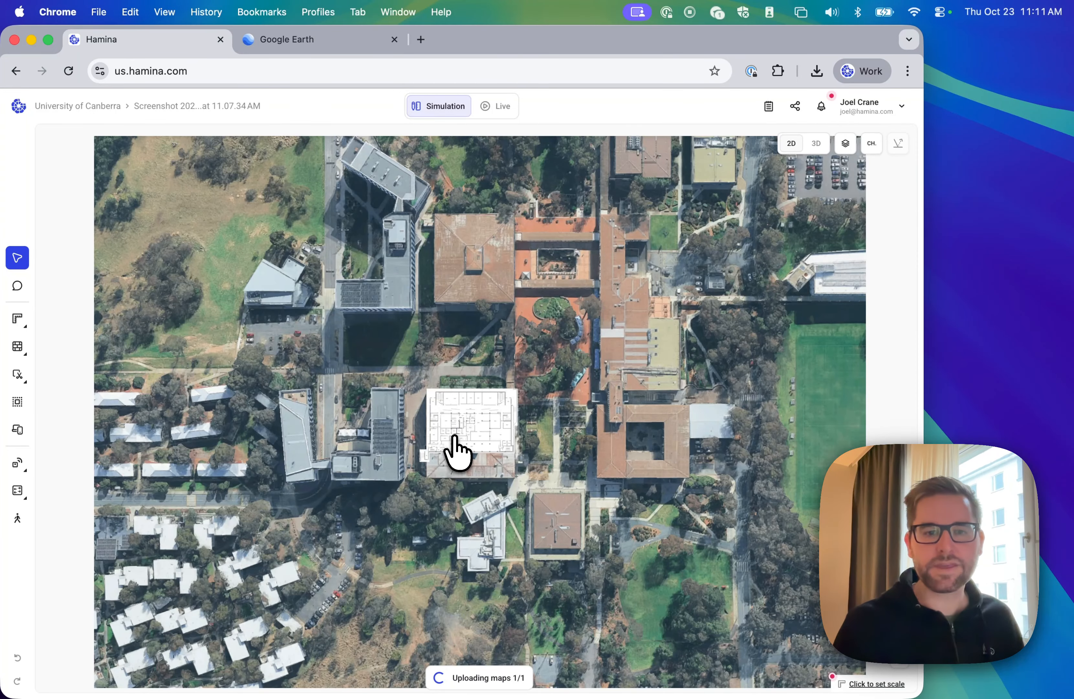
scroll(456, 451, up, 10)
scroll(455, 436, right, 2)
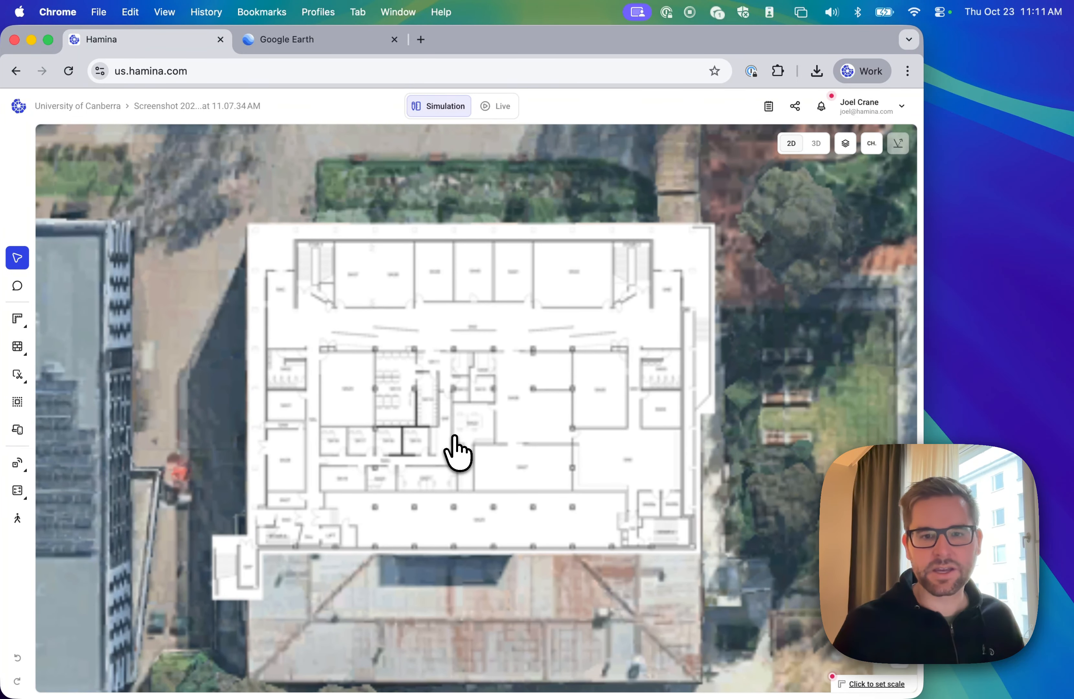
double_click(748, 45)
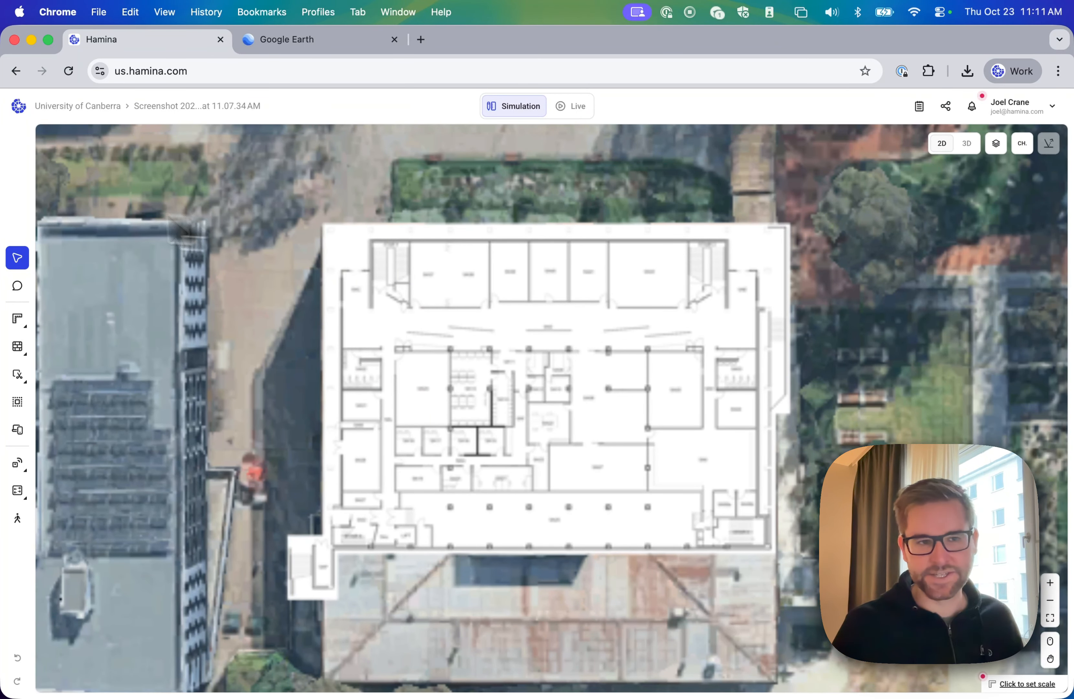
Step: Switch to the 1-HQ BLDG - 3 Floors map and auto-draw the AI-detected walls as Drywall (Heavy), with wooden doors and Elevator (10 dB)
key(3)
click(152, 107)
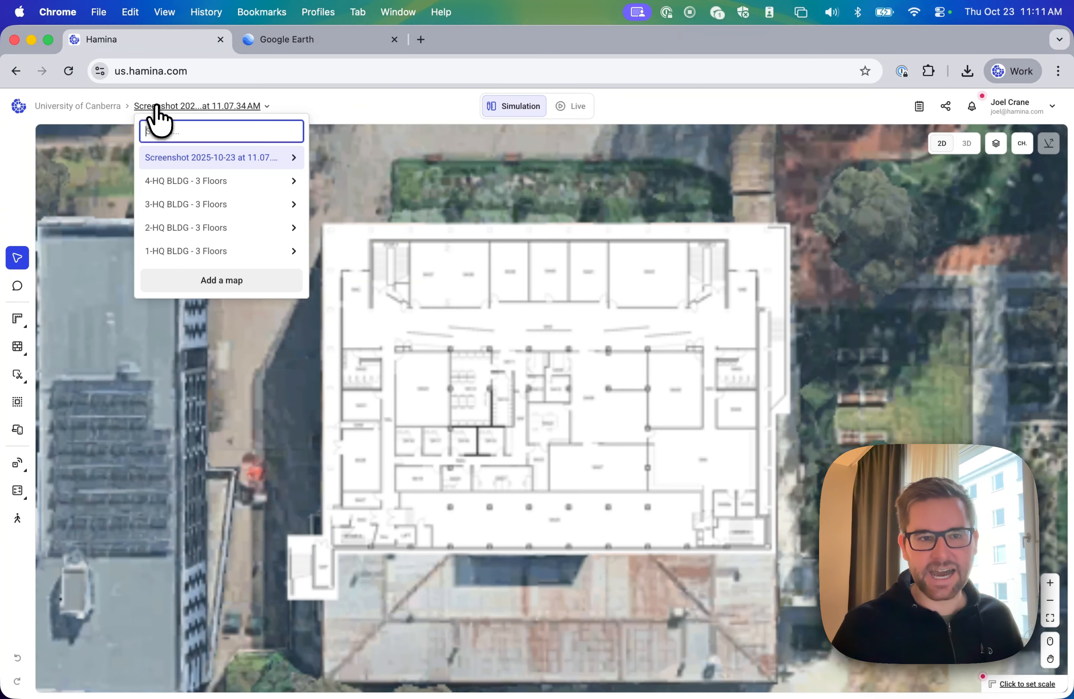
click(193, 250)
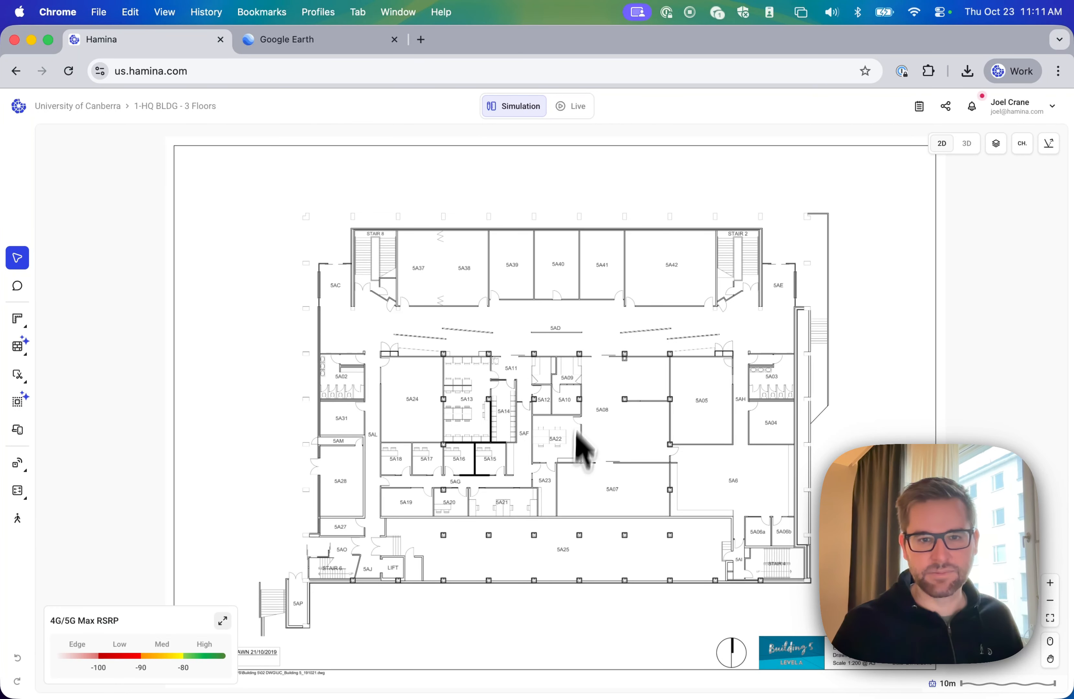
mouse_move(13, 352)
click(81, 347)
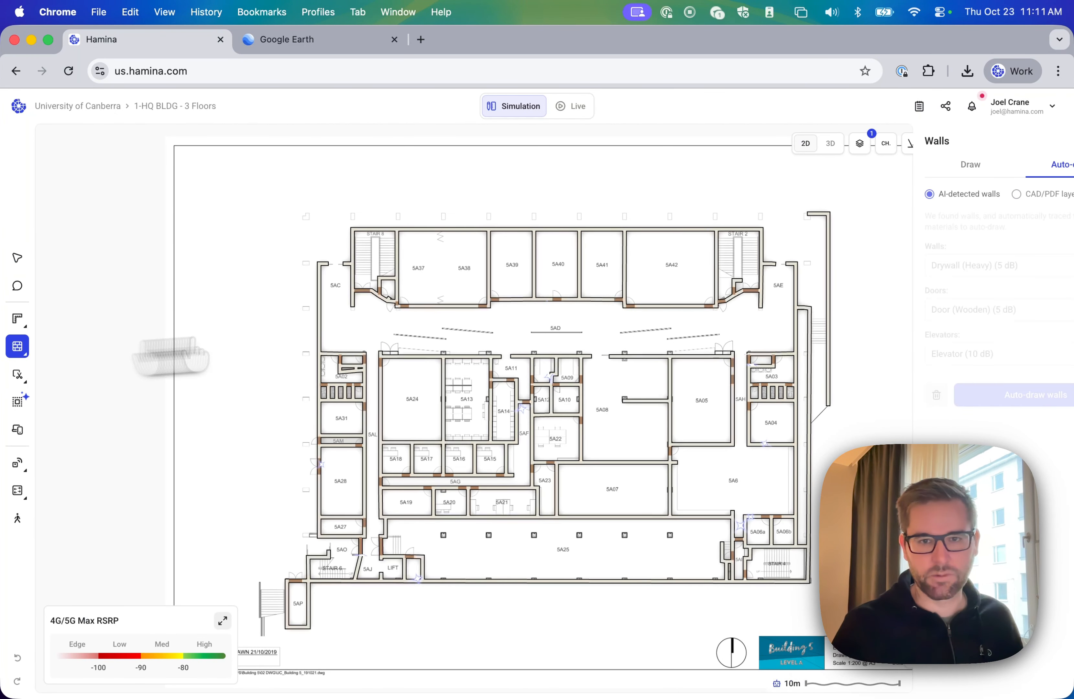
click(966, 399)
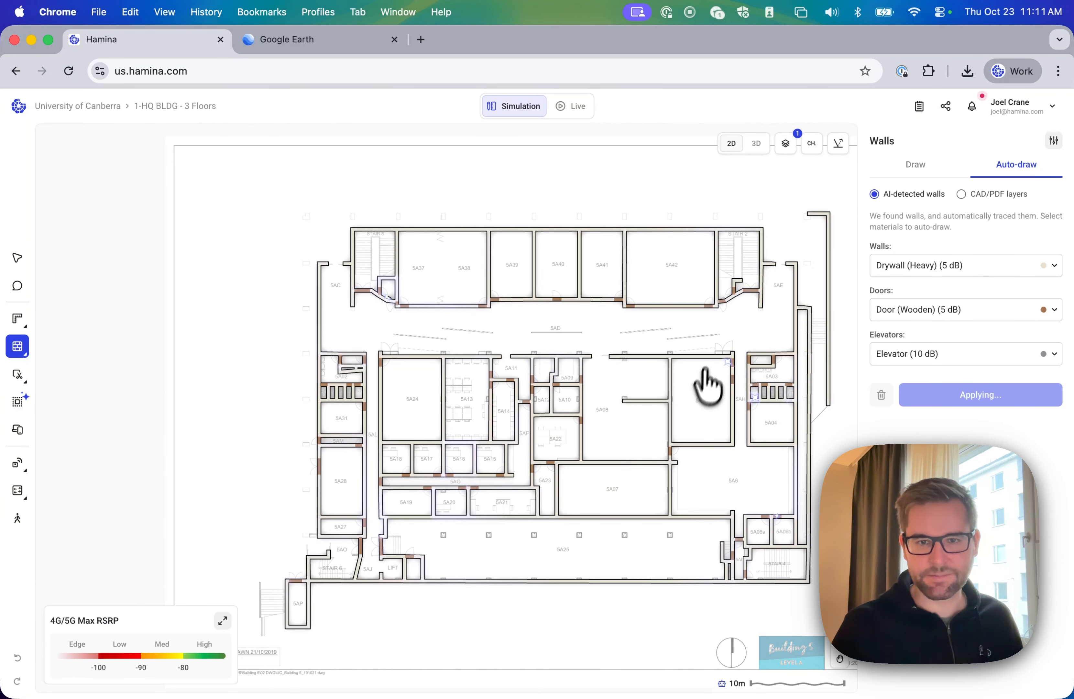
Step: Accept the auto-detected scope zones for the 1-HQ BLDG - 3 Floors map
mouse_move(18, 401)
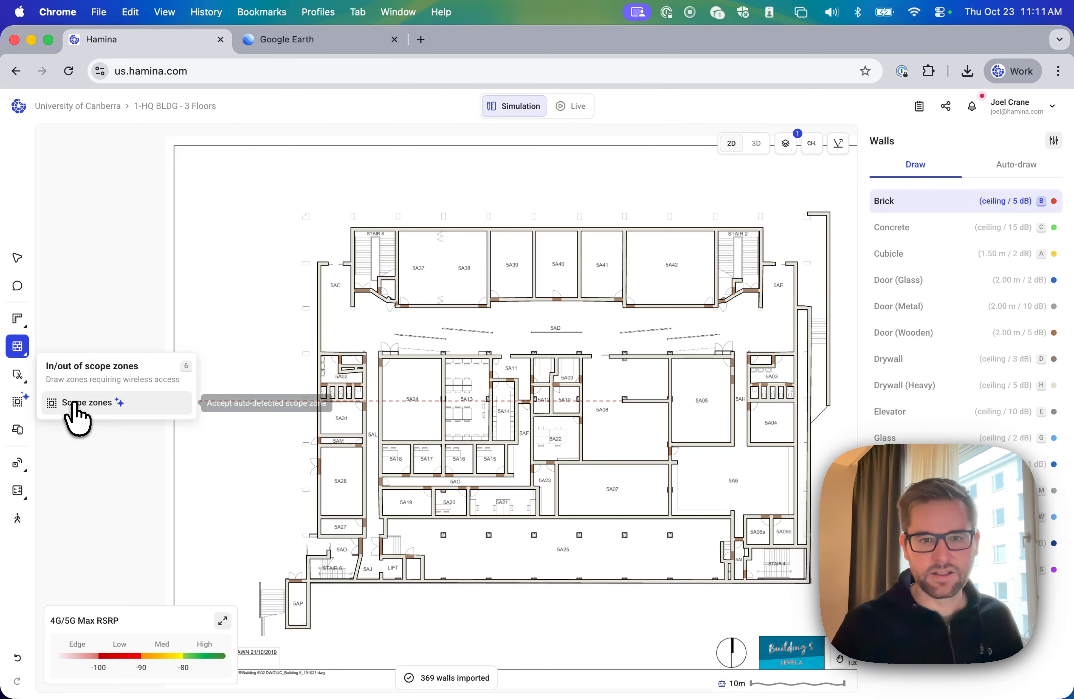
click(63, 406)
click(577, 264)
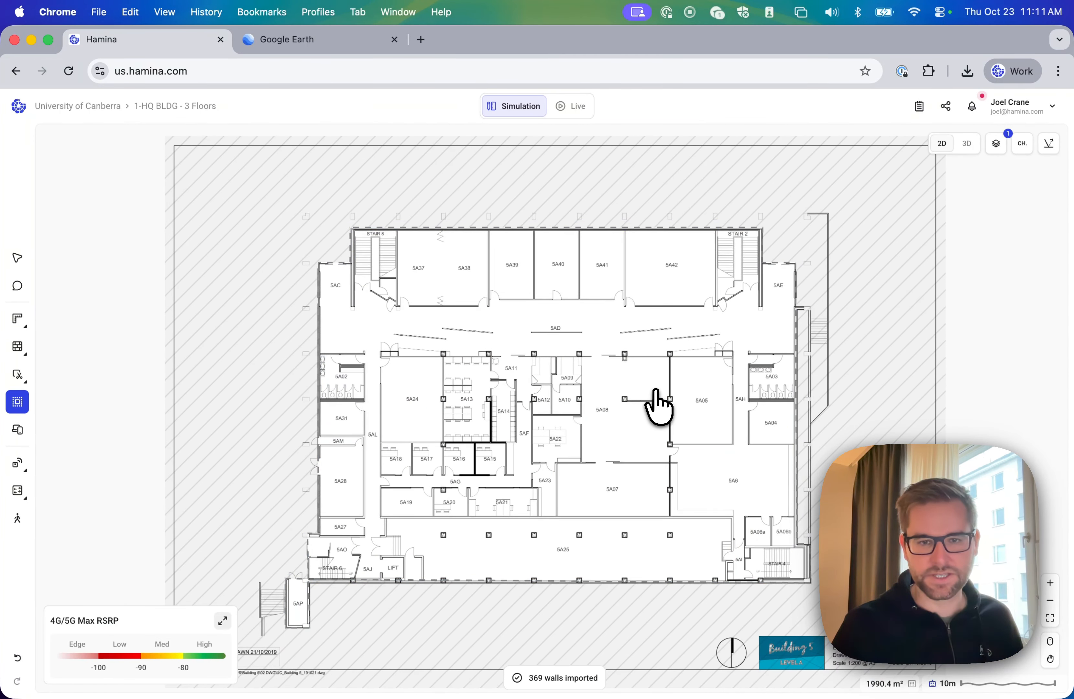
Step: Set the floor plan's scale to 60 m along a horizontal line between the outer columns beside 5AC and 5AE
mouse_move(18, 319)
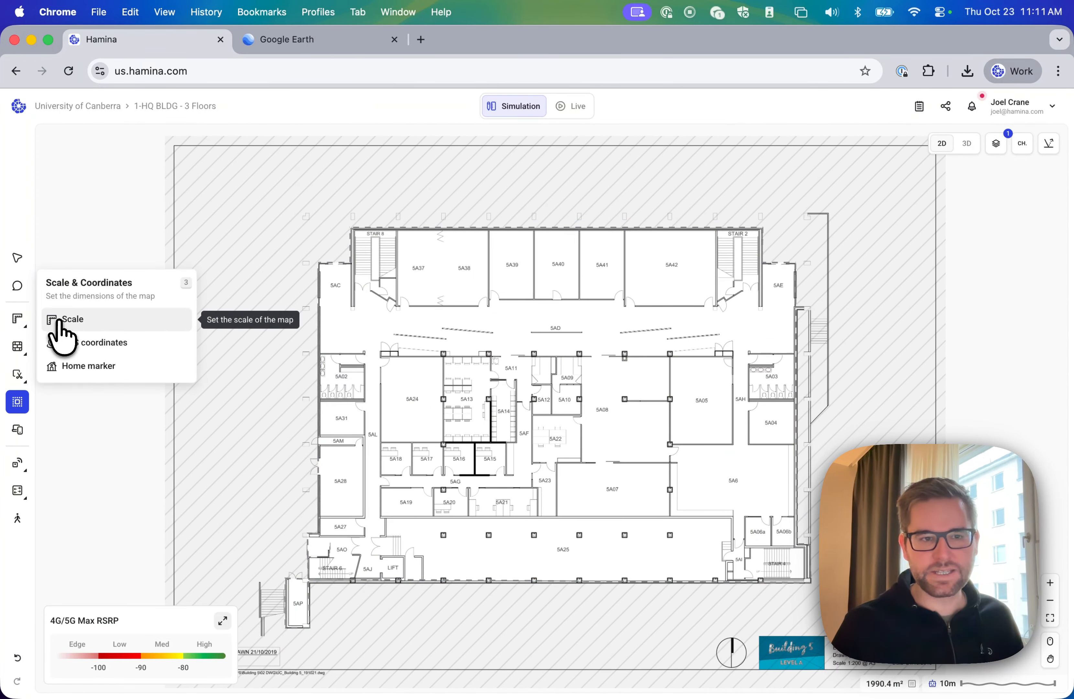
click(18, 319)
scroll(405, 349, up, 5)
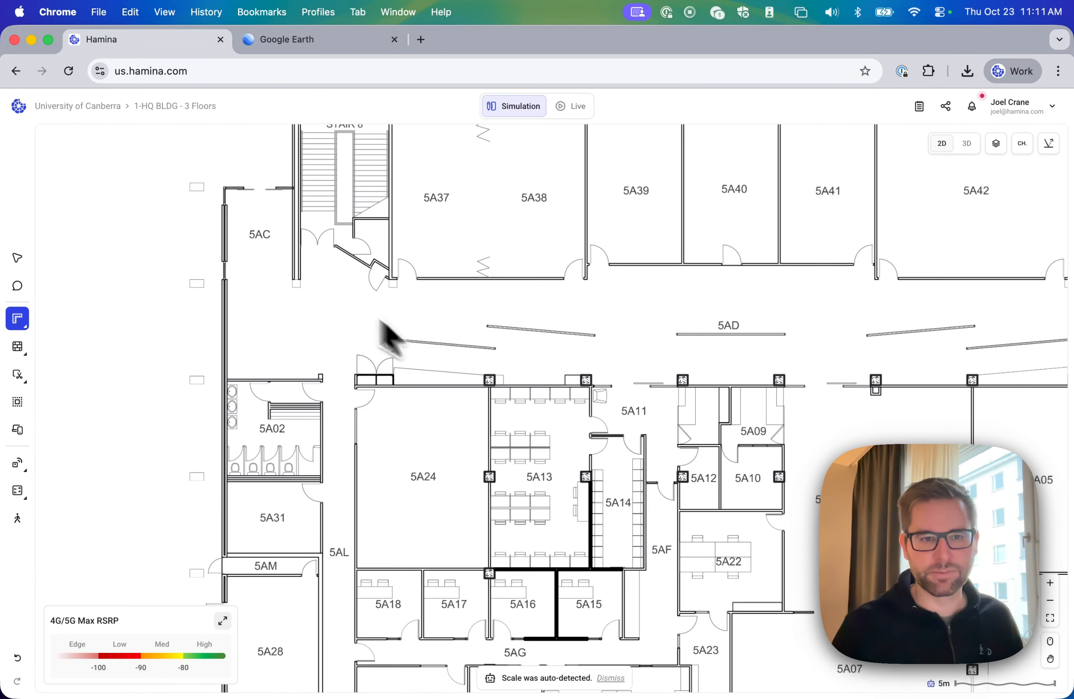
key(space)
drag(381, 320, 389, 443)
click(274, 337)
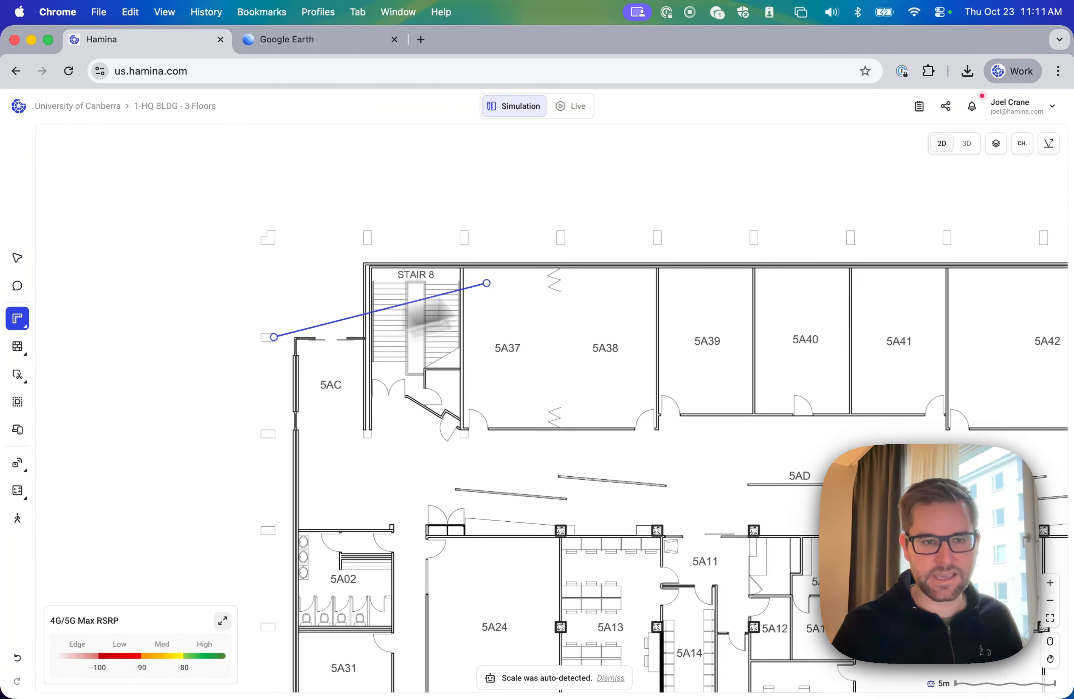
scroll(931, 336, right, 15)
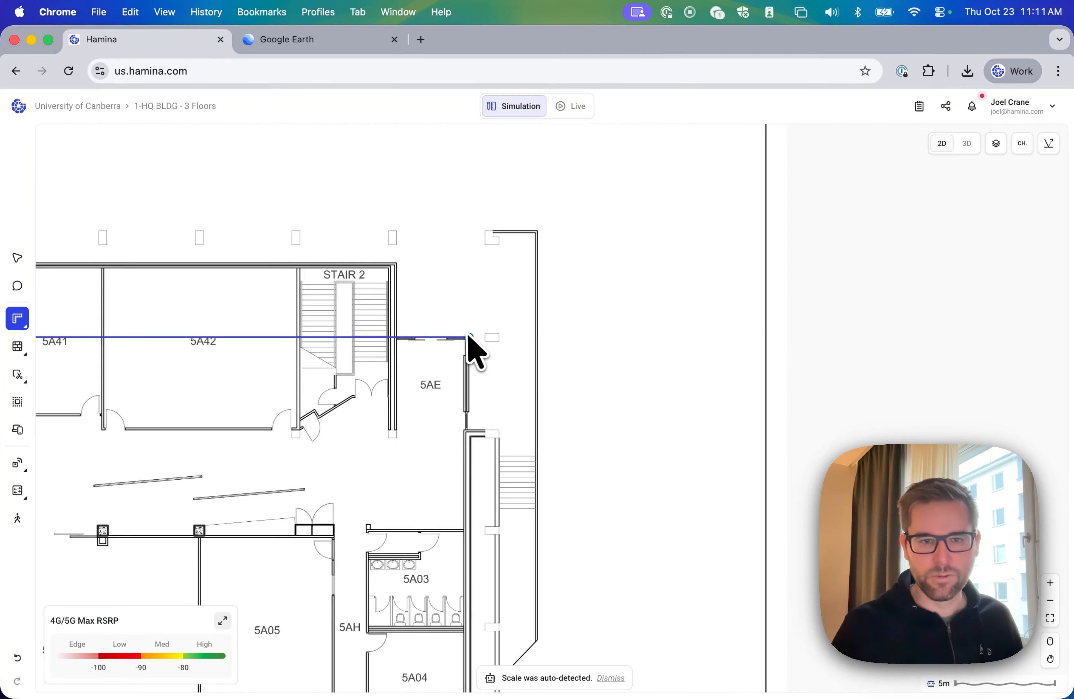
click(486, 338)
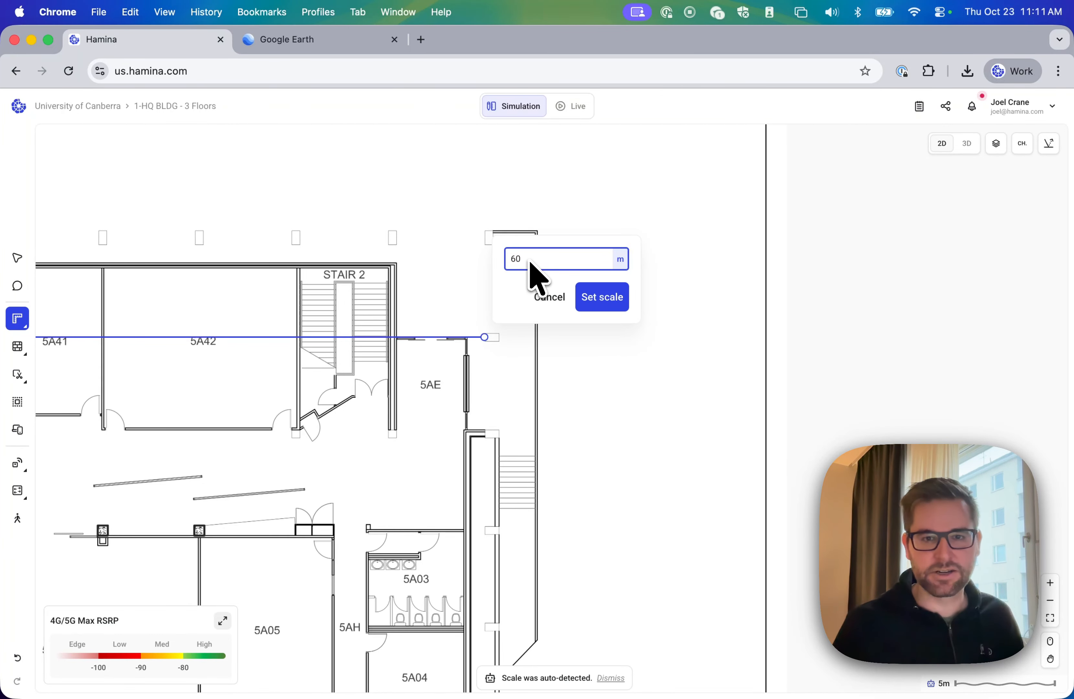
click(603, 300)
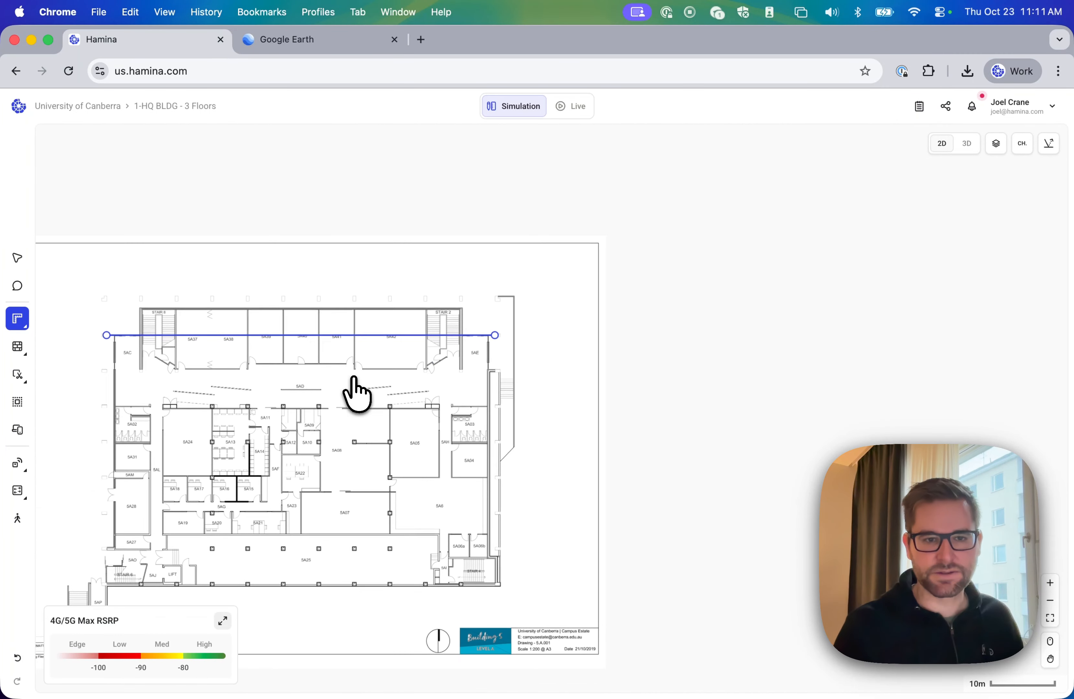
Step: Open the satellite screenshot map and set its scale to 60 m along the same column-to-column line on the overlaid floor plan
click(178, 118)
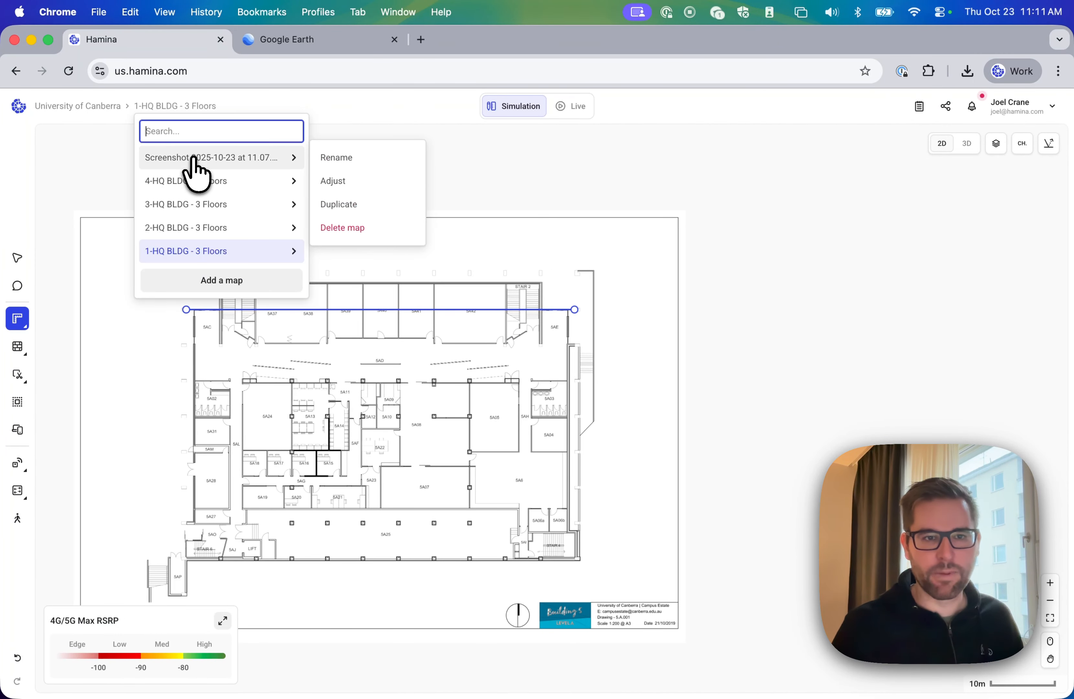
click(195, 158)
scroll(552, 432, up, 10)
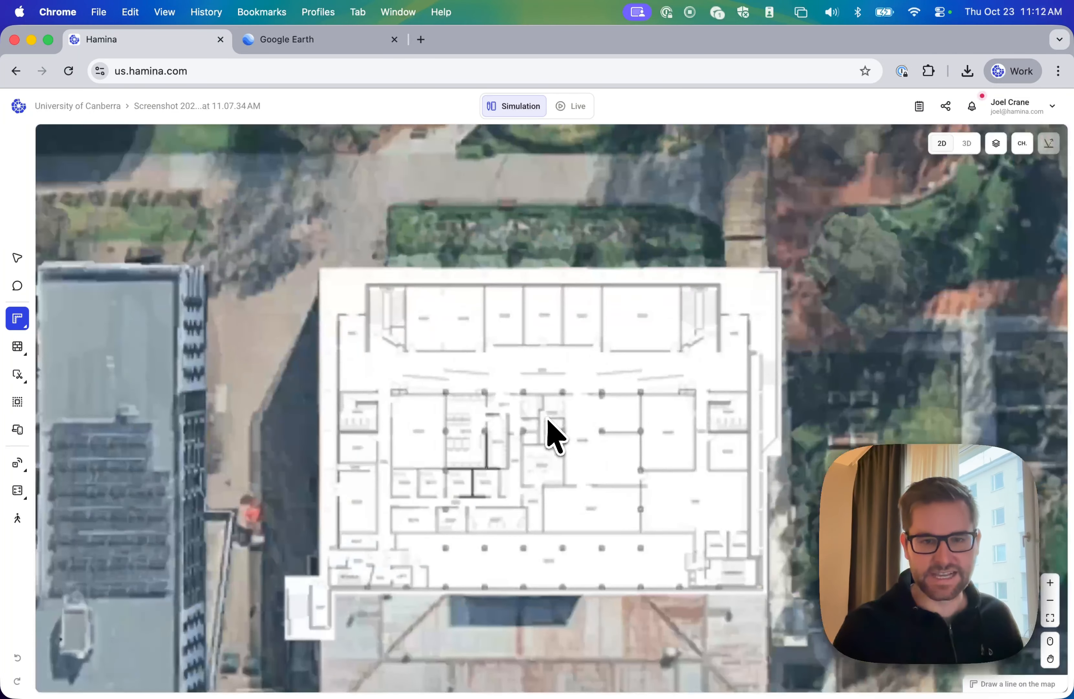
key(space)
drag(358, 307, 385, 379)
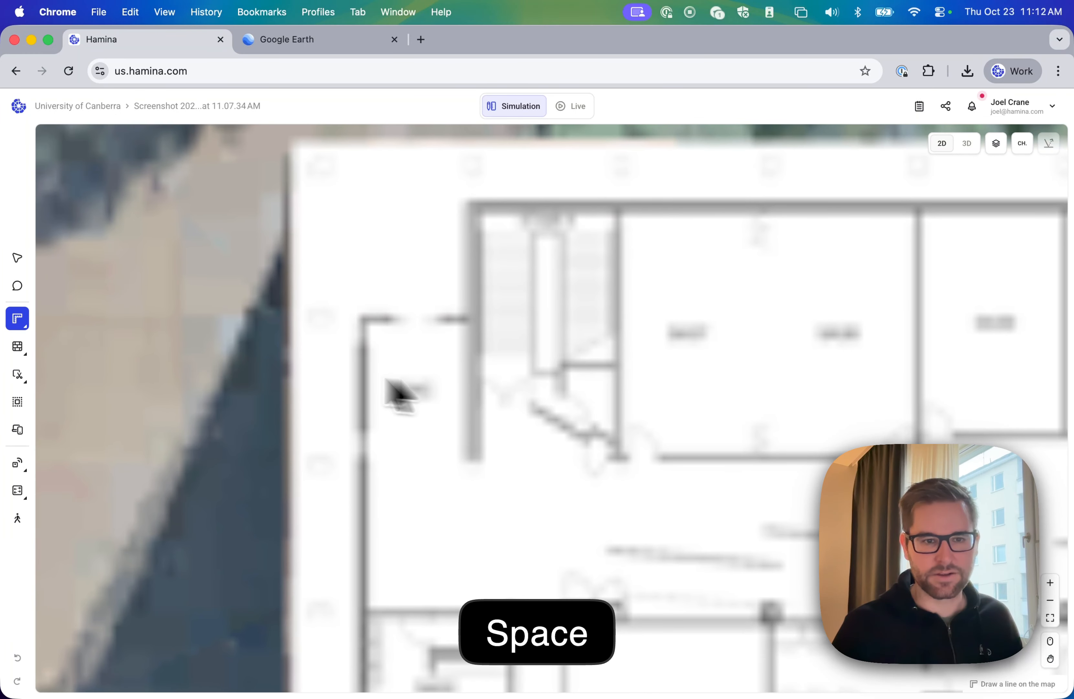
click(334, 318)
key(space)
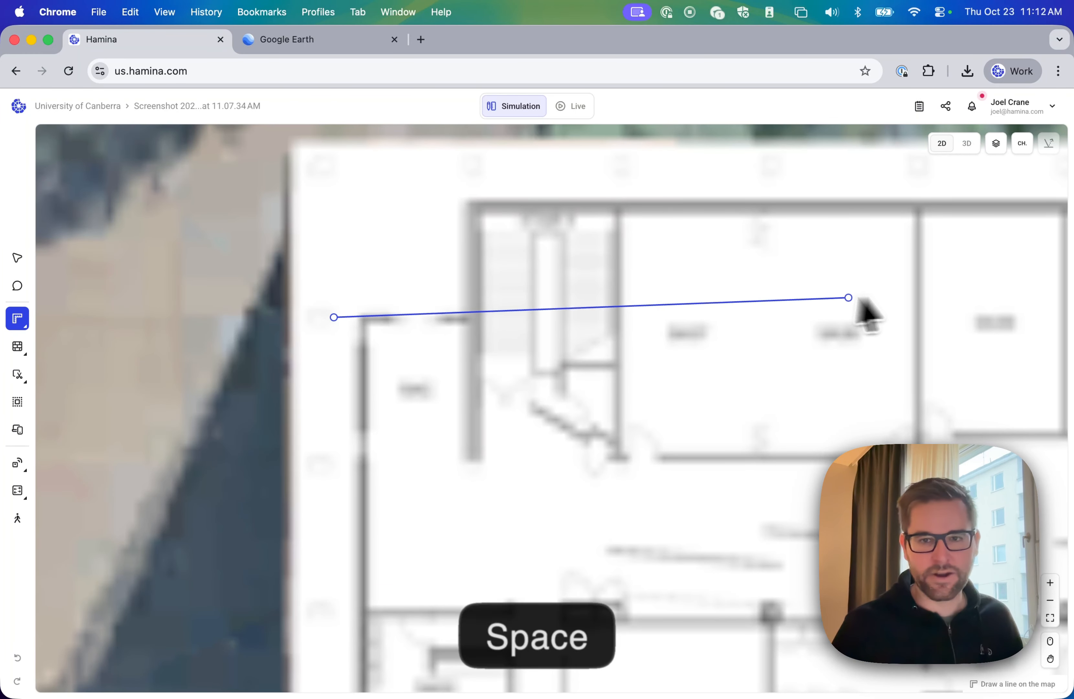
drag(853, 298, 472, 310)
drag(938, 313, 438, 308)
drag(1004, 350, 780, 353)
click(783, 336)
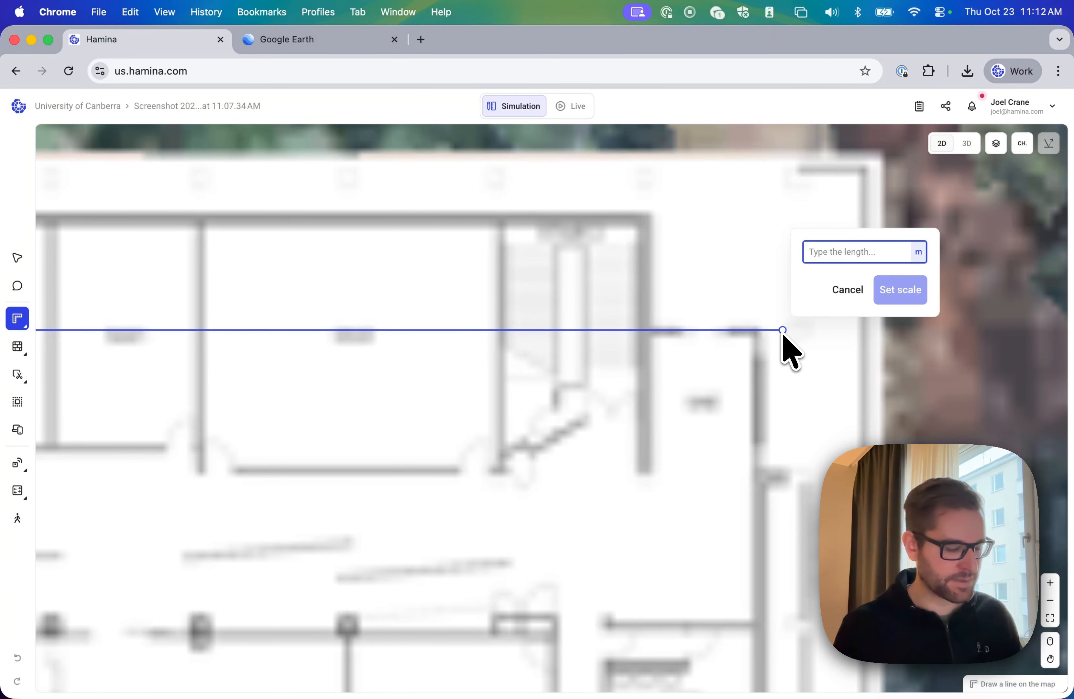
text(60)
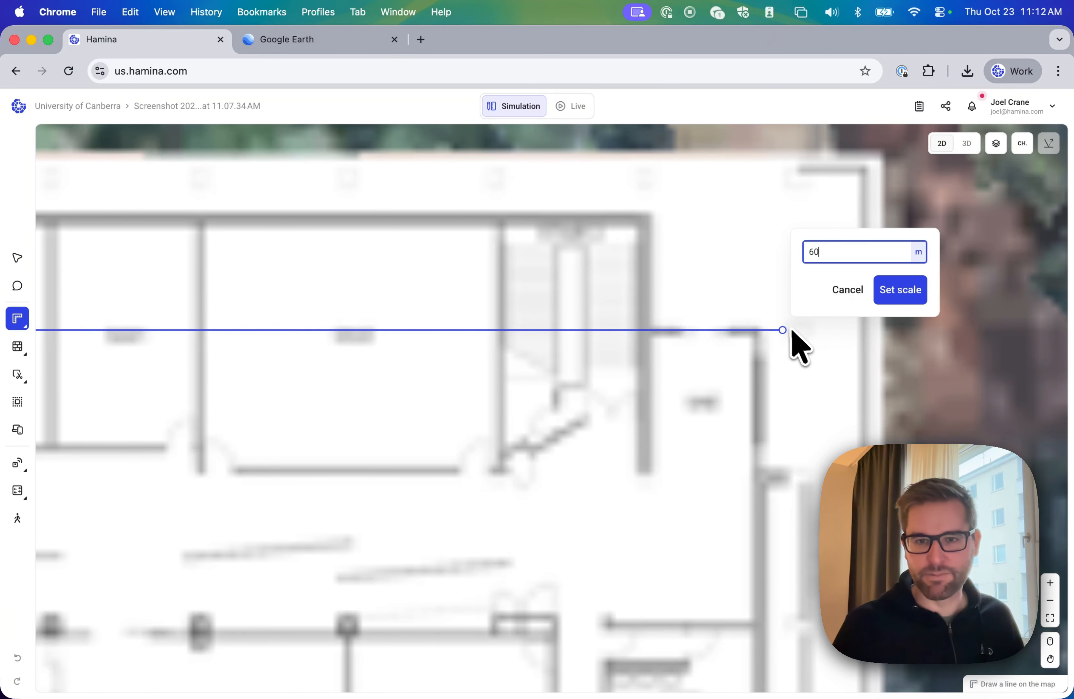
click(887, 295)
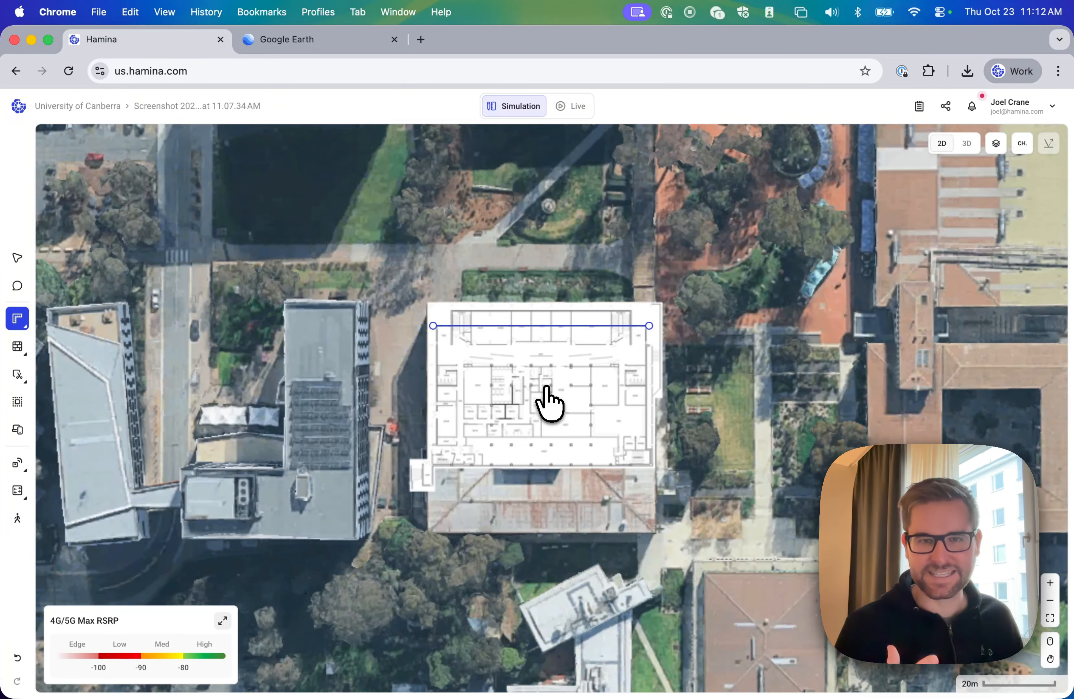
Step: Switch to the 1-HQ BLDG - 3 Floors map and leave the scale tool for the selection tool
scroll(547, 386, down, 4)
key(space)
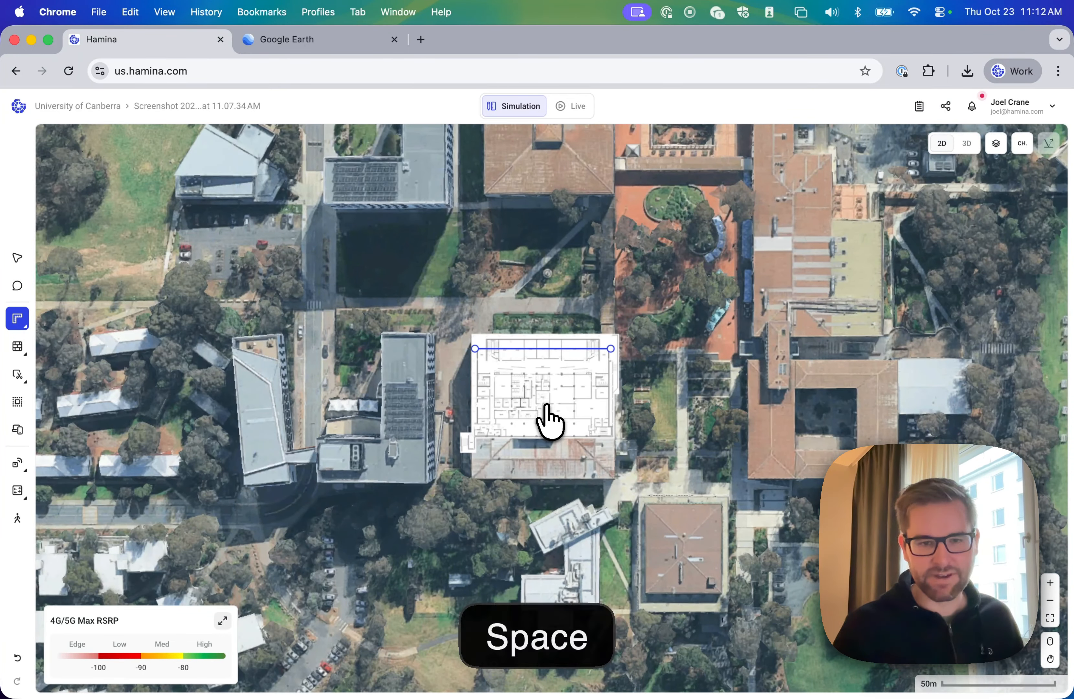
drag(547, 408, 546, 385)
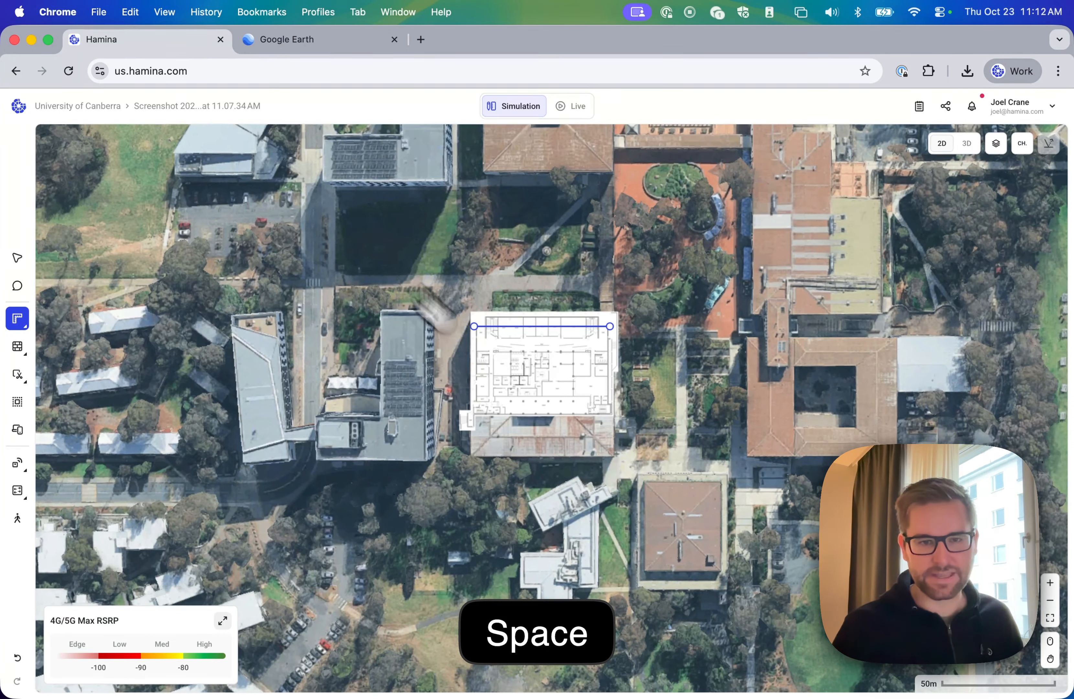
click(208, 106)
click(210, 250)
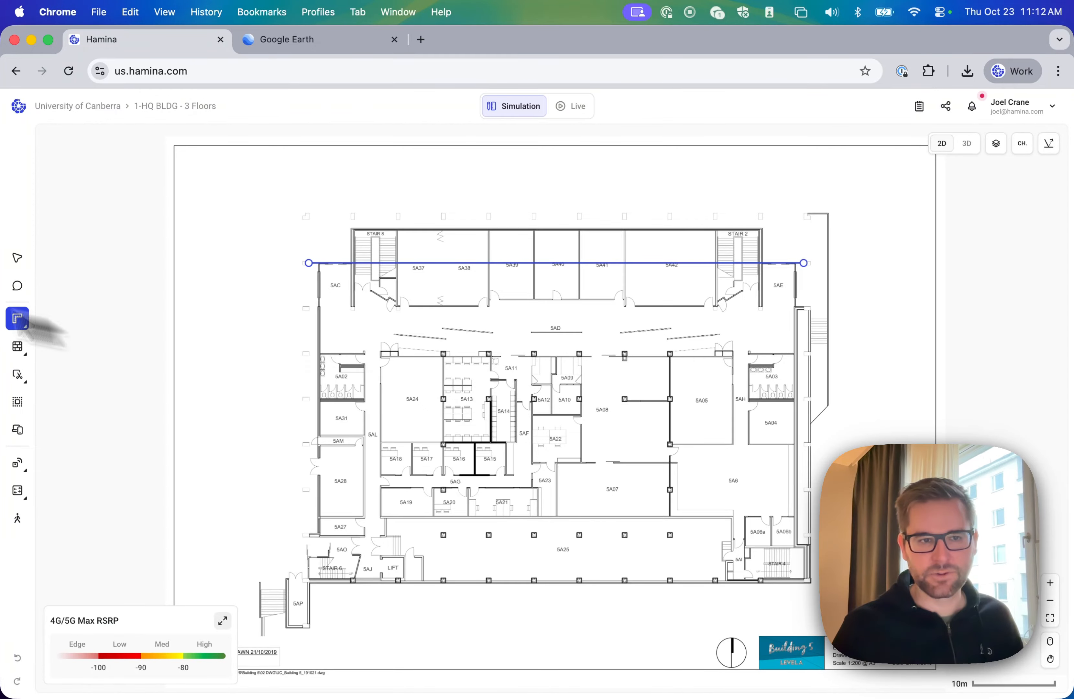
click(17, 259)
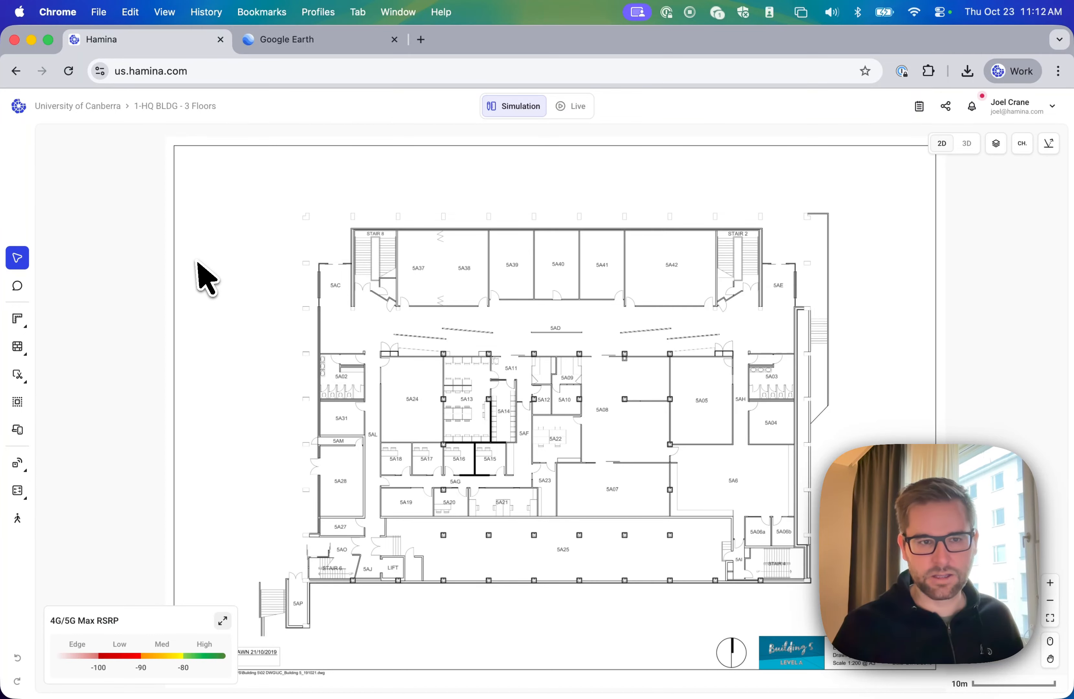
Step: Show the access points, network equipment, attenuating objects, walls and in/out of scope zones layers on the map
click(996, 143)
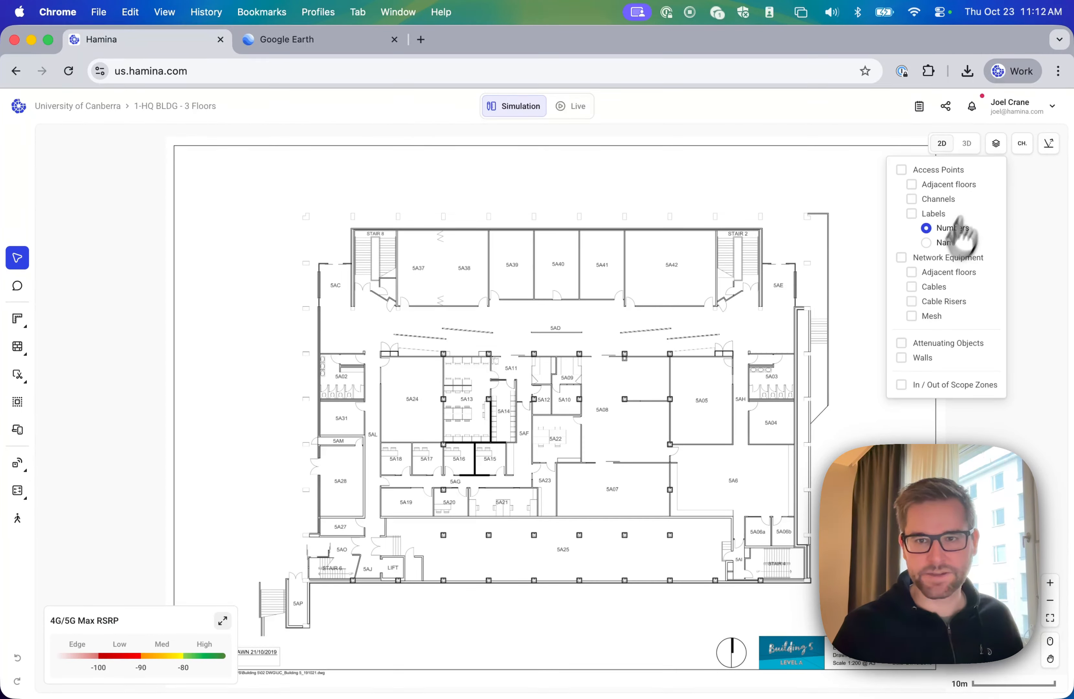
click(919, 171)
click(903, 257)
click(901, 343)
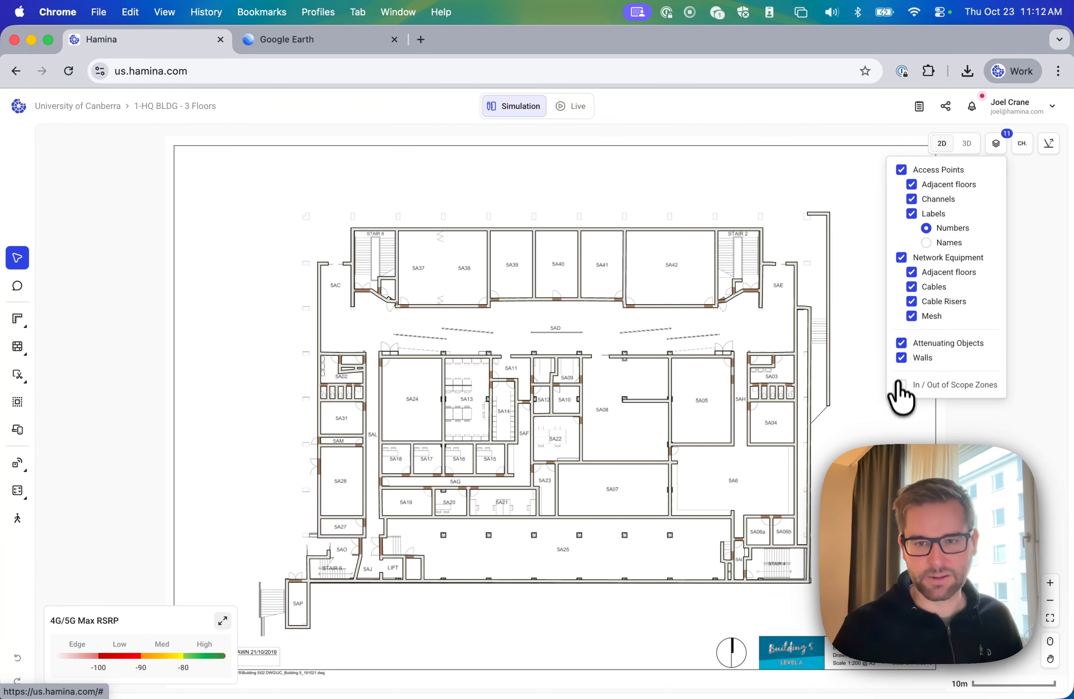
click(901, 384)
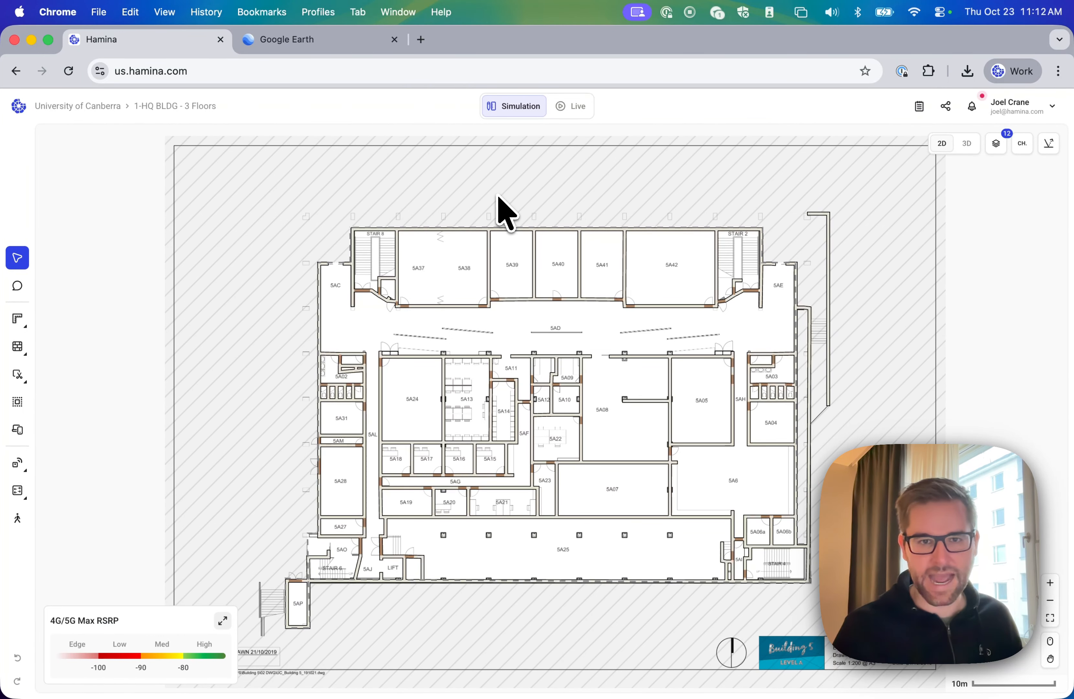
Step: Copy all walls and the scope zone from this map and paste them into the satellite screenshot map
key(super+a)
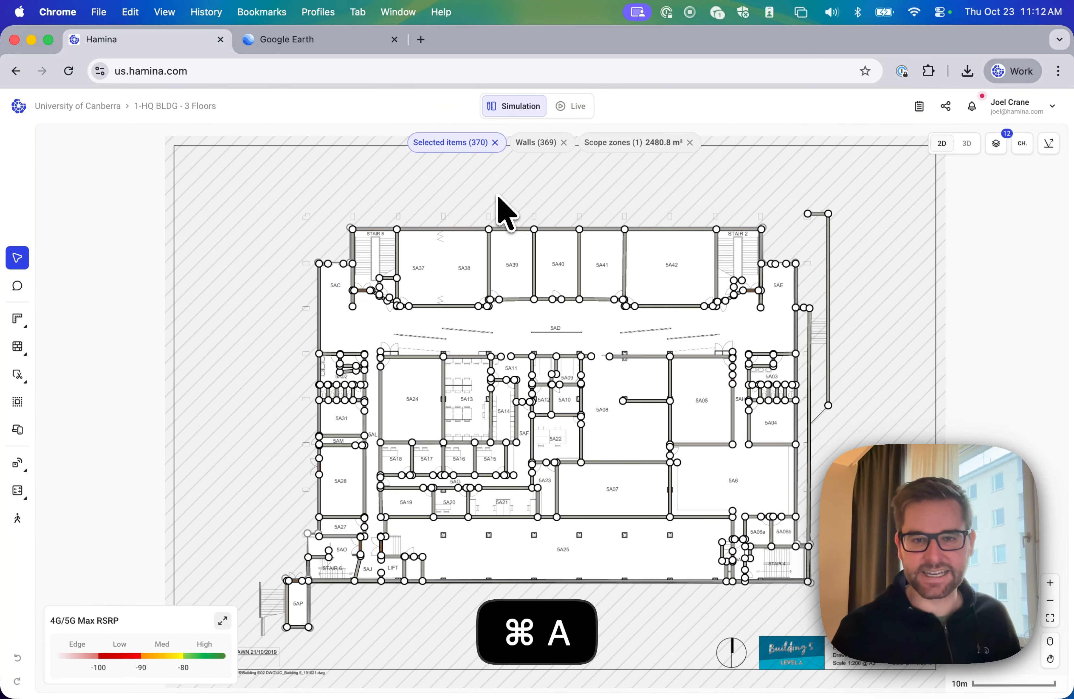
key(super+c)
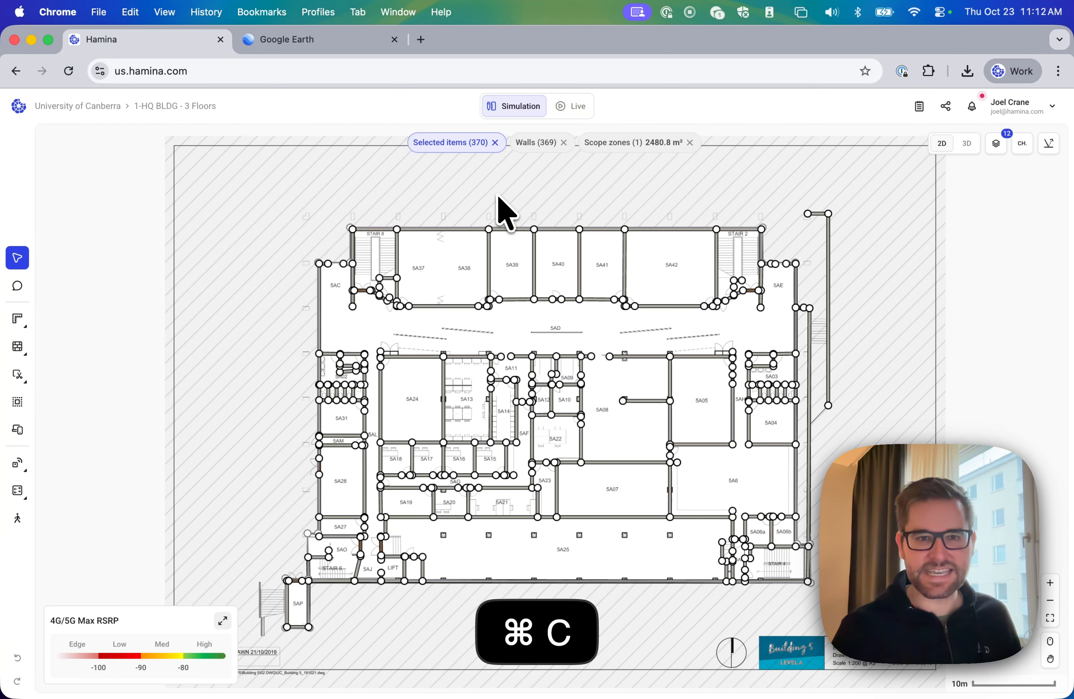
click(168, 105)
click(192, 159)
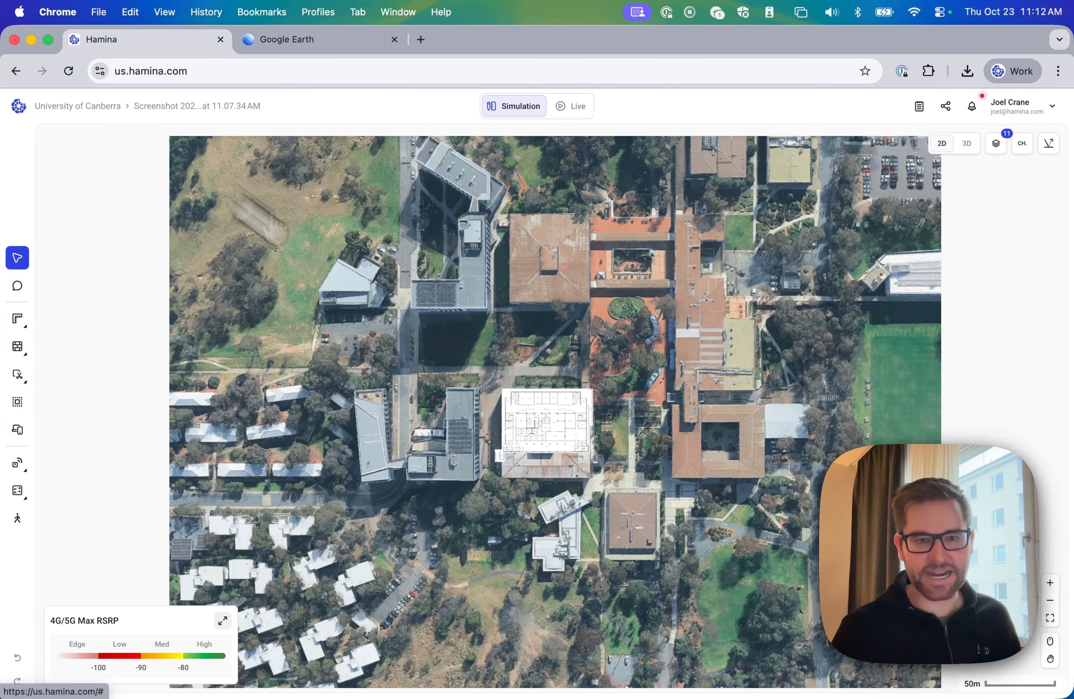
scroll(544, 482, up, 5)
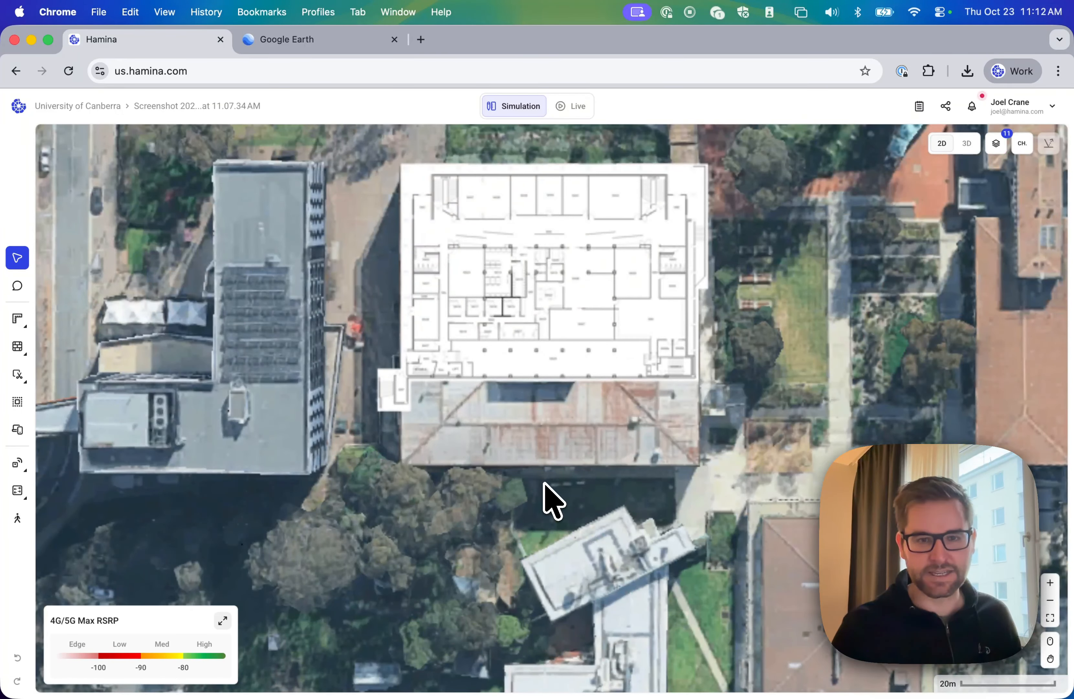
scroll(545, 483, down, 8)
key(super+v)
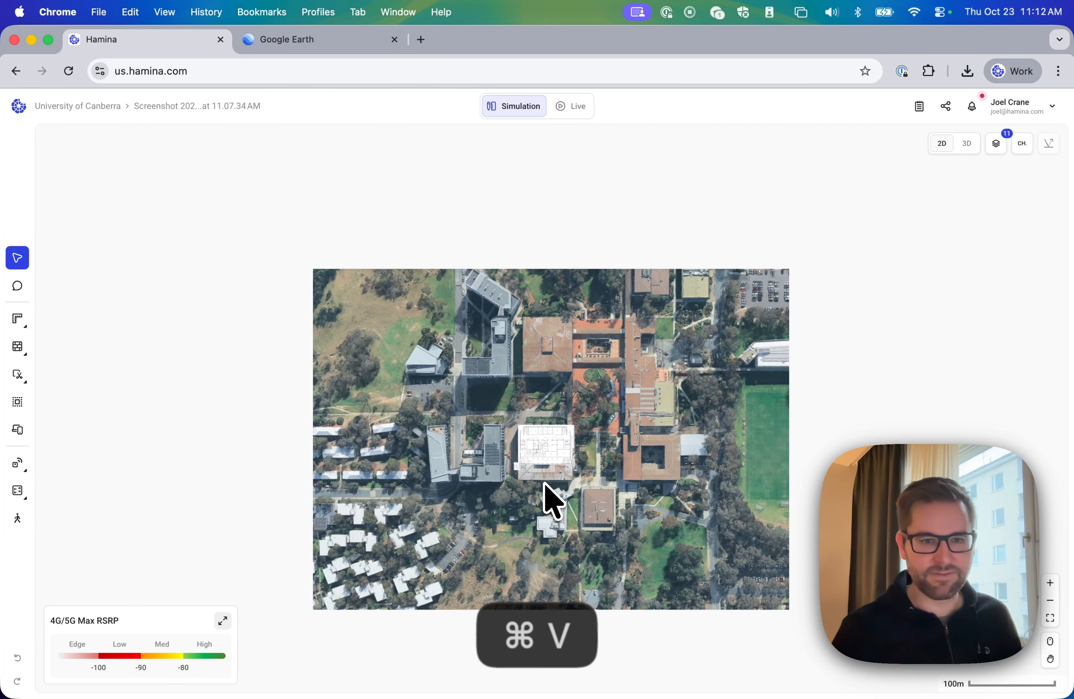
scroll(331, 299, up, 10)
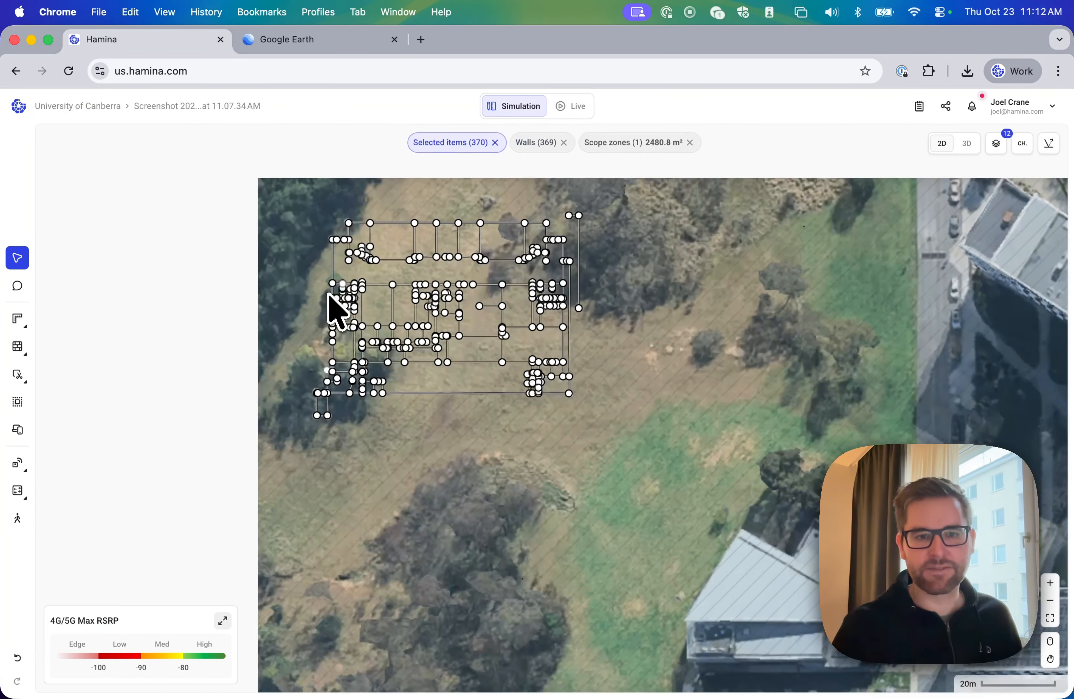
Step: Move the pasted walls and scope zone onto the overlaid floor plan so they line up with it, and deselect them
scroll(331, 299, down, 4)
scroll(338, 313, down, 5)
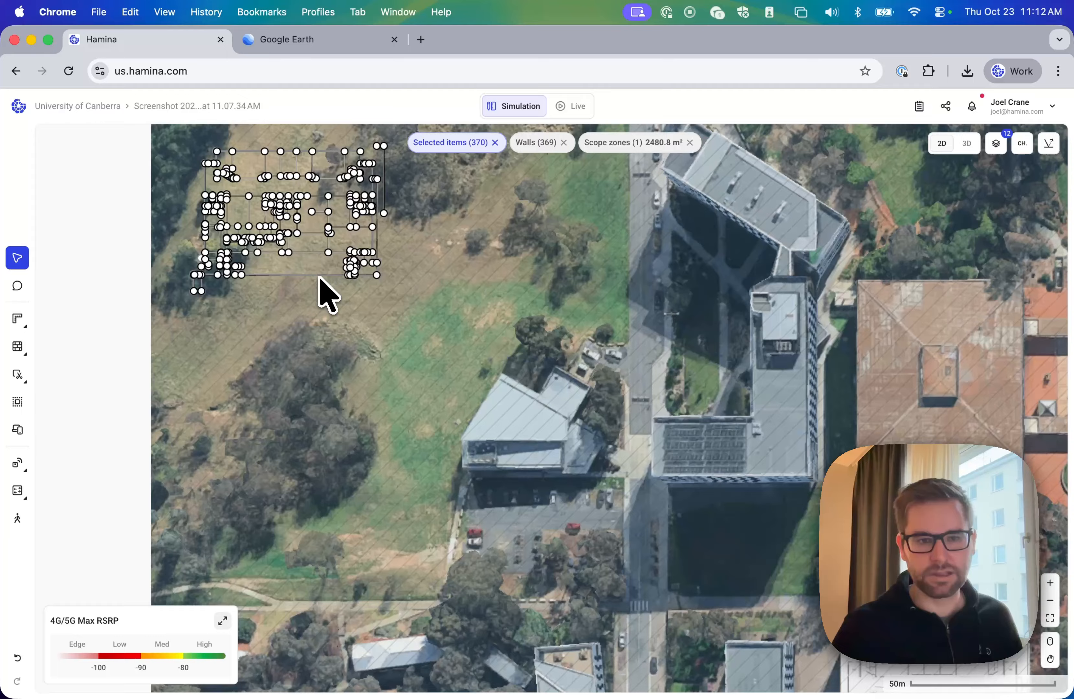
drag(321, 276, 766, 534)
scroll(539, 405, down, 6)
scroll(539, 406, right, 4)
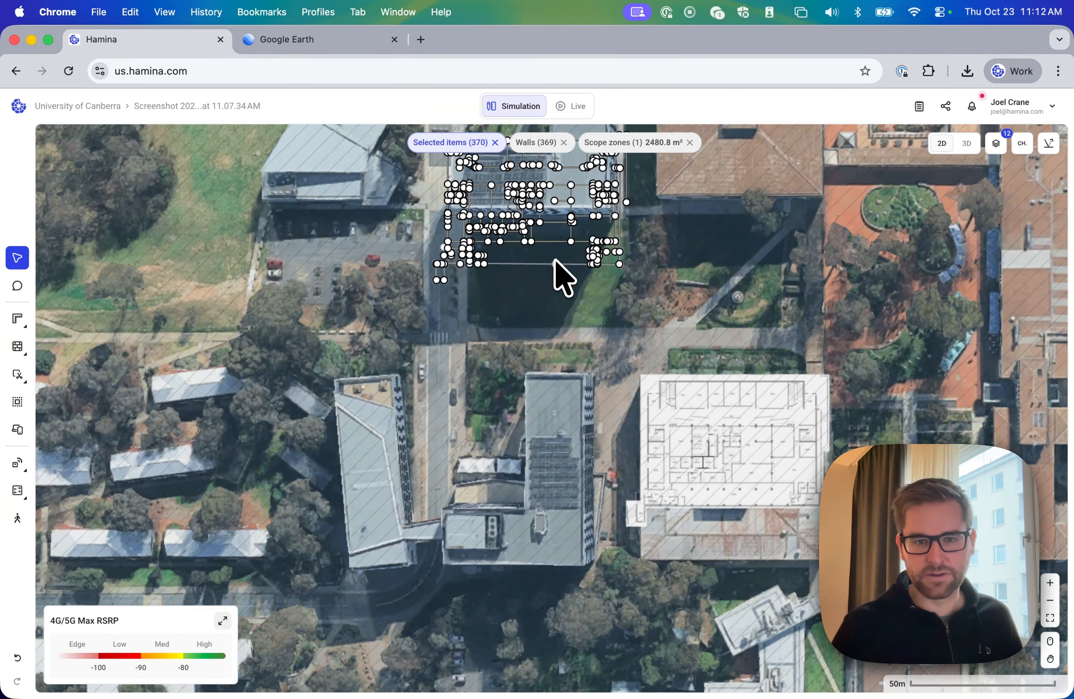
drag(555, 262, 761, 492)
scroll(741, 508, up, 5)
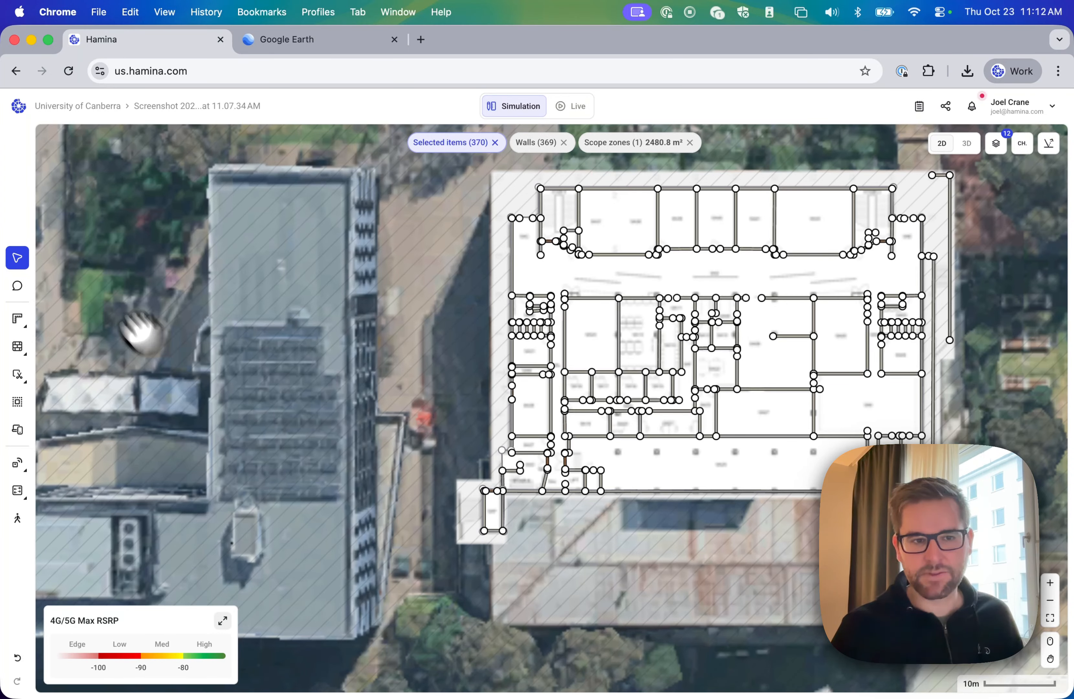
mouse_move(21, 257)
click(672, 275)
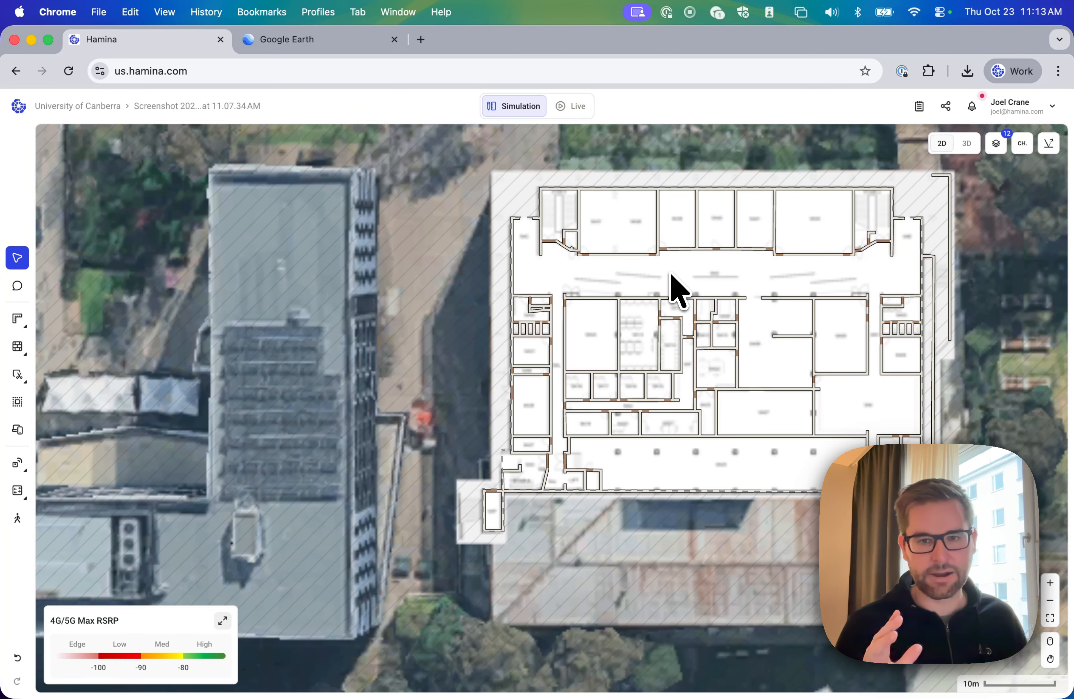
Step: Open the 1-HQ BLDG - 3 Floors map and delete it from the project
scroll(677, 290, down, 5)
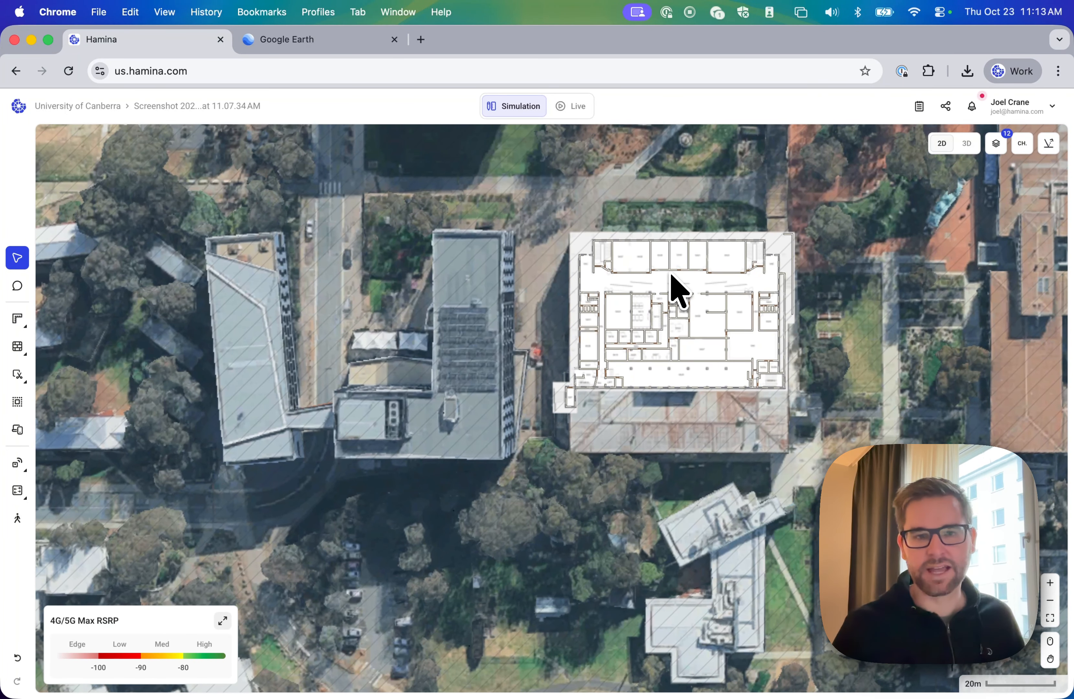
click(224, 105)
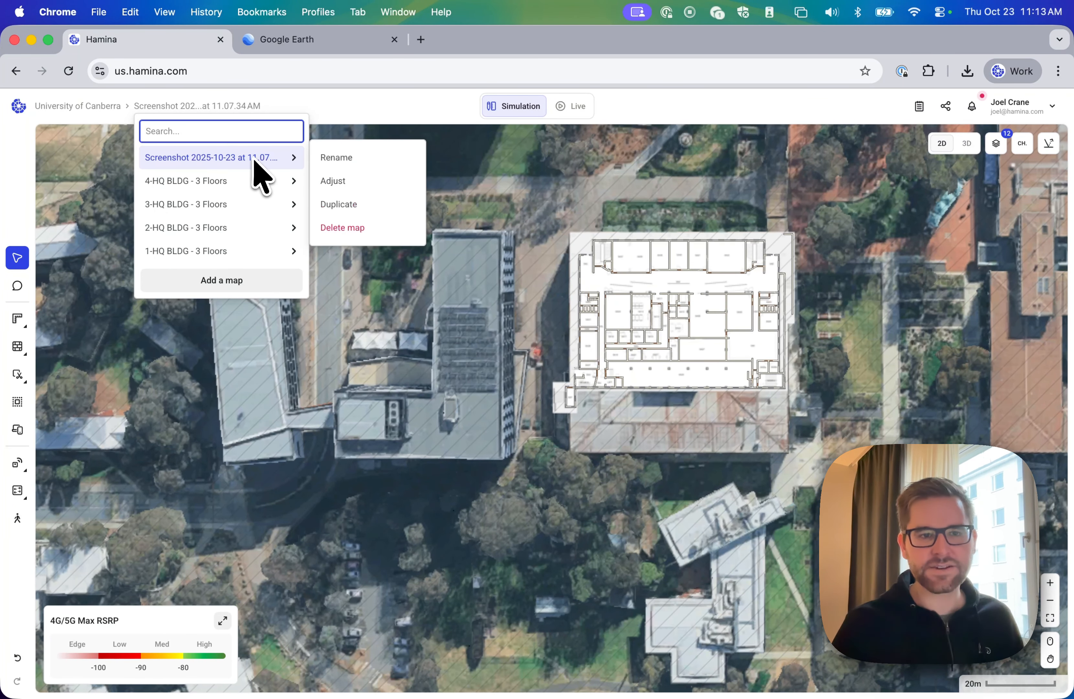
click(204, 251)
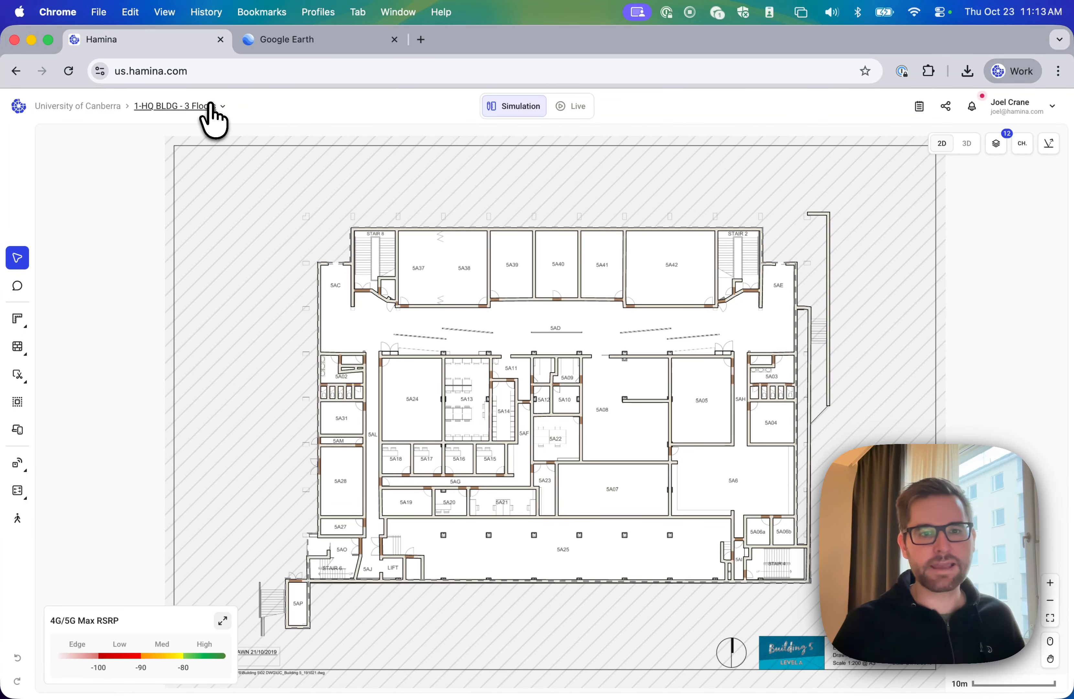
click(210, 105)
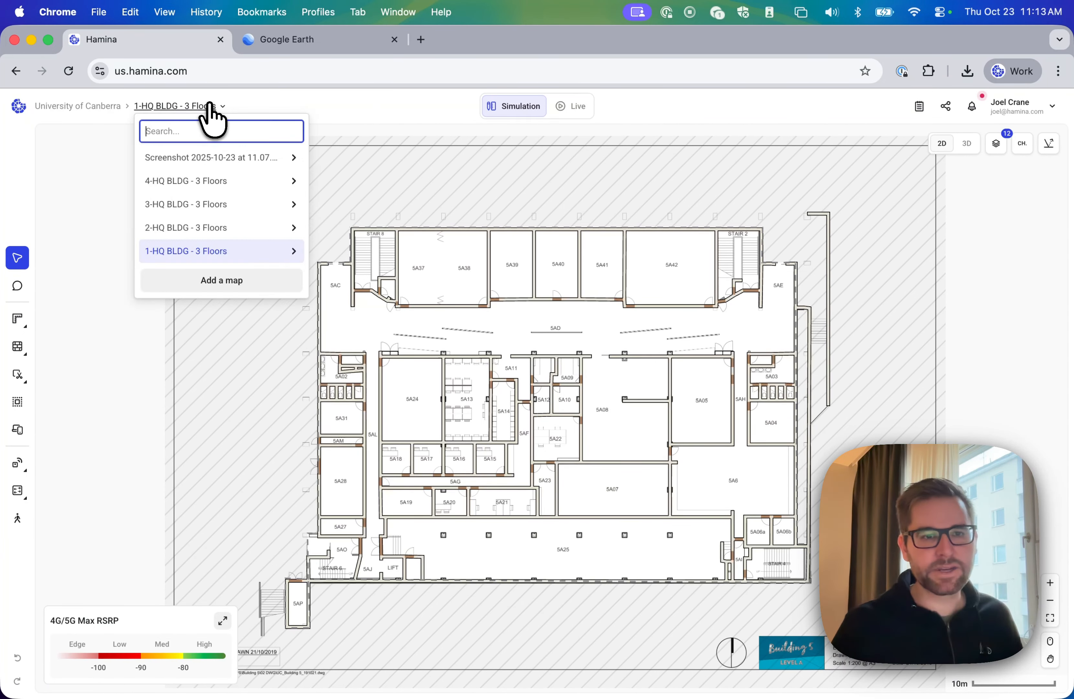
mouse_move(237, 253)
click(361, 323)
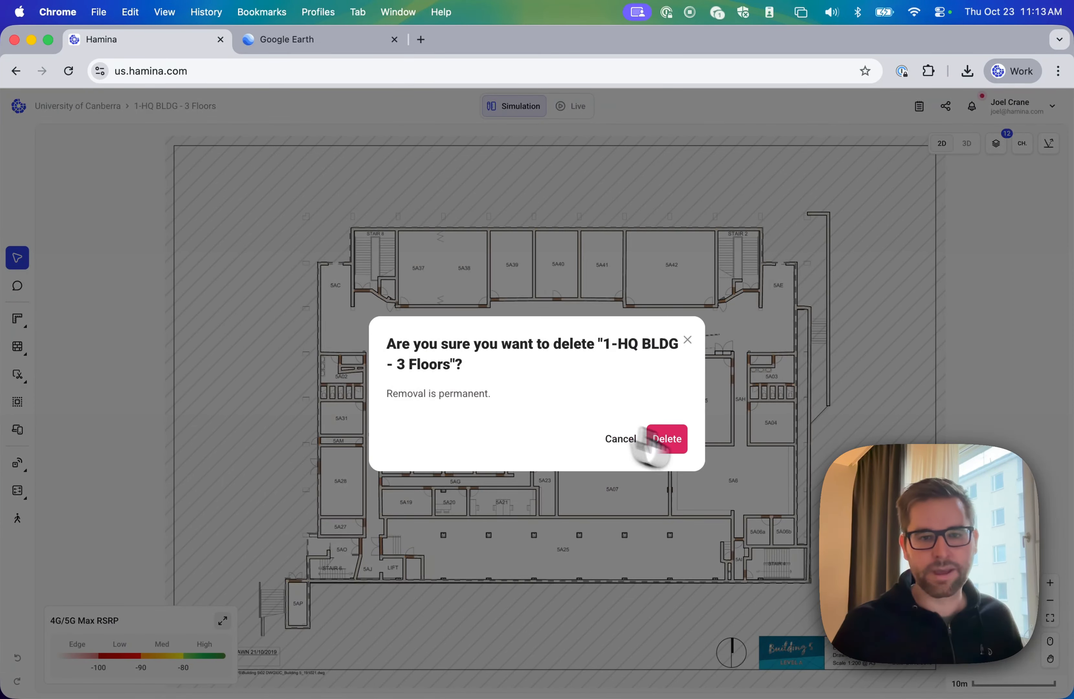
click(677, 440)
Step: Open the 3-HQ BLDG - 3 Floors map and delete it from the project
click(181, 106)
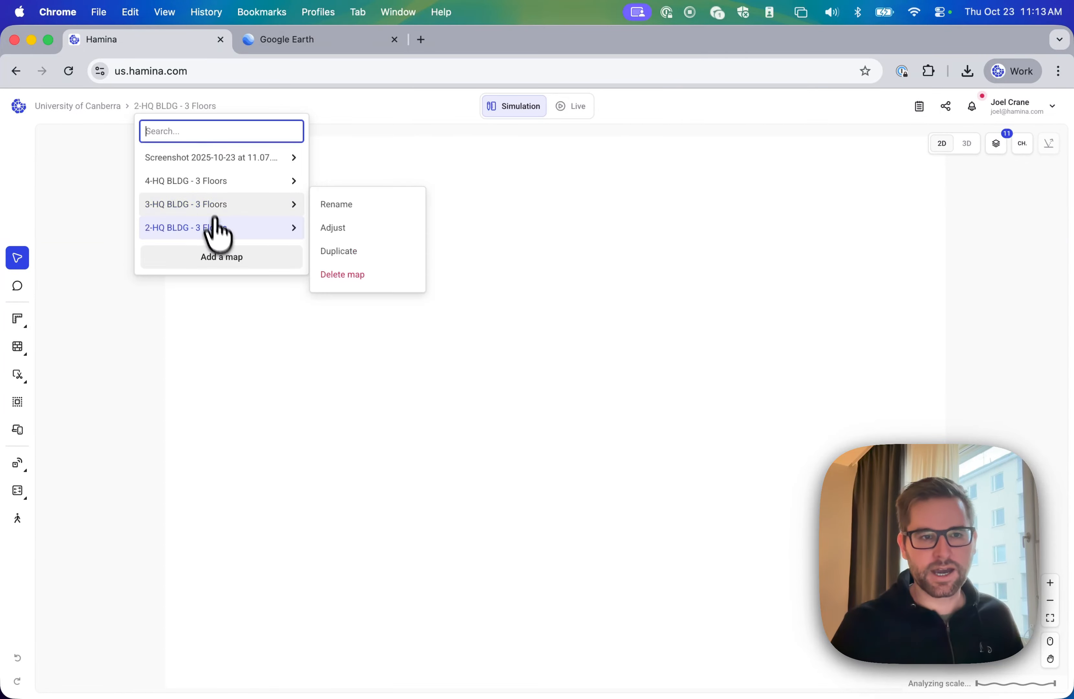
click(211, 204)
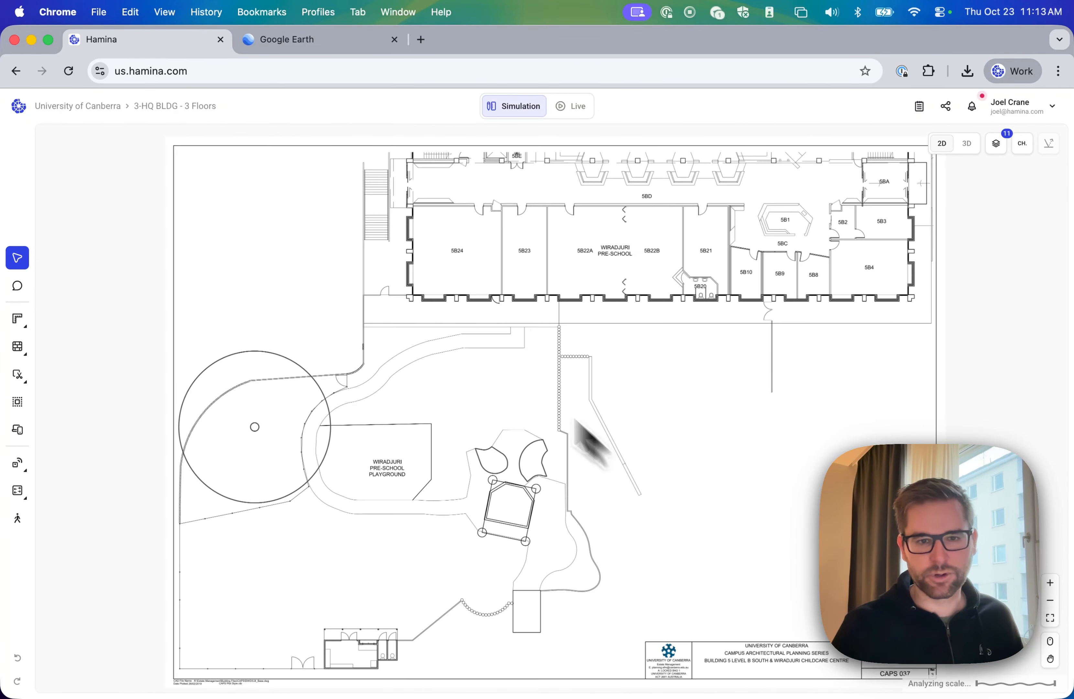
click(181, 107)
mouse_move(220, 202)
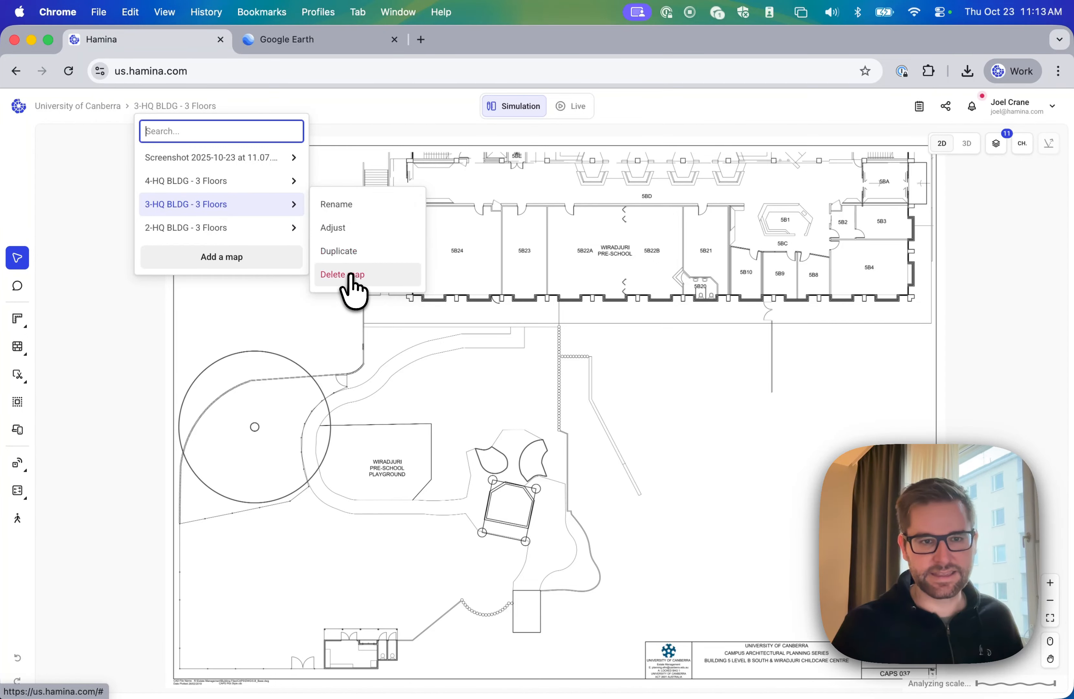
click(347, 277)
click(669, 433)
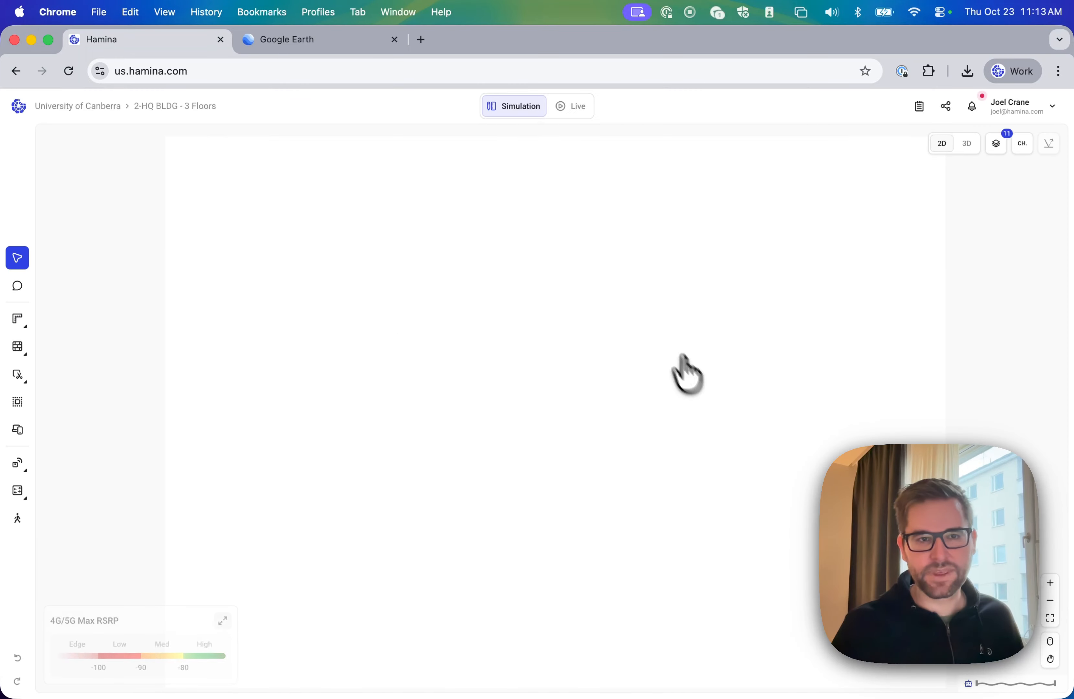
Step: Return from the 2-HQ BLDG - 3 Floors map to the satellite screenshot map
click(177, 106)
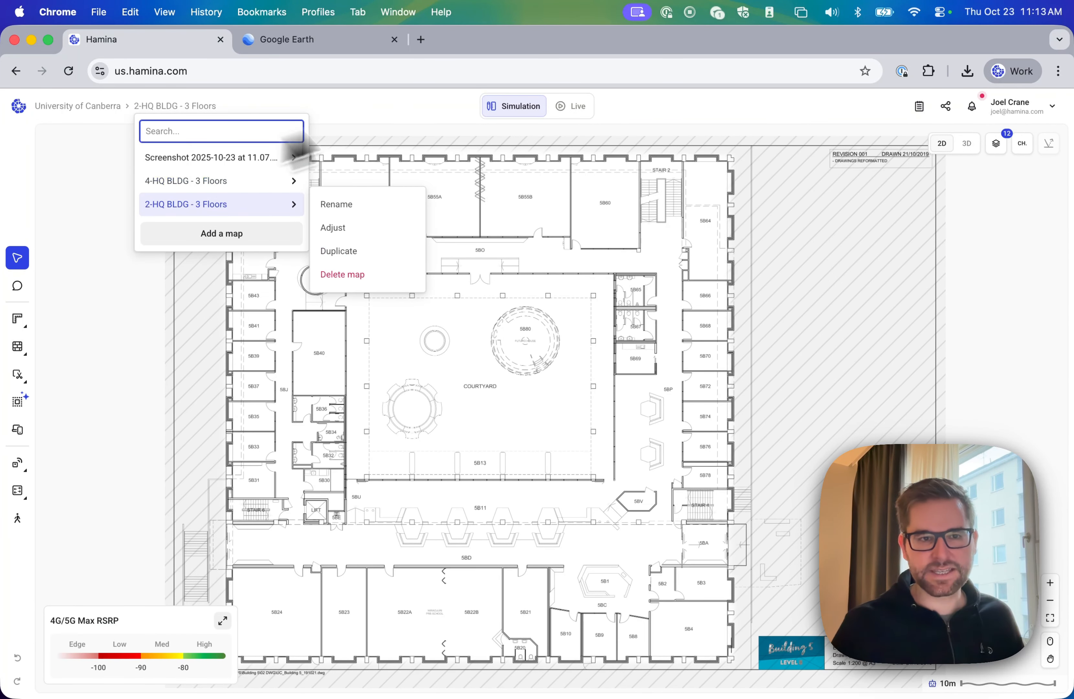
click(372, 108)
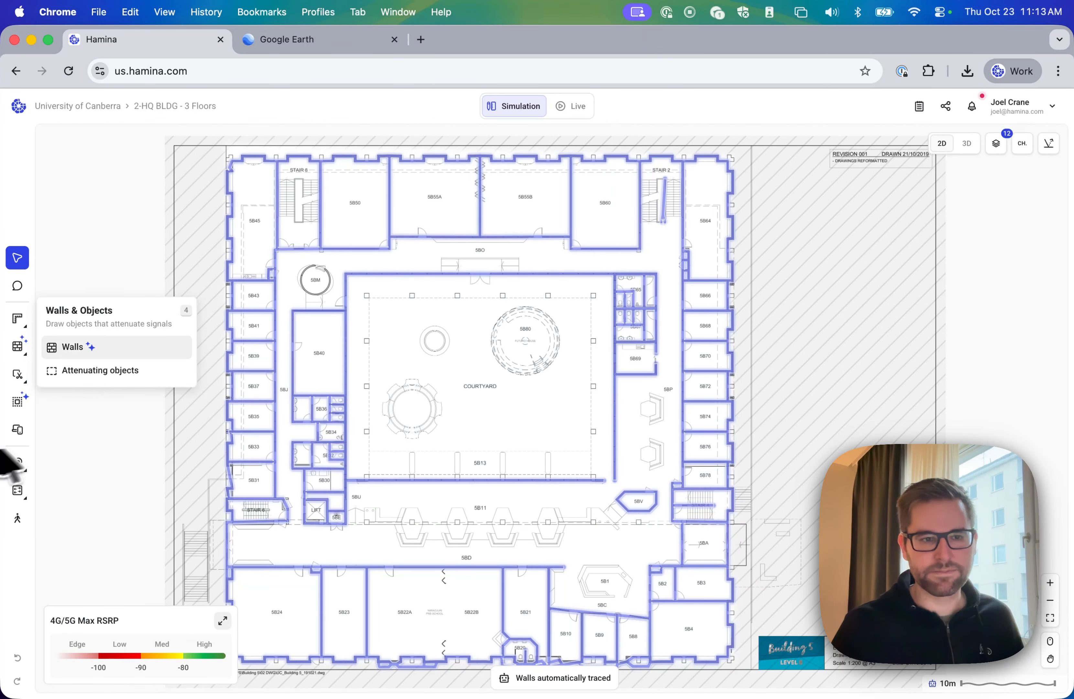
click(187, 112)
click(204, 168)
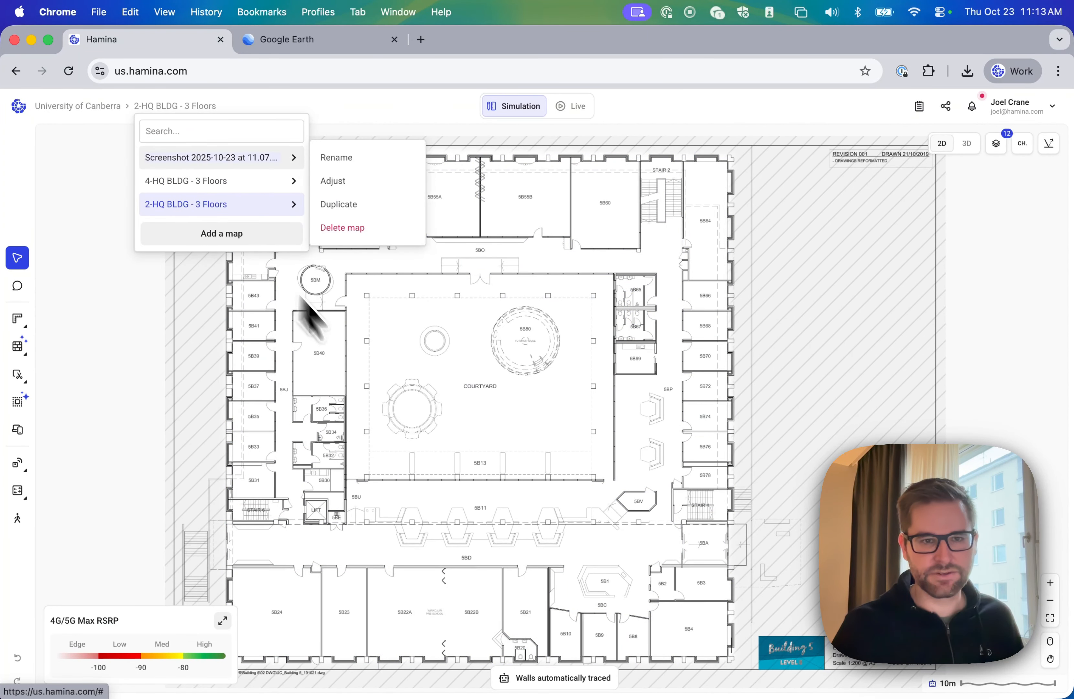
scroll(559, 460, up, 10)
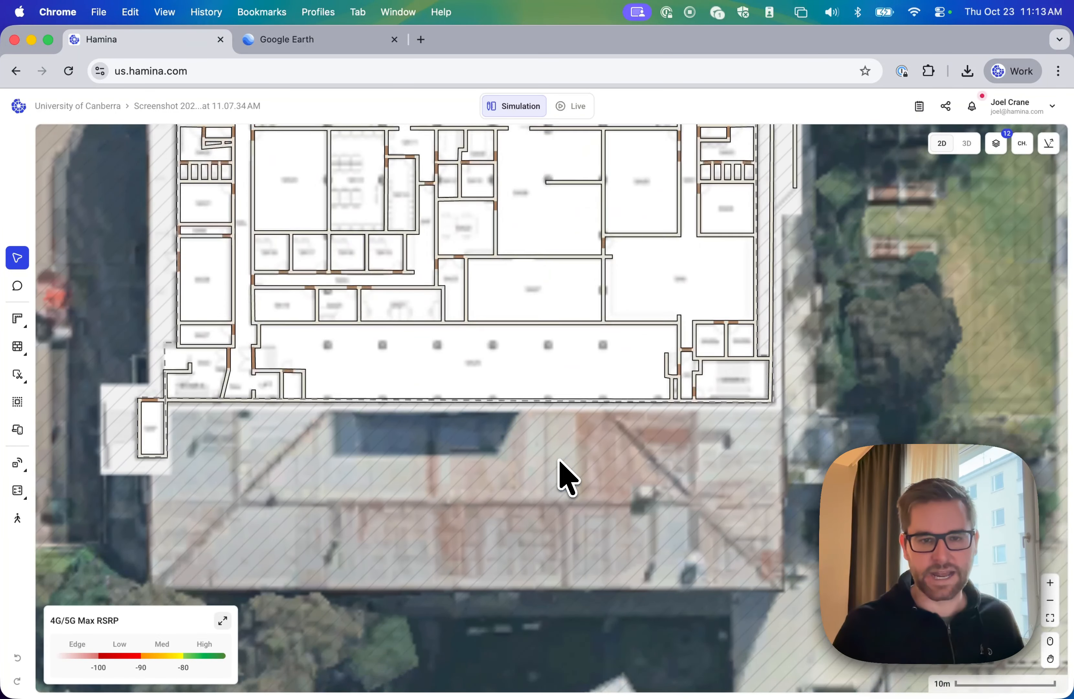
scroll(559, 461, up, 2)
scroll(559, 461, down, 4)
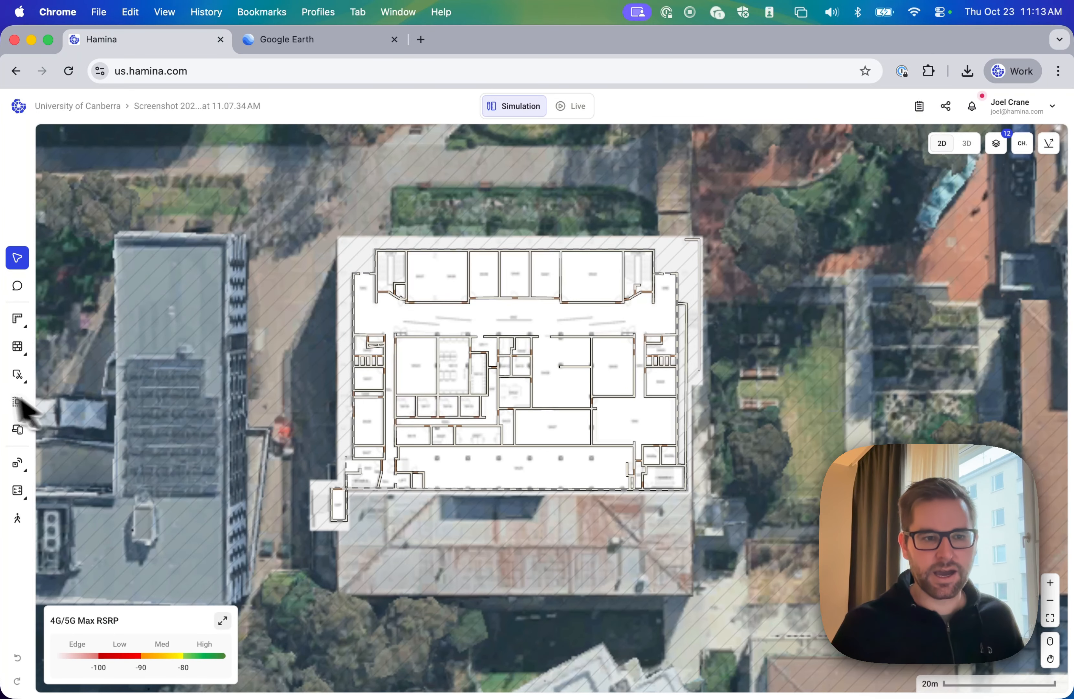
Step: Start Align Floors and assign the satellite screenshot map to the building as the lowest floor, with 2-HQ BLDG - 3 Floors above it
mouse_move(15, 408)
mouse_move(18, 348)
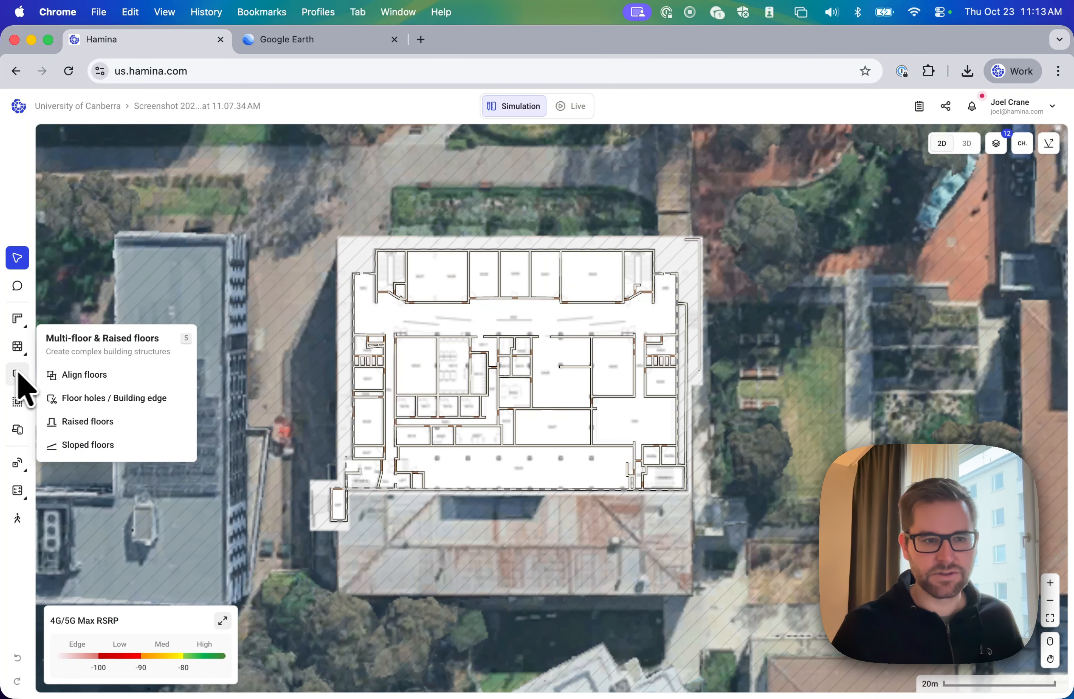
click(123, 375)
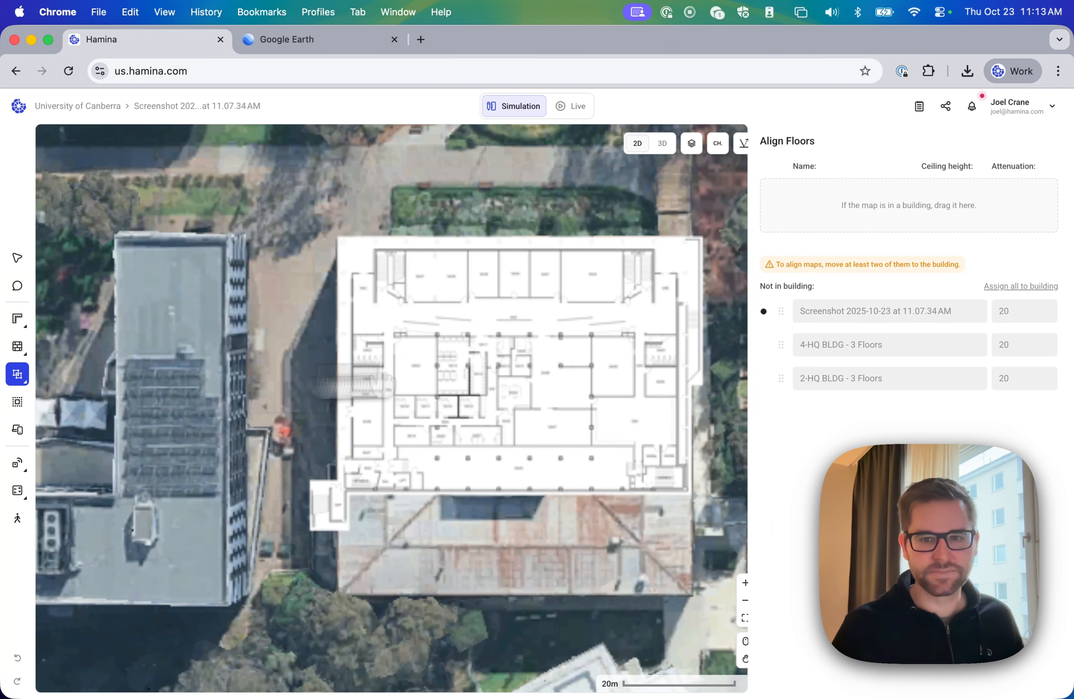
drag(777, 308, 789, 222)
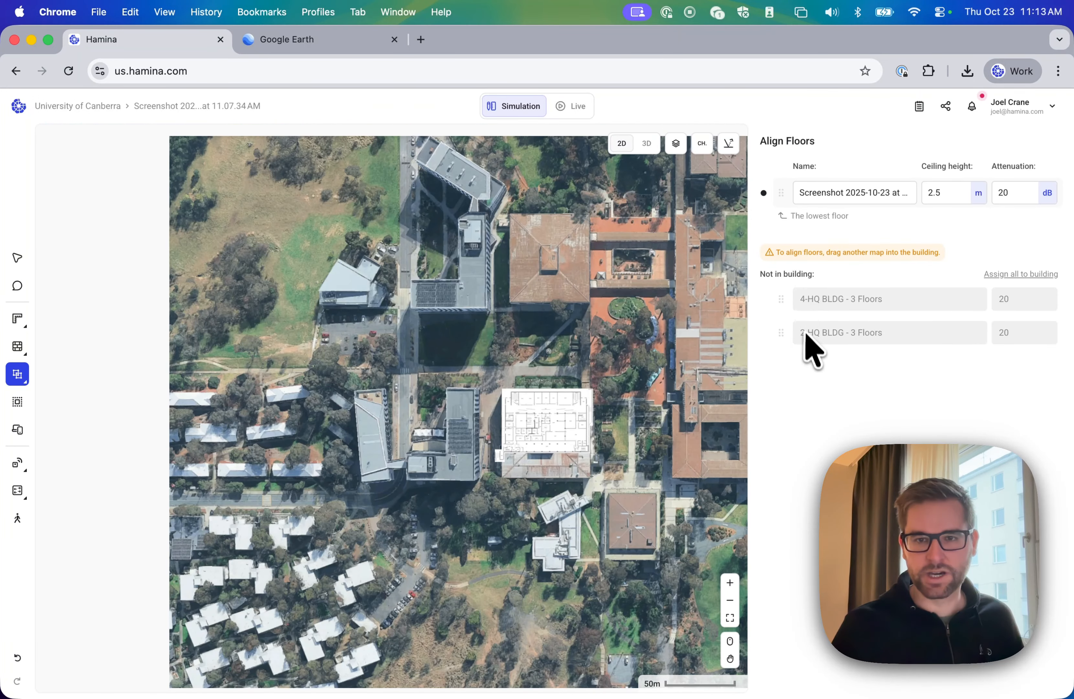
drag(780, 329, 803, 220)
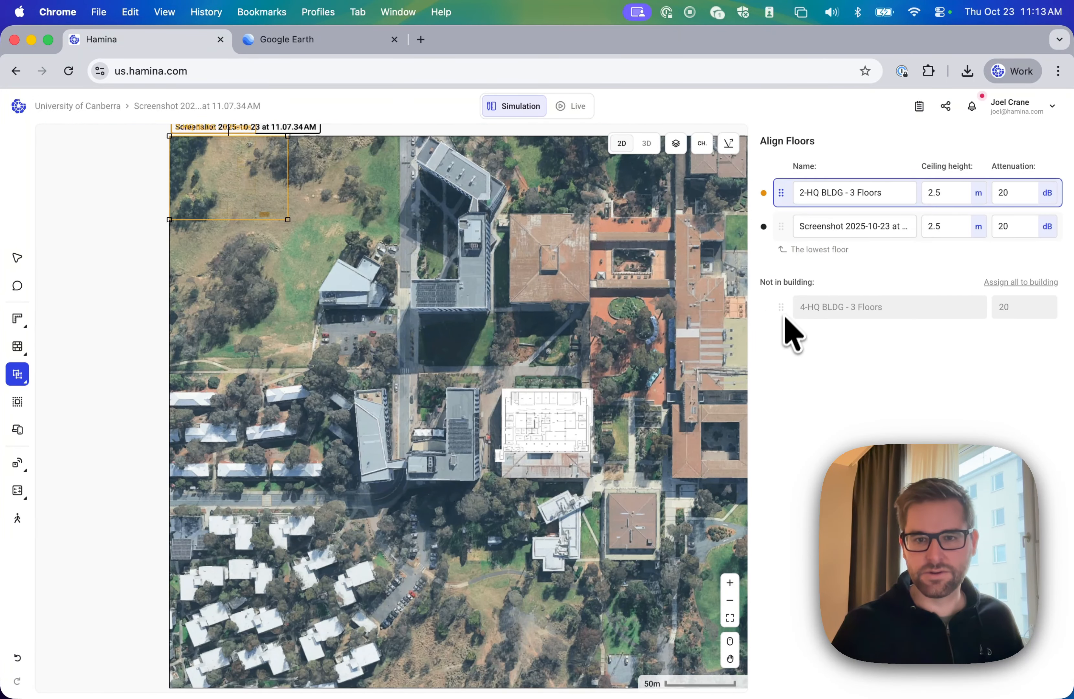
Step: Add 4-HQ BLDG - 3 Floors to the building as the highest floor and name the floors Floor 1, Floor 2 and Floor 3 from lowest up
drag(782, 291, 791, 195)
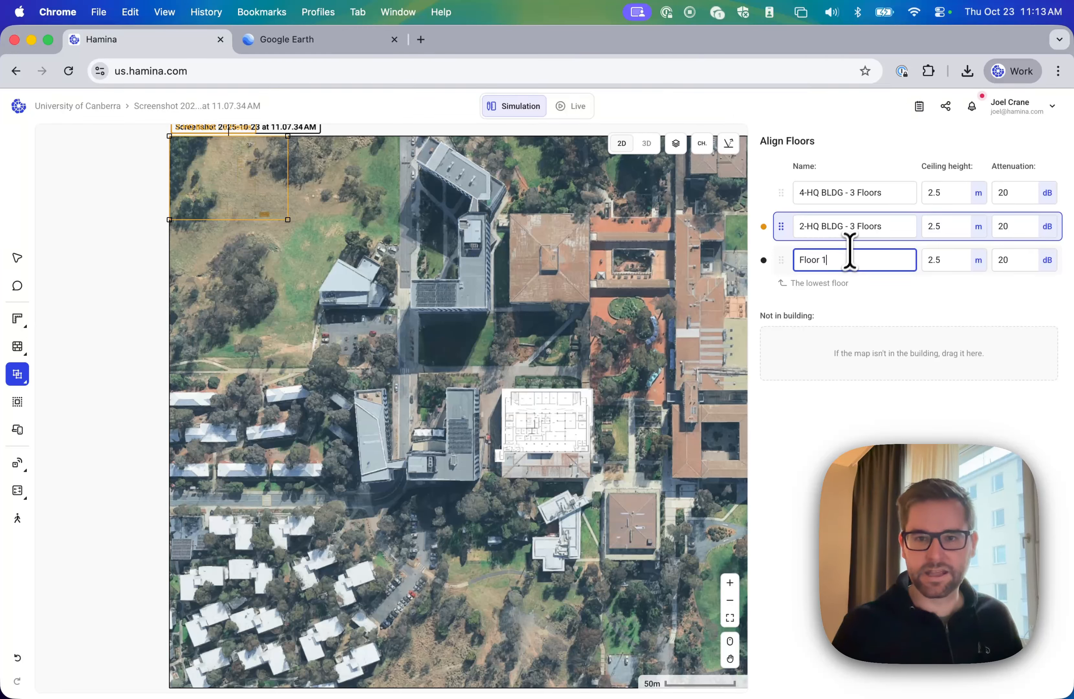
click(859, 226)
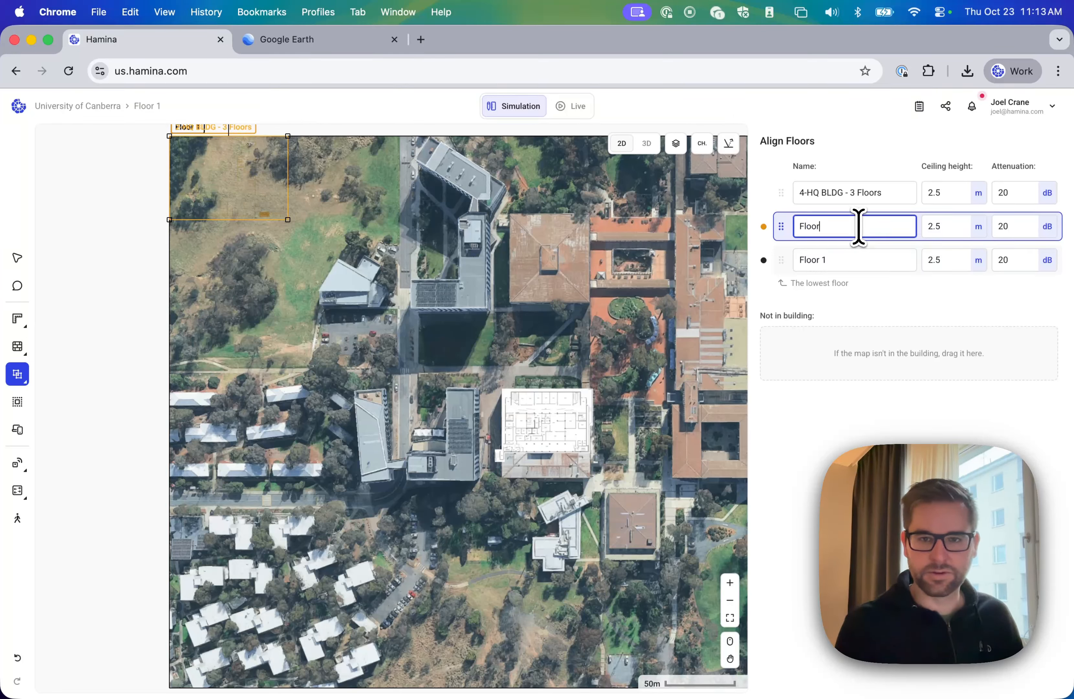
click(867, 196)
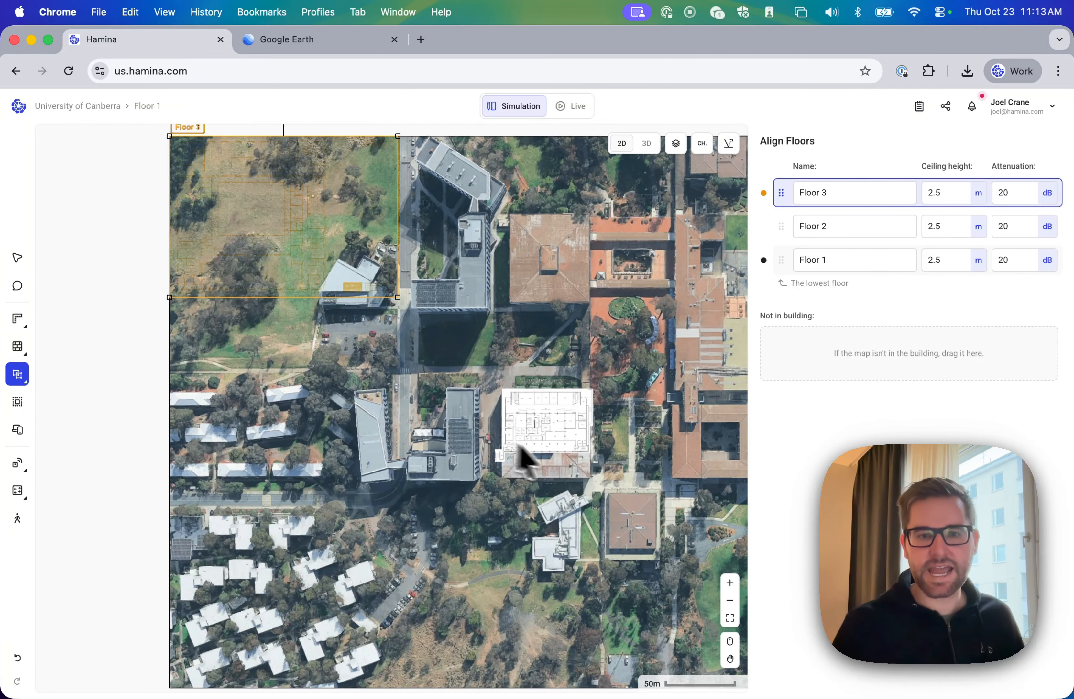
Step: Select Floor 2 for alignment and move its plan over the Floor 1 building plan, lining up their northwest corners
scroll(547, 433, down, 5)
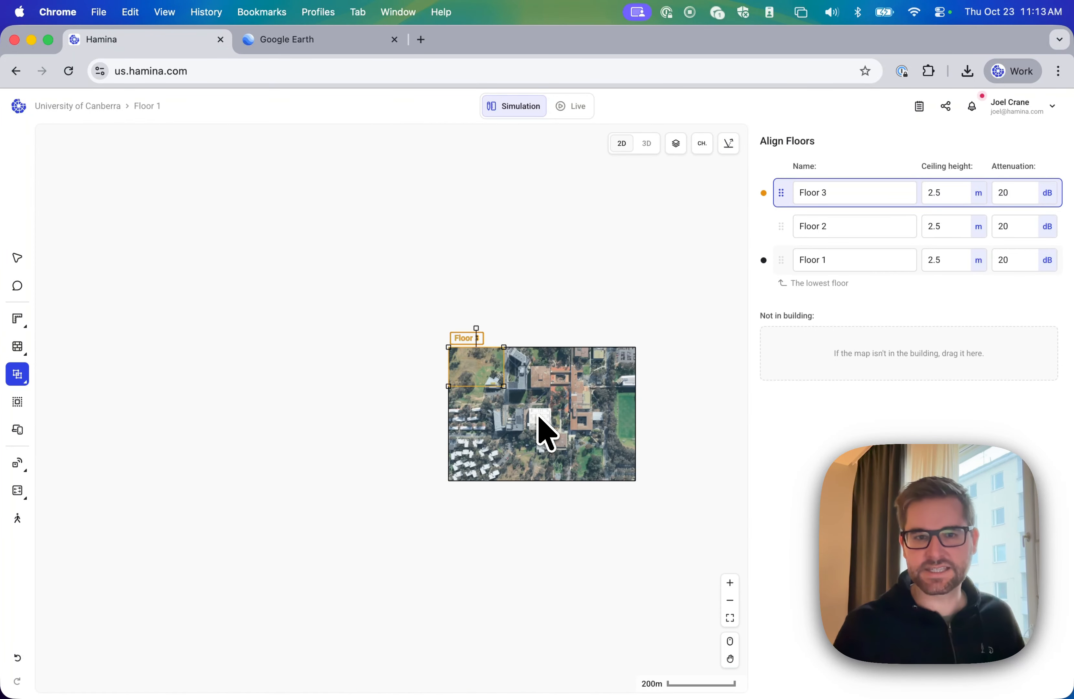
scroll(546, 433, up, 5)
click(785, 225)
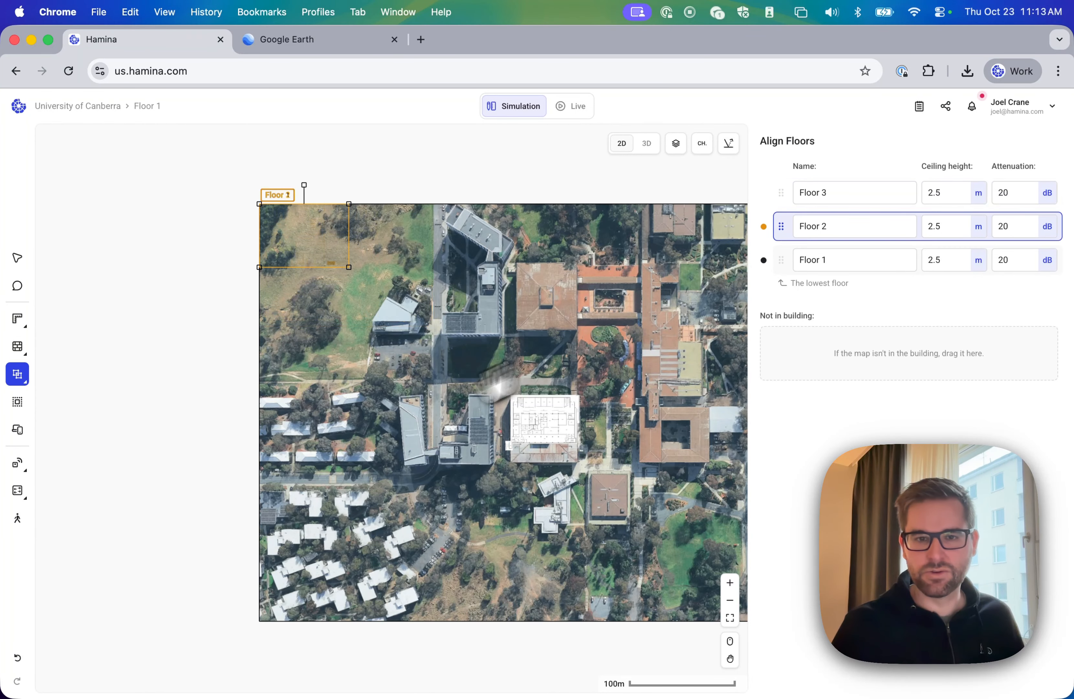
drag(322, 299, 537, 461)
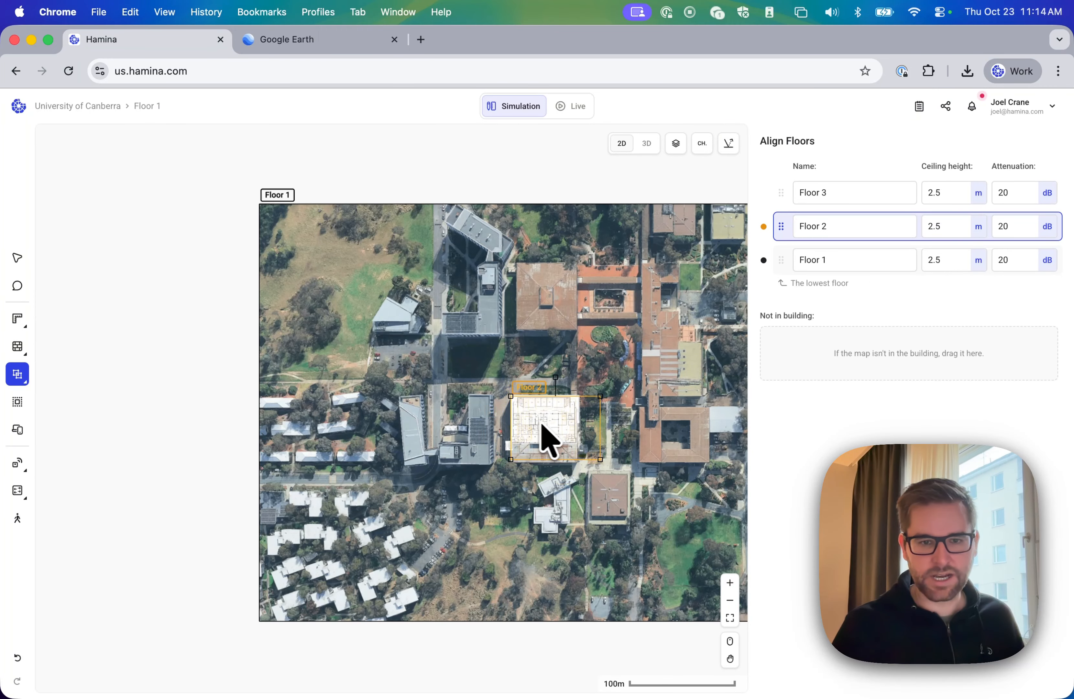
scroll(549, 441, up, 10)
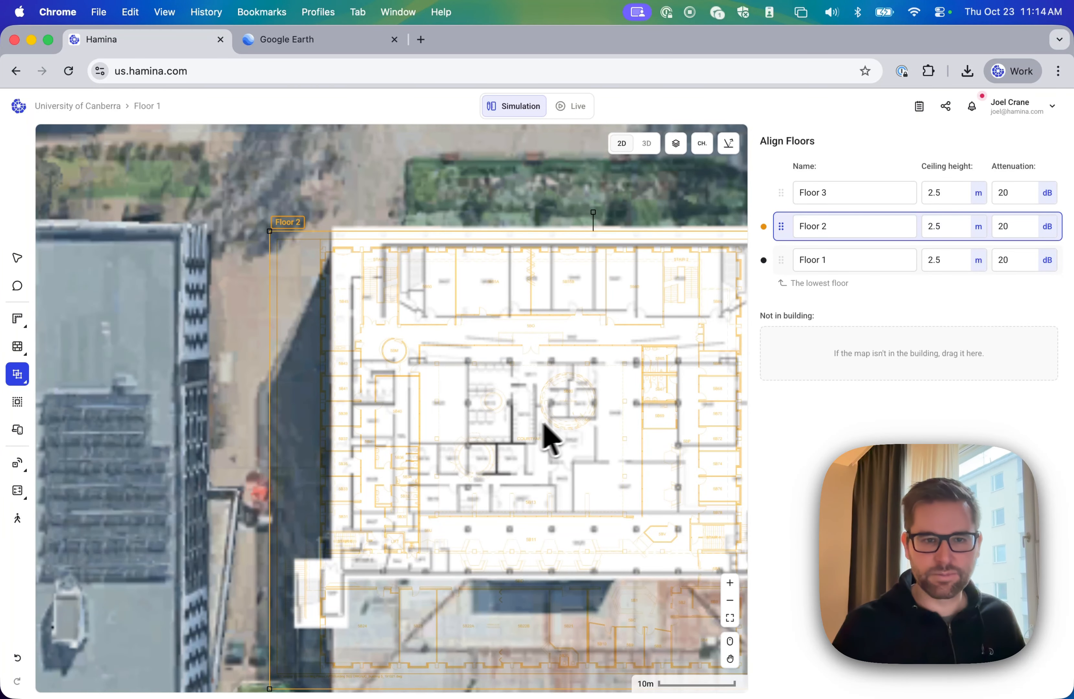
mouse_move(544, 424)
mouse_down()
mouse_move(567, 422)
mouse_move(559, 410)
mouse_up()
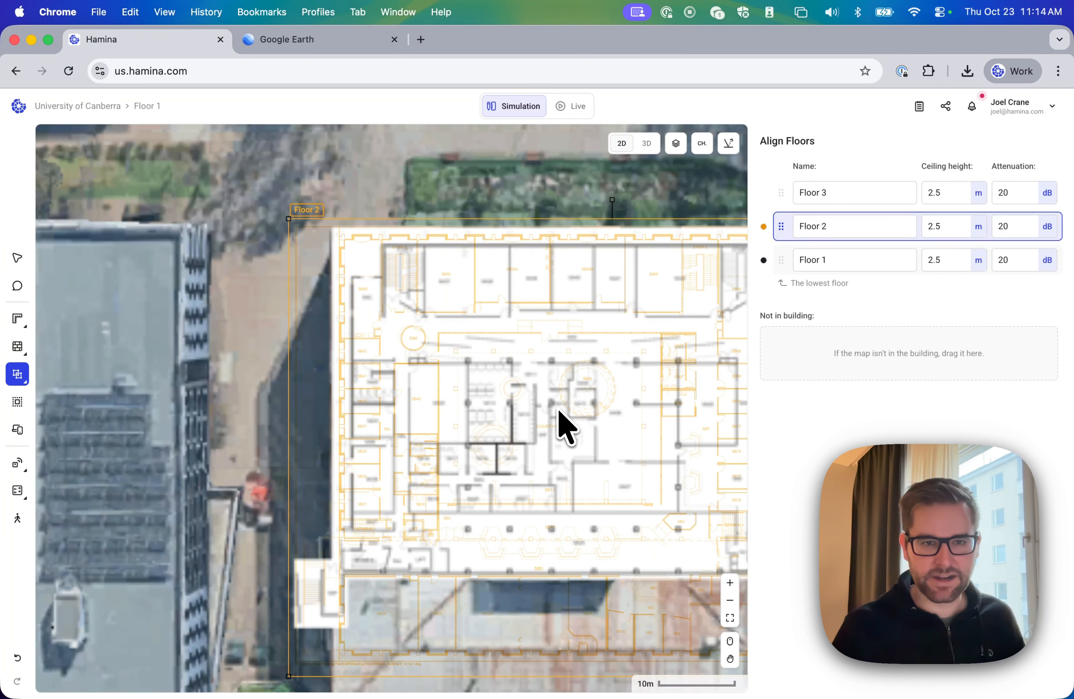
Step: Enlarge Floor 2 slightly from its northwest corner and shift it back so its outer walls follow the Floor 1 outline
scroll(557, 408, right, 5)
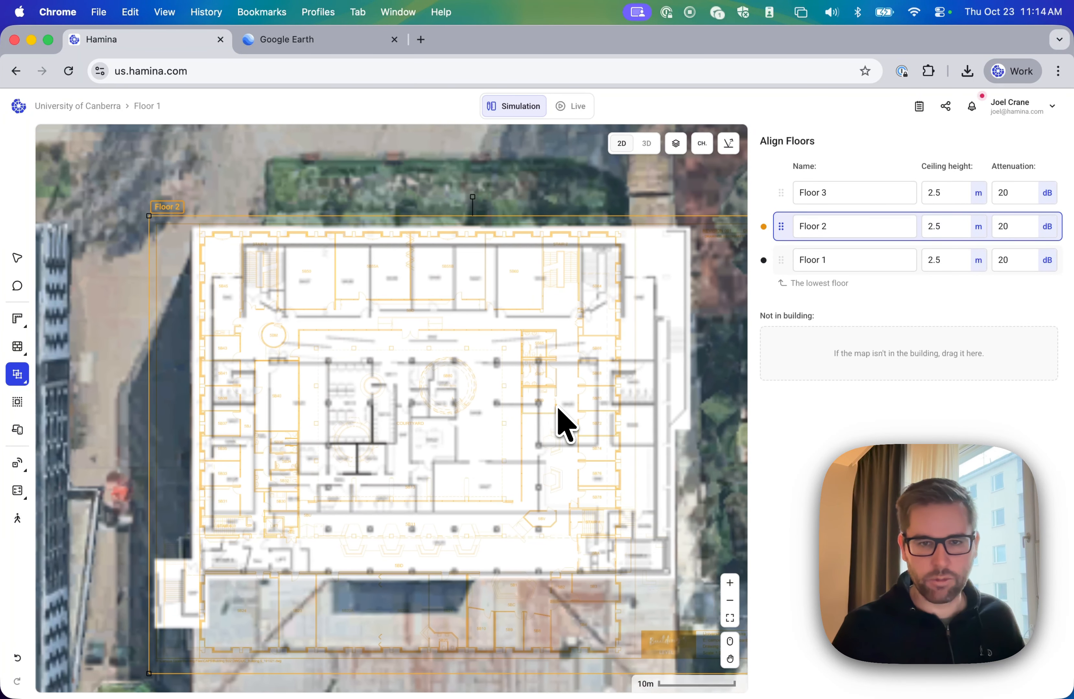
scroll(559, 410, right, 3)
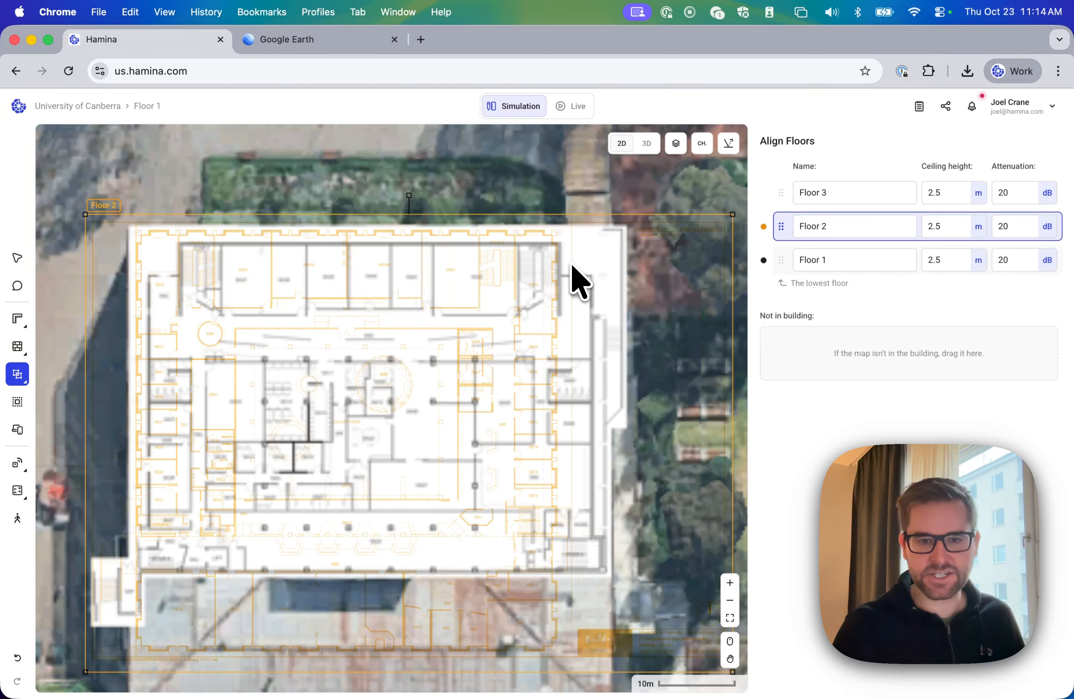
scroll(572, 268, up, 3)
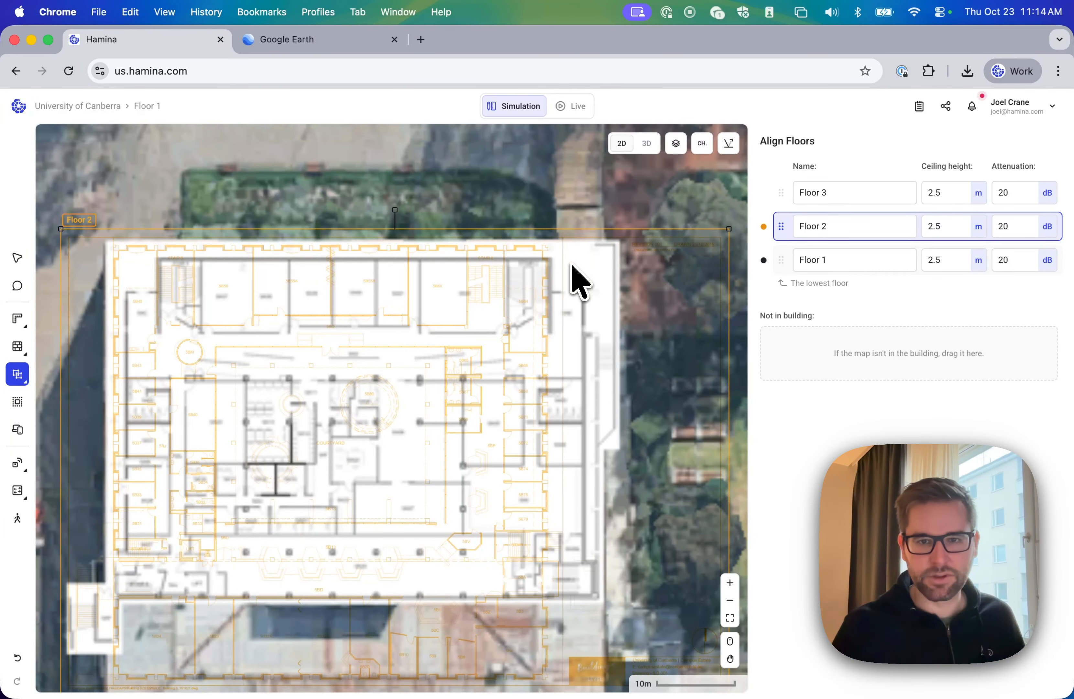
drag(61, 228, 46, 219)
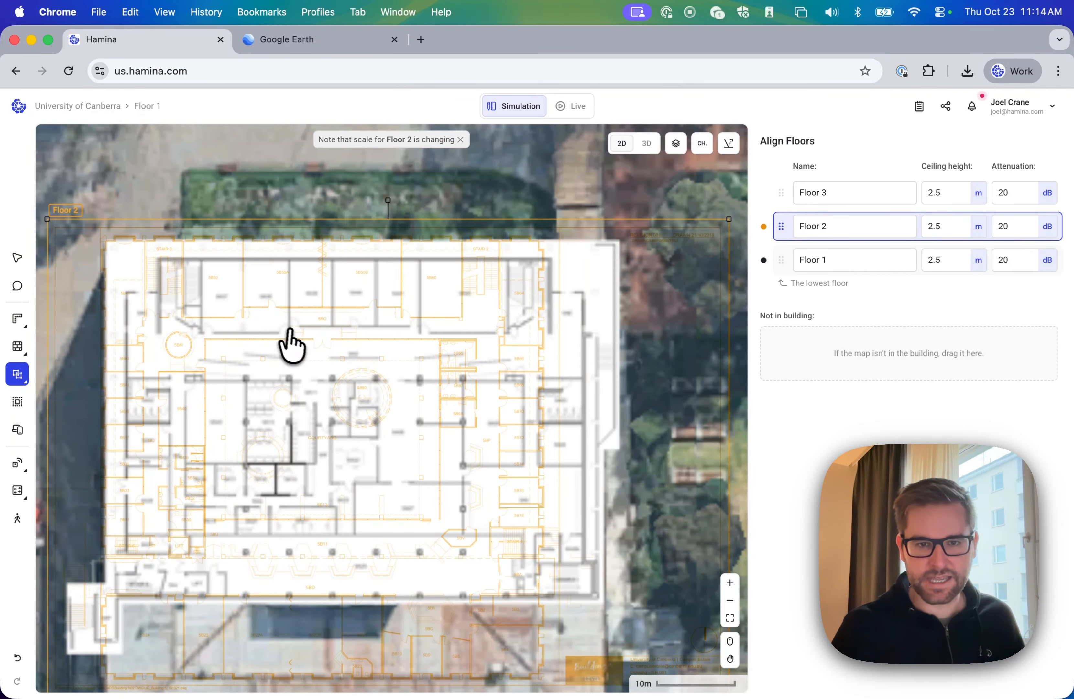
mouse_move(282, 326)
mouse_down()
mouse_move(301, 351)
mouse_move(294, 341)
mouse_up()
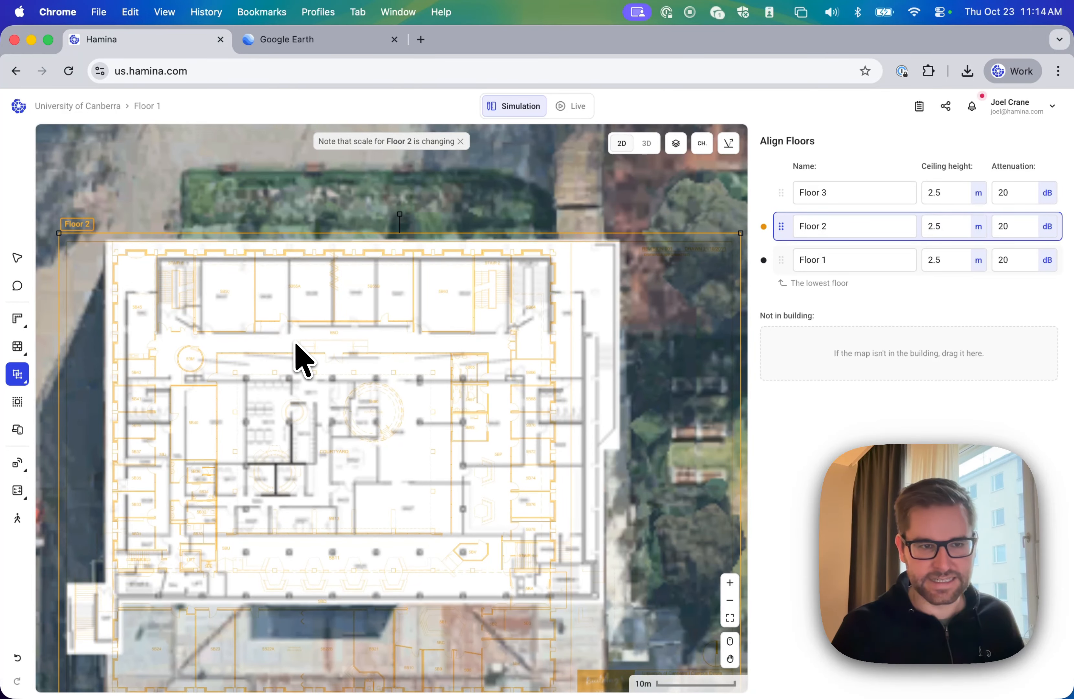
key(Up)
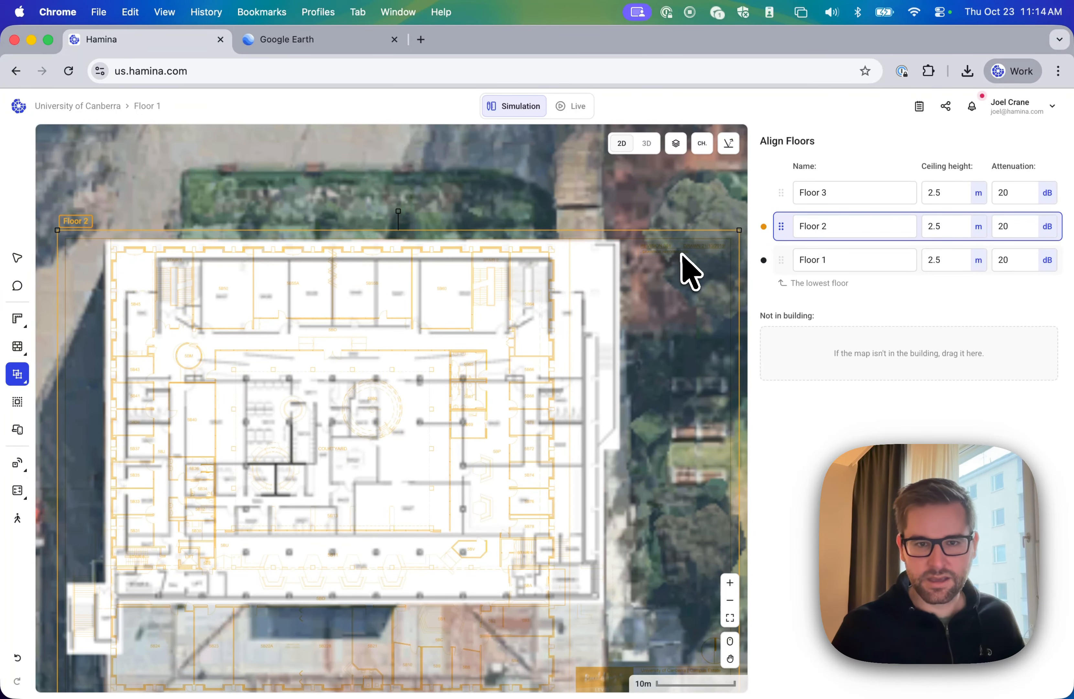
Step: Enlarge Floor 2 from its northeast corner towards the building's eastern edge and nudge it into position along the north wall
scroll(628, 286, down, 5)
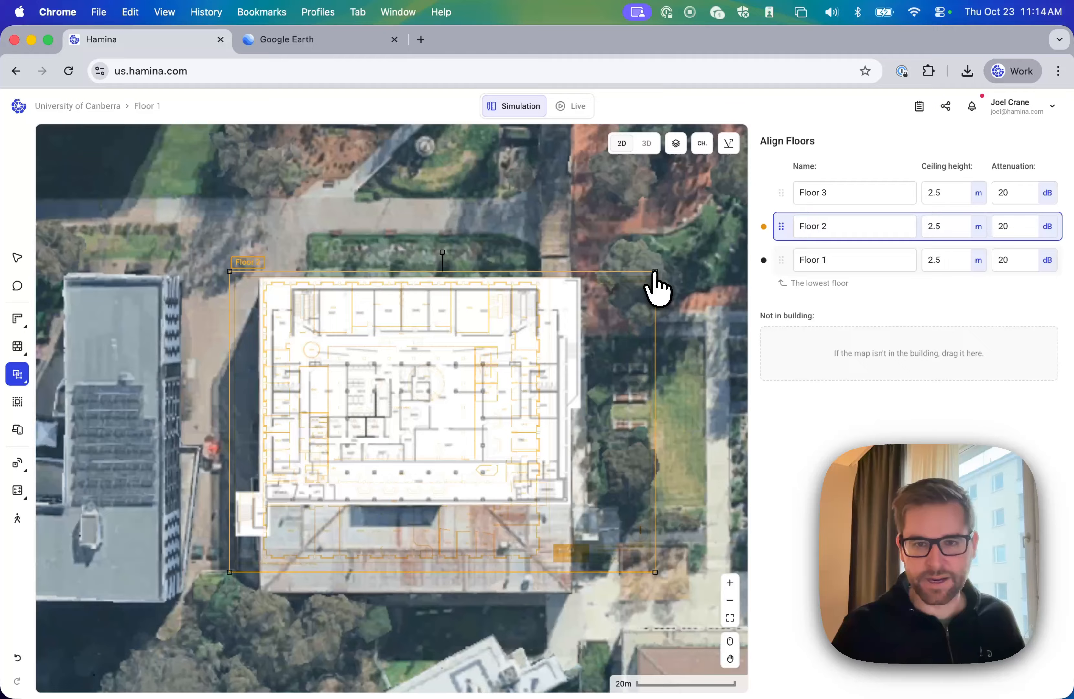
drag(655, 271, 676, 269)
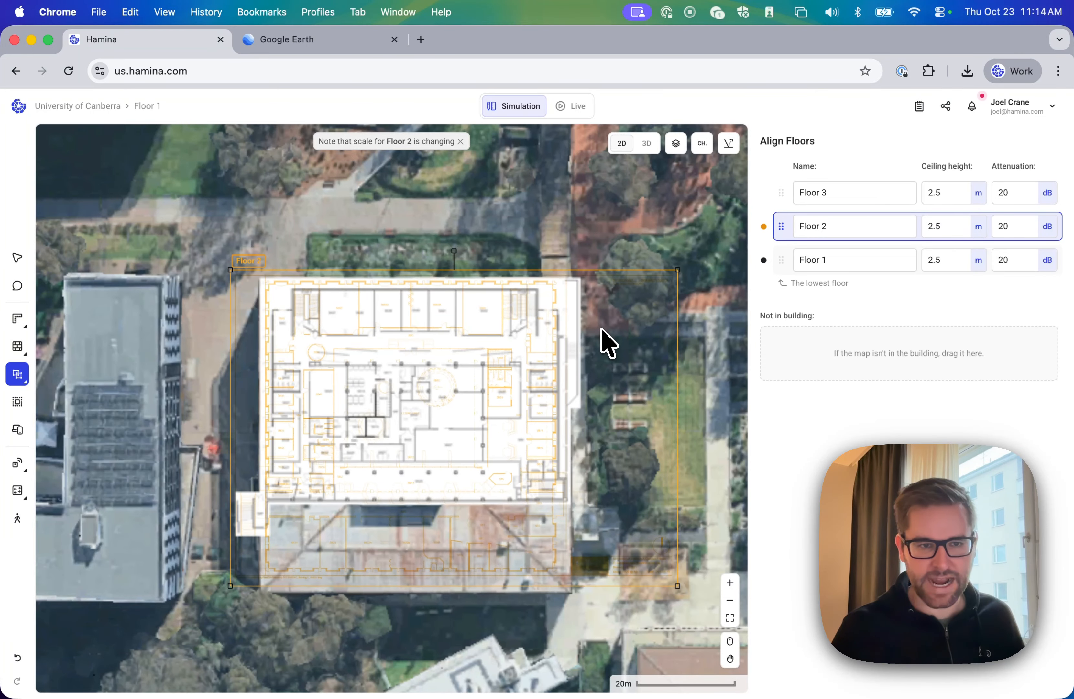
scroll(608, 345, up, 10)
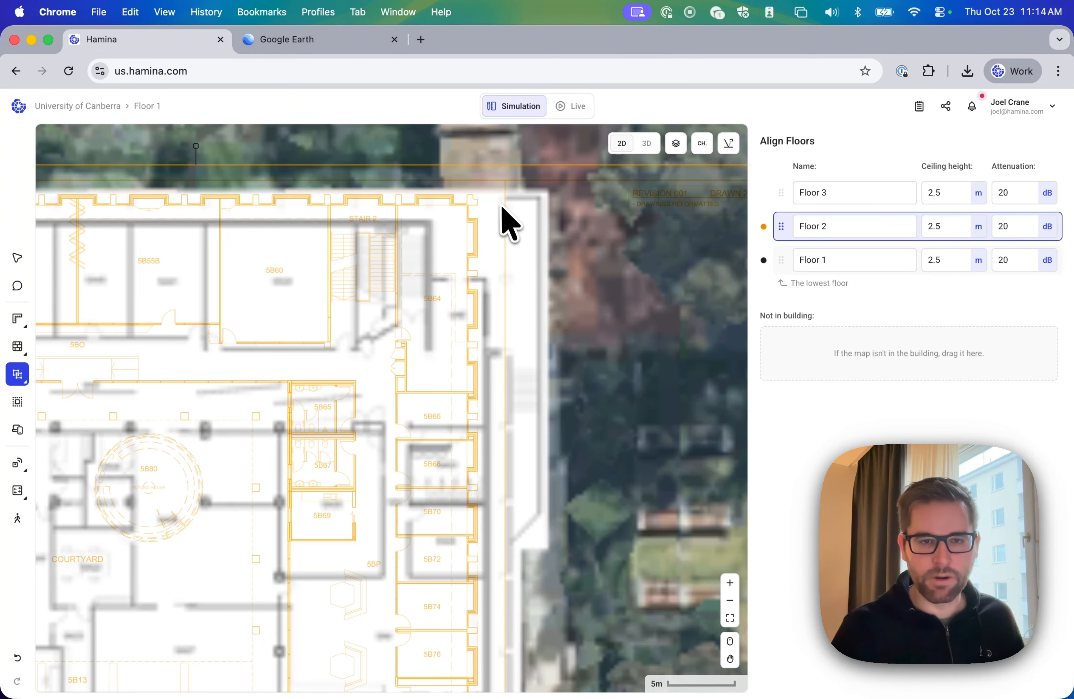
scroll(515, 226, up, 6)
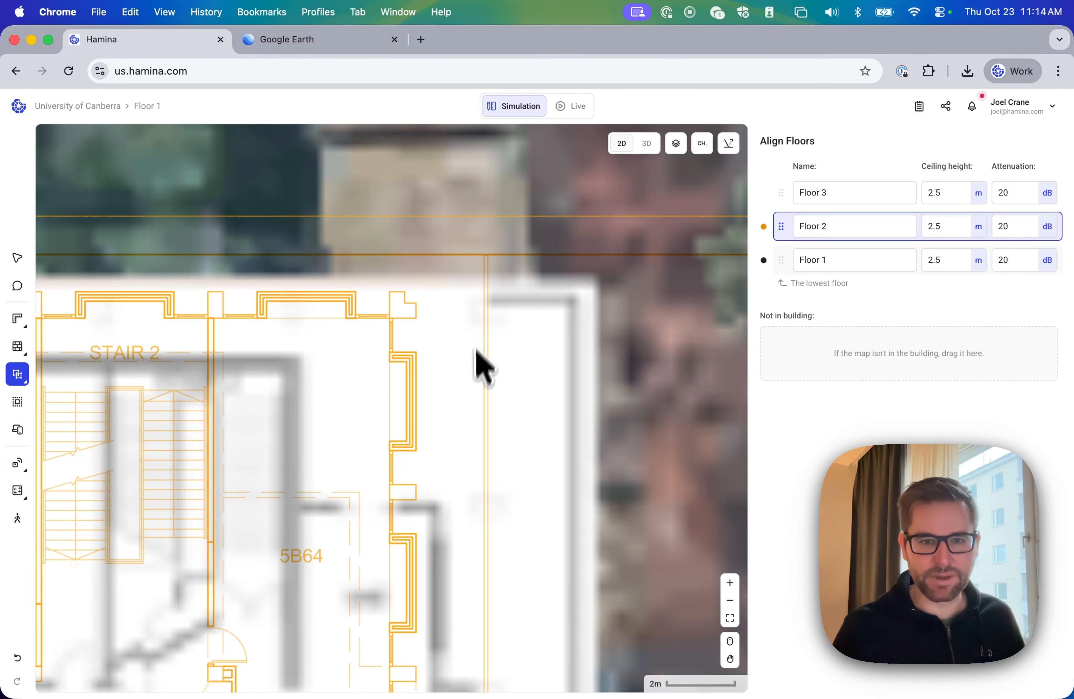
scroll(509, 324, down, 10)
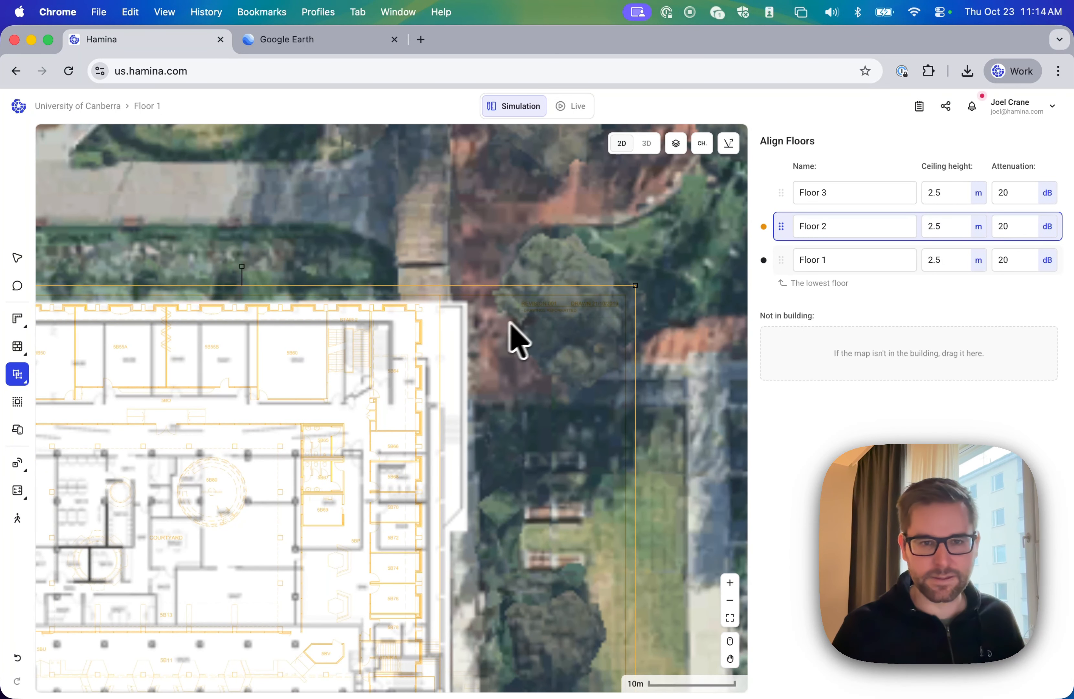
drag(637, 288, 663, 285)
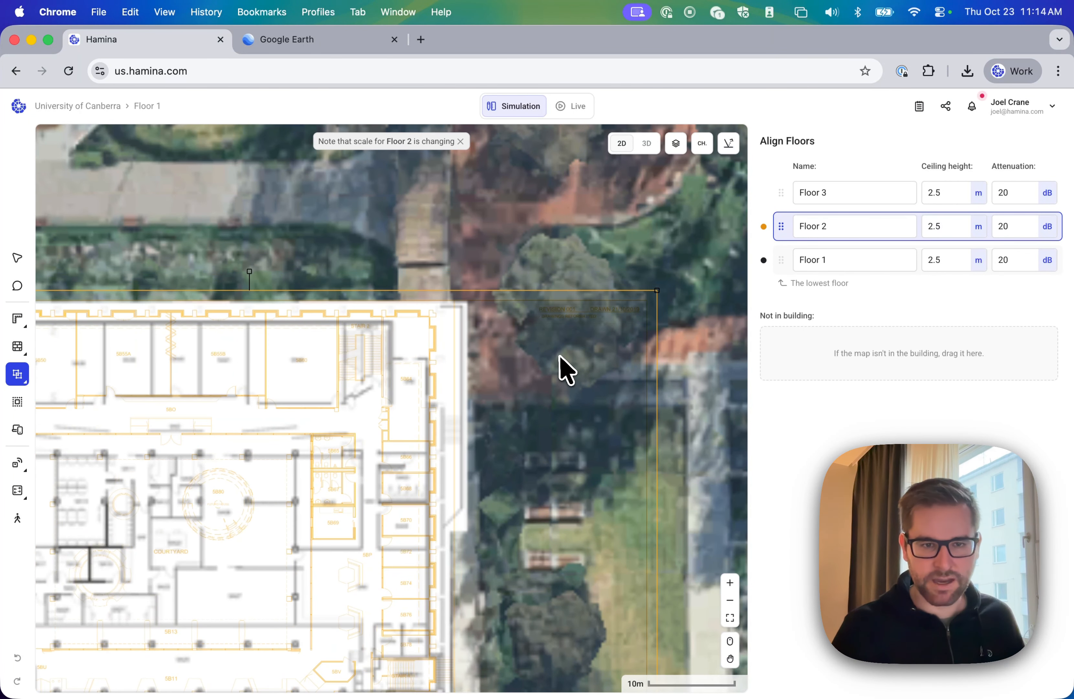
drag(563, 349, 564, 351)
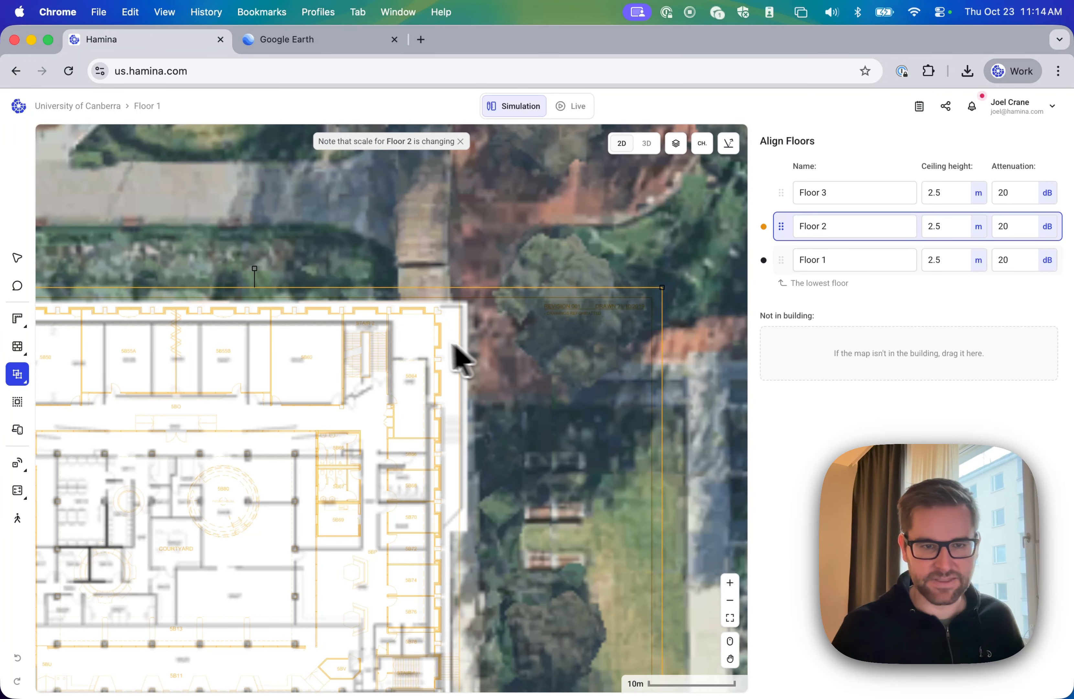
Step: Fine-tune Floor 2's scale from its northwest corner and compare its fit along the building's western and eastern edges
scroll(438, 340, left, 20)
scroll(437, 341, right, 6)
scroll(436, 341, right, 6)
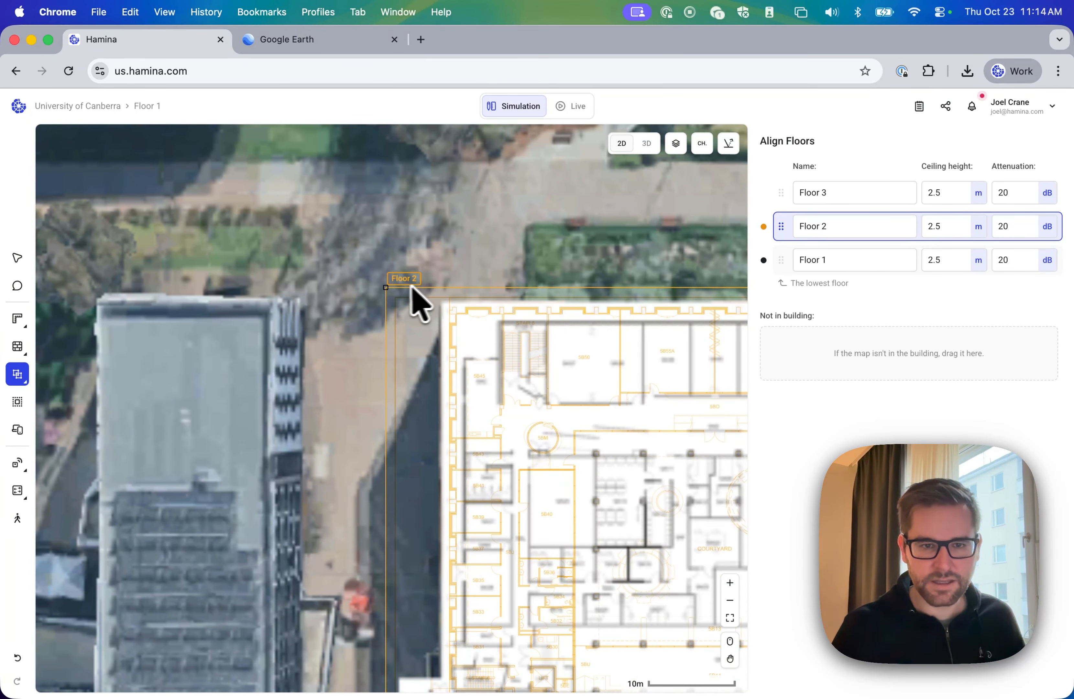
drag(385, 288, 381, 285)
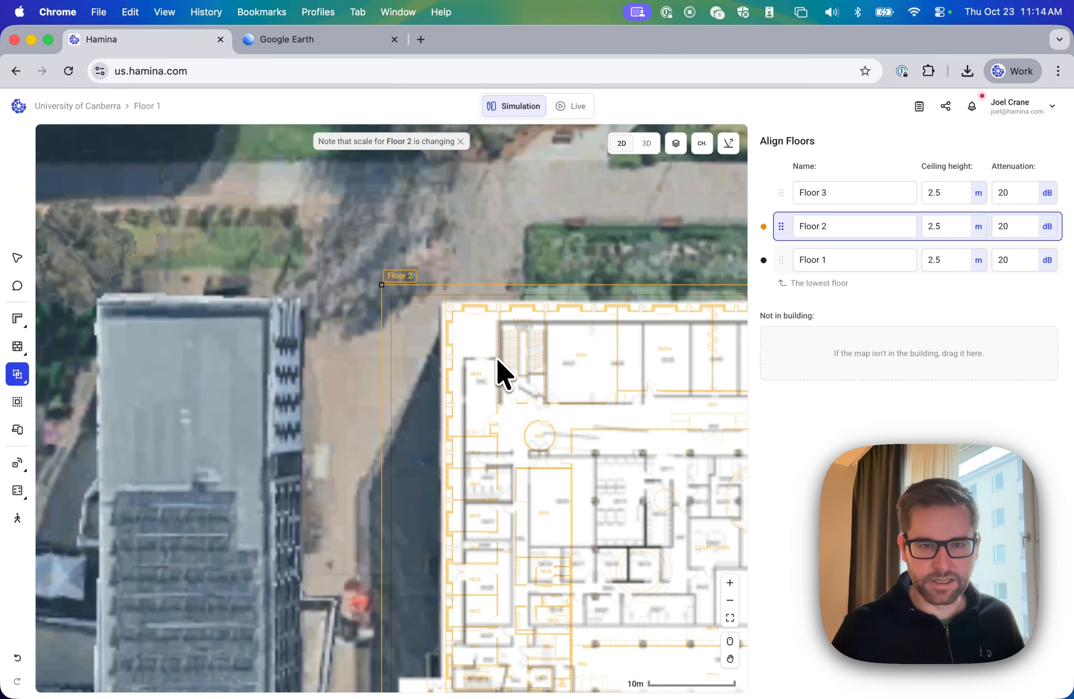
scroll(497, 360, right, 12)
scroll(497, 360, right, 4)
drag(458, 357, 459, 358)
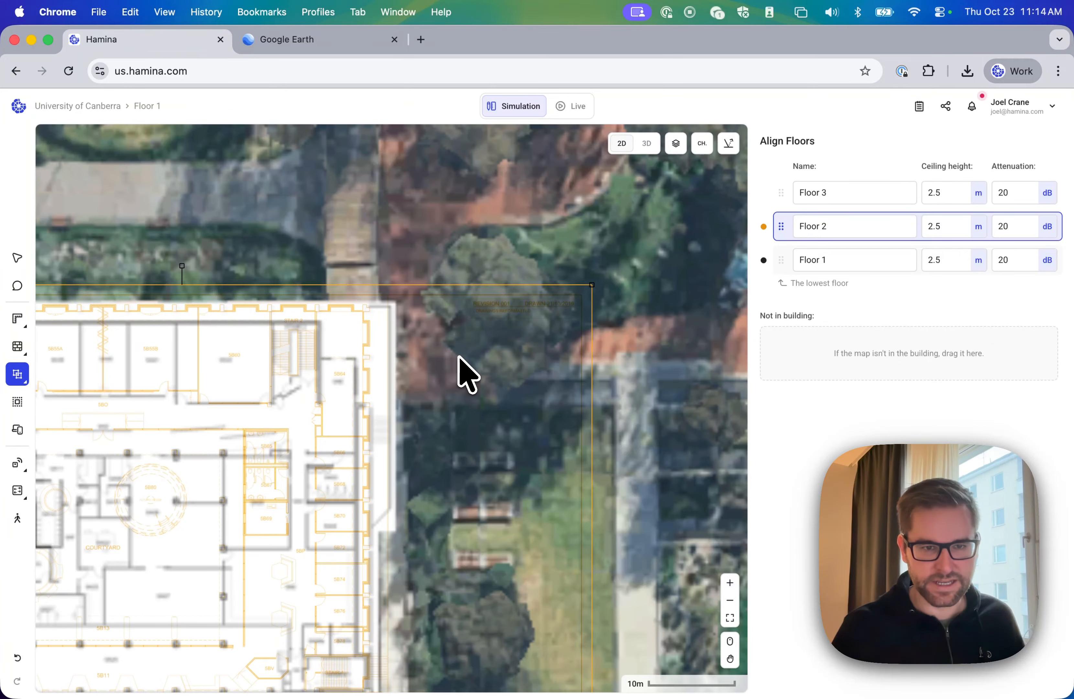
Step: Select Floor 3 for alignment, move its plan to the building, and shrink it to roughly the Floor 1 plan's size
click(783, 190)
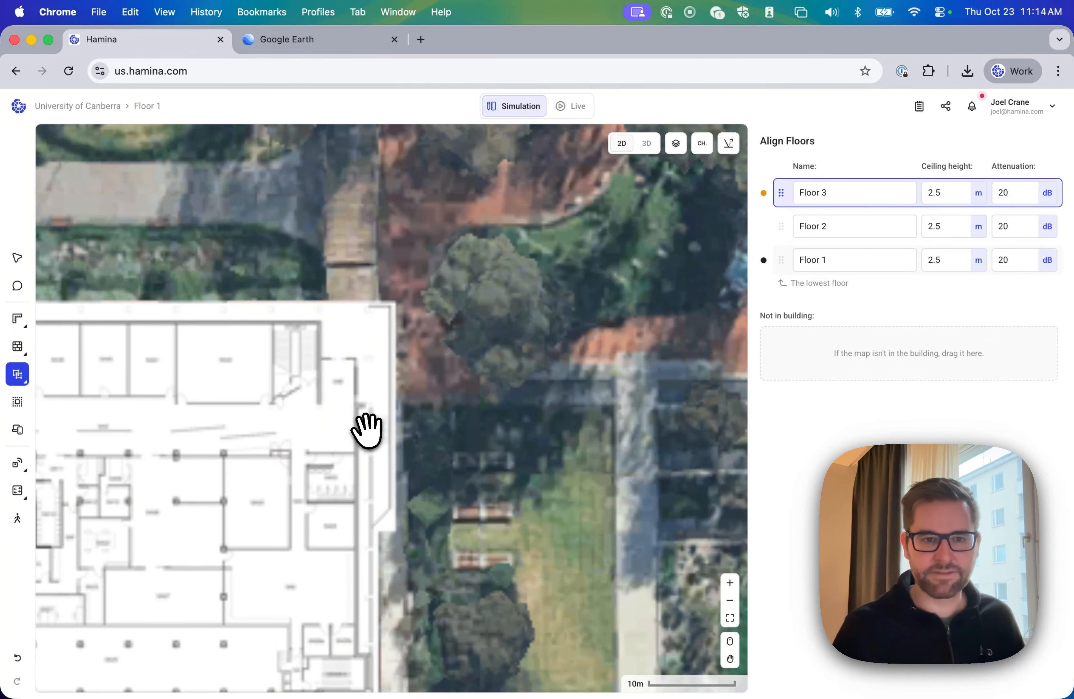
scroll(366, 427, down, 10)
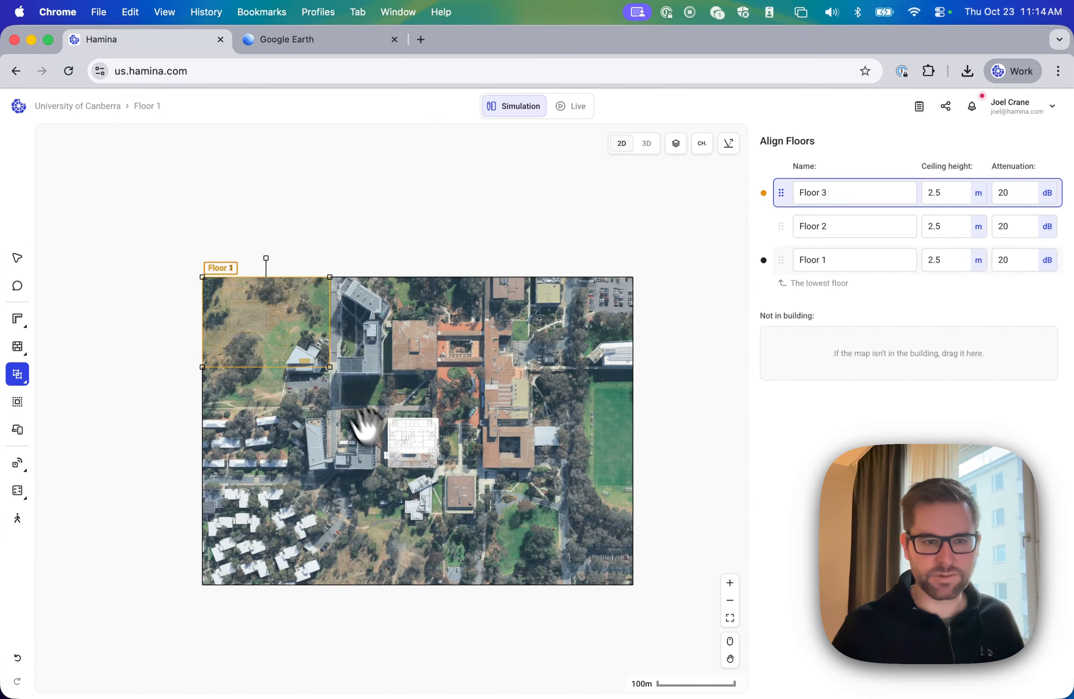
drag(286, 319, 428, 457)
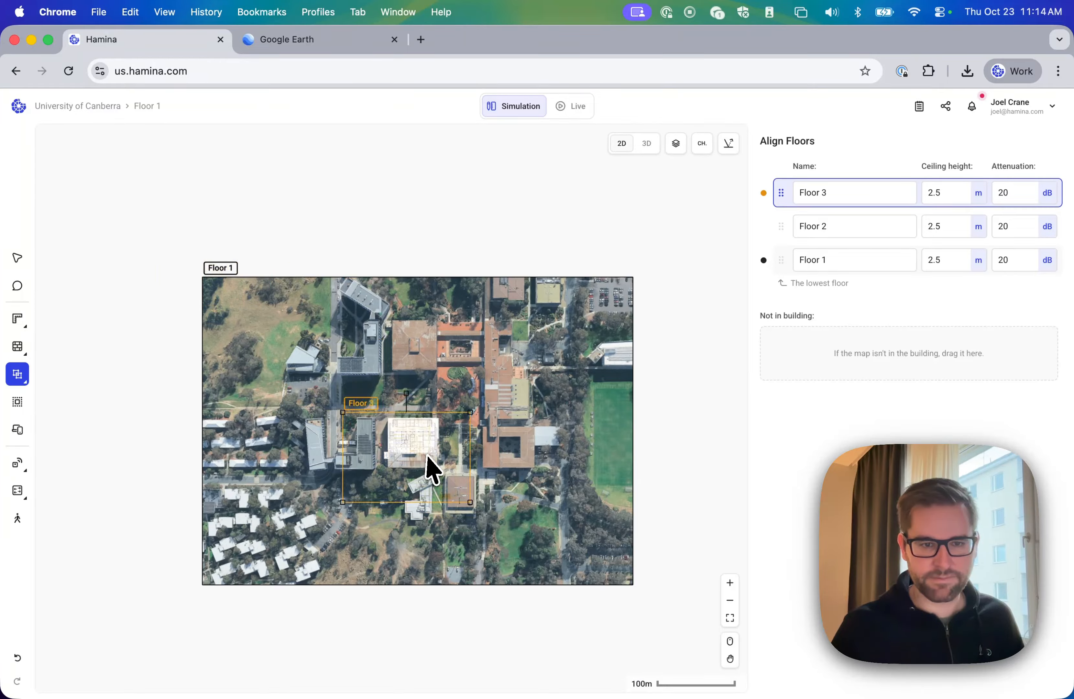
drag(470, 501, 413, 458)
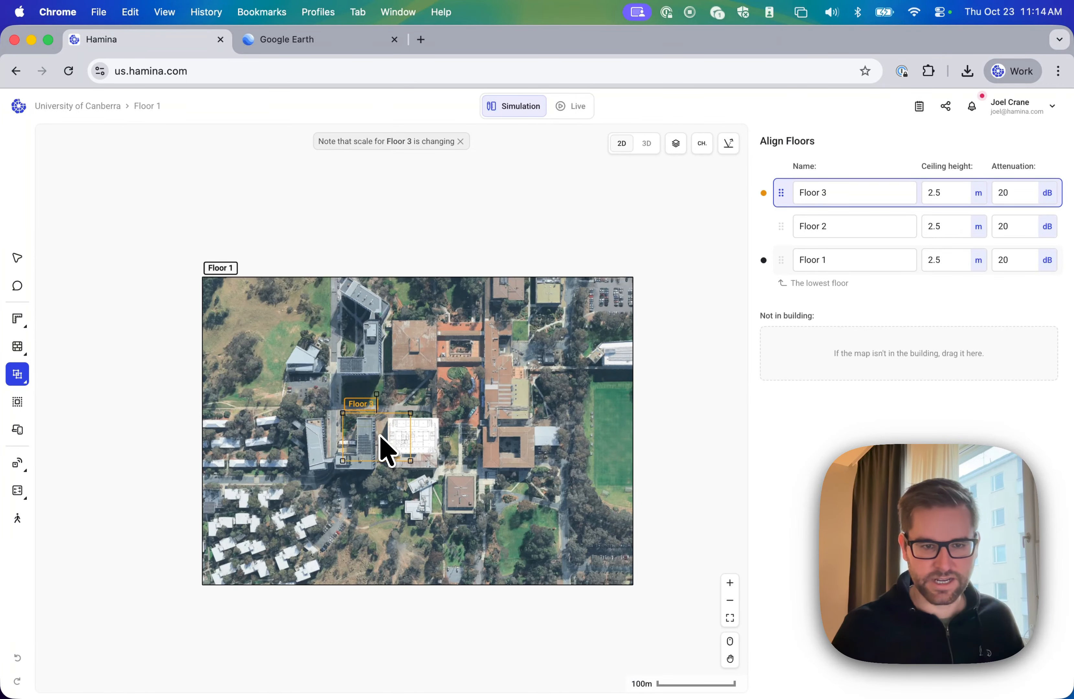
scroll(419, 441, up, 10)
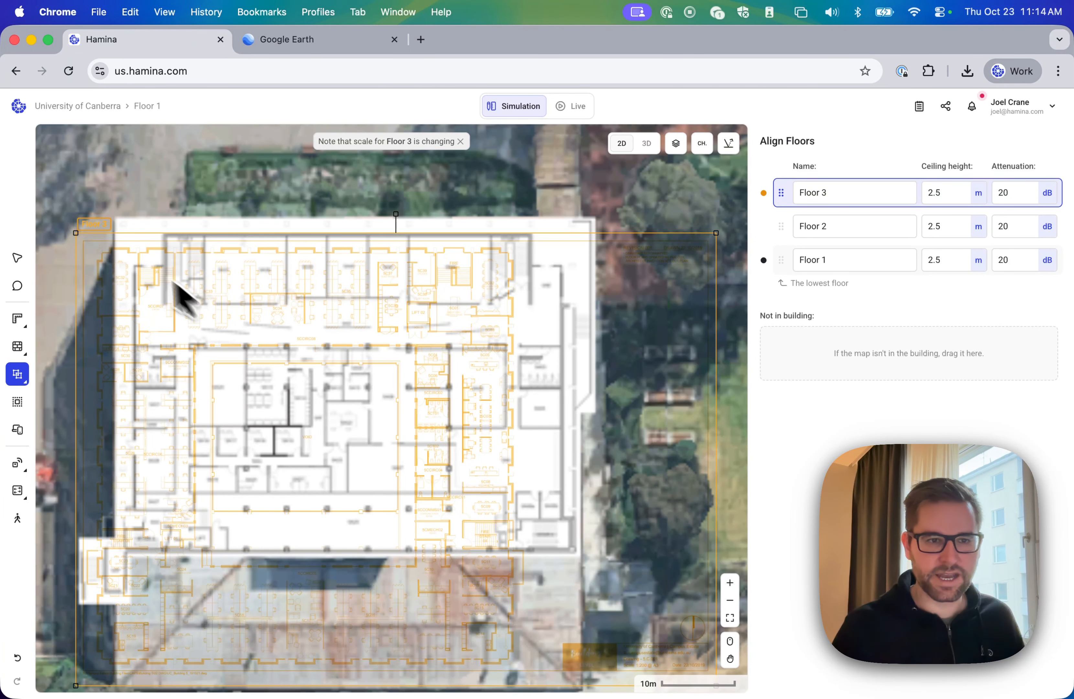
Step: Position Floor 3 so its northwest corner lines up with Floor 1, and compare the plans along the eastern edge
drag(175, 289, 287, 305)
scroll(180, 239, up, 4)
drag(312, 346, 364, 334)
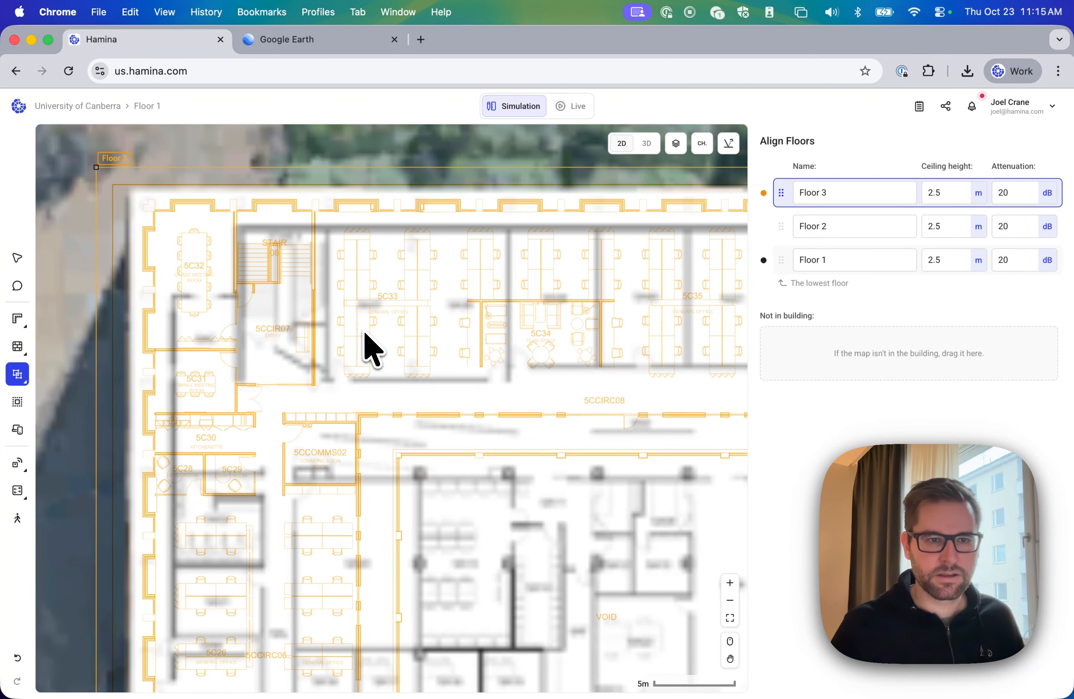
scroll(366, 332, right, 13)
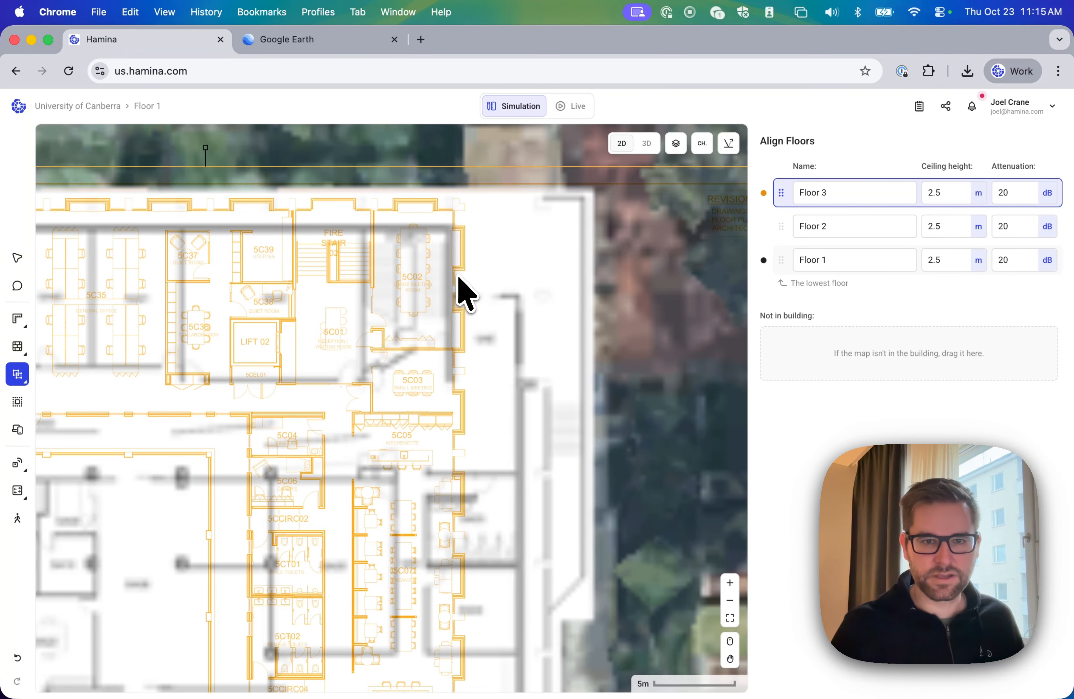
Step: Enlarge Floor 3 from its northeast corner to match the building's width and compare its northwest corner with Floor 1
scroll(567, 257, down, 5)
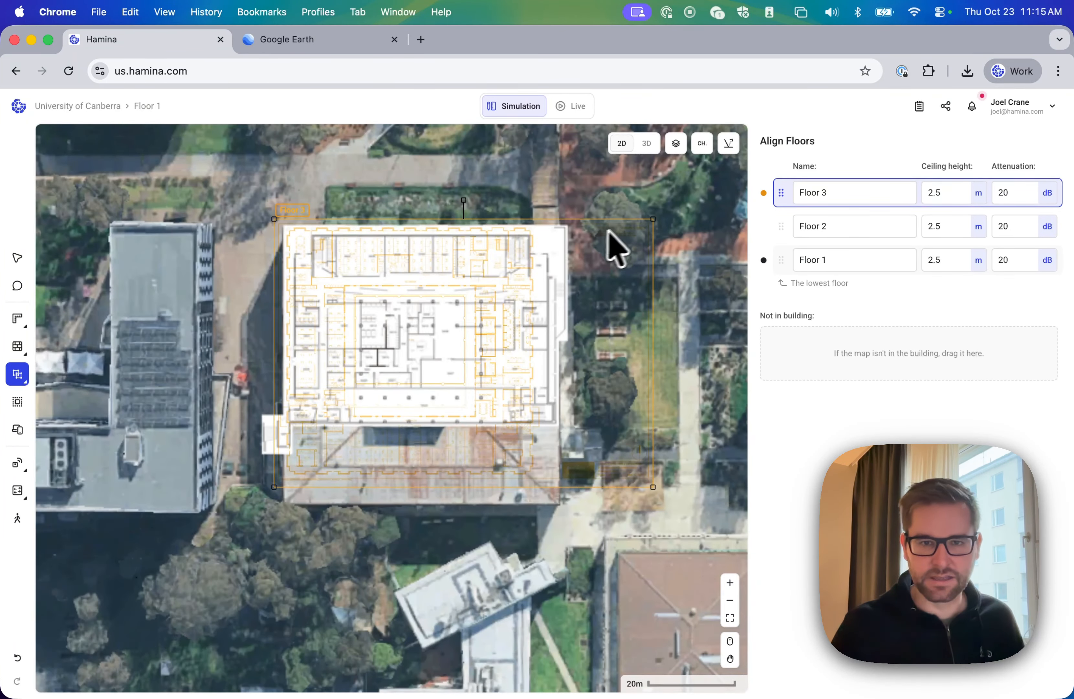
drag(654, 219, 691, 218)
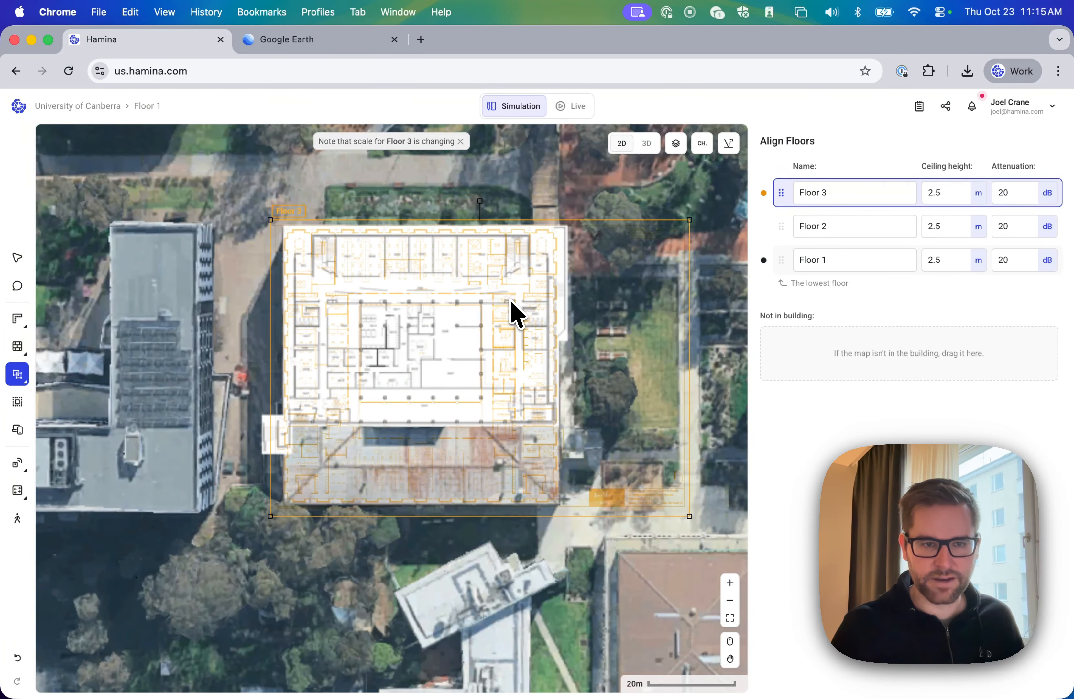
scroll(508, 290, up, 5)
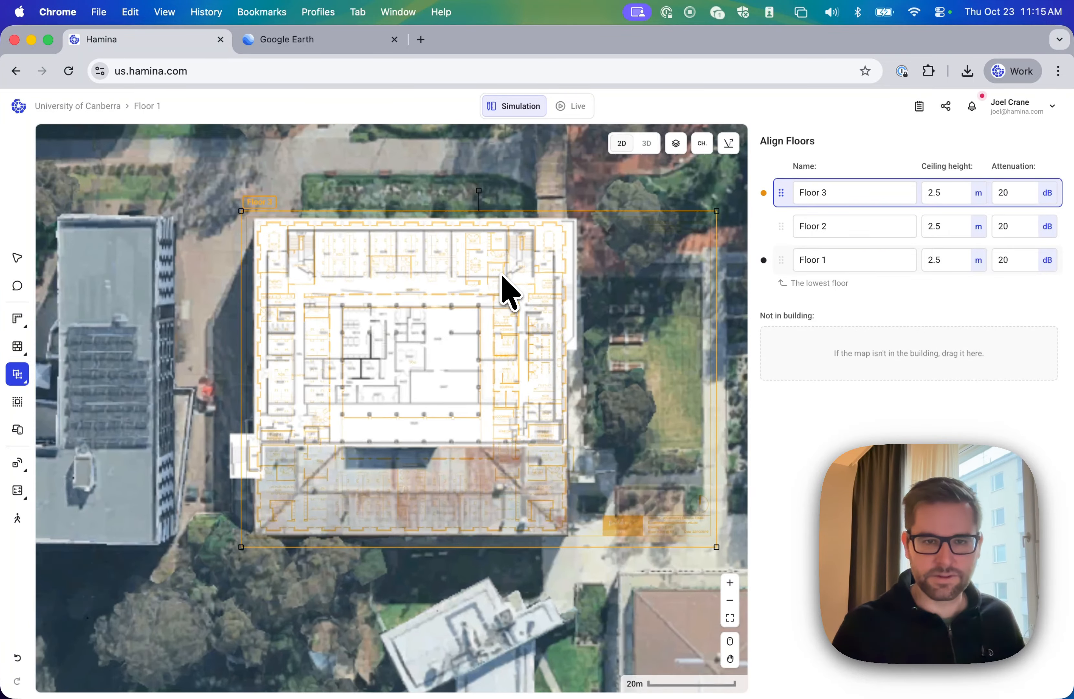
scroll(502, 276, left, 1)
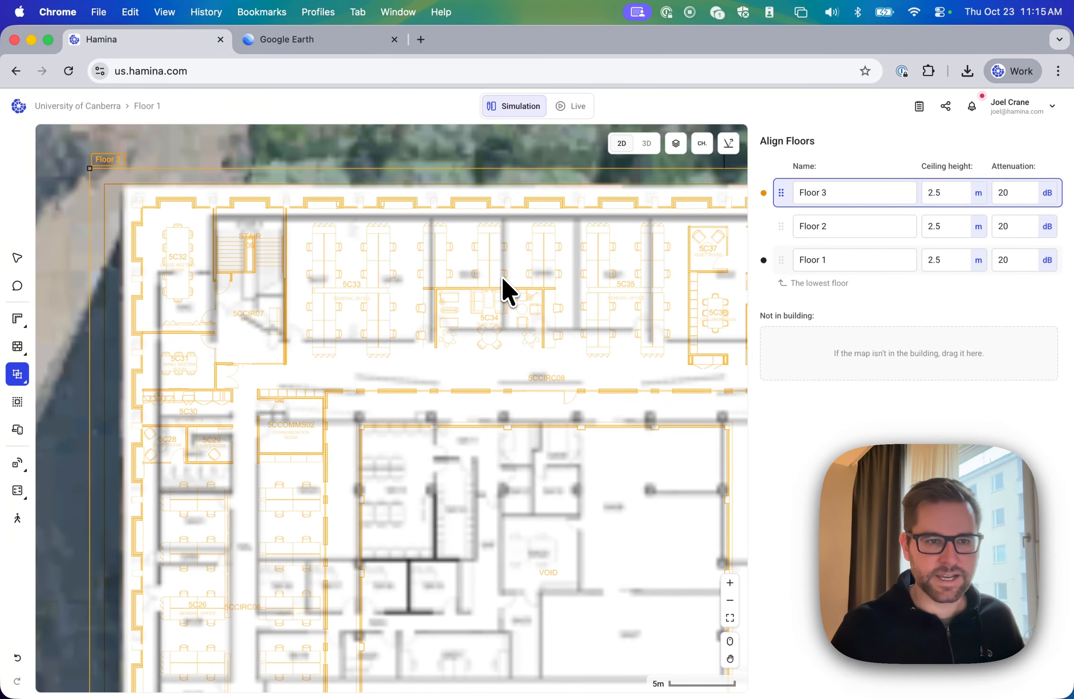
Step: Shrink Floor 3 slightly from its northeast corner to fit the building outline, then leave floor alignment
scroll(510, 289, right, 10)
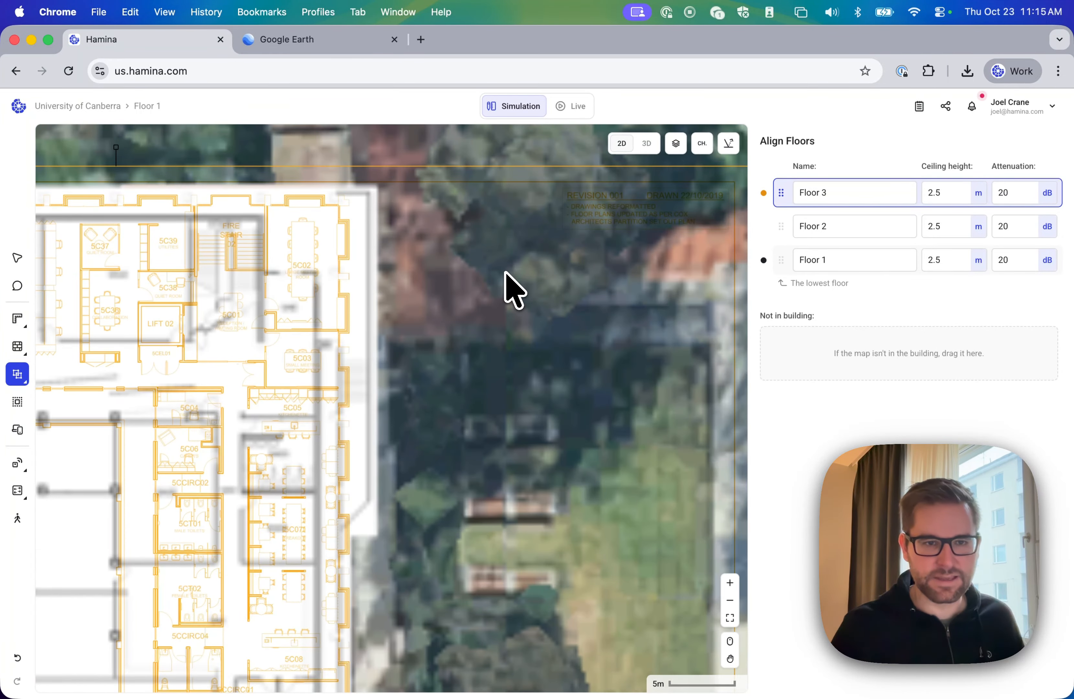
scroll(508, 290, down, 3)
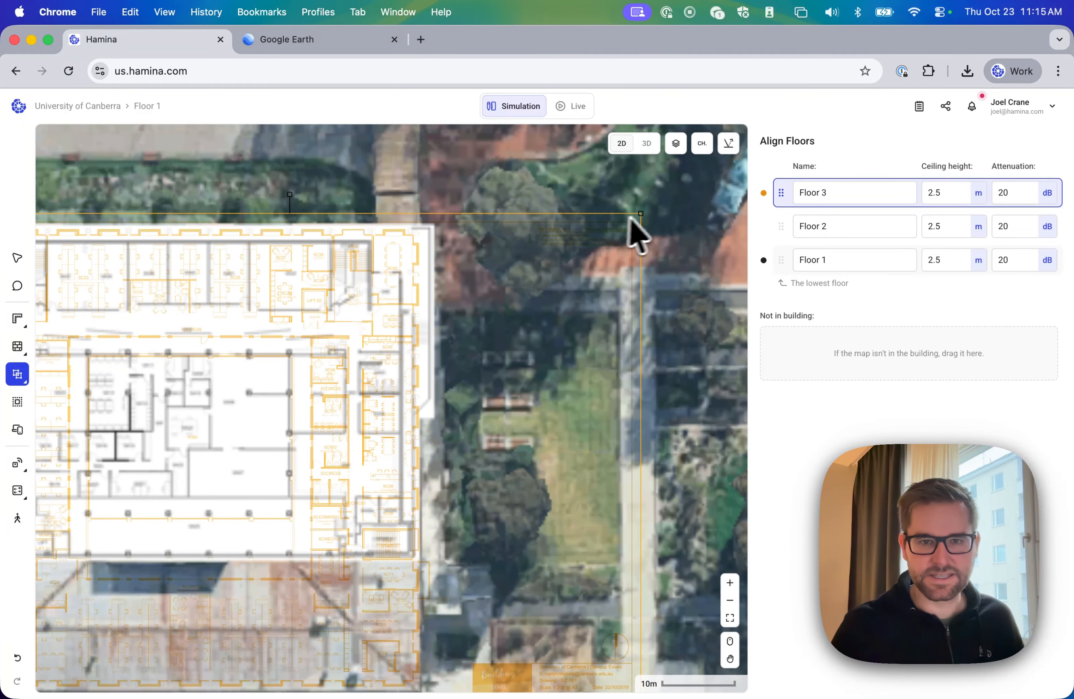
drag(640, 213, 632, 220)
drag(530, 308, 532, 301)
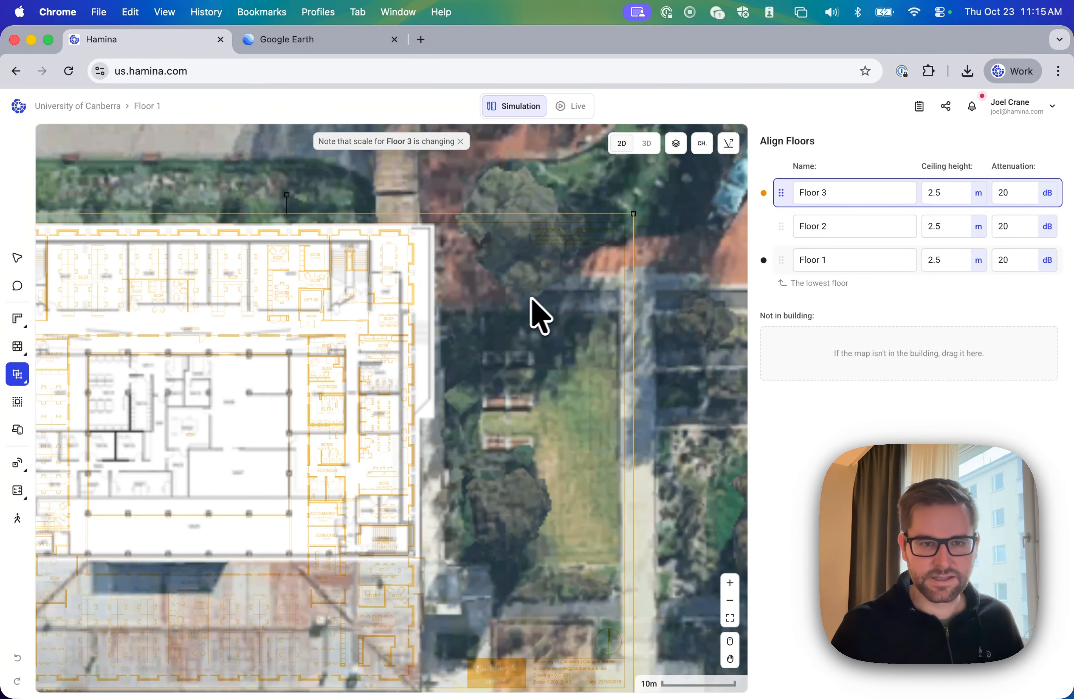
scroll(528, 298, left, 2)
scroll(535, 316, left, 2)
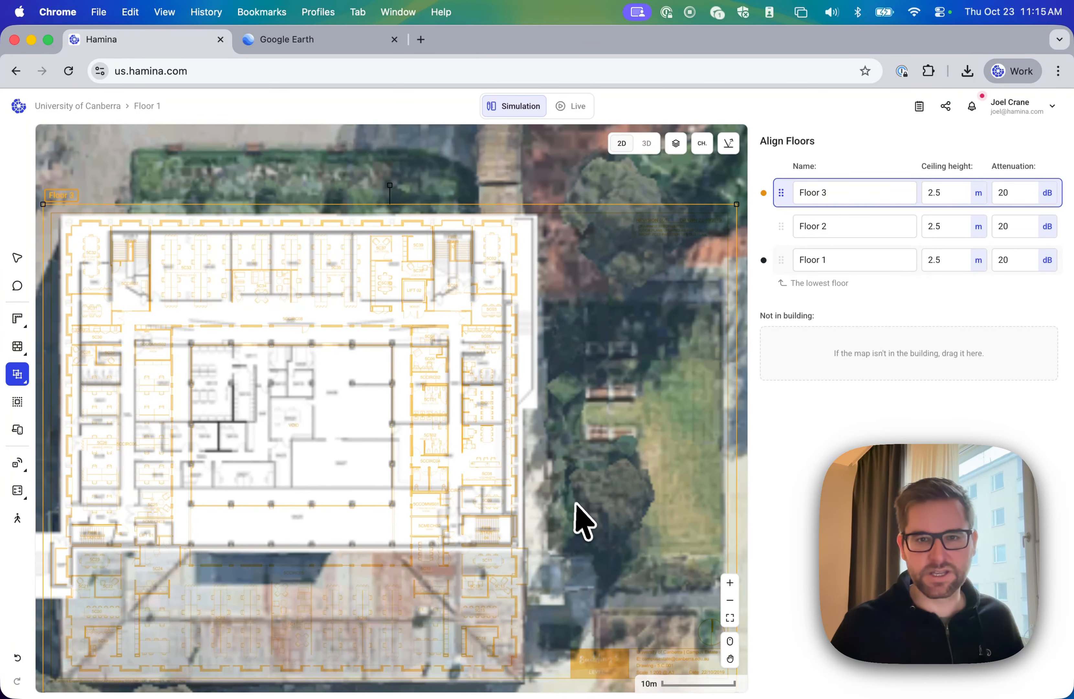
click(18, 260)
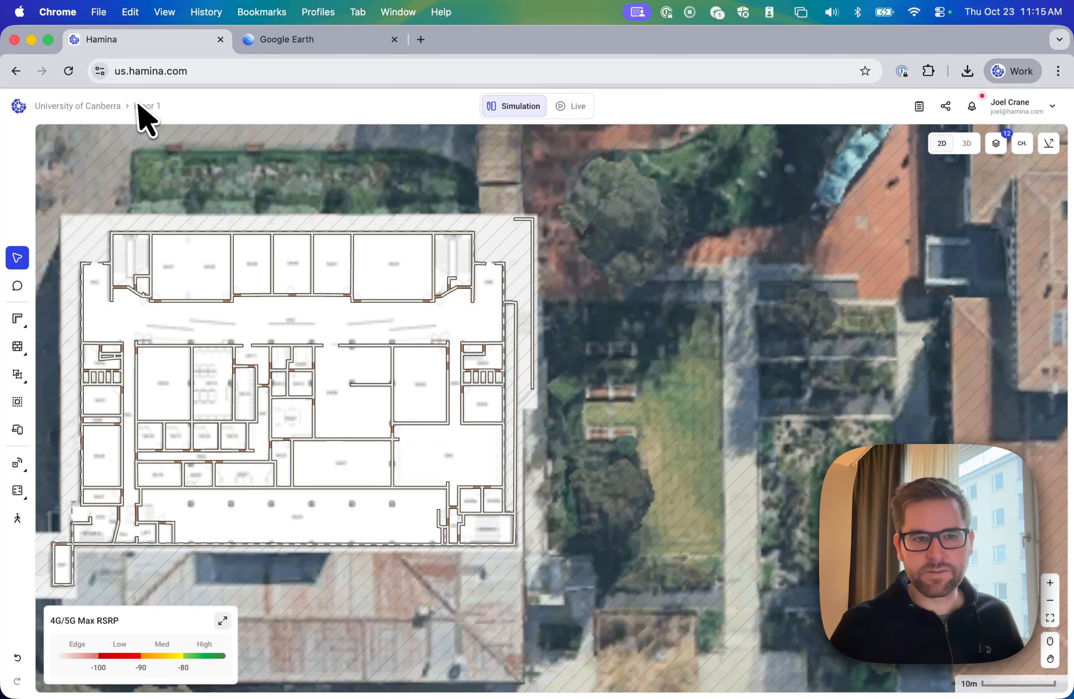
Step: Open Floor 2 and auto-draw its AI-detected walls using Drywall (Heavy), Door (Wooden) and Elevator materials
click(146, 107)
click(172, 181)
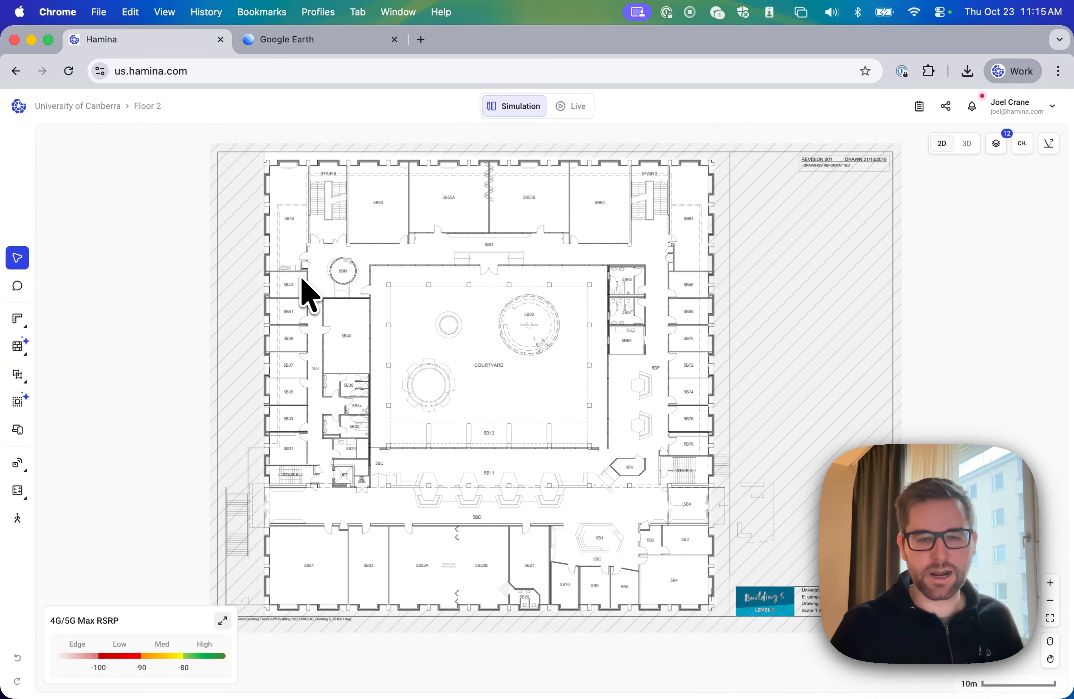
click(17, 346)
click(86, 350)
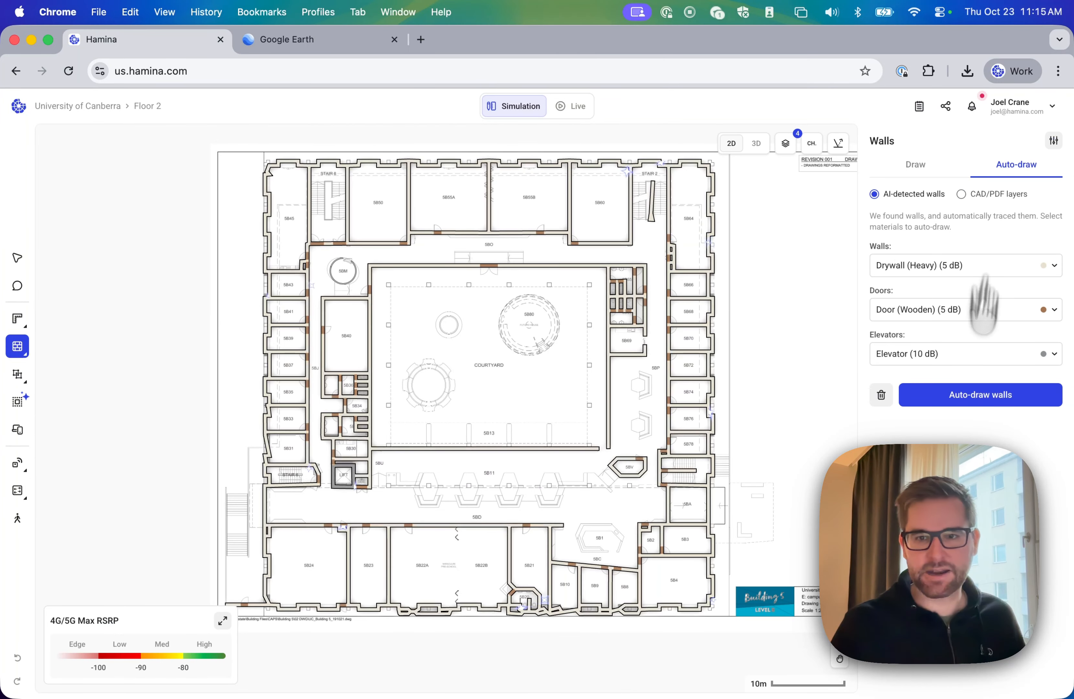
click(963, 399)
Step: Accept the automatically detected scope zone around Floor 2's building outline
click(17, 401)
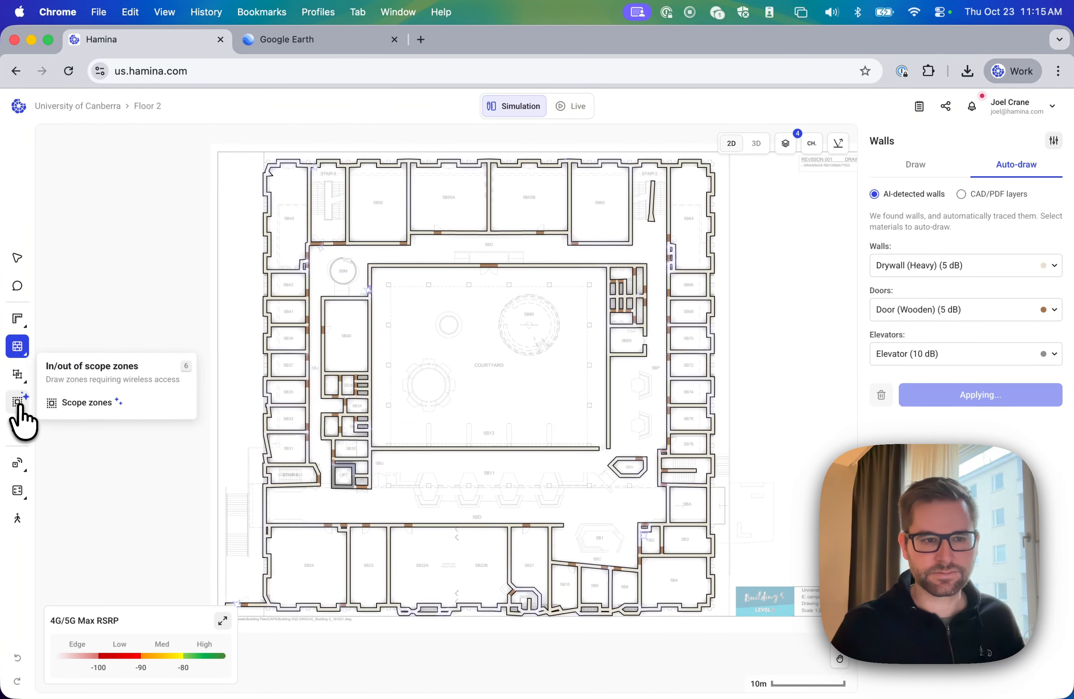
click(75, 403)
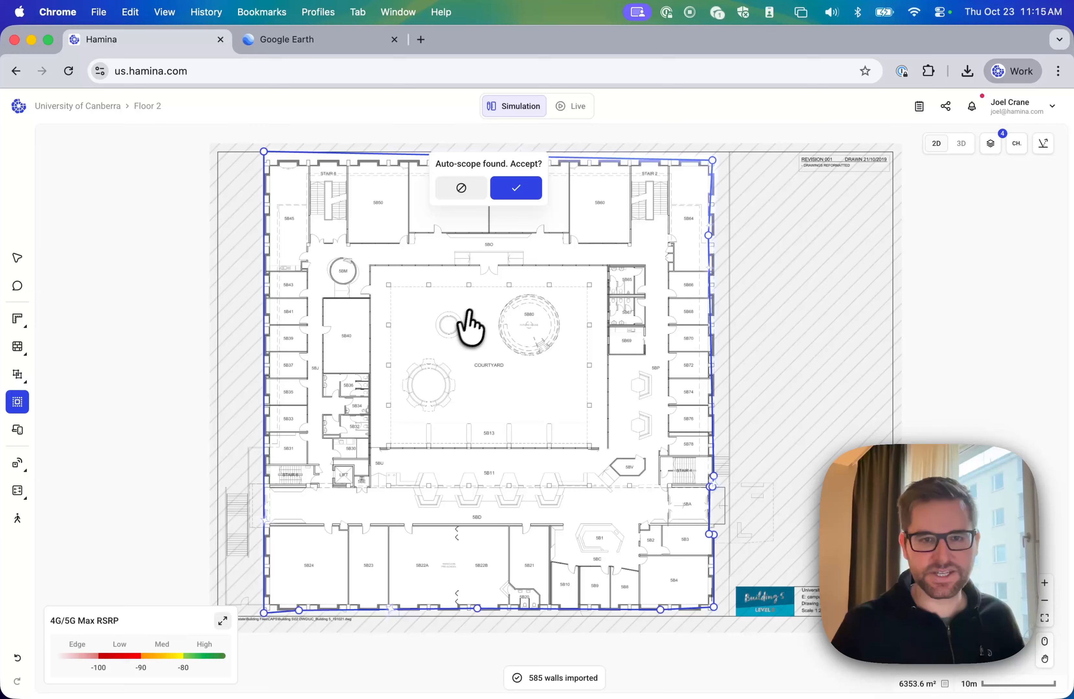
click(514, 187)
Step: Open Floor 3 and auto-draw its AI-detected walls using Drywall (Heavy), Door (Wooden) and Elevator materials
click(157, 109)
click(187, 175)
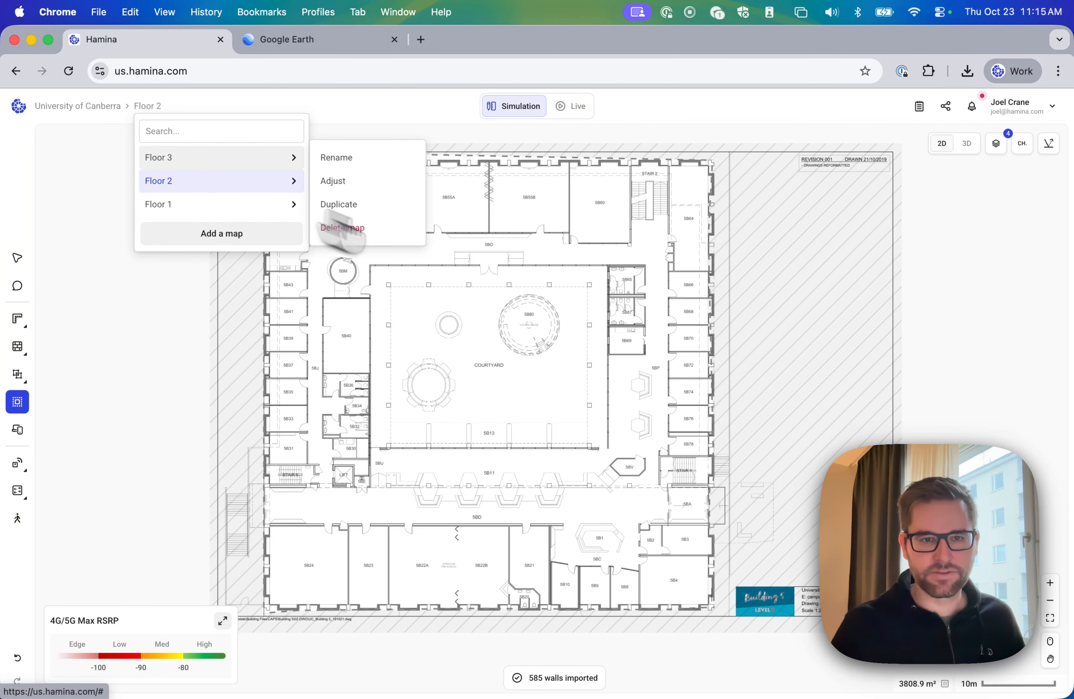
click(517, 198)
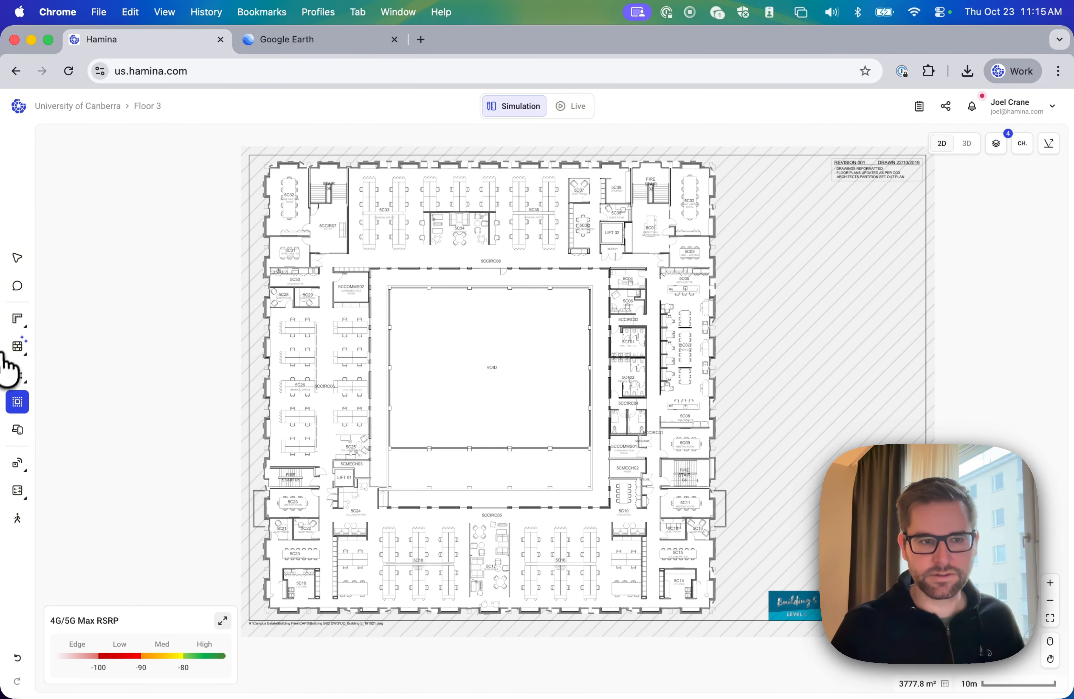
click(17, 347)
click(73, 347)
click(958, 393)
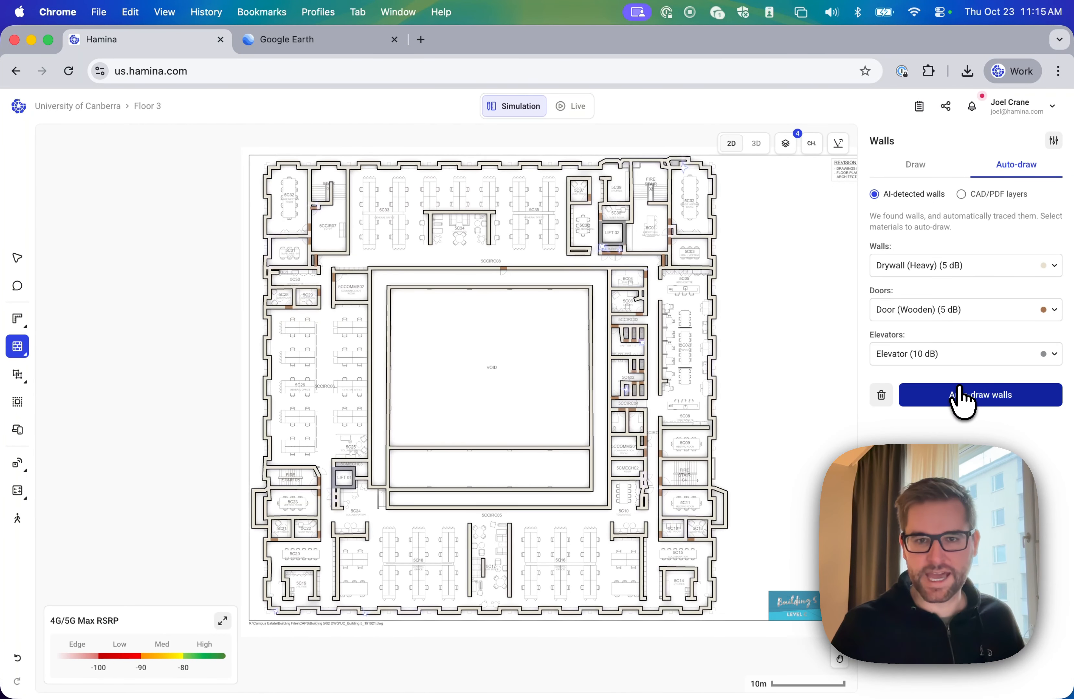
Step: Return to Floor 1 and place an access point outdoors in the garden east of the central walkway
click(154, 108)
click(159, 204)
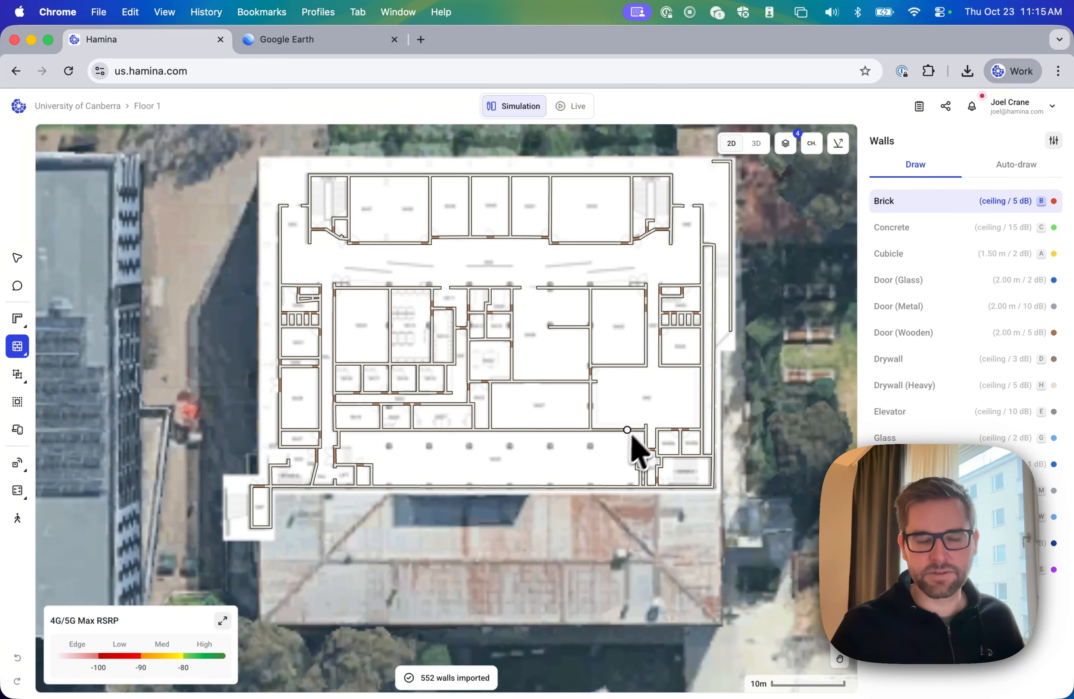
mouse_move(24, 456)
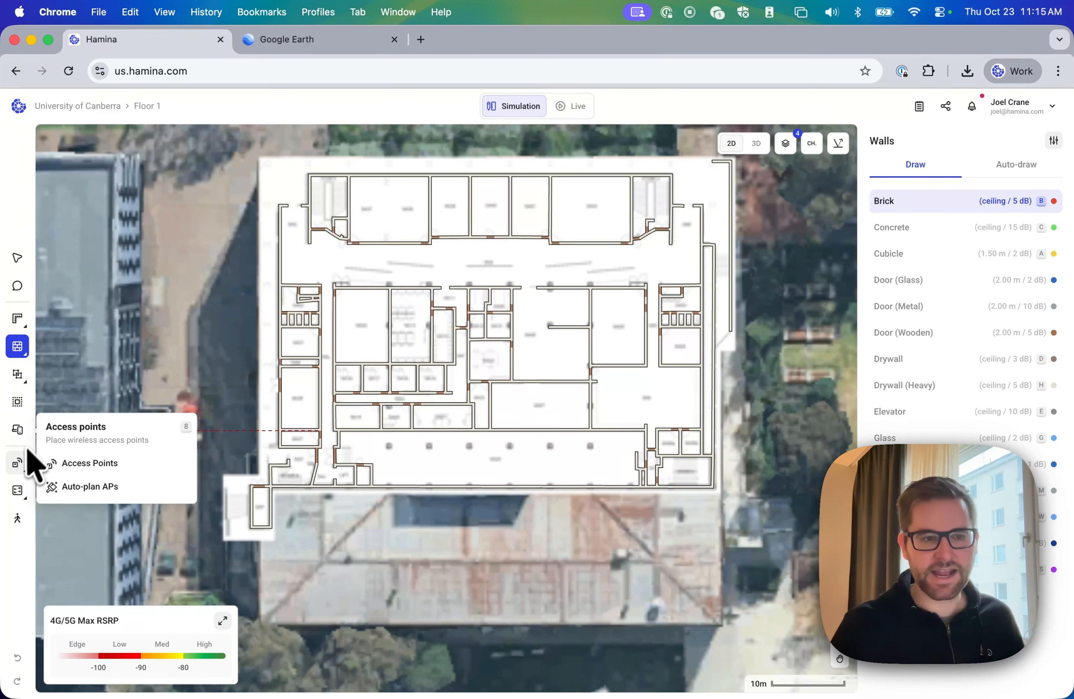
click(88, 472)
scroll(453, 390, right, 5)
scroll(680, 377, right, 6)
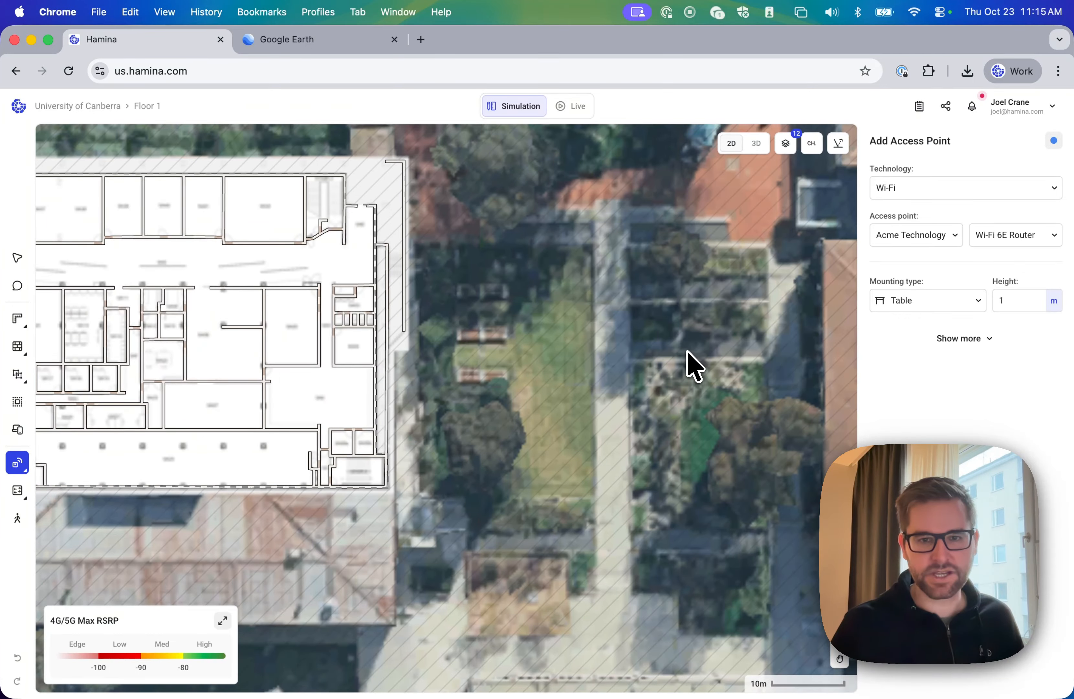
click(688, 361)
click(690, 345)
drag(695, 352, 673, 384)
Step: Change the outdoor access point's technology to 4G/5G and its model to the Airspan 1500
click(892, 203)
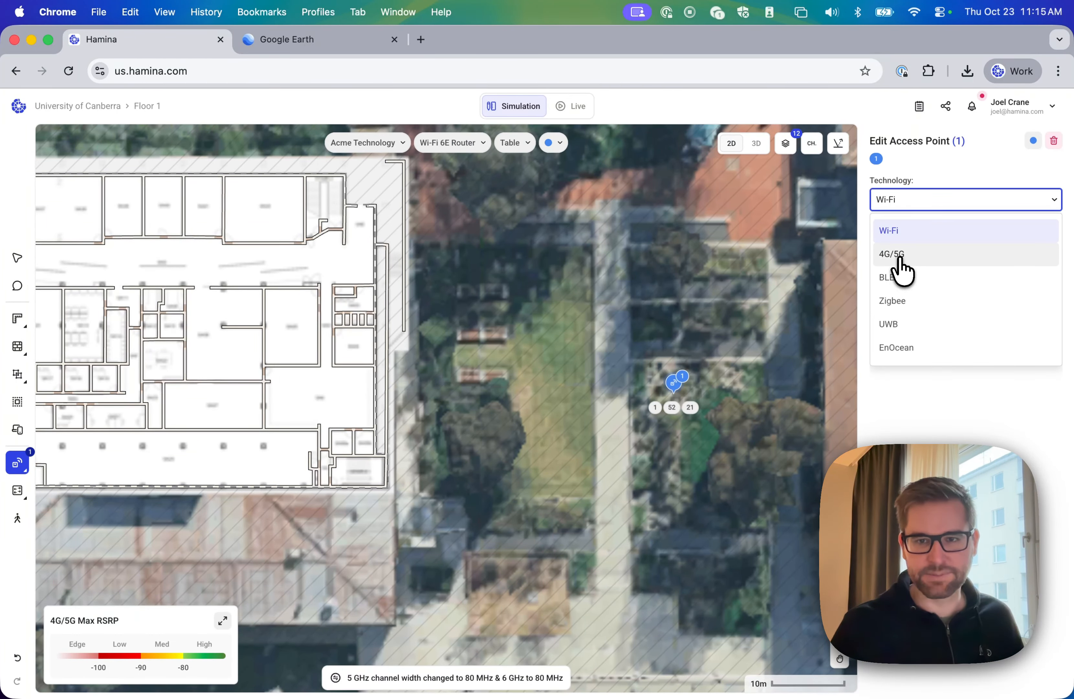
click(899, 260)
click(988, 260)
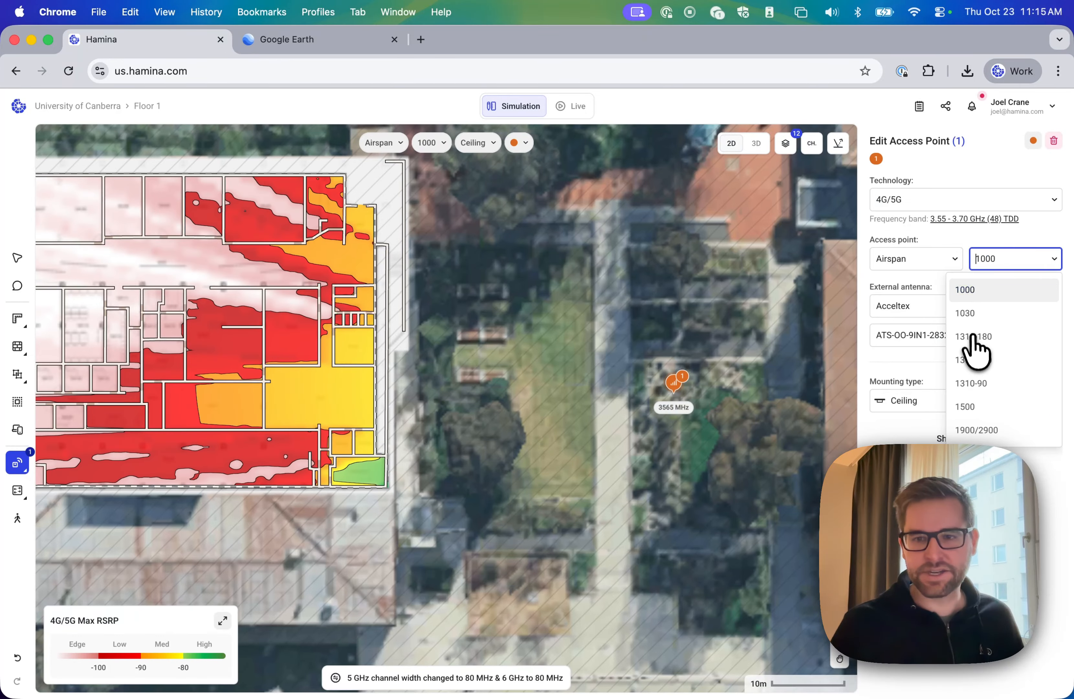
click(979, 386)
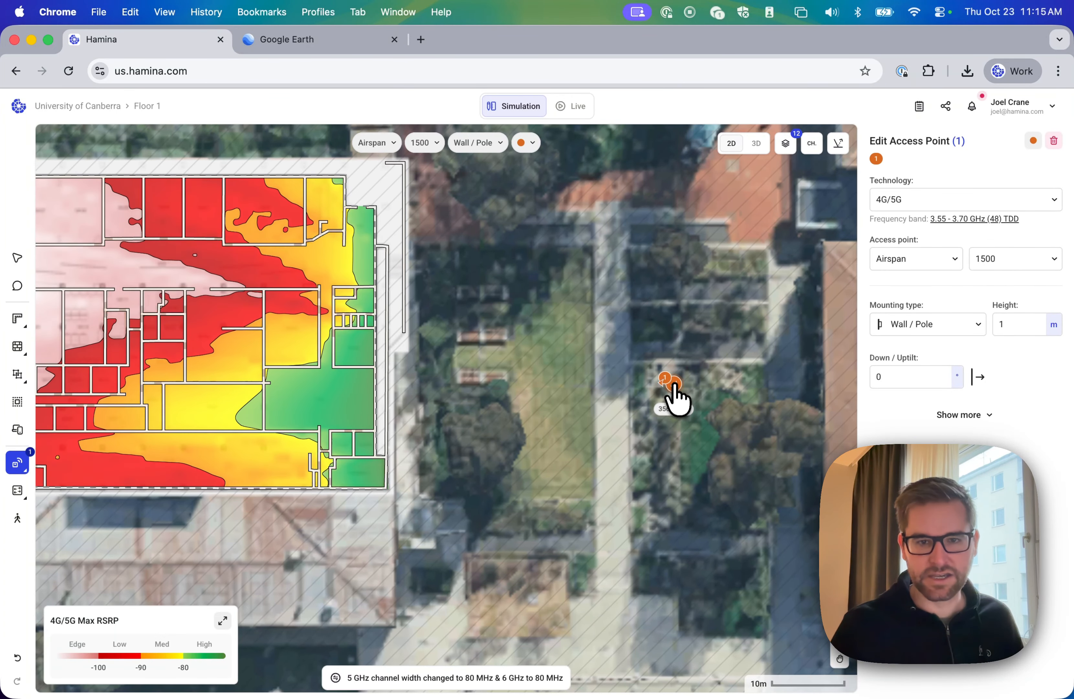
Step: Move the outdoor access point slightly north and examine its 4G/5G coverage across the Floor 1 building
drag(674, 384, 683, 350)
scroll(631, 381, down, 5)
scroll(632, 383, left, 2)
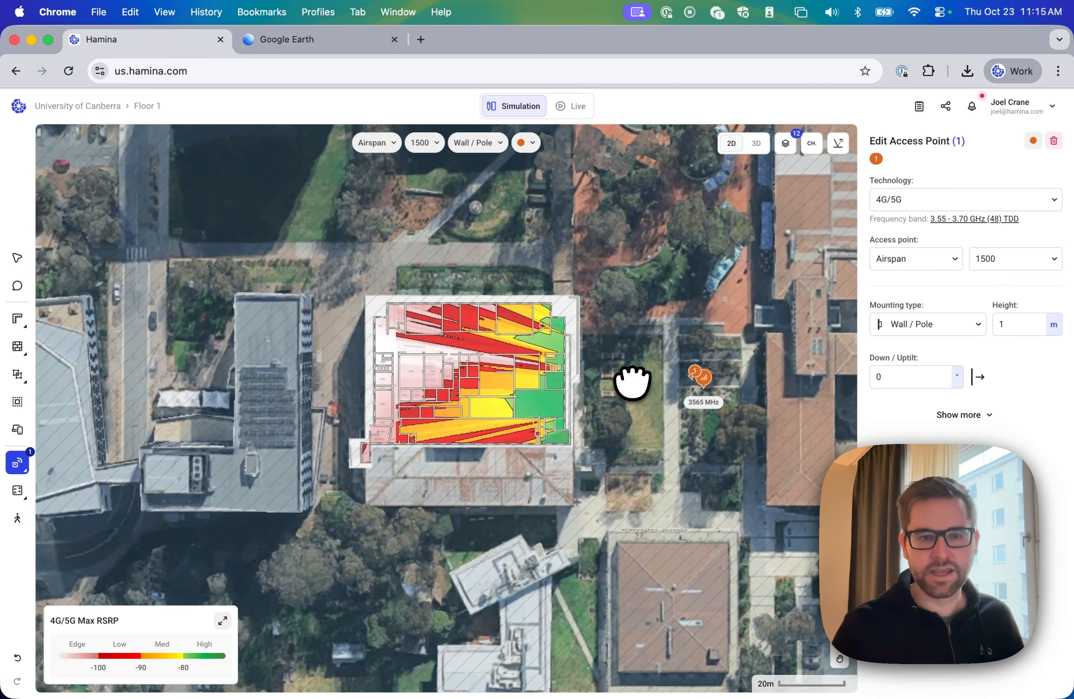
scroll(632, 383, left, 1)
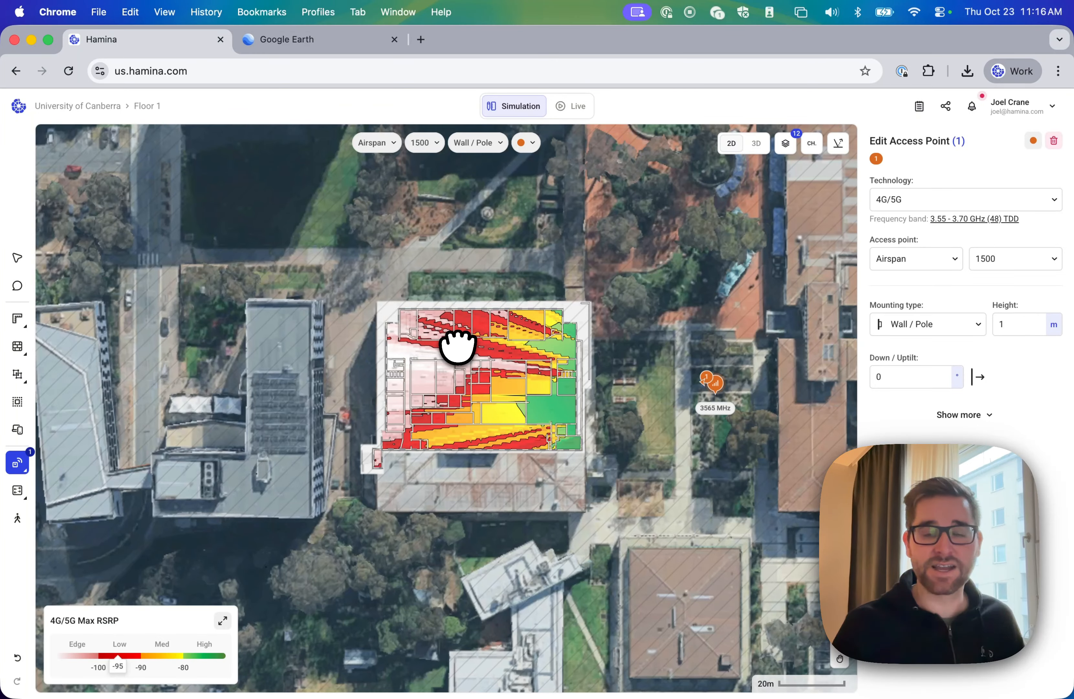
Step: Delete only Floor 1's scope zone, keeping its walls and access point, so the heatmap covers the whole campus
click(16, 258)
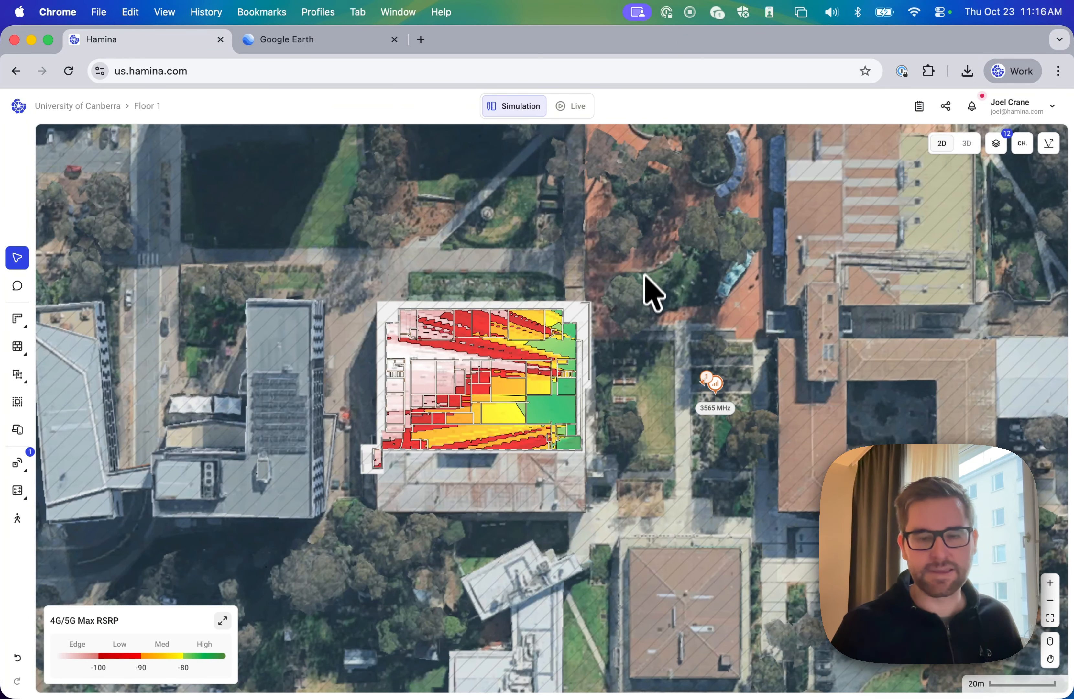
key(super+a)
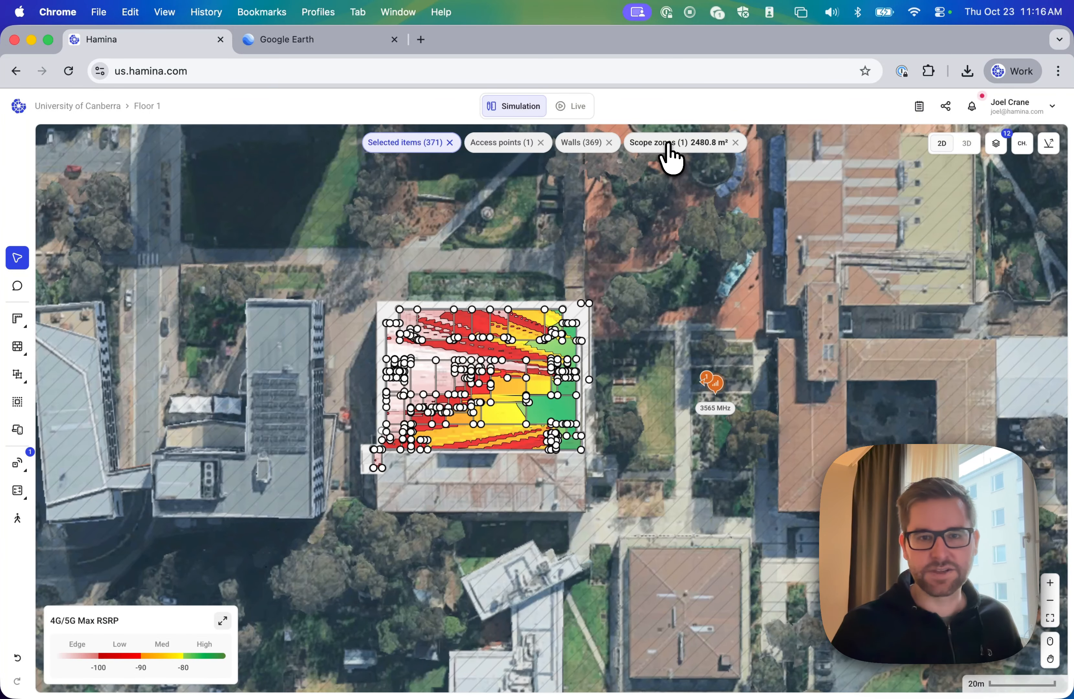
key(BackSpace)
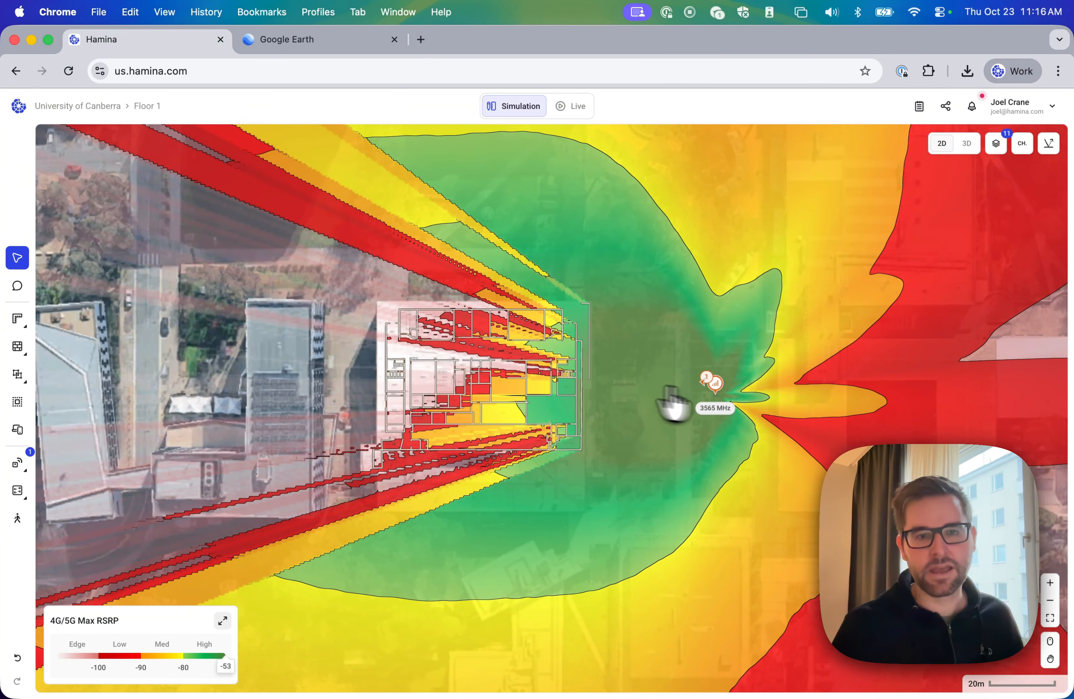
Step: Set the heatmap technology to None and bring the courtyard building east of the access point into view
click(180, 618)
click(62, 466)
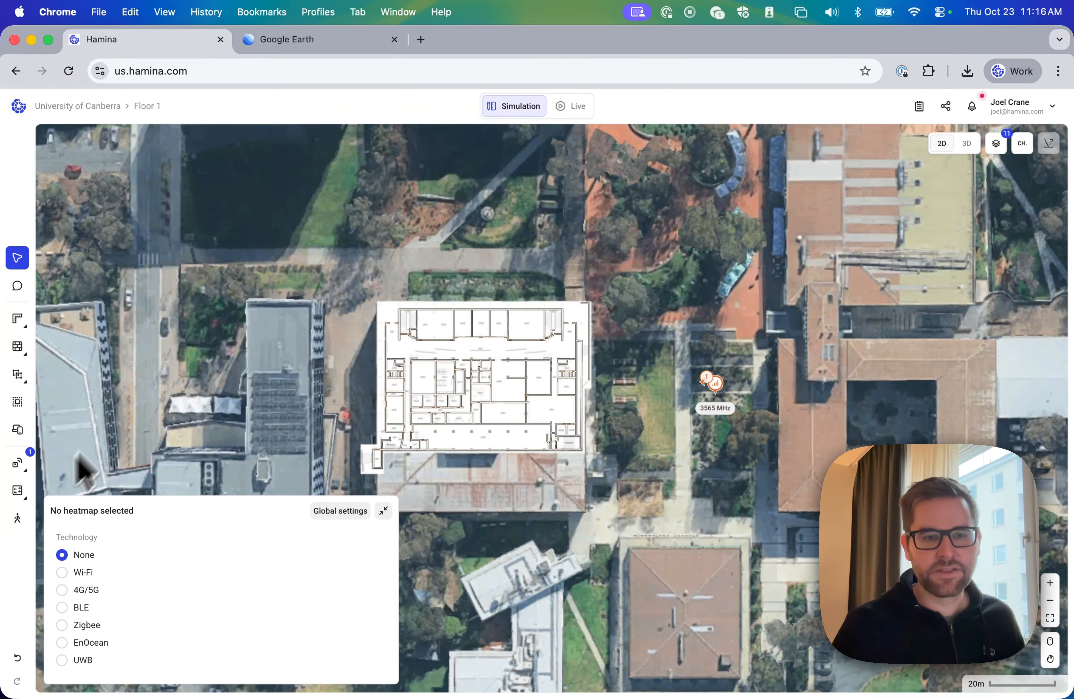
drag(846, 472, 649, 482)
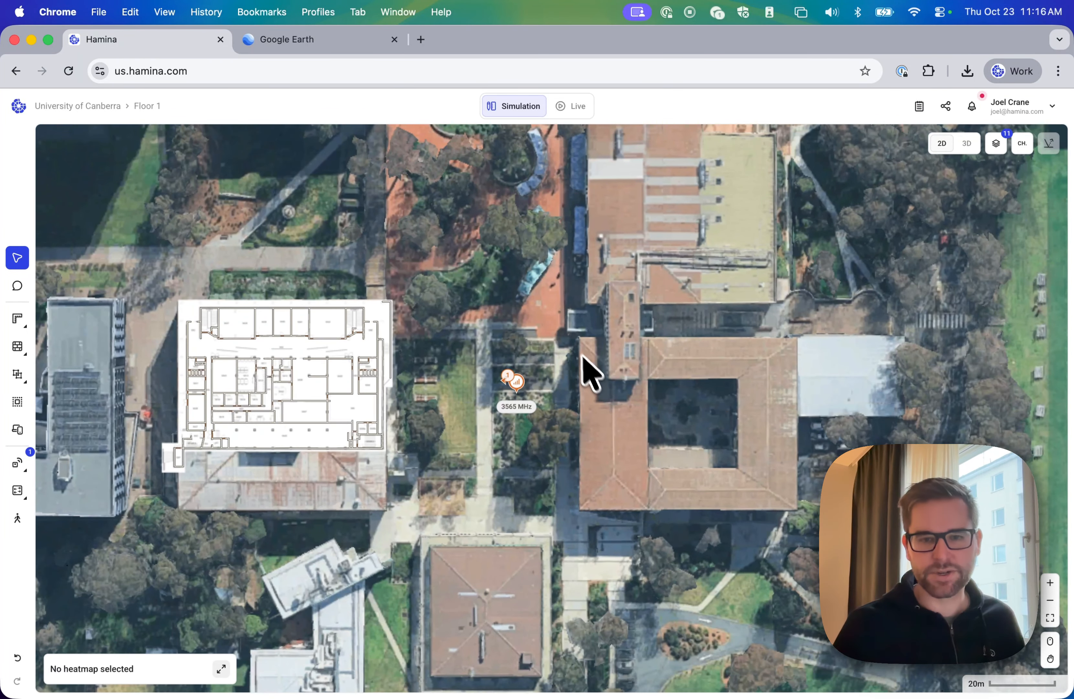
Step: Draw a Building - One Floor attenuating object over the courtyard building east of the access point
mouse_move(24, 381)
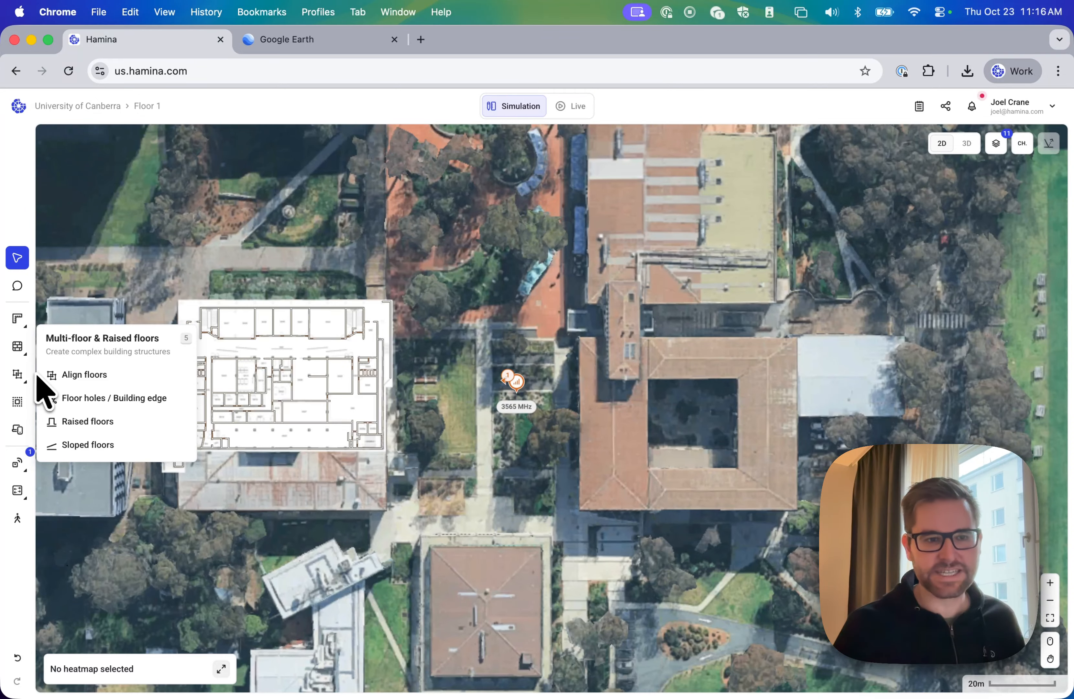
mouse_move(17, 351)
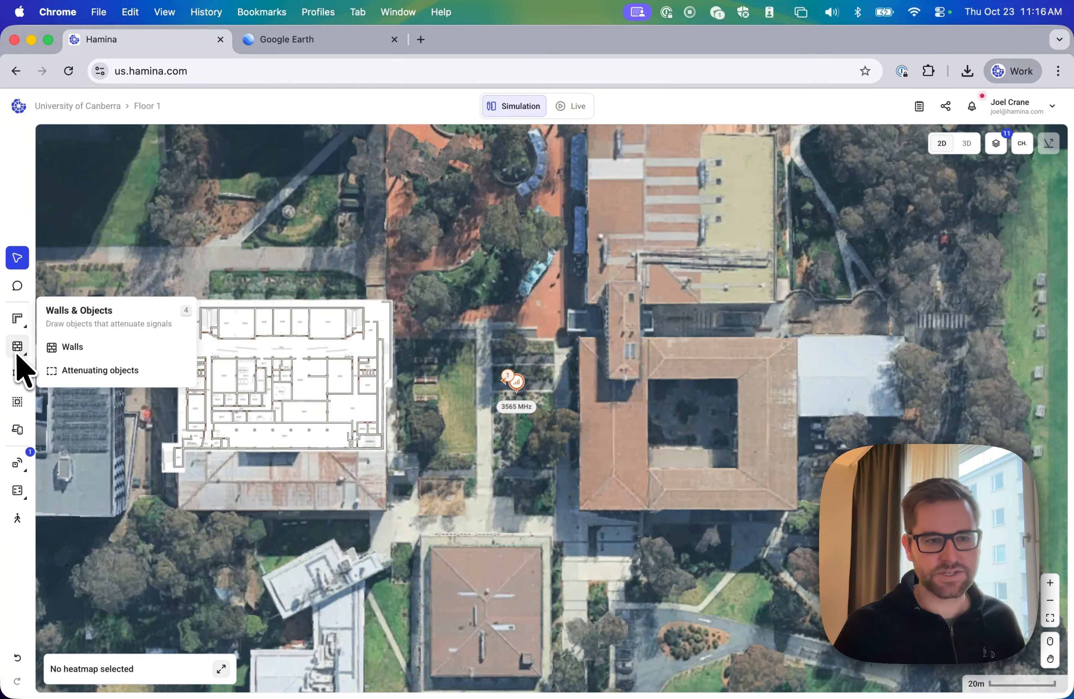
click(81, 371)
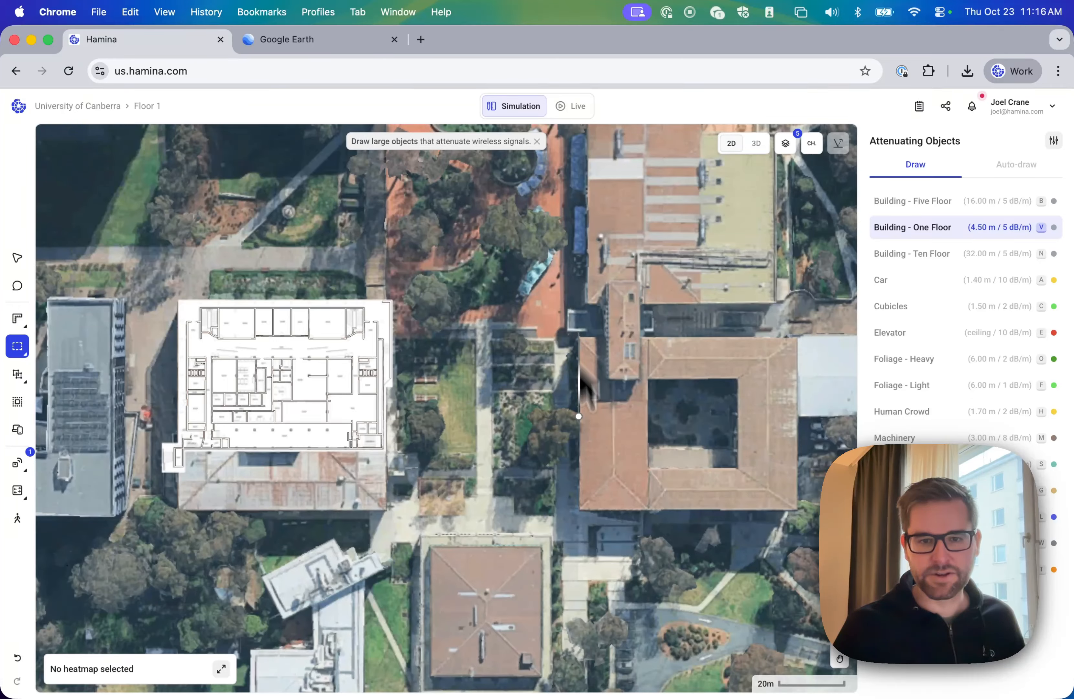
click(579, 510)
click(800, 509)
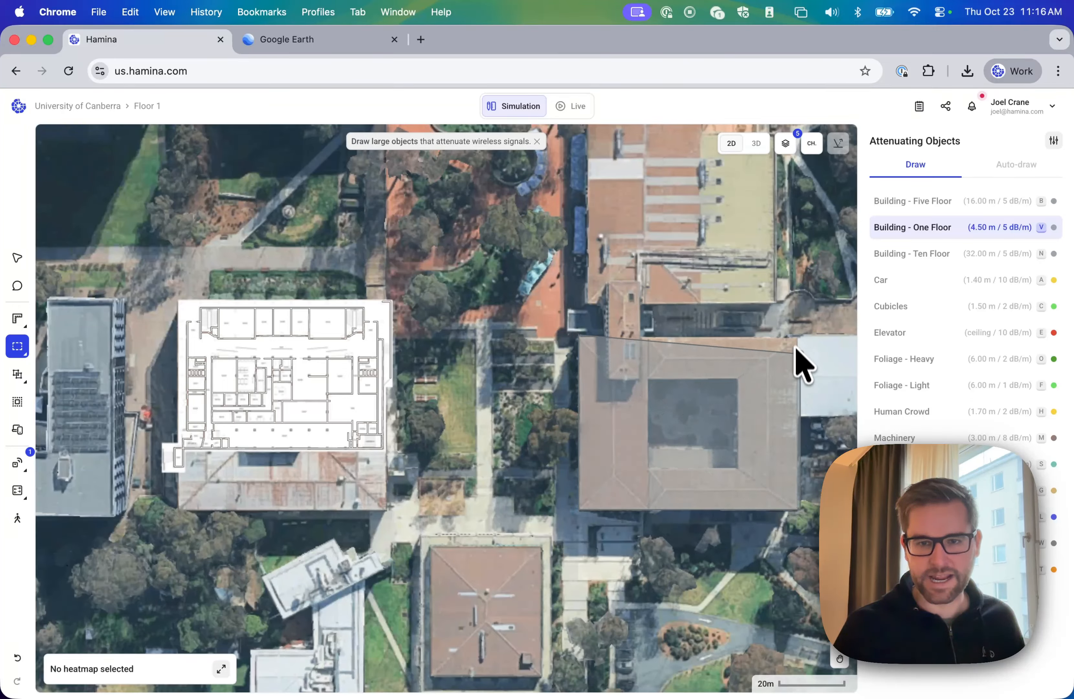
click(800, 335)
click(17, 257)
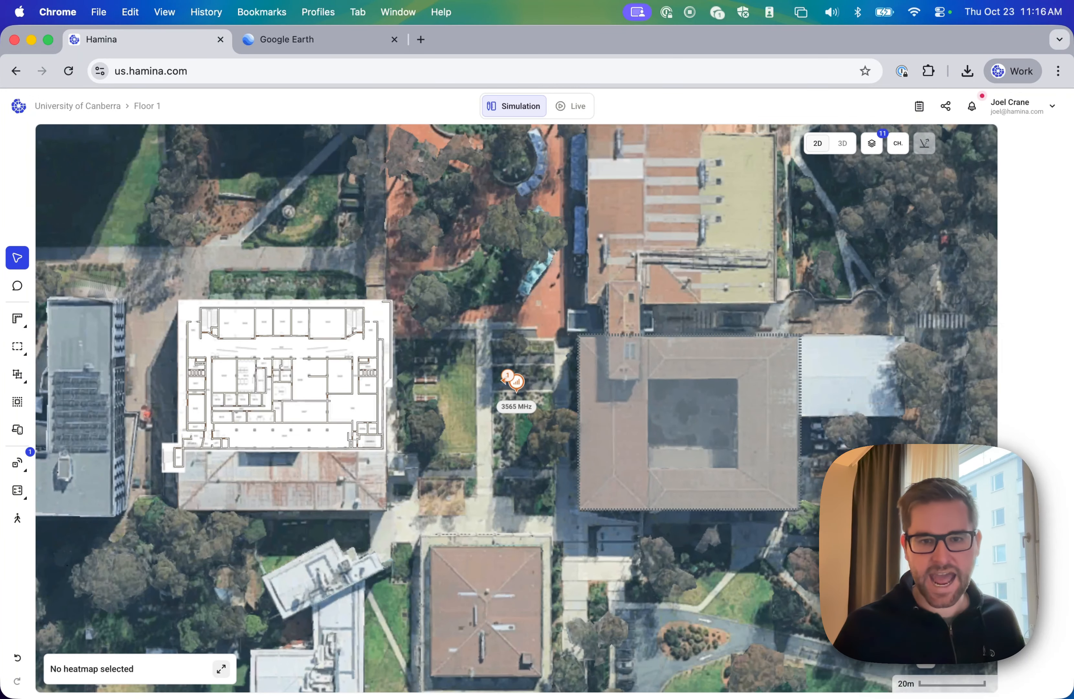
click(222, 669)
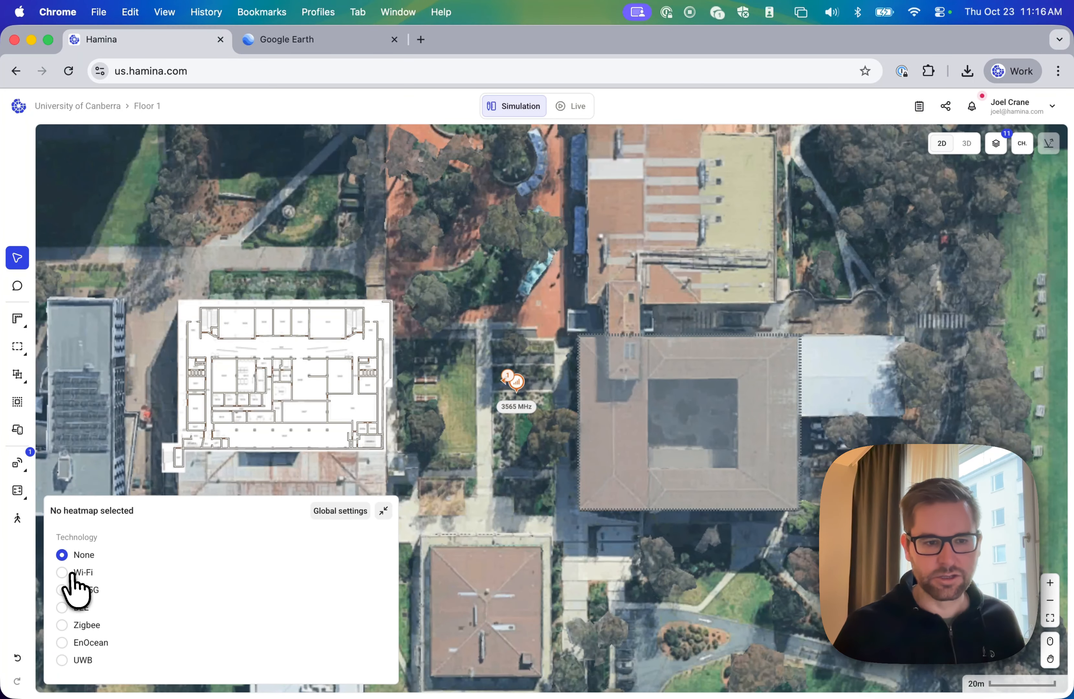
click(72, 570)
click(408, 298)
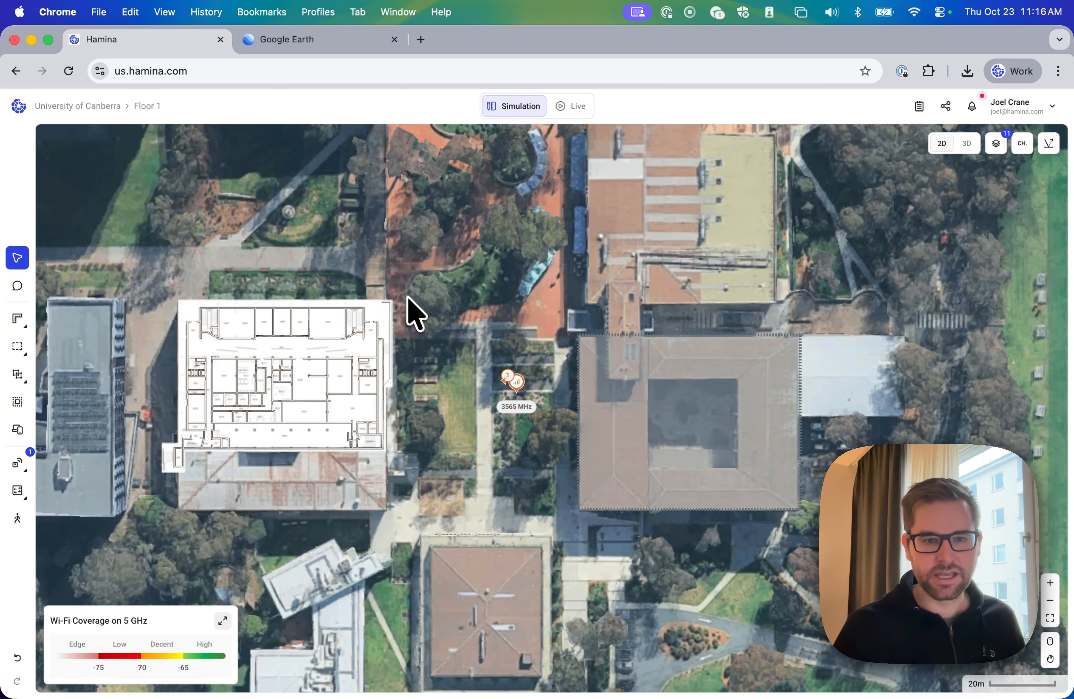
click(521, 391)
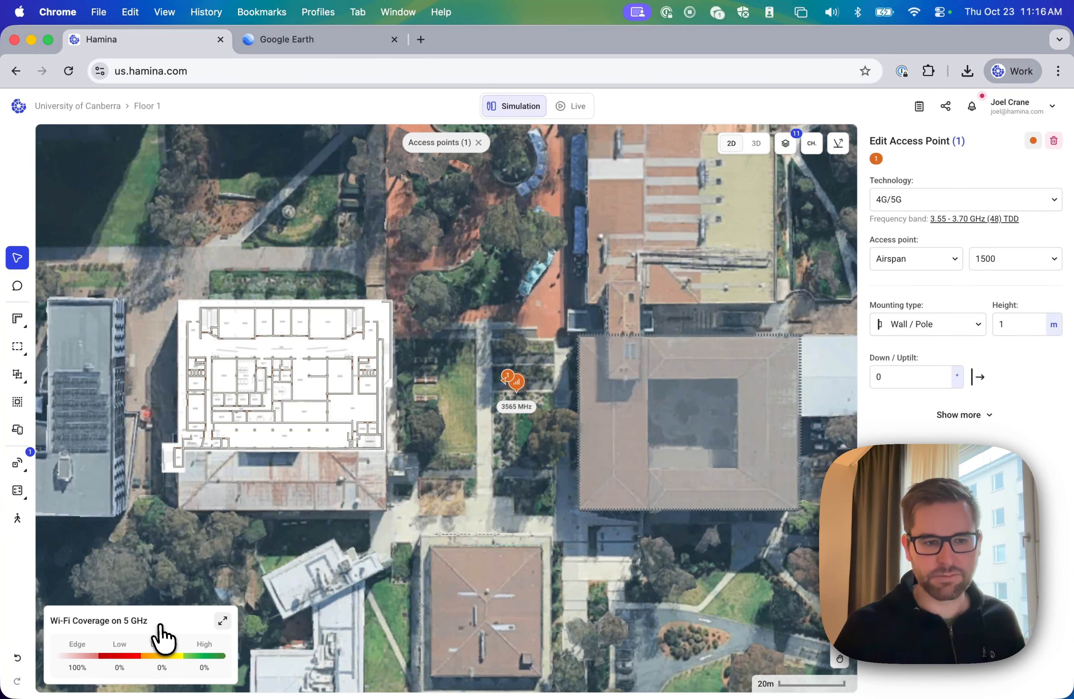
Step: Display the 4G/5G Max RSRP heatmap and move the outdoor access point slightly northeast to compare its coverage
click(157, 636)
click(65, 485)
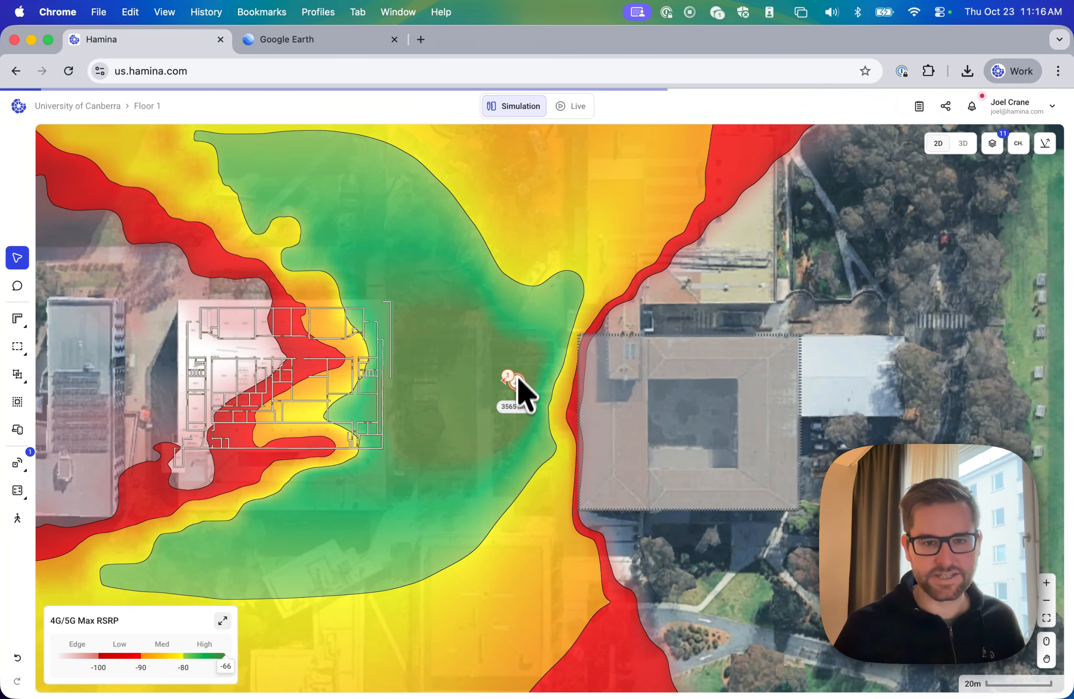
mouse_move(518, 391)
mouse_down()
mouse_move(515, 377)
mouse_move(590, 299)
mouse_move(525, 374)
mouse_up()
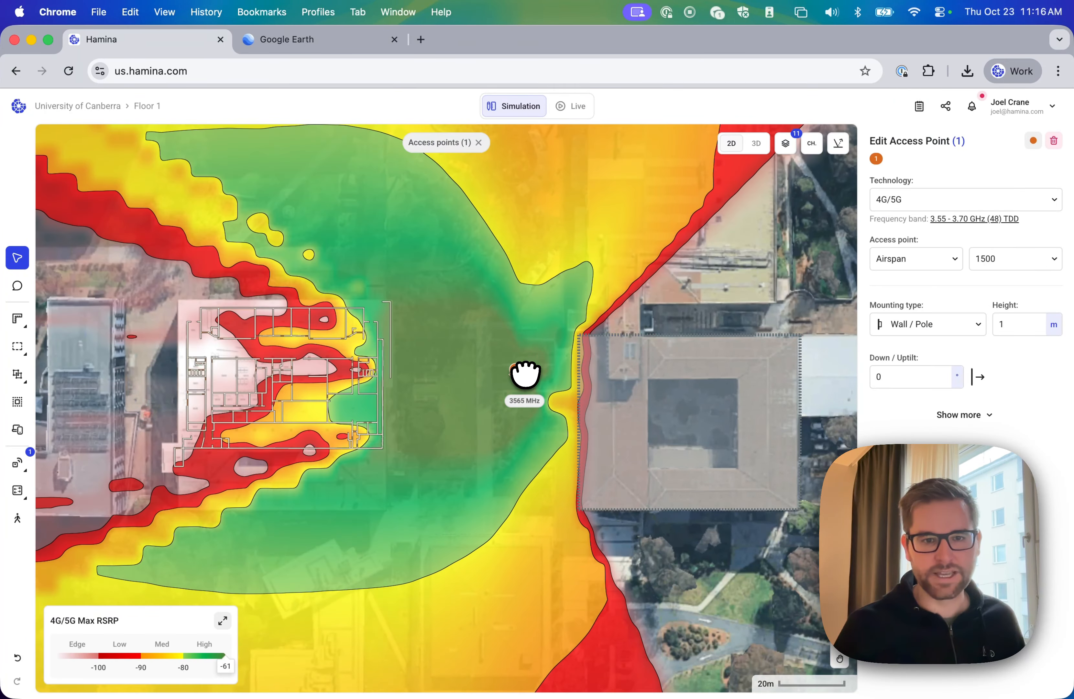
Step: Examine the outdoor access point's coverage across Floor 1 and its surroundings, and open Floor 2 to examine its 4G/5G heatmap
click(549, 315)
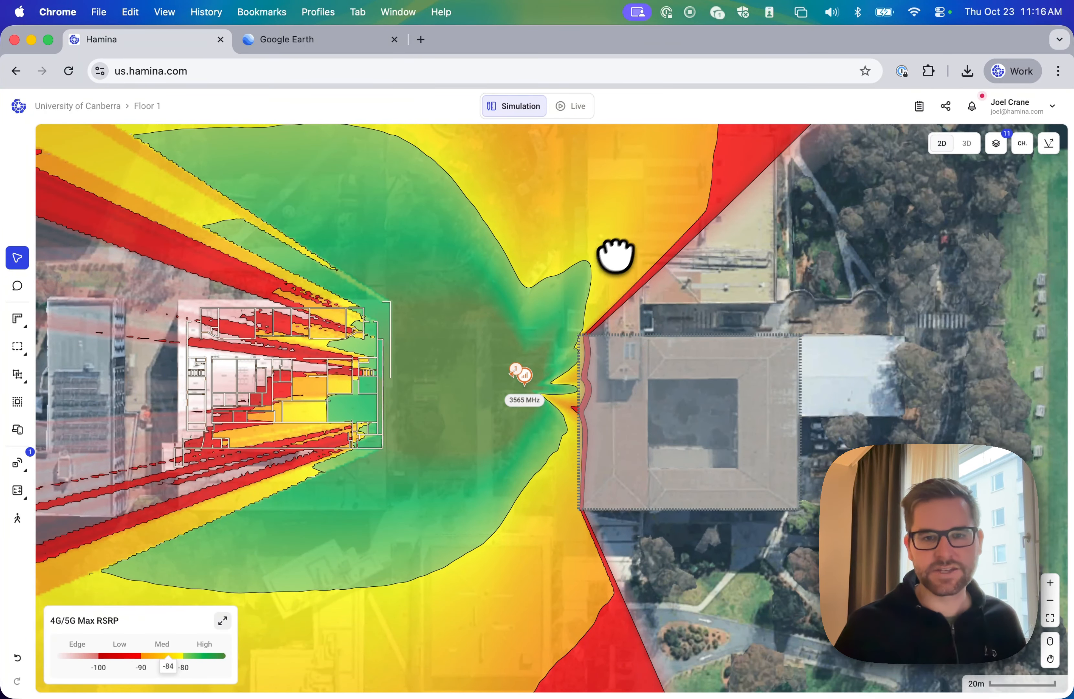
drag(516, 310, 517, 317)
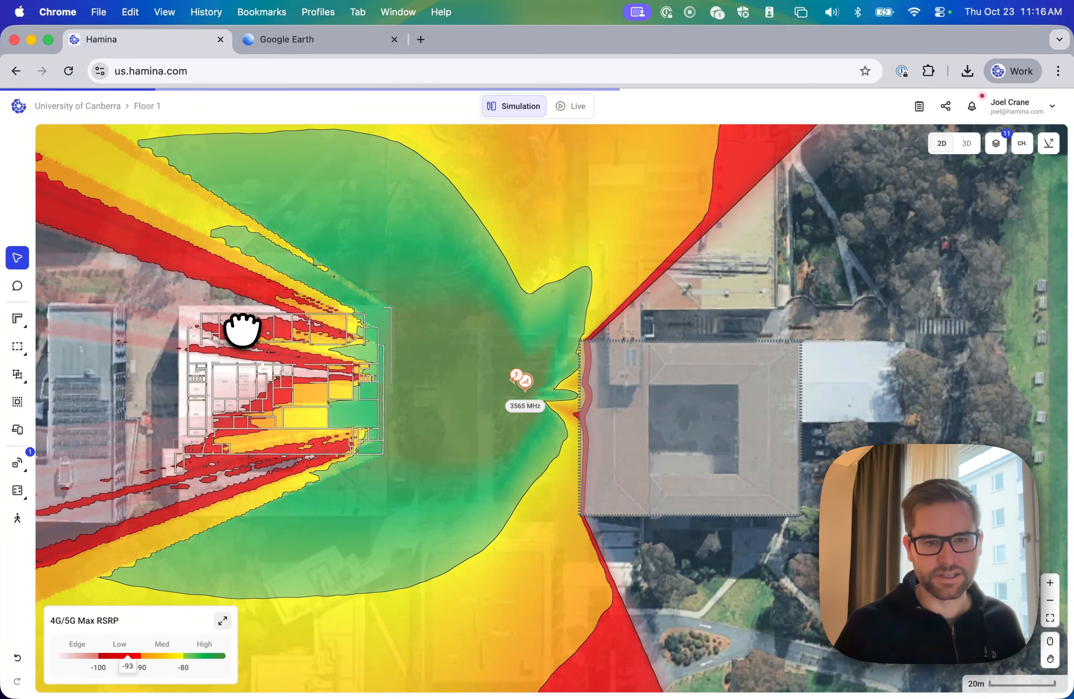
drag(217, 331, 308, 332)
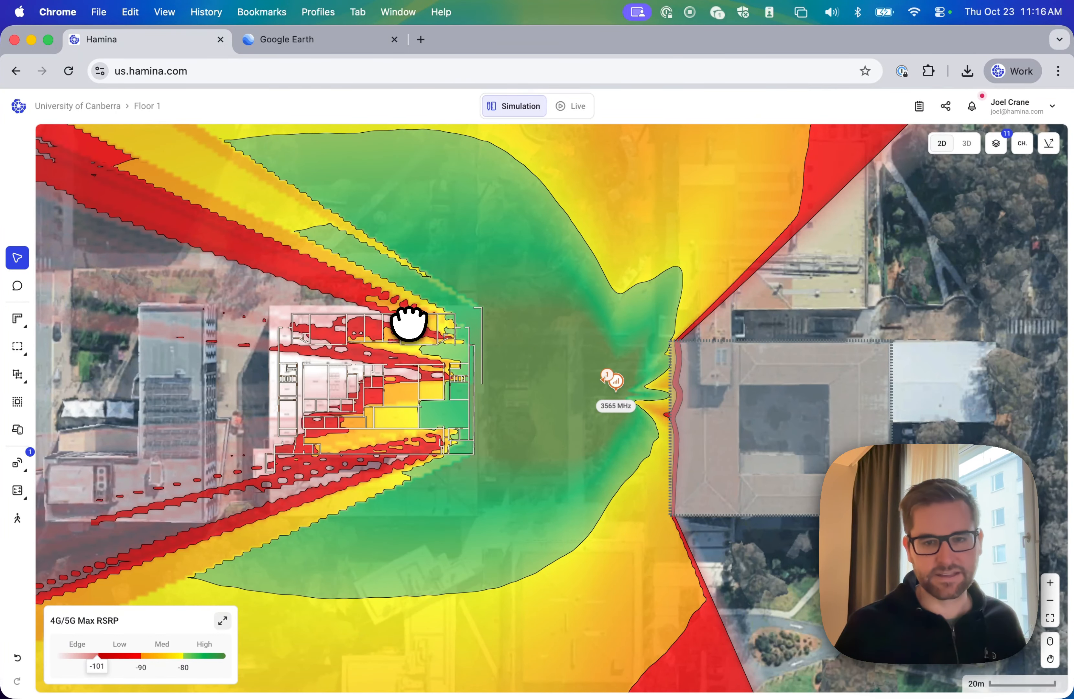
click(147, 106)
mouse_move(199, 179)
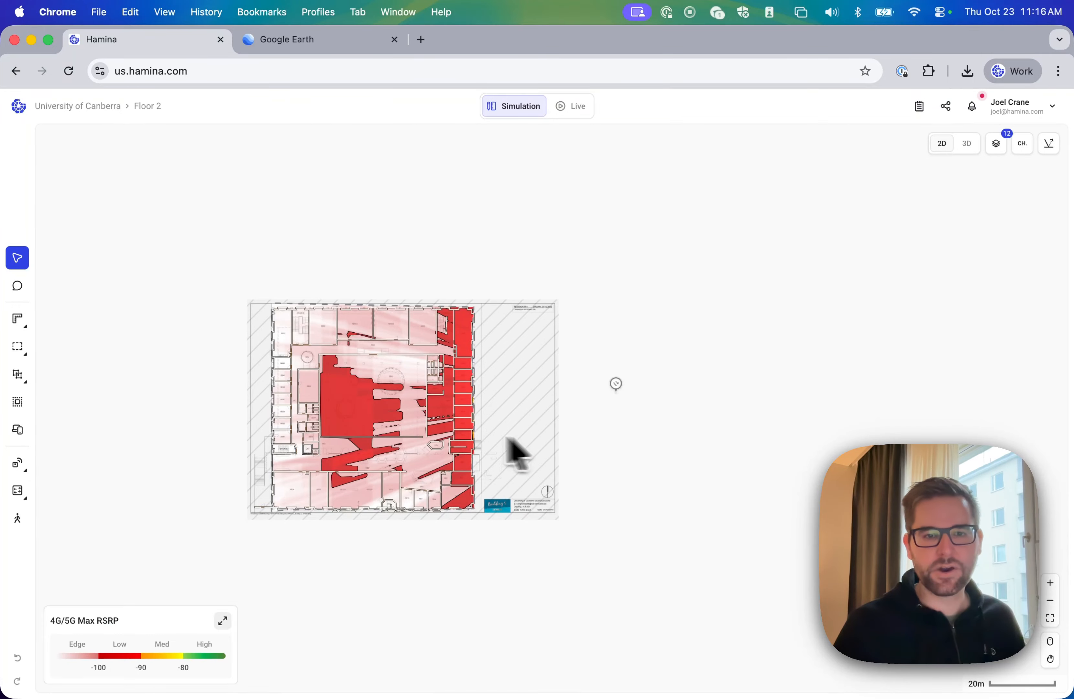
scroll(336, 426, up, 5)
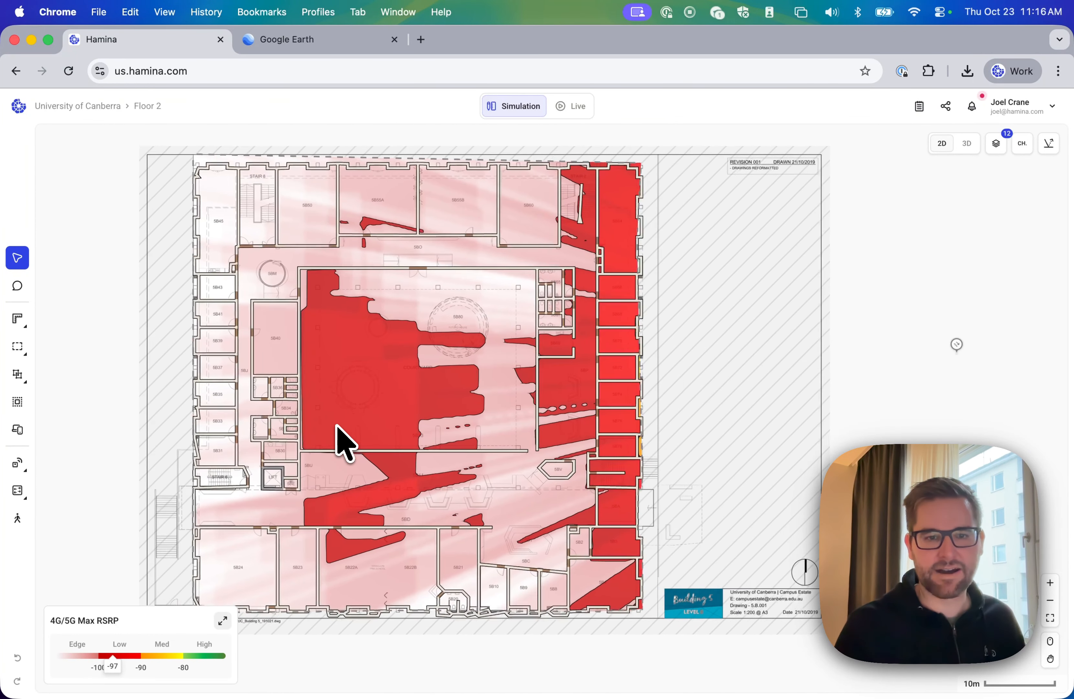
key(space)
drag(442, 423, 424, 400)
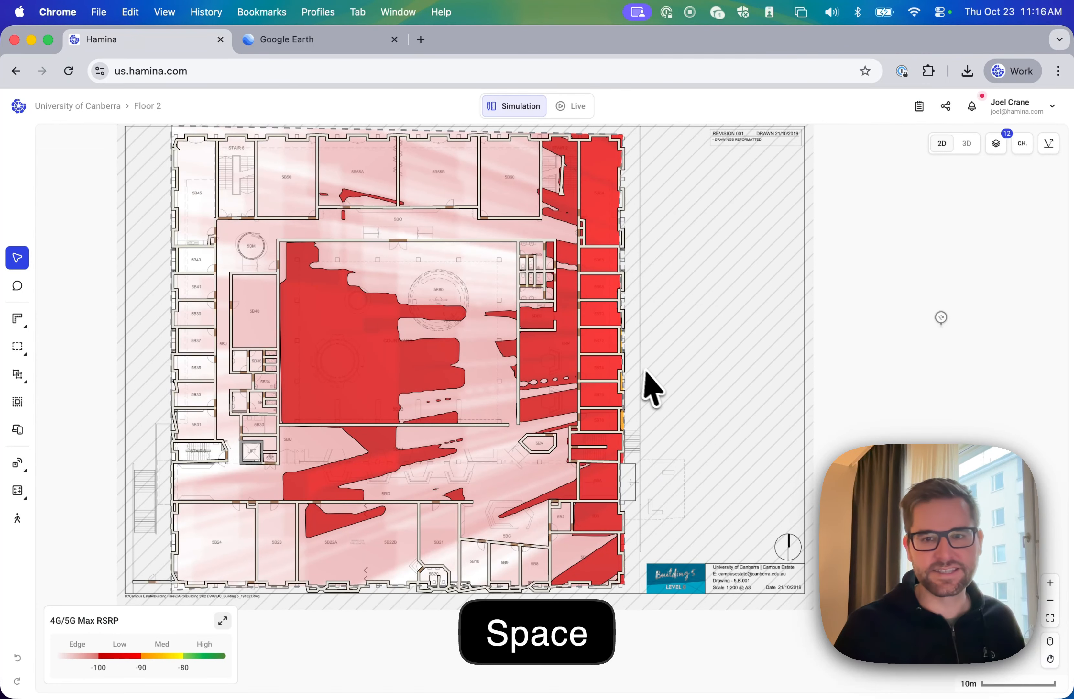
Step: Return to Floor 1 and check the outdoor access point's mounting height
click(150, 107)
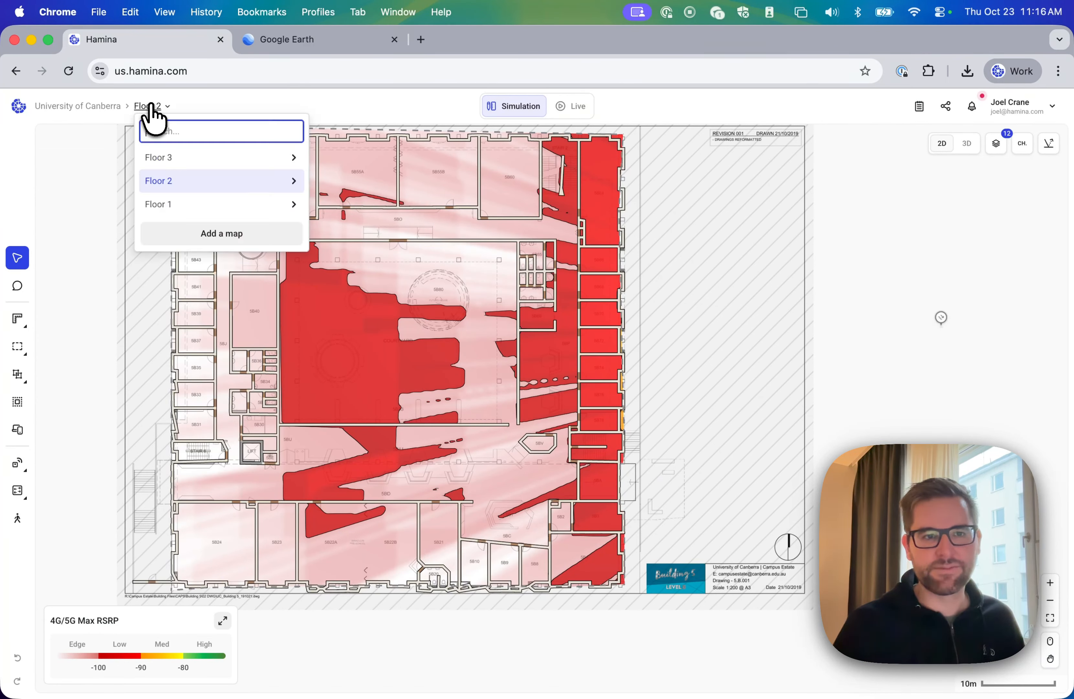
click(169, 208)
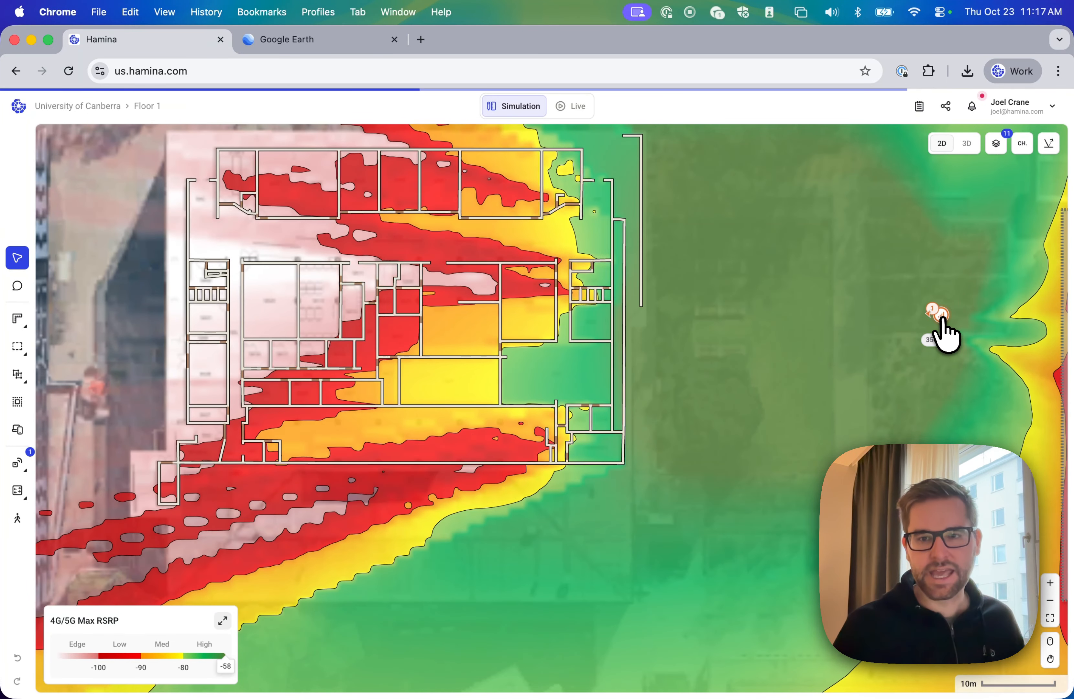
click(937, 315)
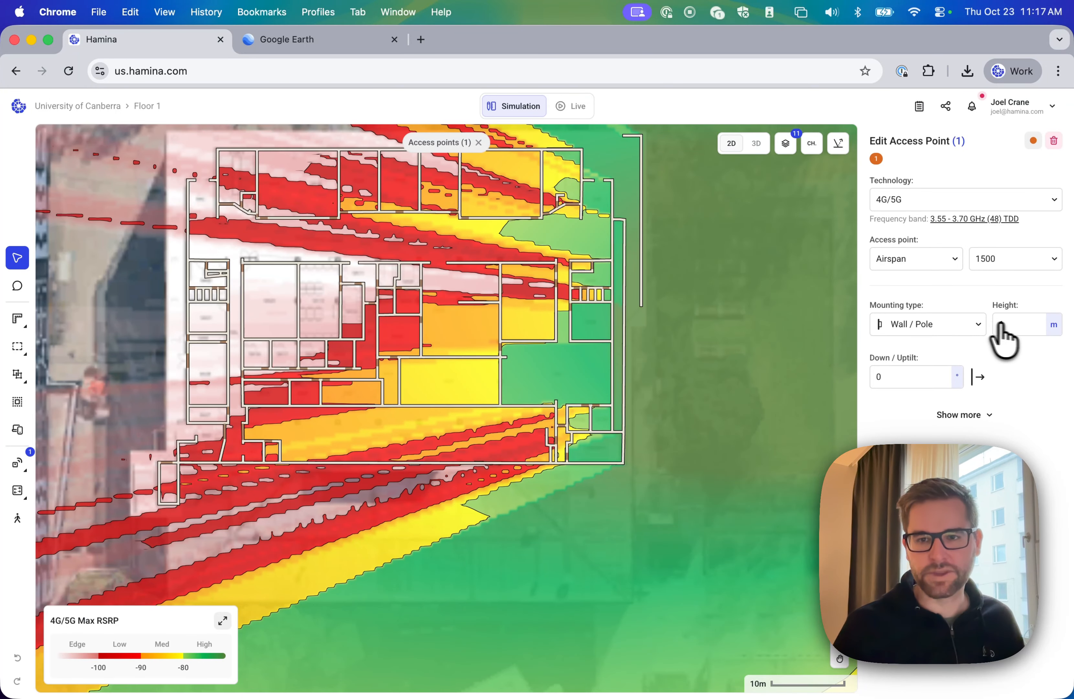
click(1011, 328)
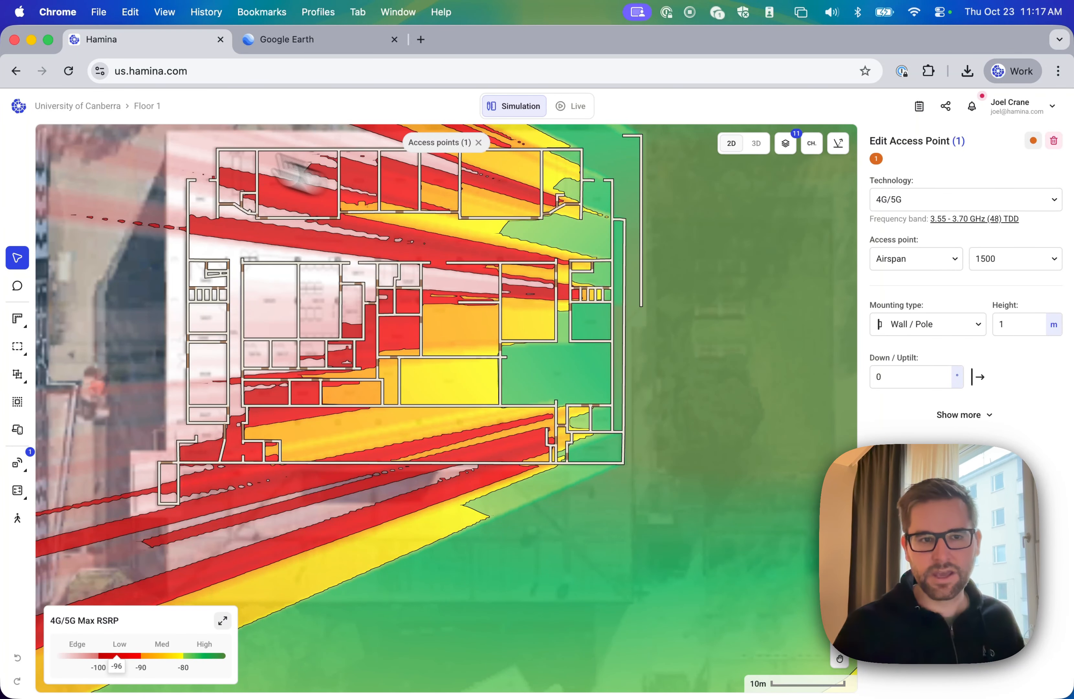
Step: Open Floor 2 and examine in 3D how its floor slab extends beyond the building's outer walls
click(149, 107)
click(169, 204)
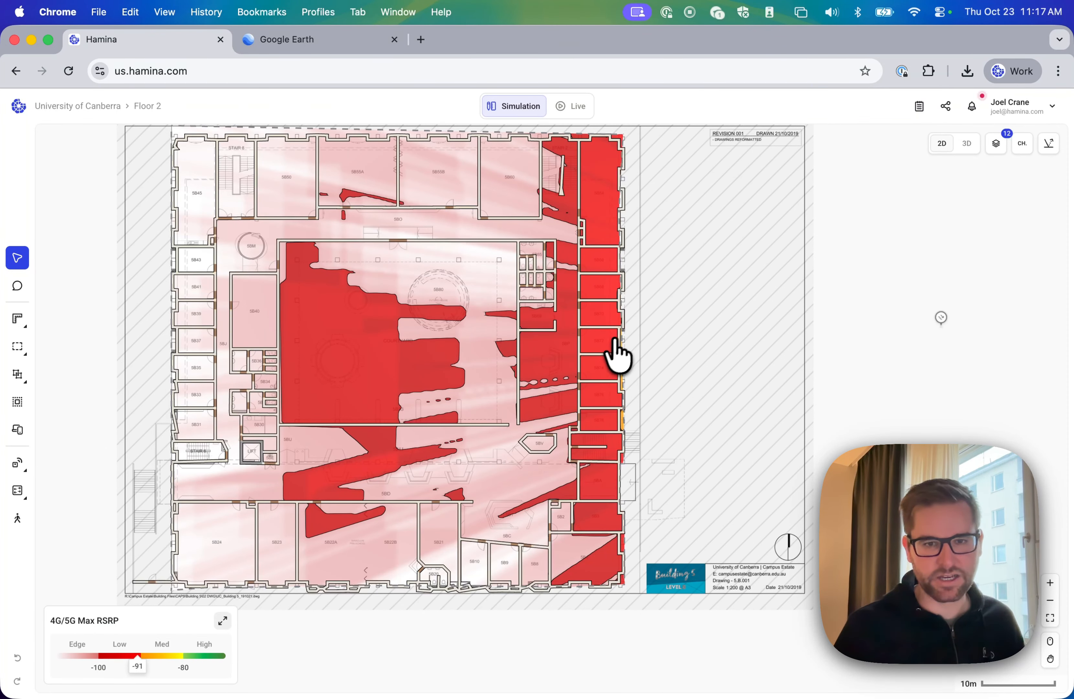
click(972, 145)
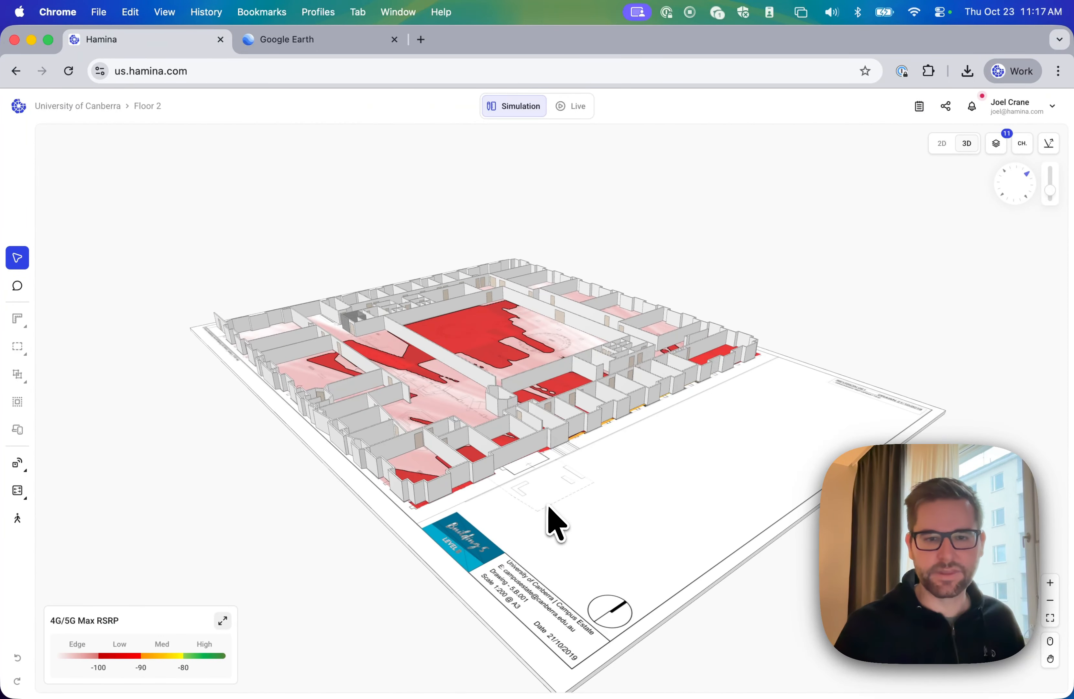
scroll(548, 507, right, 2)
scroll(548, 507, up, 5)
scroll(548, 507, down, 3)
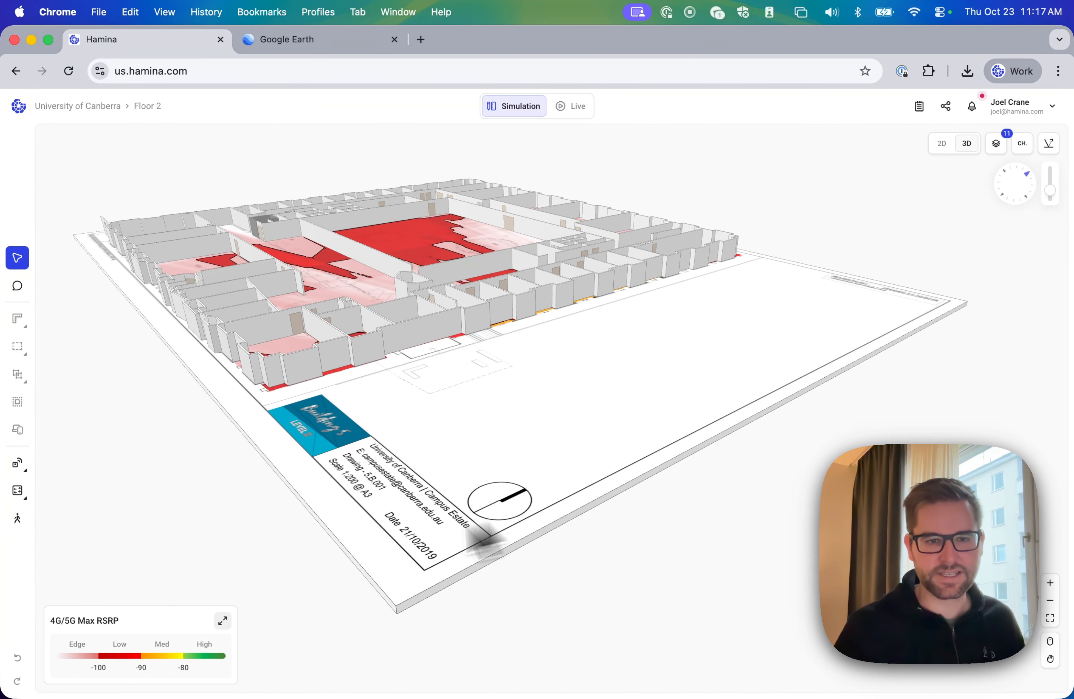
mouse_move(384, 545)
mouse_down()
mouse_move(679, 500)
mouse_move(453, 501)
mouse_move(388, 553)
mouse_up()
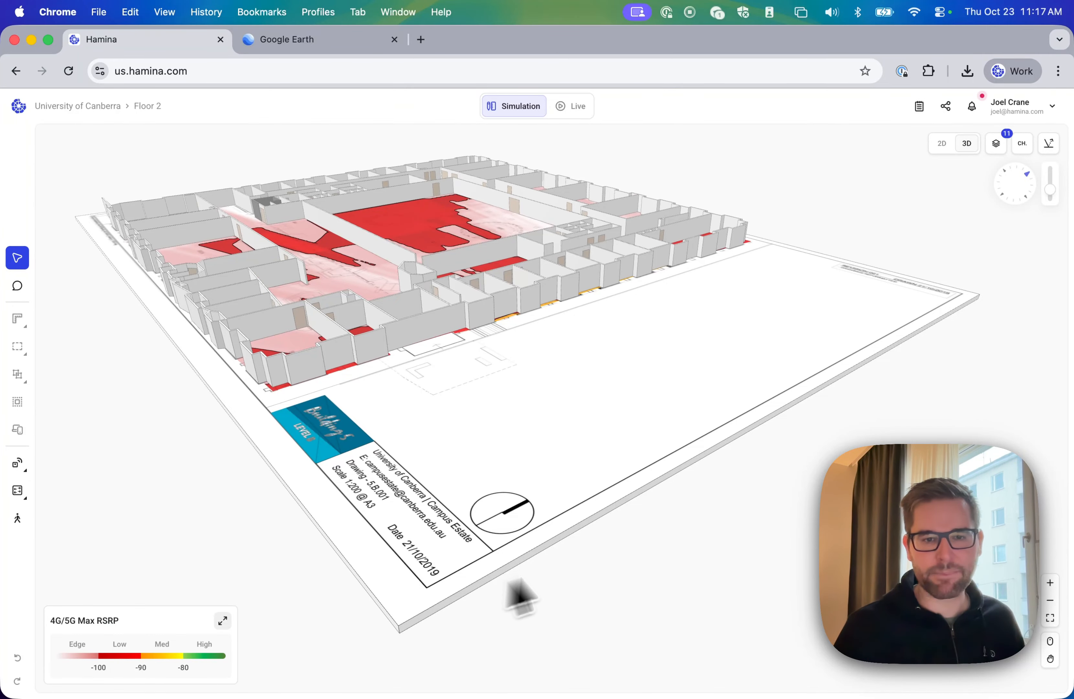
Step: Draw a building edge around Floor 2's outer walls in 2D and cut away the floor outside the building
click(942, 146)
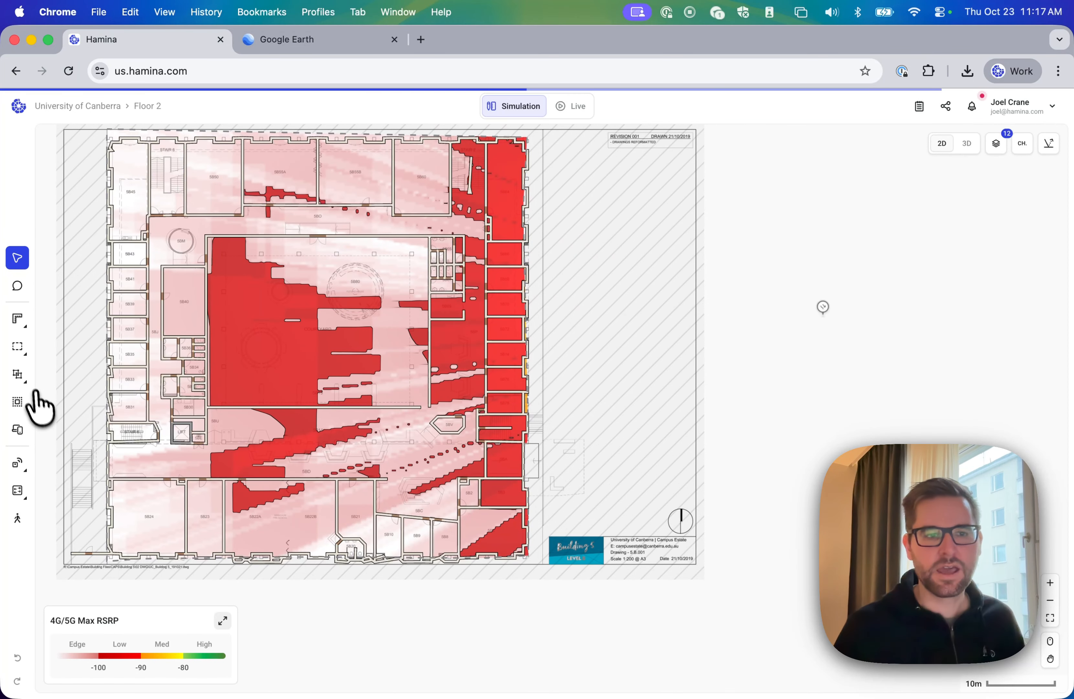
click(27, 399)
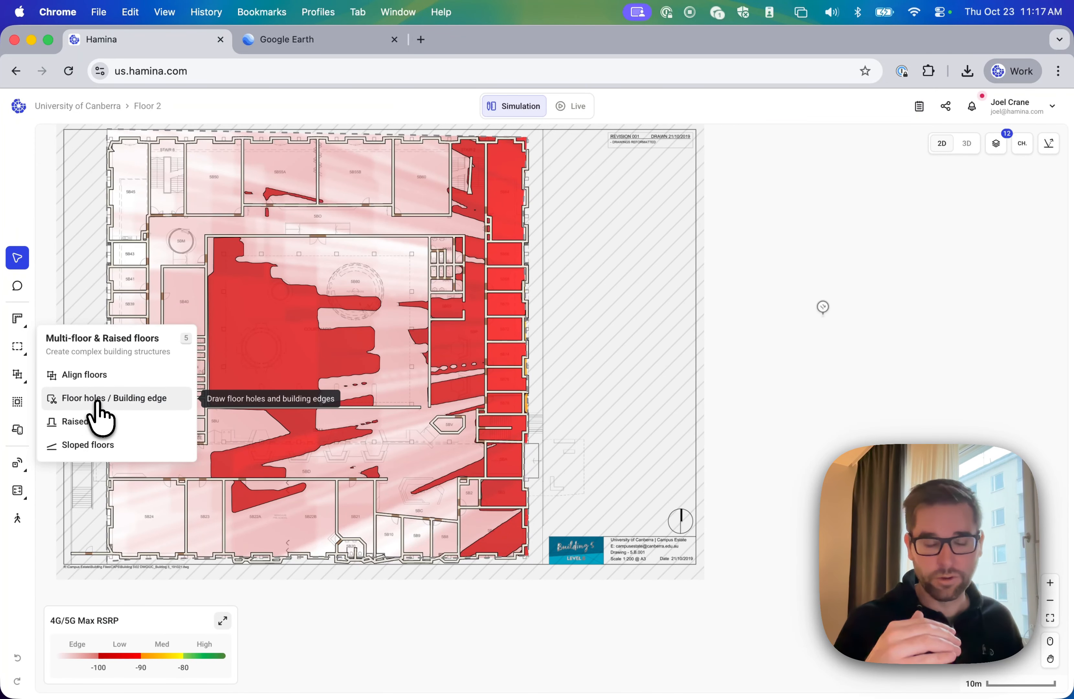
click(131, 401)
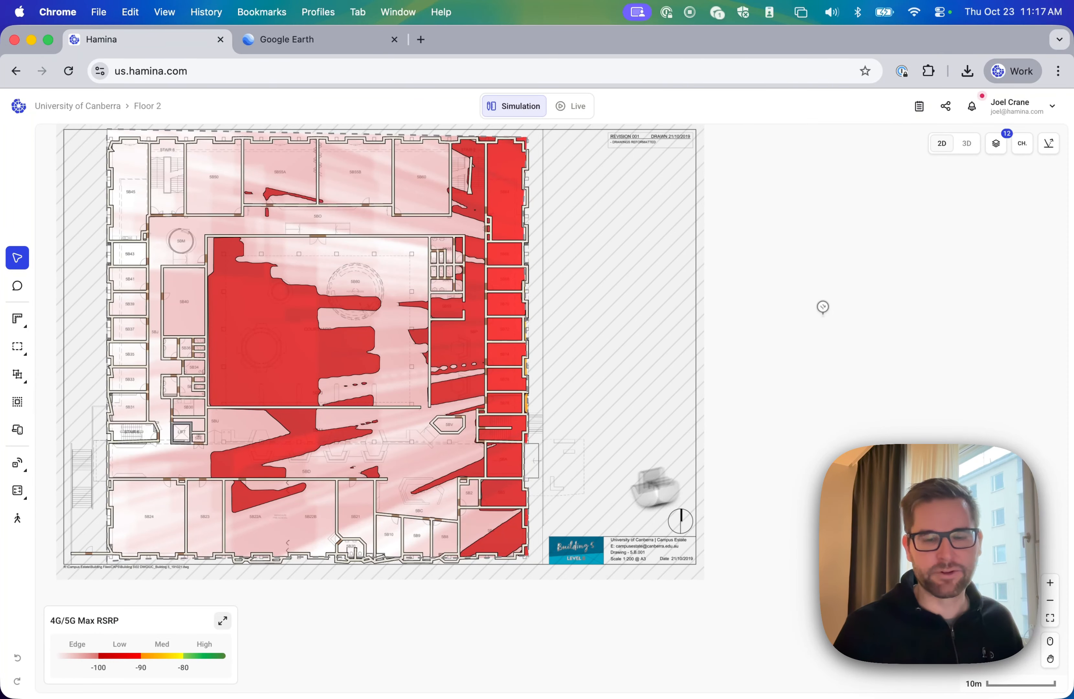
mouse_move(17, 388)
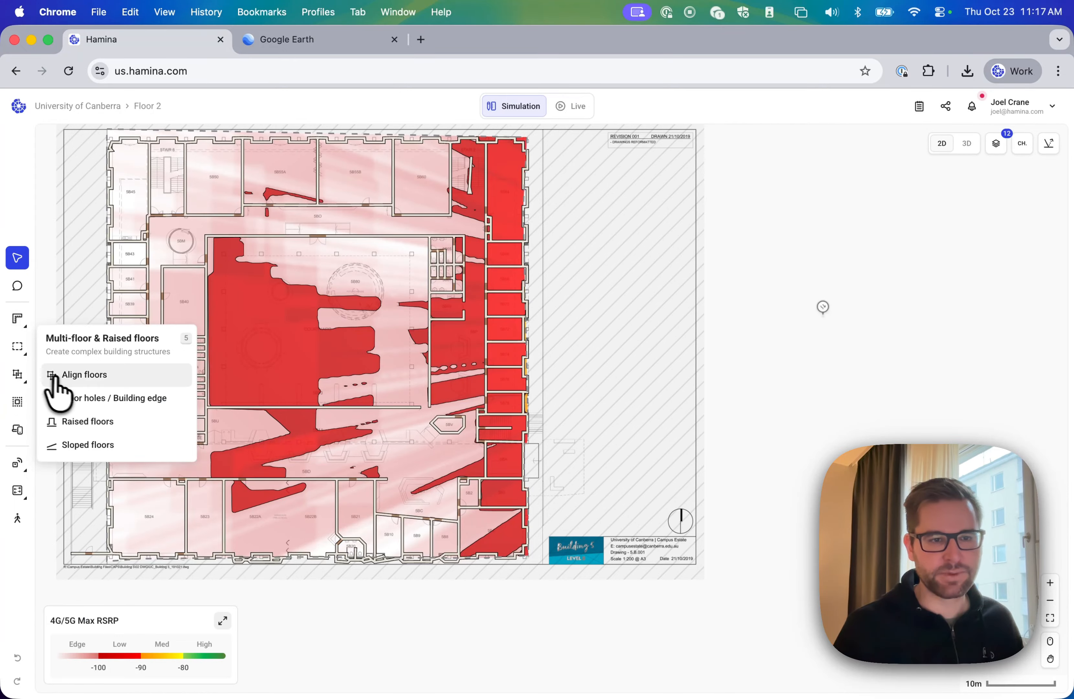
click(105, 397)
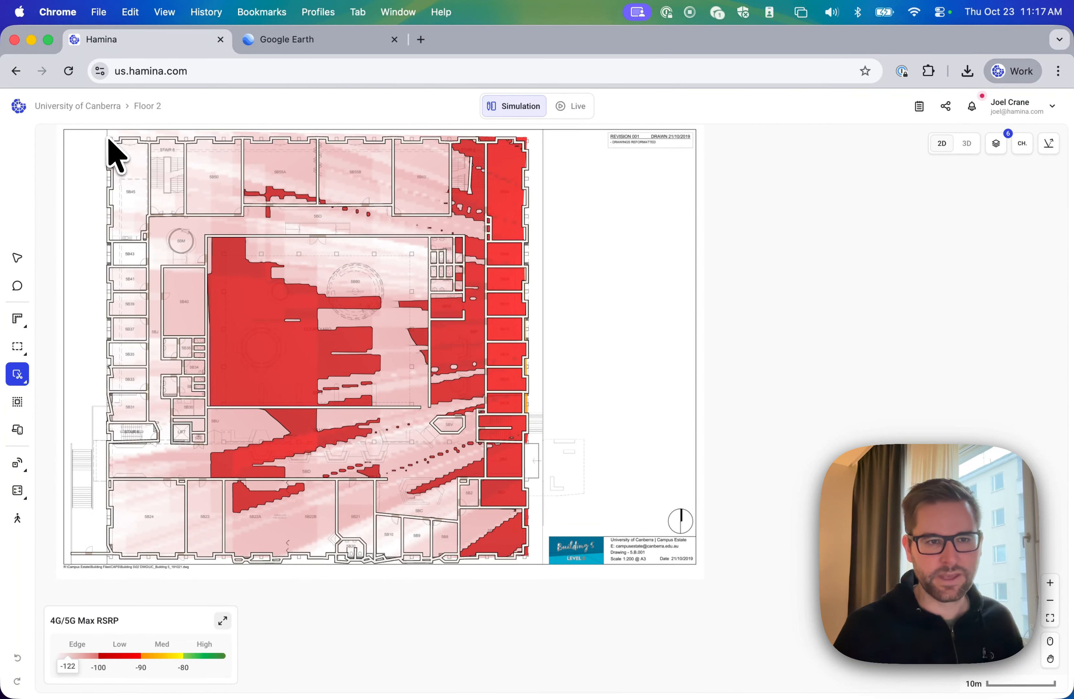
drag(106, 136, 526, 555)
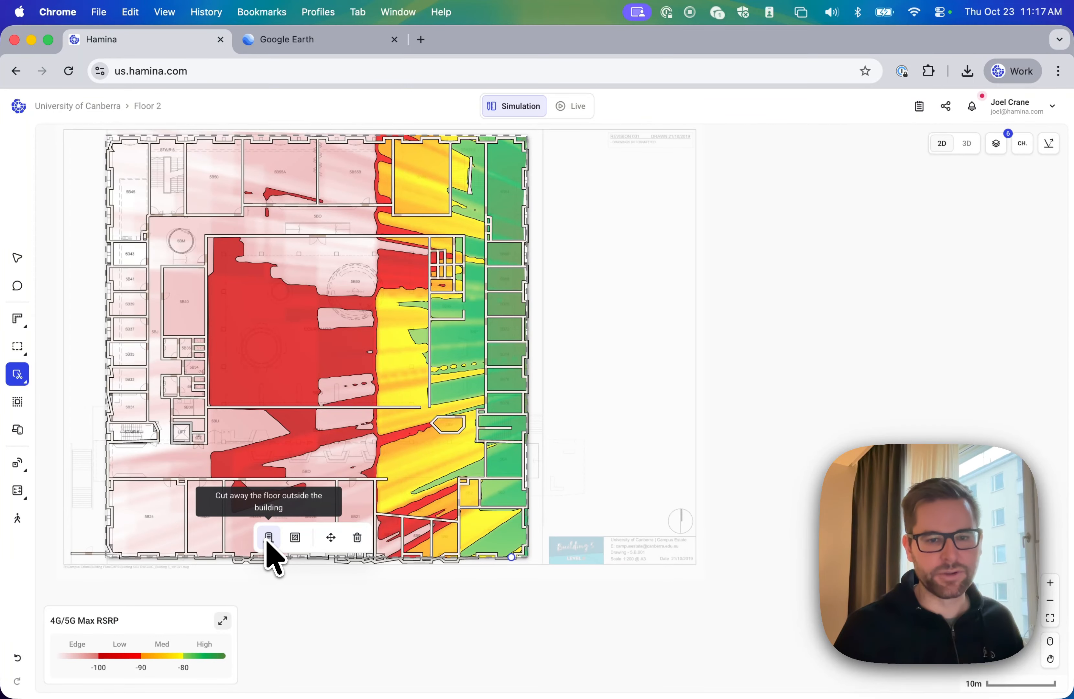
Step: Inspect Floor 2's trimmed slab edge and coverage in 3D, and return to the 2D plan
click(17, 258)
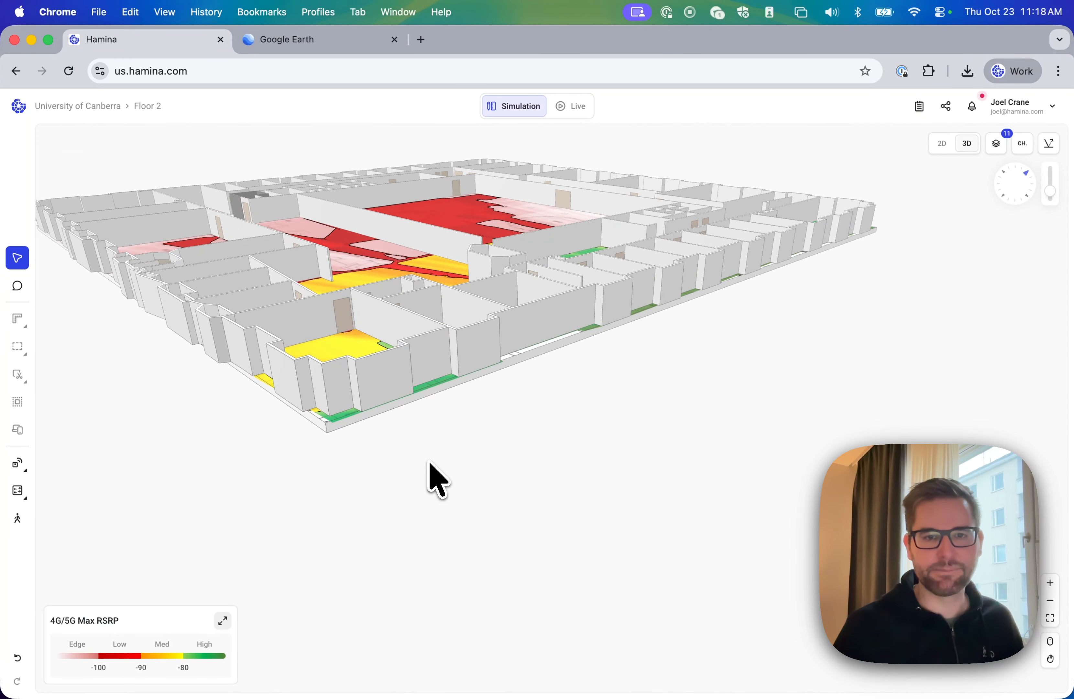
key(space)
mouse_move(402, 574)
mouse_down()
mouse_move(587, 576)
mouse_move(414, 568)
mouse_up()
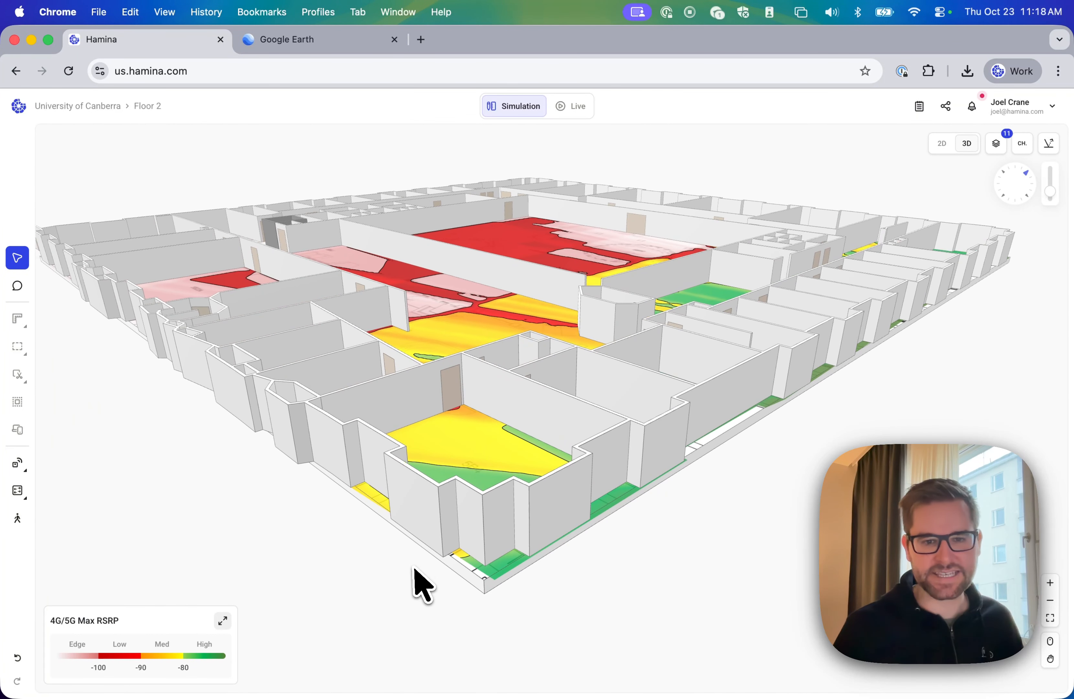
click(942, 143)
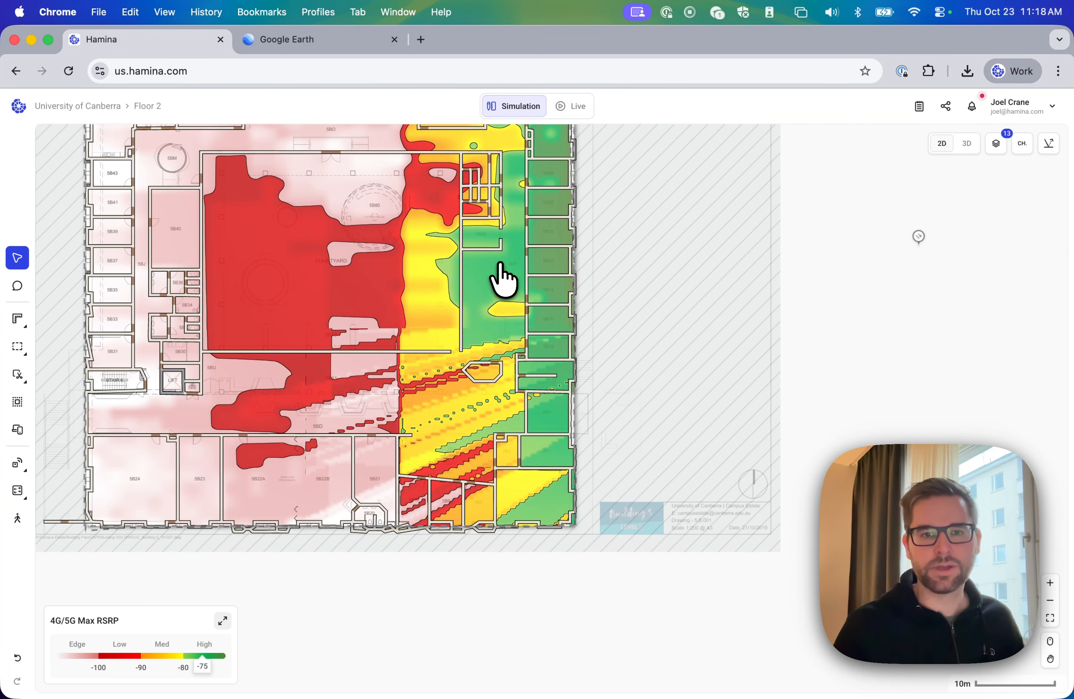
Step: Open Floor 1 and set the outdoor access point's mounting height to 4 m
click(148, 108)
mouse_move(182, 207)
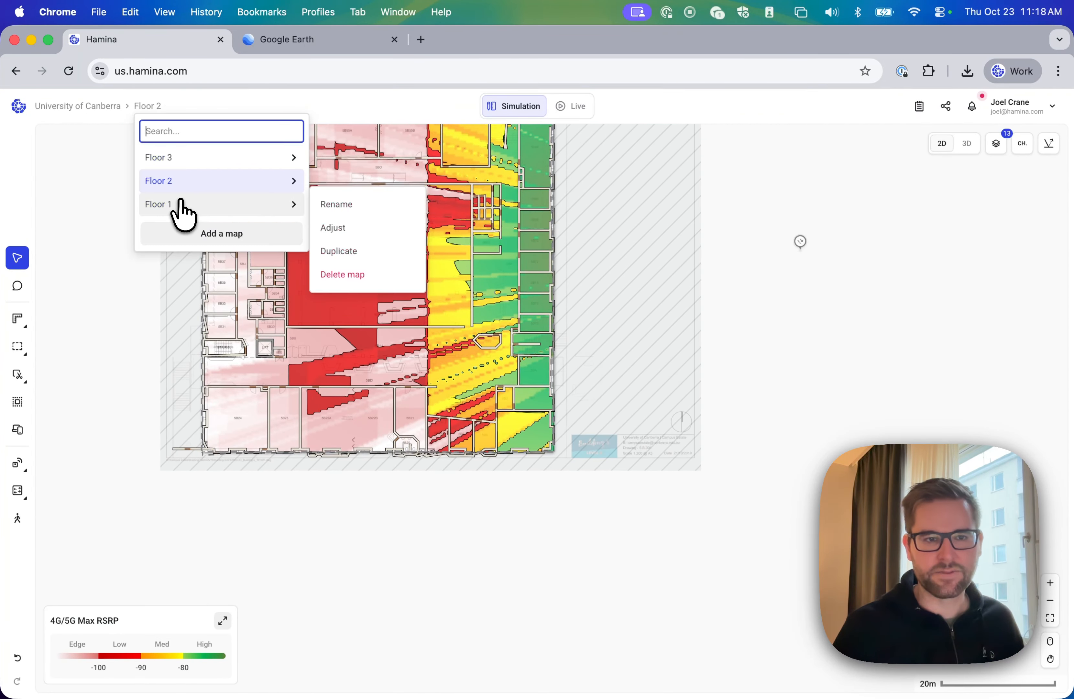
scroll(599, 320, up, 3)
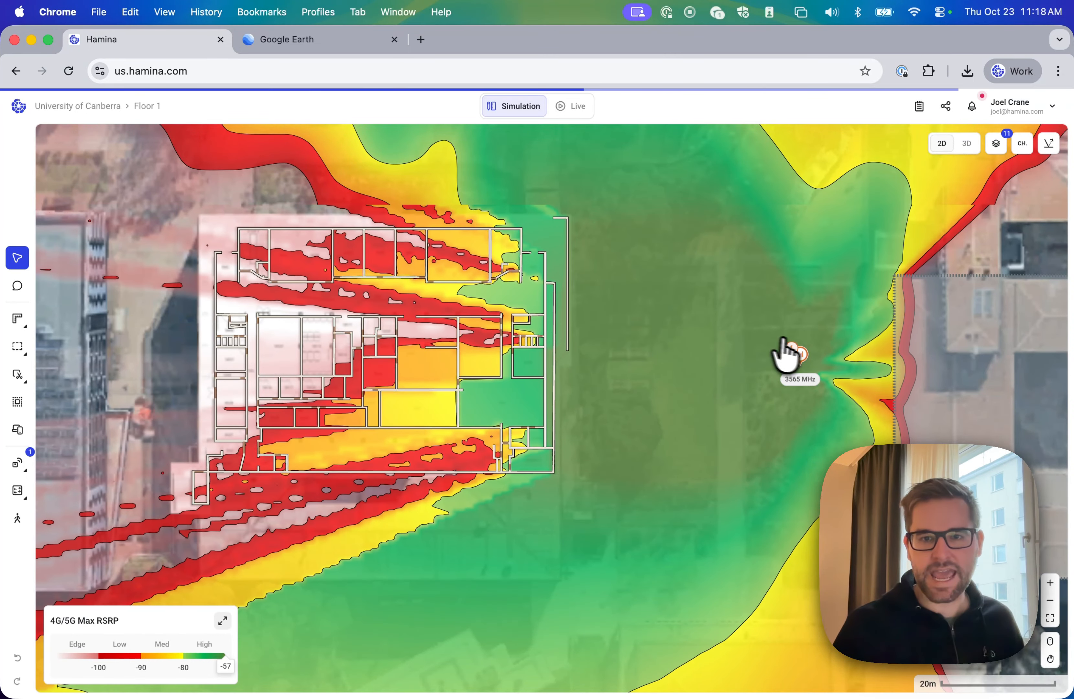
click(801, 360)
click(1018, 325)
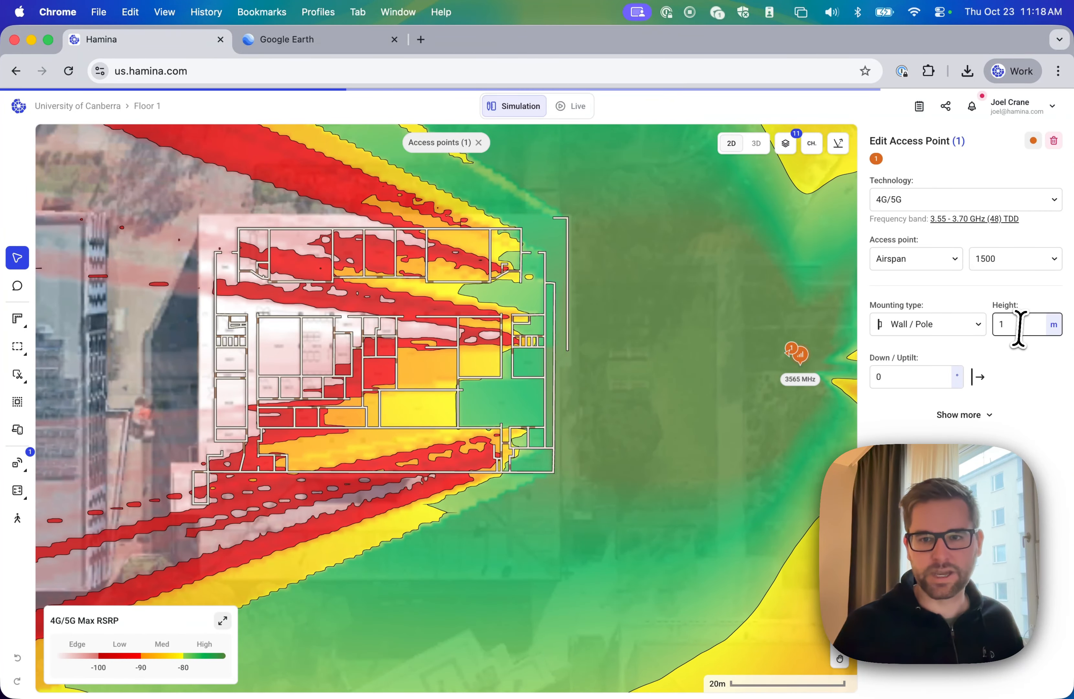
double_click(1019, 324)
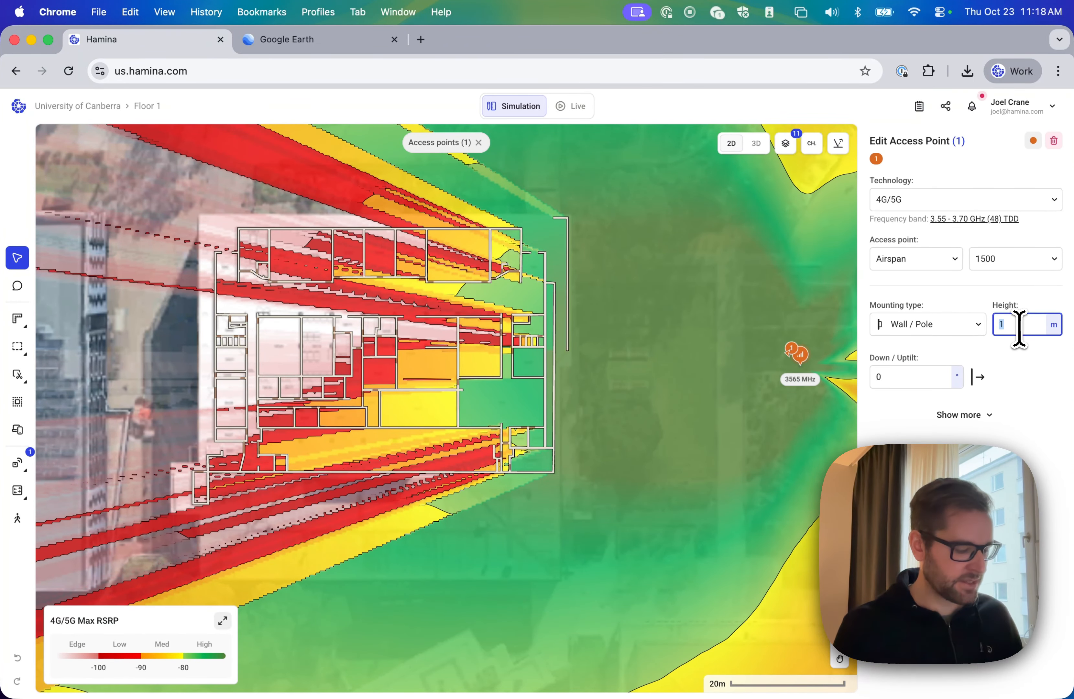
text(4)
key(Return)
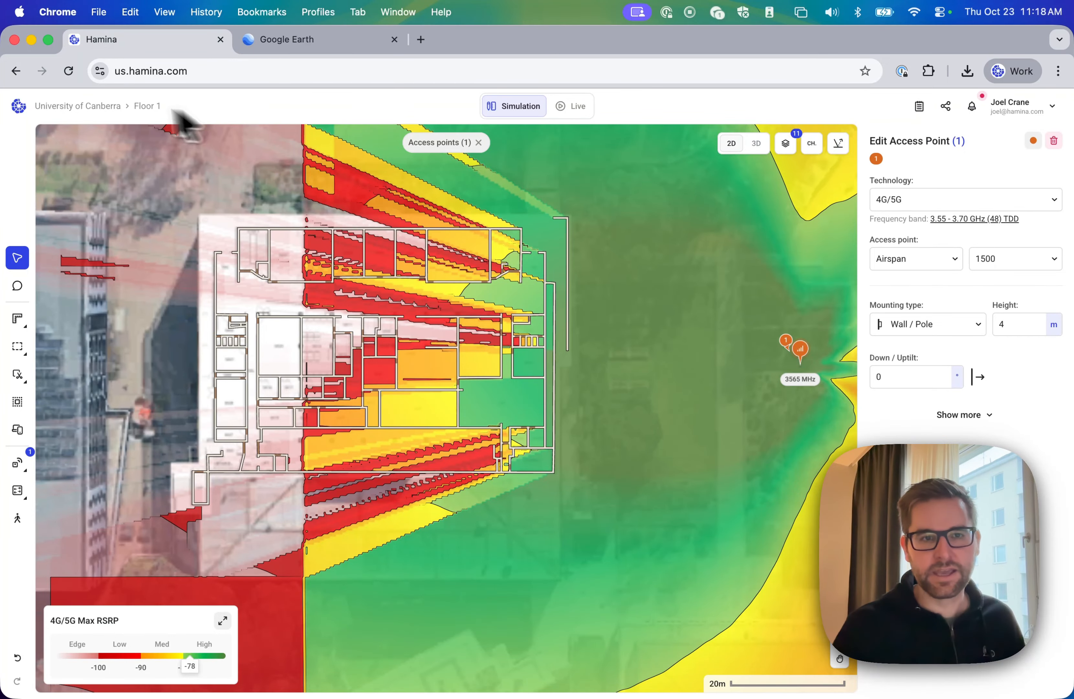
Step: Open Floor 2 and delete only its building-edge floor hole, keeping the walls and scope zone
click(149, 107)
click(190, 183)
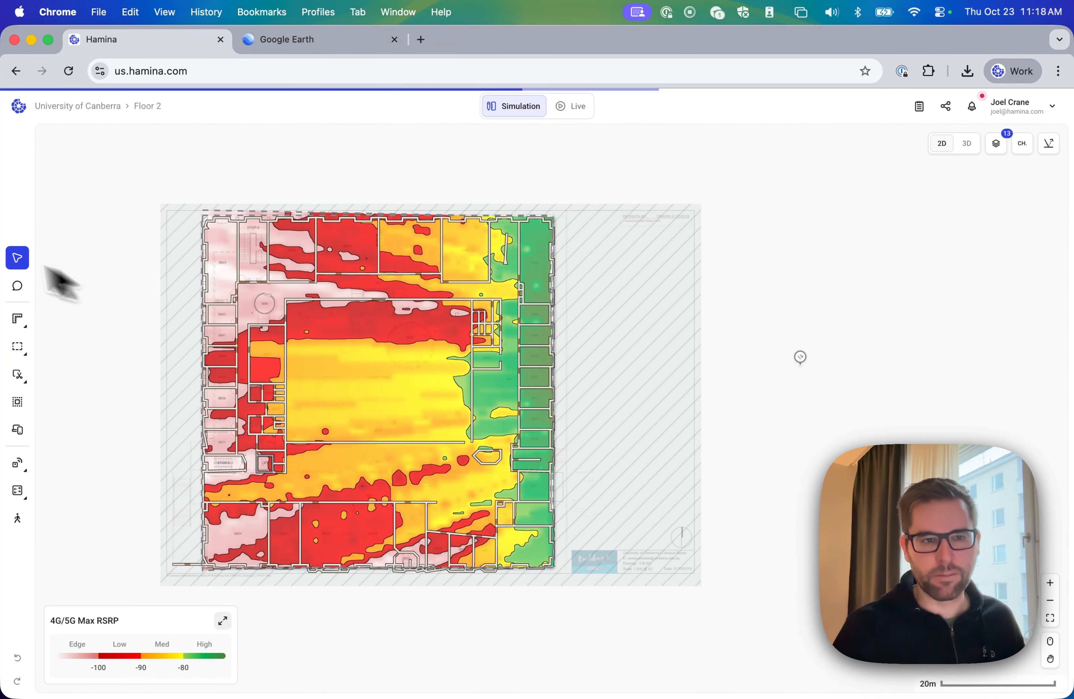
key(super+a)
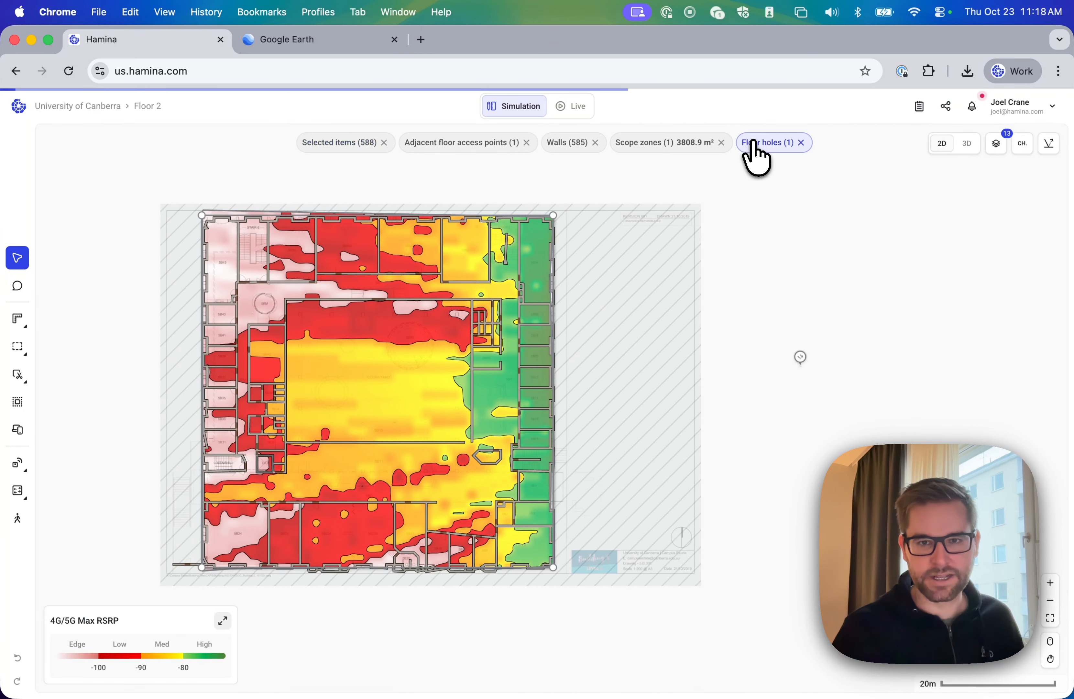
key(BackSpace)
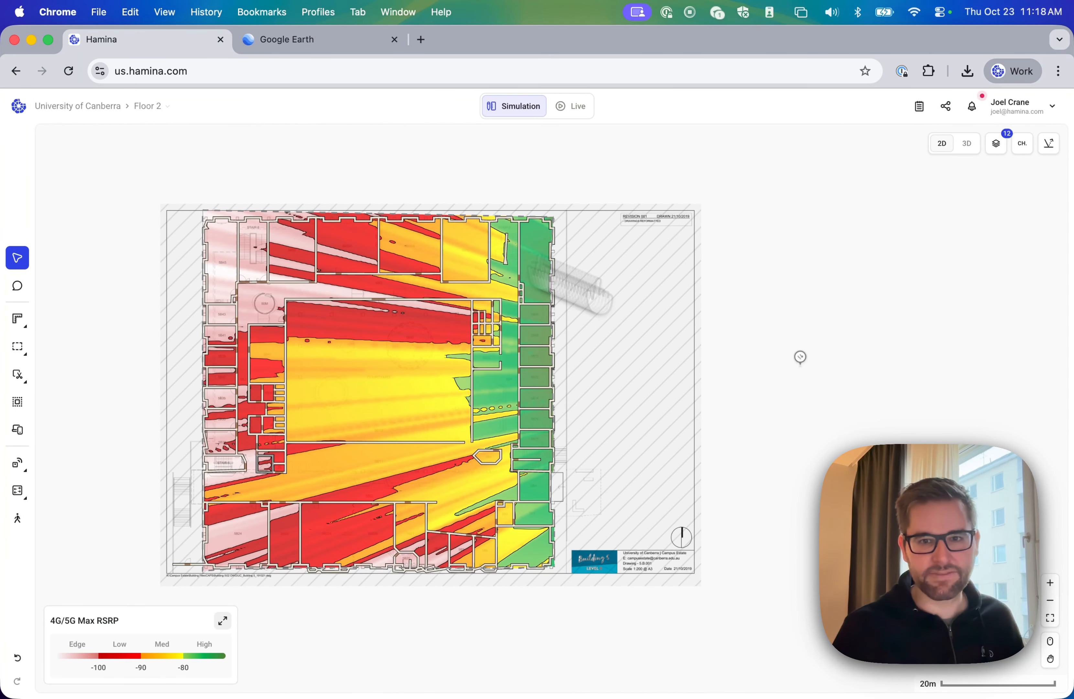
Step: Open Floor 1 and review the outdoor access point's mounting height
click(143, 105)
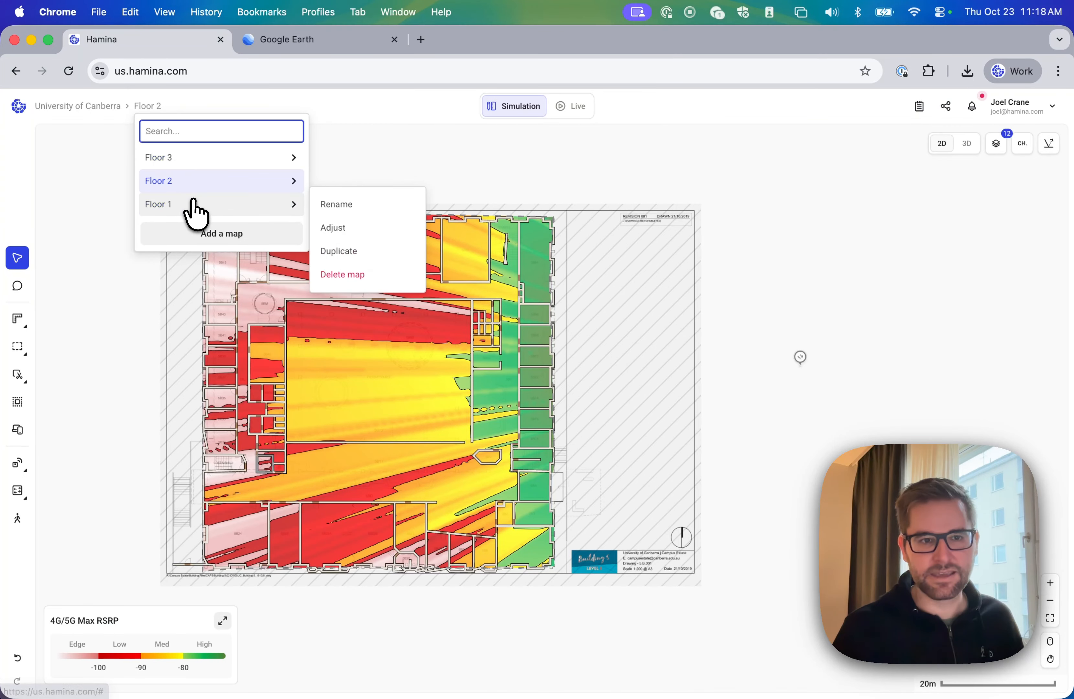
click(193, 205)
click(801, 358)
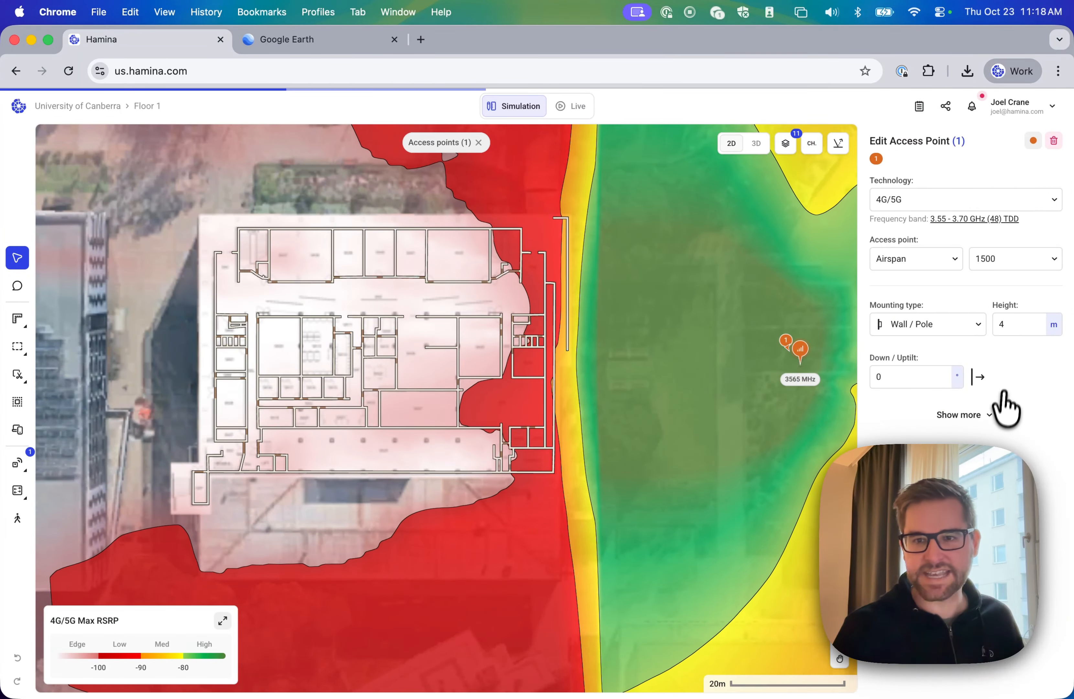
click(1003, 328)
click(321, 190)
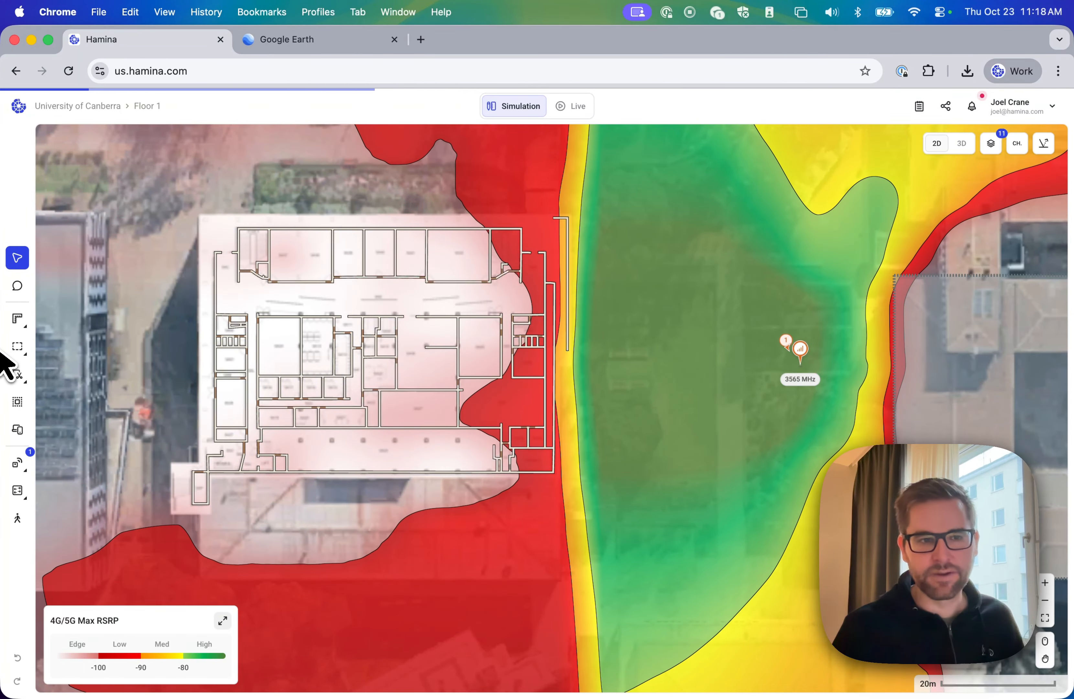
Step: Check the ceiling heights of all three floors in the Align floors settings, and return to the Floor 1 plan
mouse_move(17, 372)
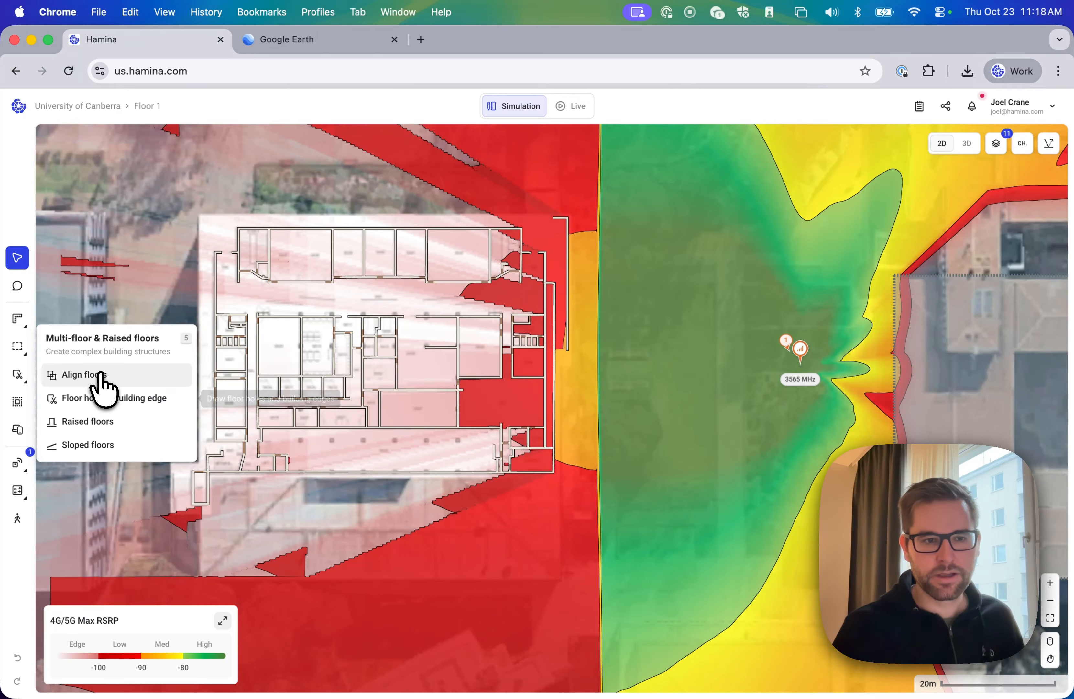
click(97, 374)
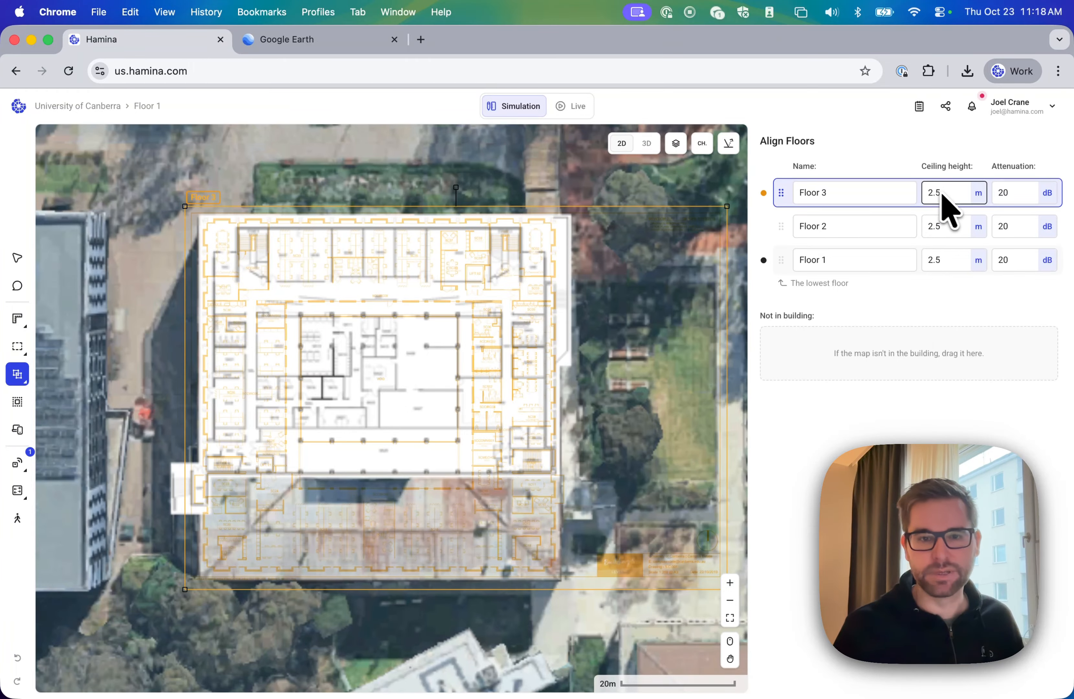
click(18, 258)
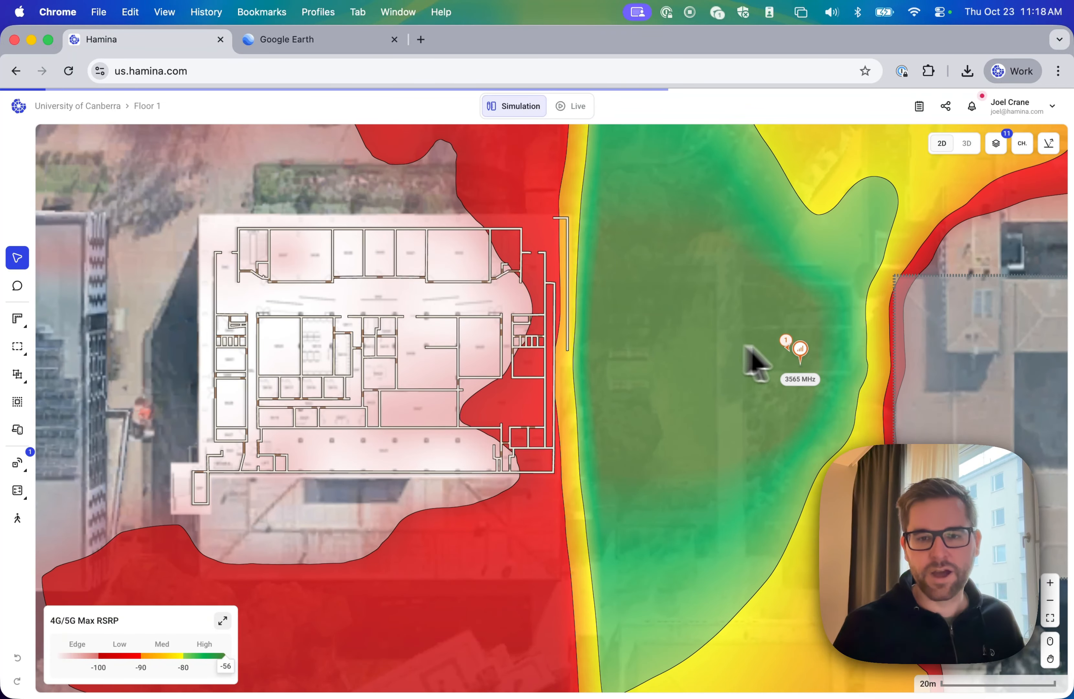
Step: Set the outdoor access point's mounting height to 8 m on Floor 1
click(799, 357)
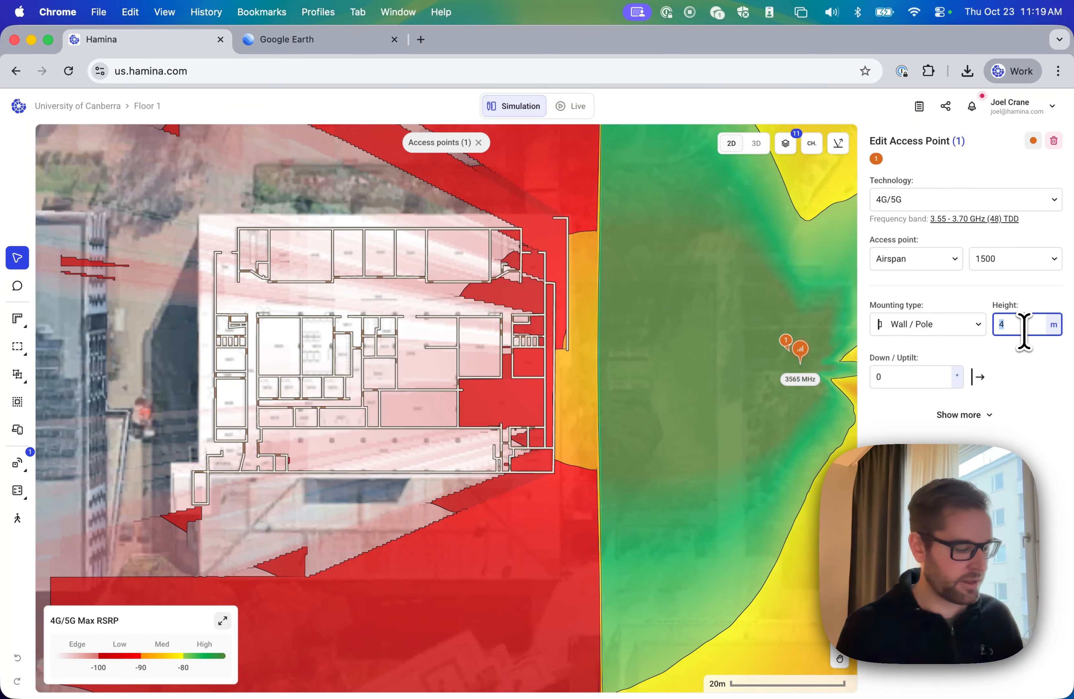
text(8)
key(Return)
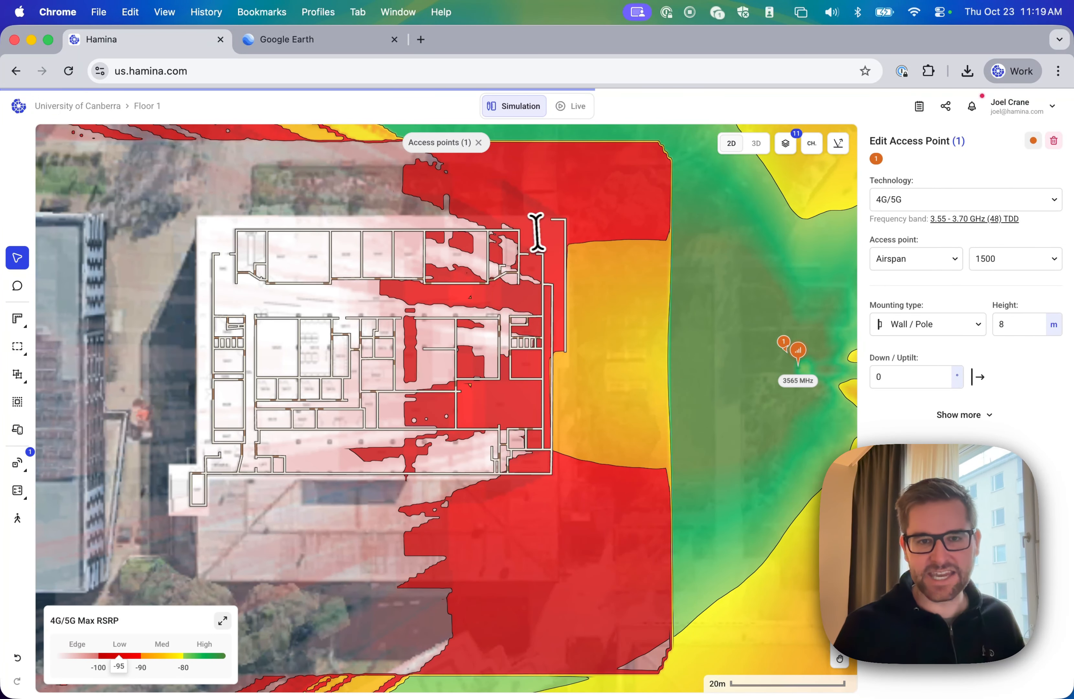
Step: Open Floor 2 and draw a rectangular building edge around its outer walls to cut away the floor outside
click(148, 107)
click(176, 181)
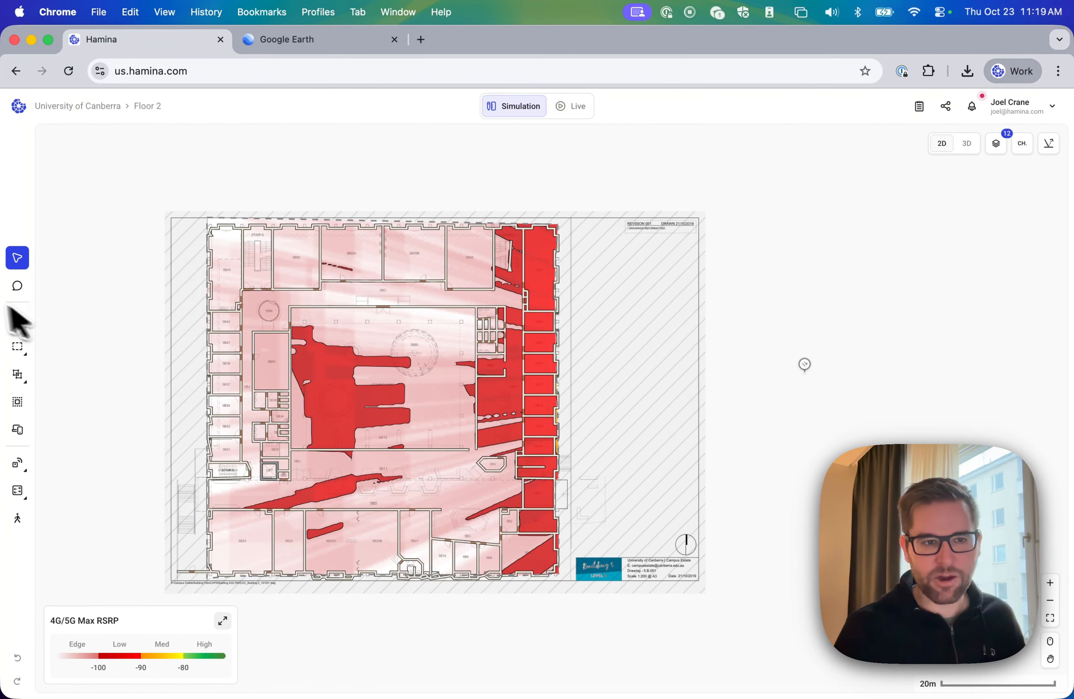
mouse_move(17, 347)
mouse_move(18, 375)
click(81, 402)
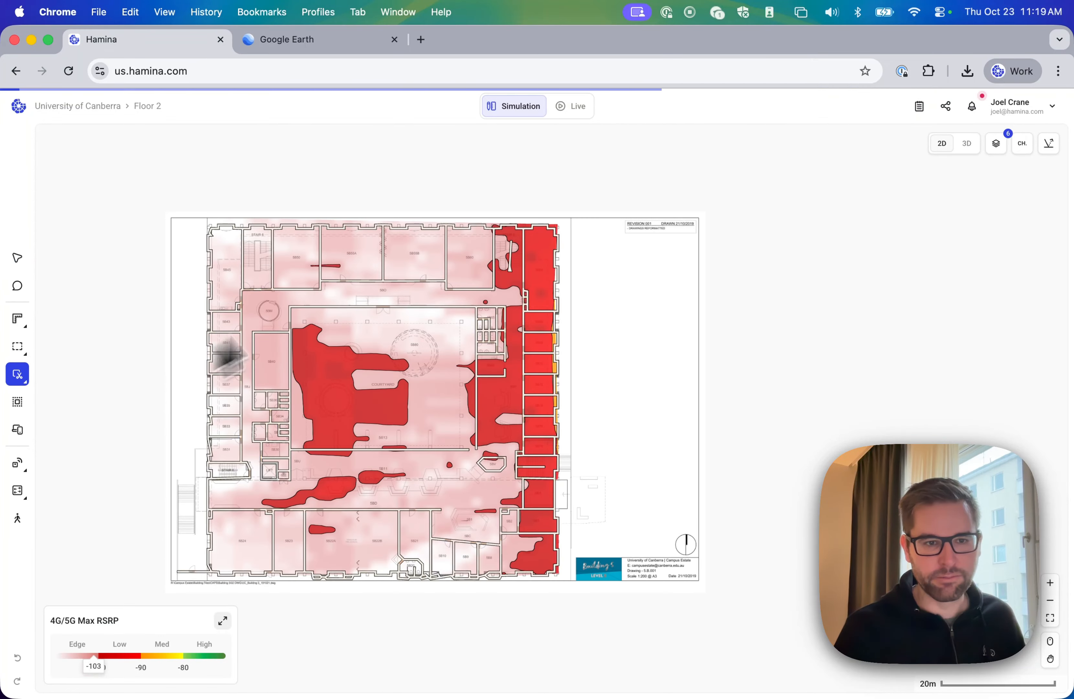
drag(207, 226, 562, 580)
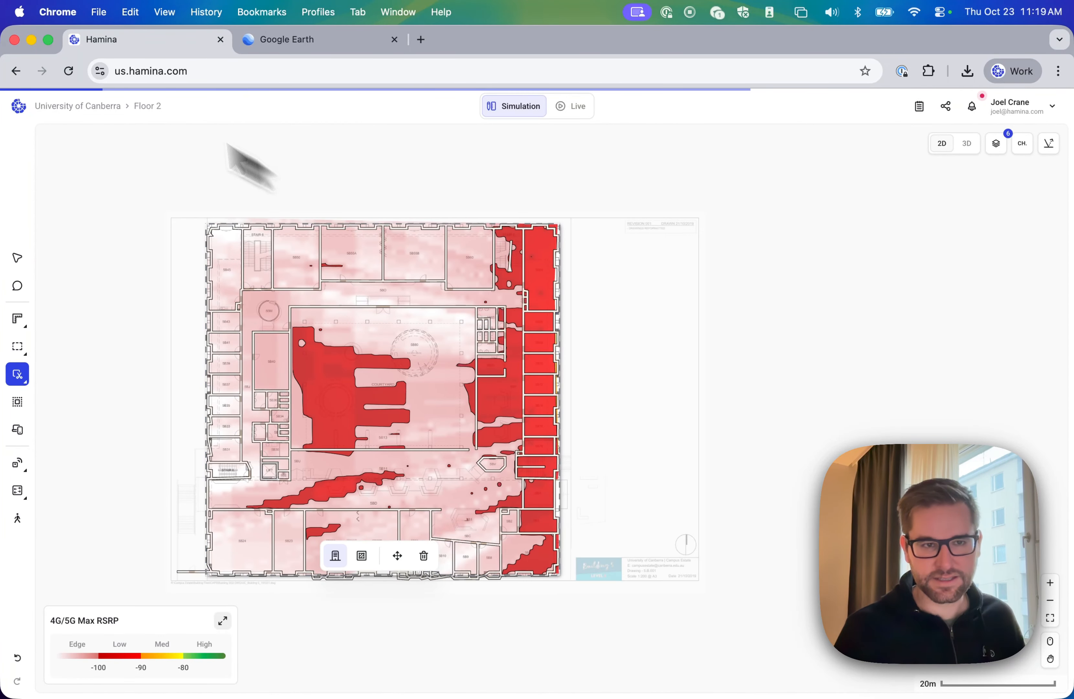
Step: Return to Floor 1, examine the coverage reaching the building, and review the outdoor access point's settings
click(149, 106)
click(174, 198)
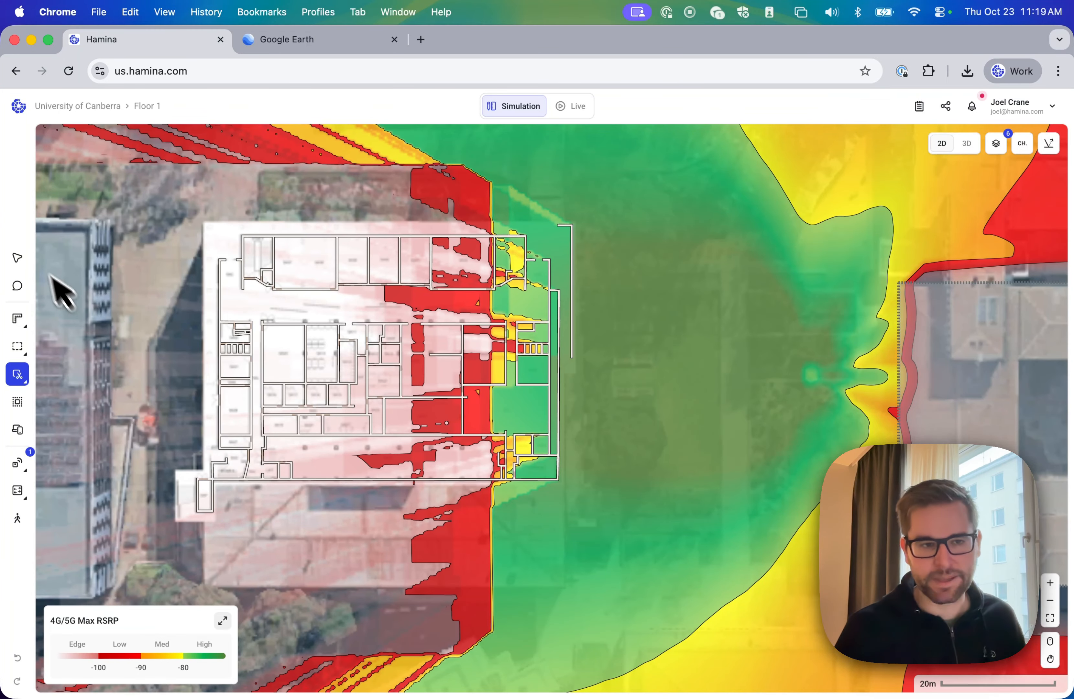
click(16, 258)
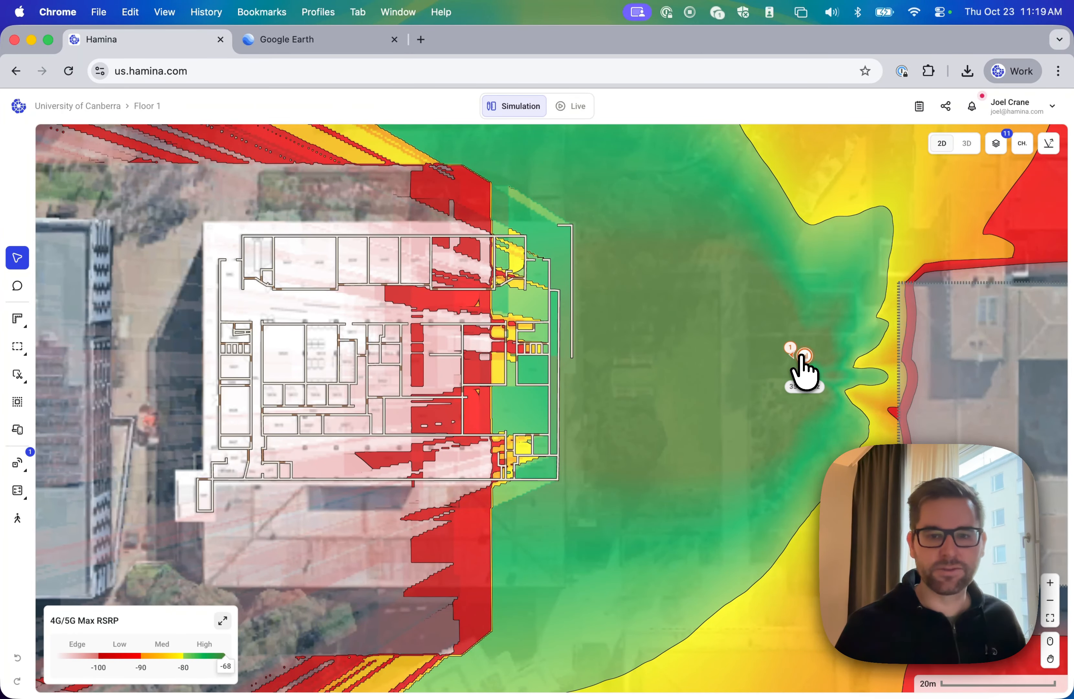
click(803, 356)
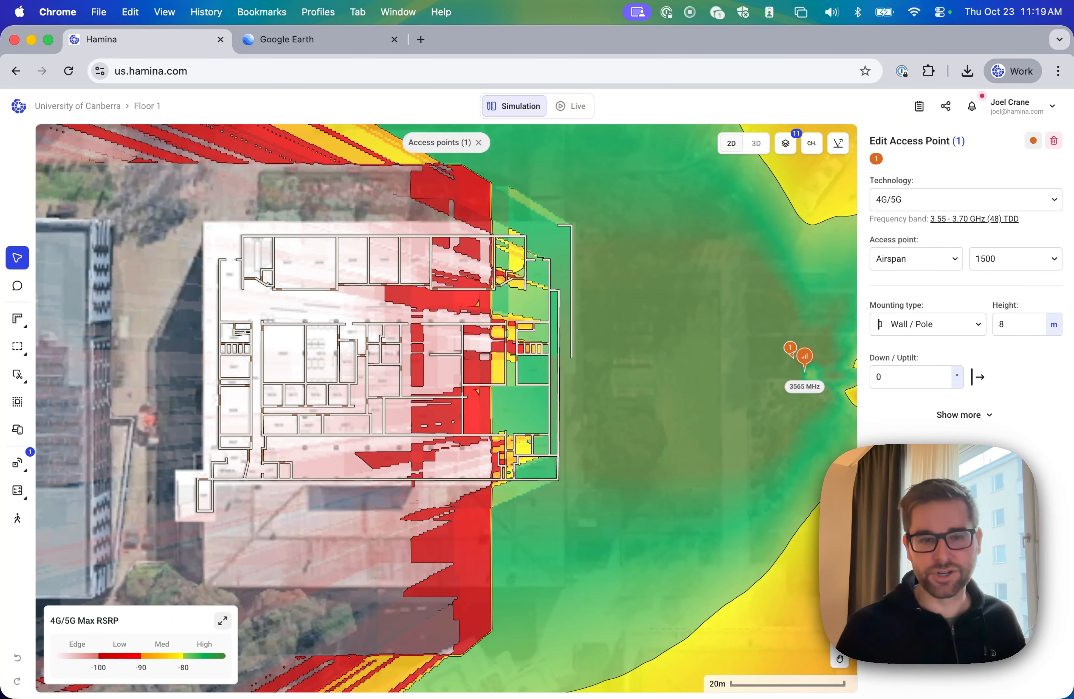
Step: Open Floor 3 and inspect its walls and floor slab in 3D
click(148, 106)
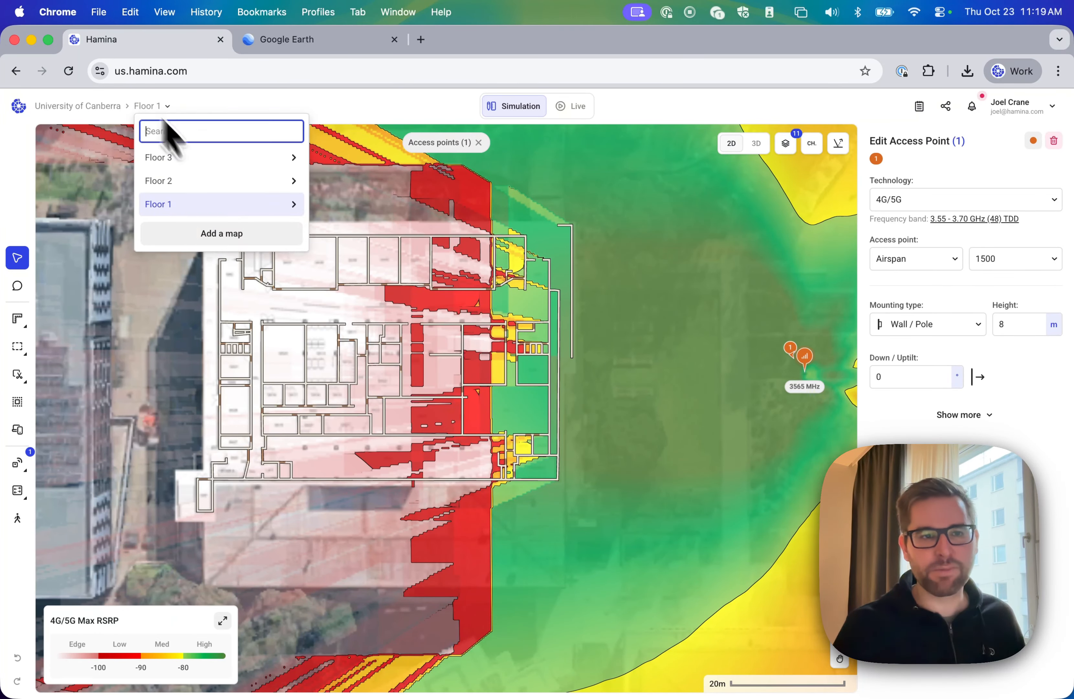
click(201, 164)
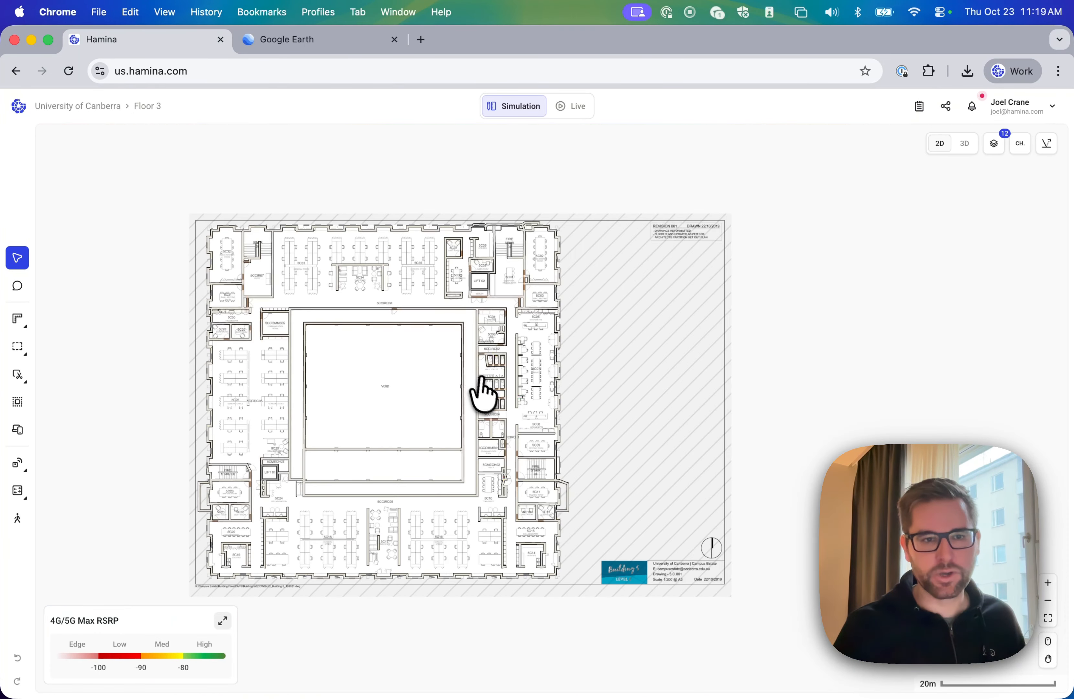
click(976, 148)
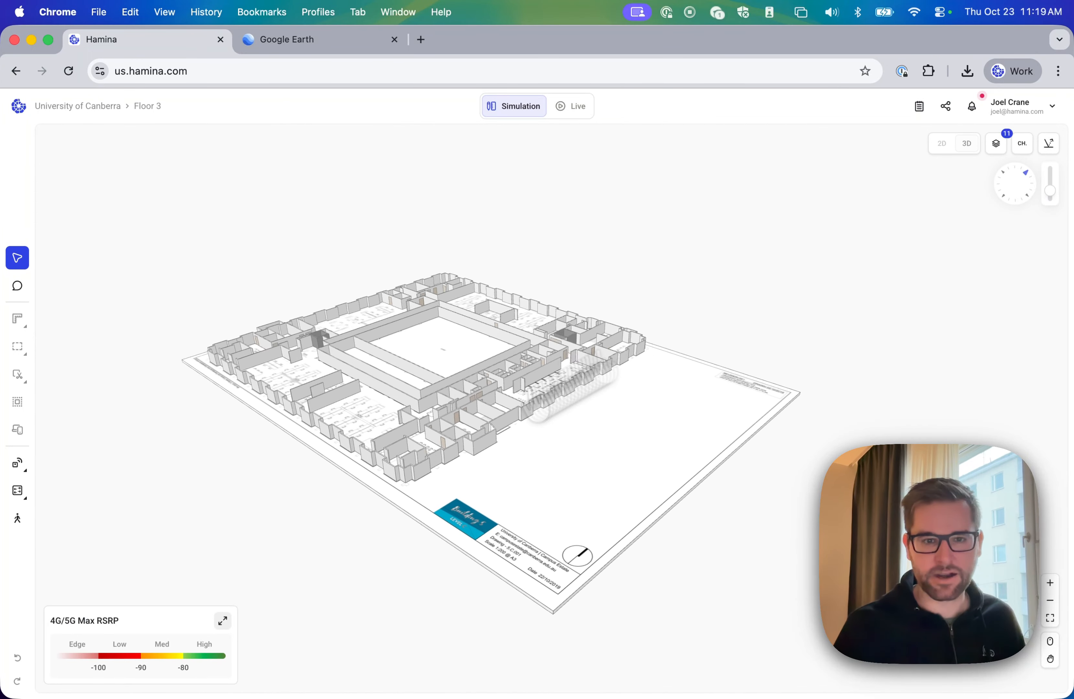
Step: Draw a rectangular building edge around Floor 3's outer walls in the 2D plan
mouse_move(17, 380)
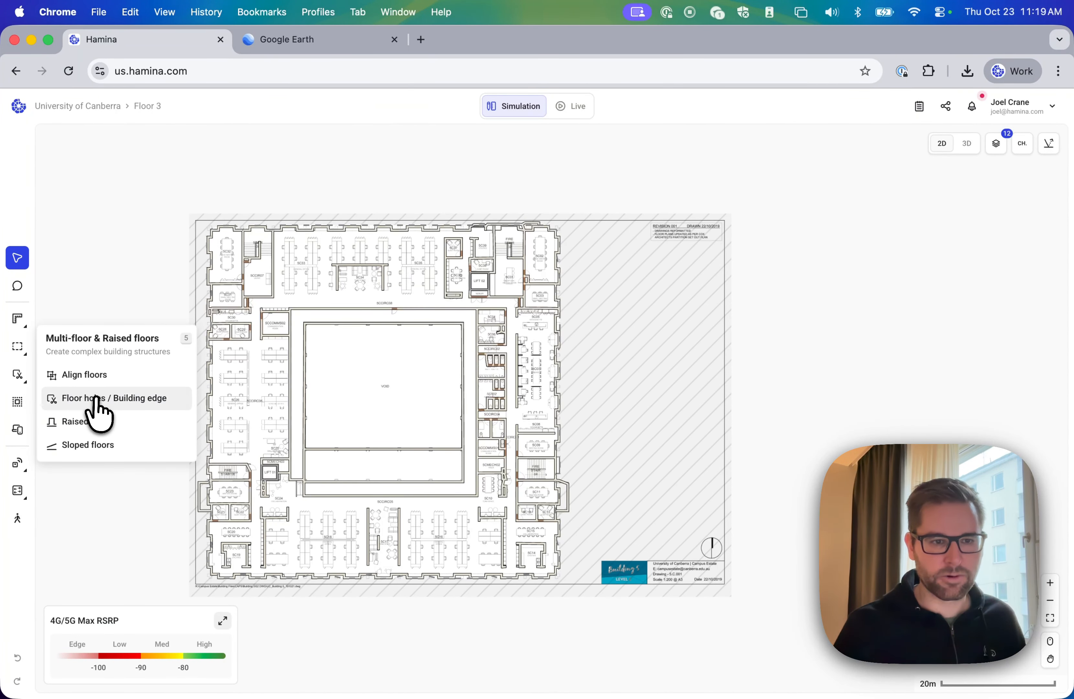
click(114, 398)
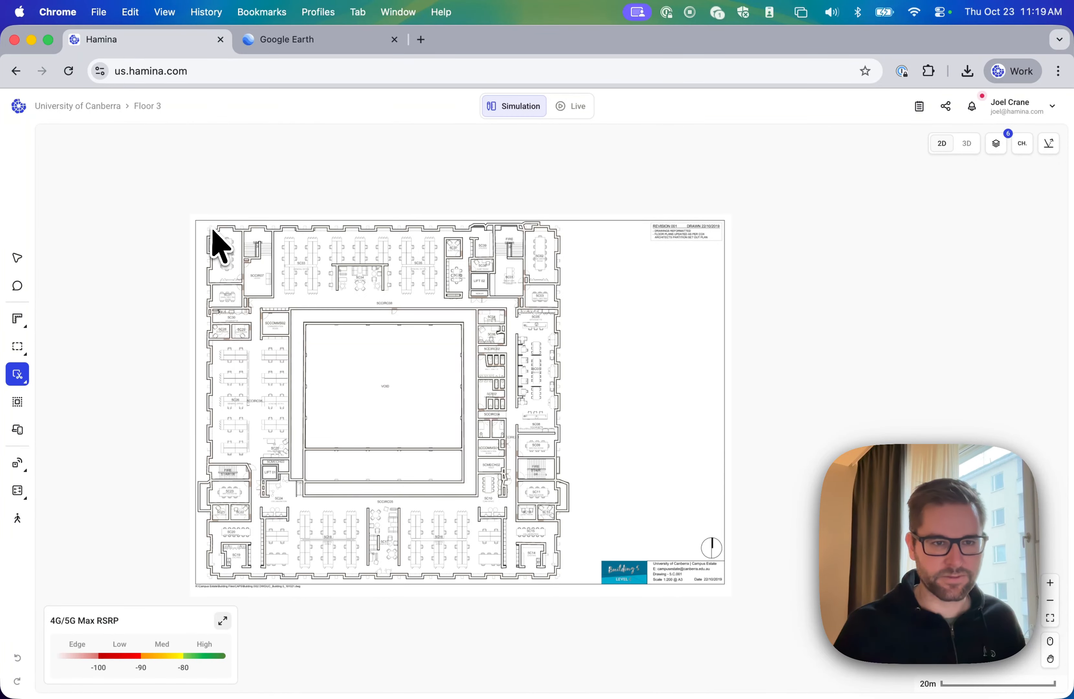
drag(207, 225, 558, 578)
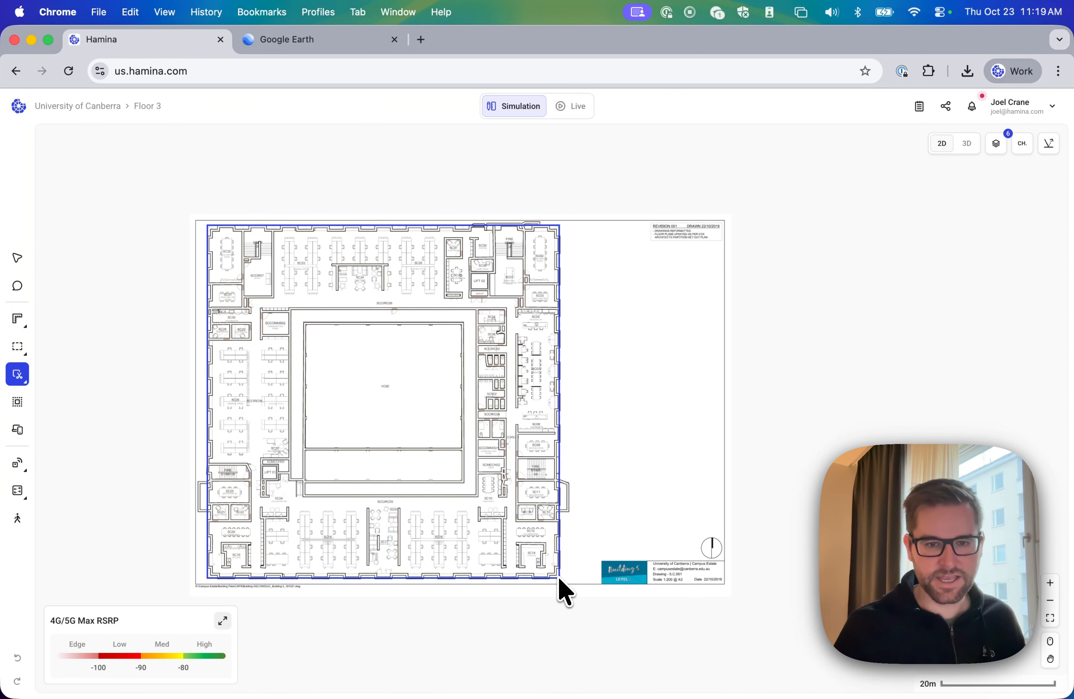
Step: Draw a rectangular floor hole over the central VOID area on Floor 3, following the inside of its walls
scroll(411, 373, up, 10)
scroll(411, 372, left, 3)
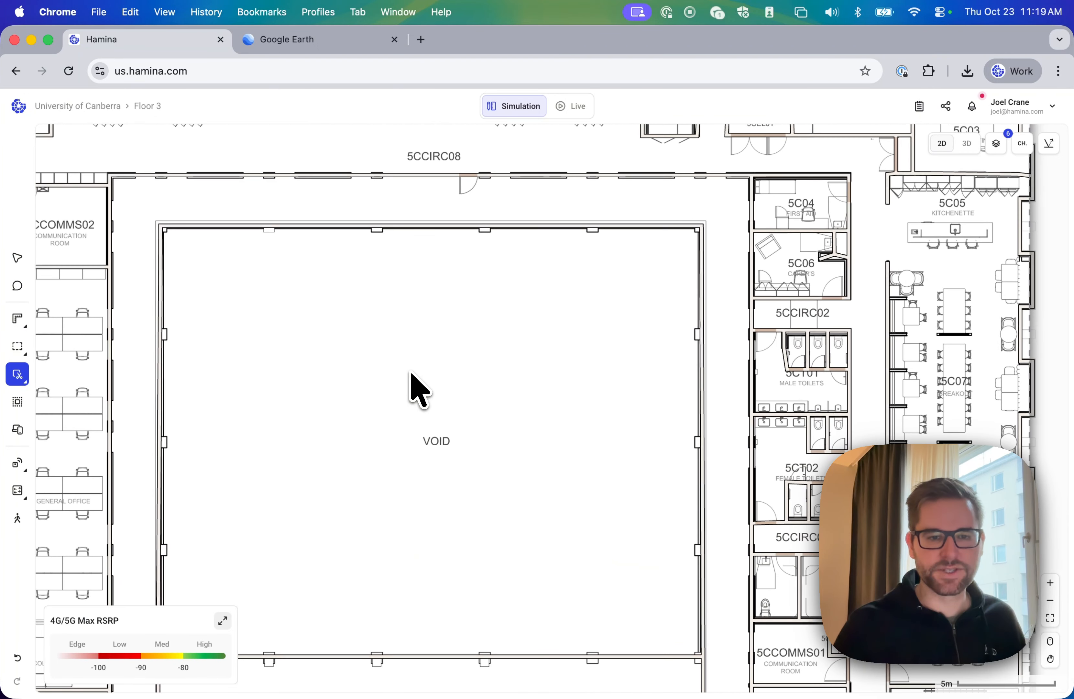
drag(167, 233, 695, 653)
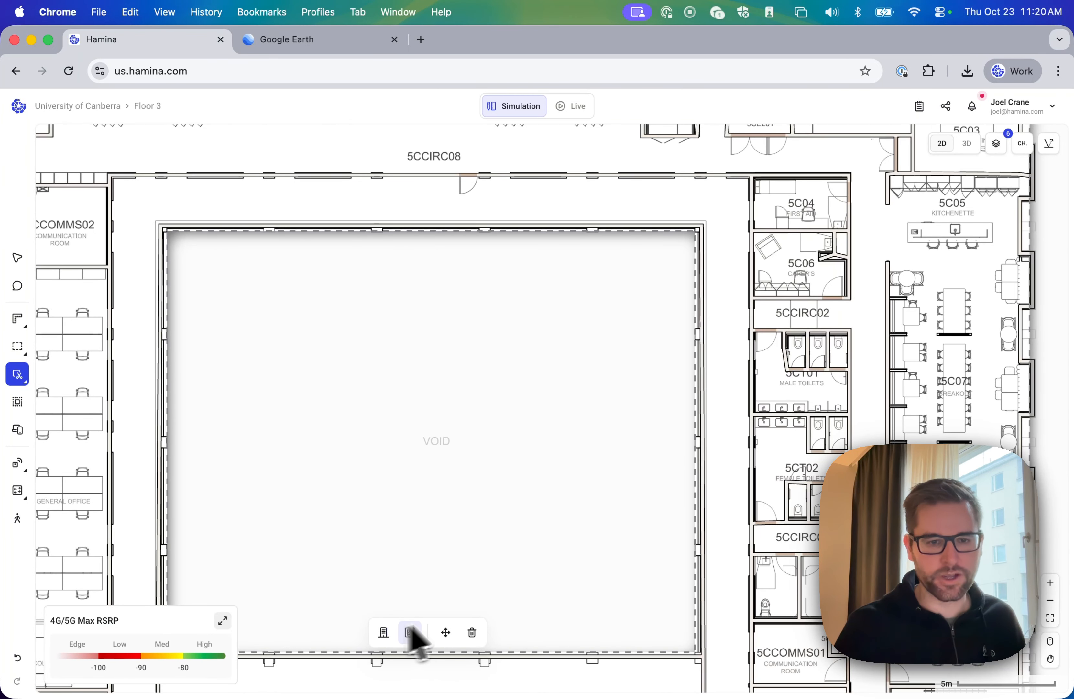
click(17, 259)
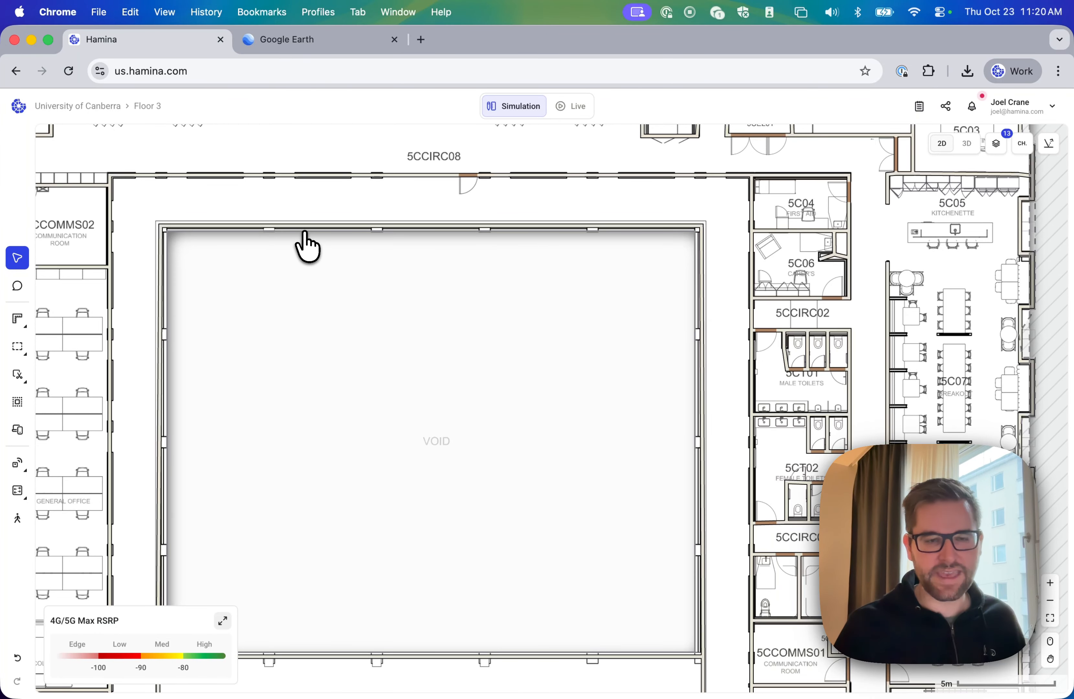
click(406, 228)
click(444, 252)
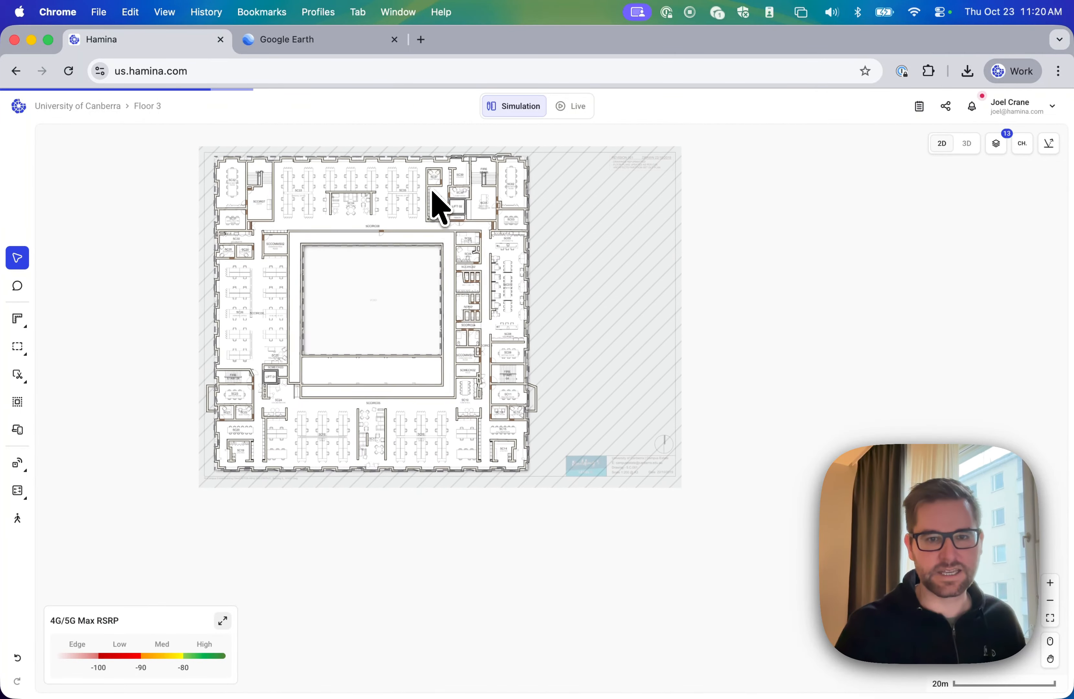
Step: Inspect Floor 3's central hole and trimmed slab edge in 3D, and return to the 2D plan
click(967, 143)
scroll(480, 399, up, 5)
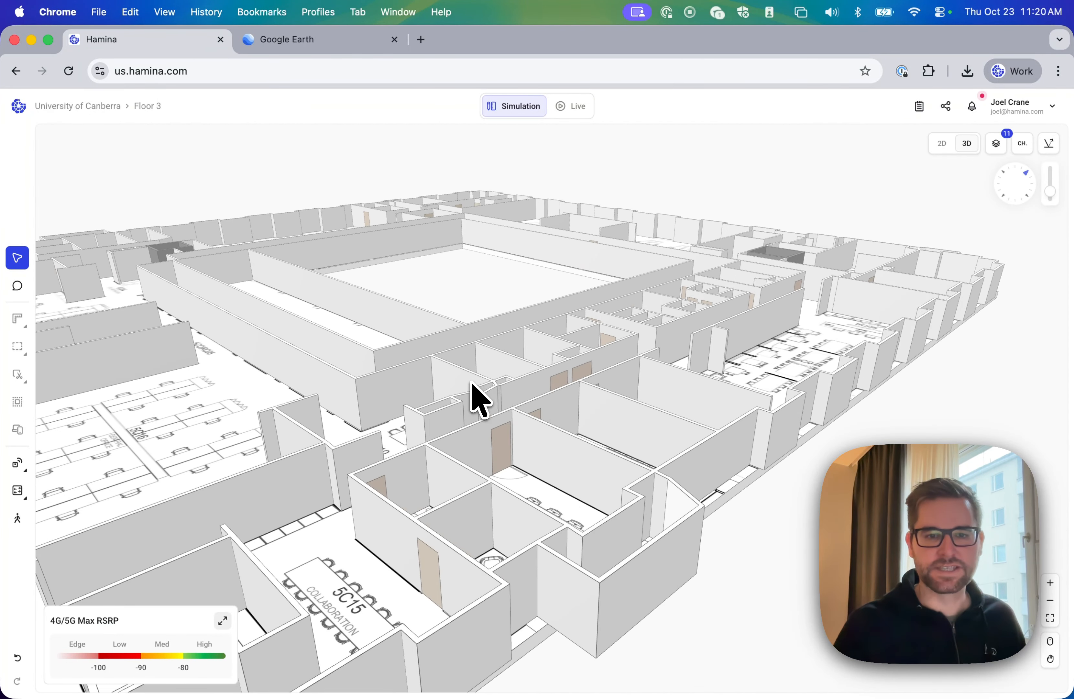
drag(442, 416, 519, 445)
click(942, 144)
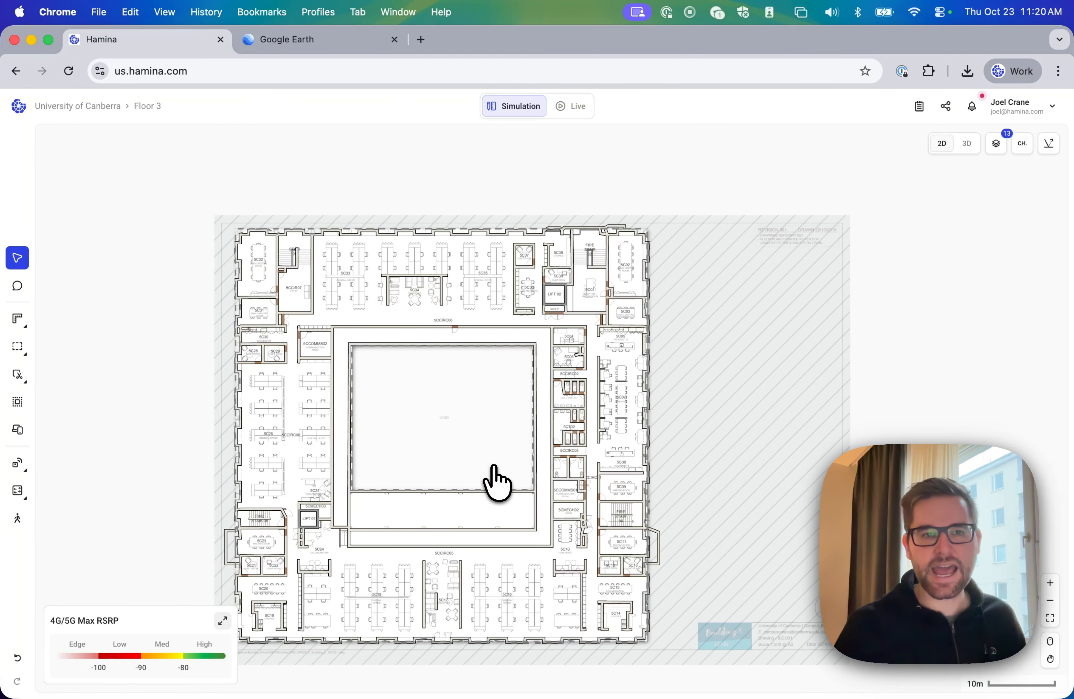
Step: Compare the outdoor access point's simulated coverage on Floor 1 and Floor 2, ending on Floor 1
click(159, 117)
click(165, 205)
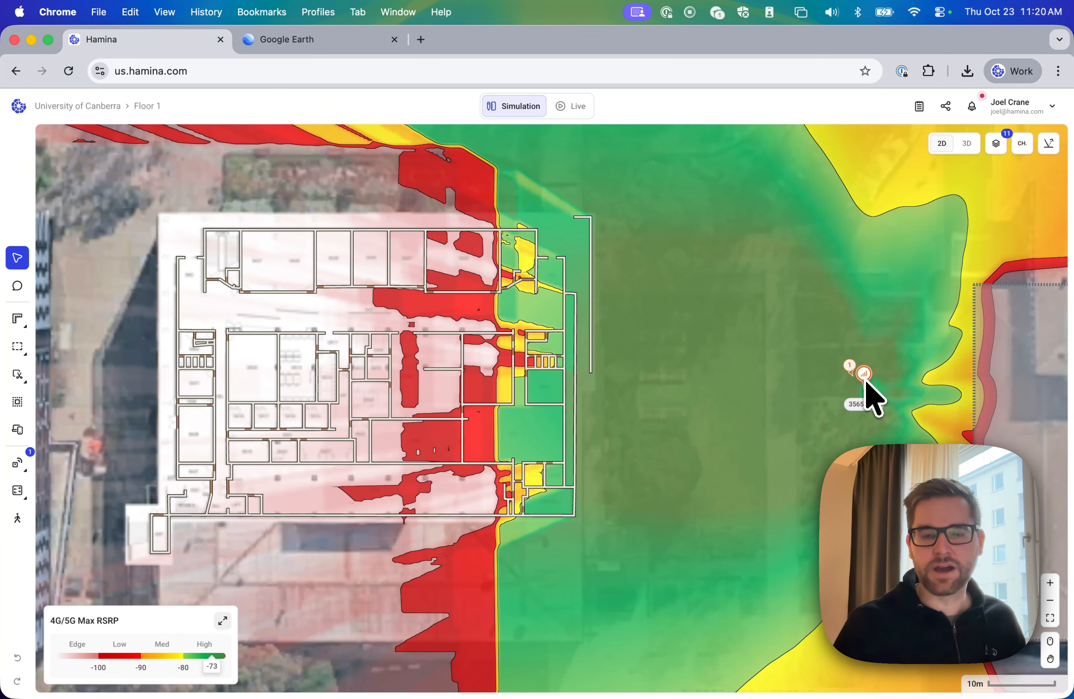
click(148, 106)
click(177, 184)
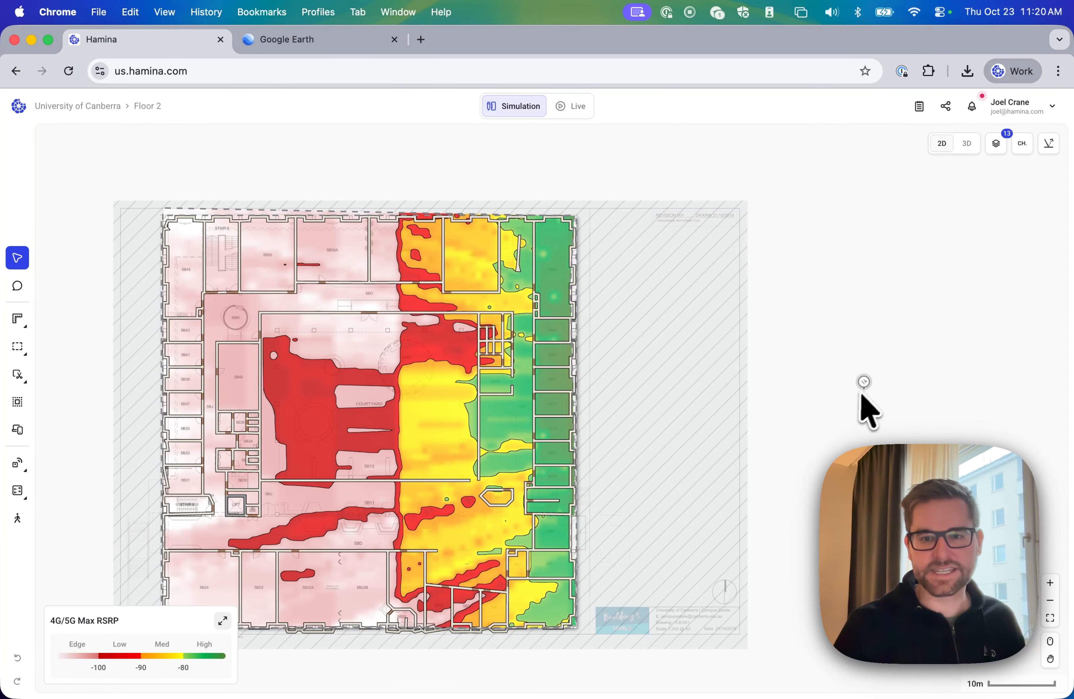
click(149, 106)
click(169, 205)
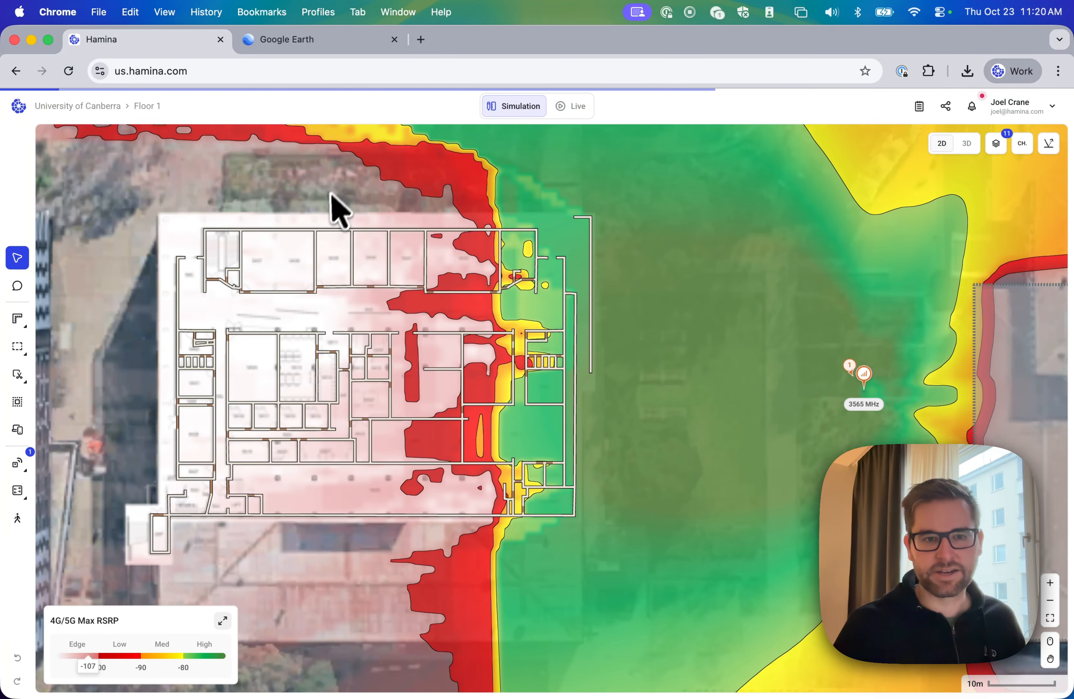
Step: Open Floor 3 and examine its plan for coverage around the building edge and central void
click(147, 106)
click(180, 158)
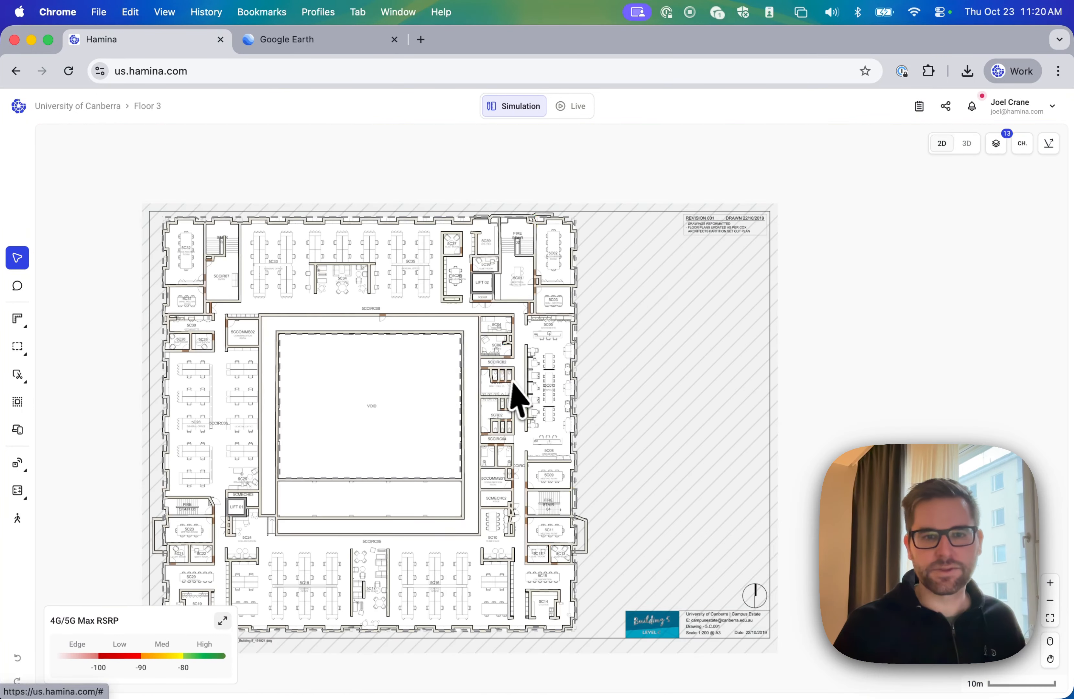
scroll(518, 394, down, 3)
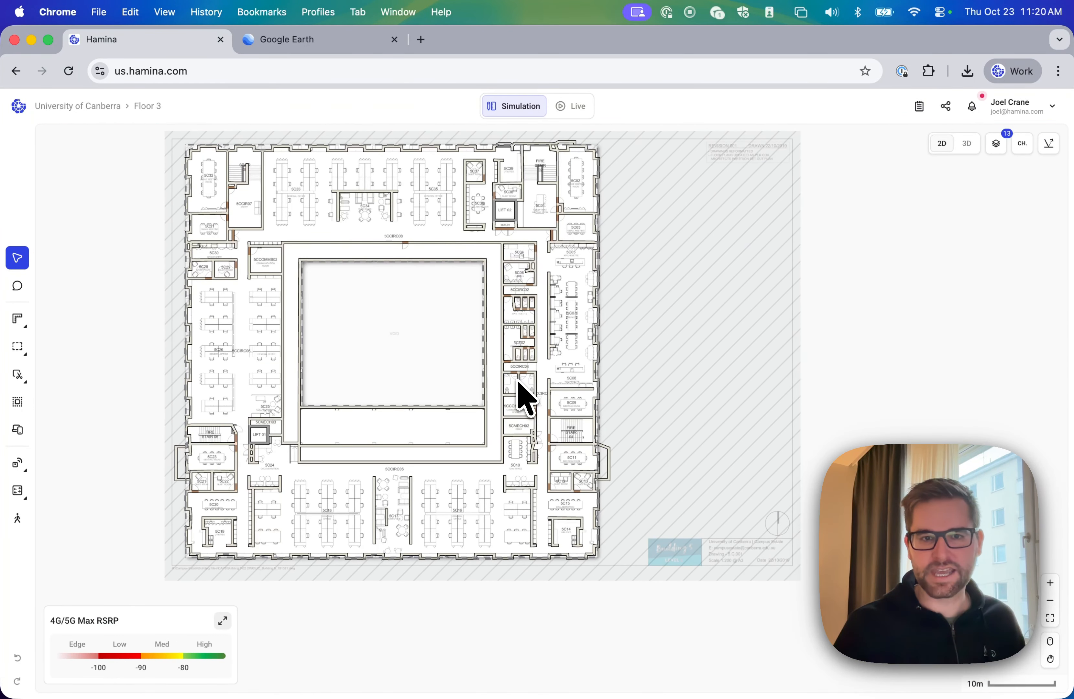
scroll(518, 383, up, 3)
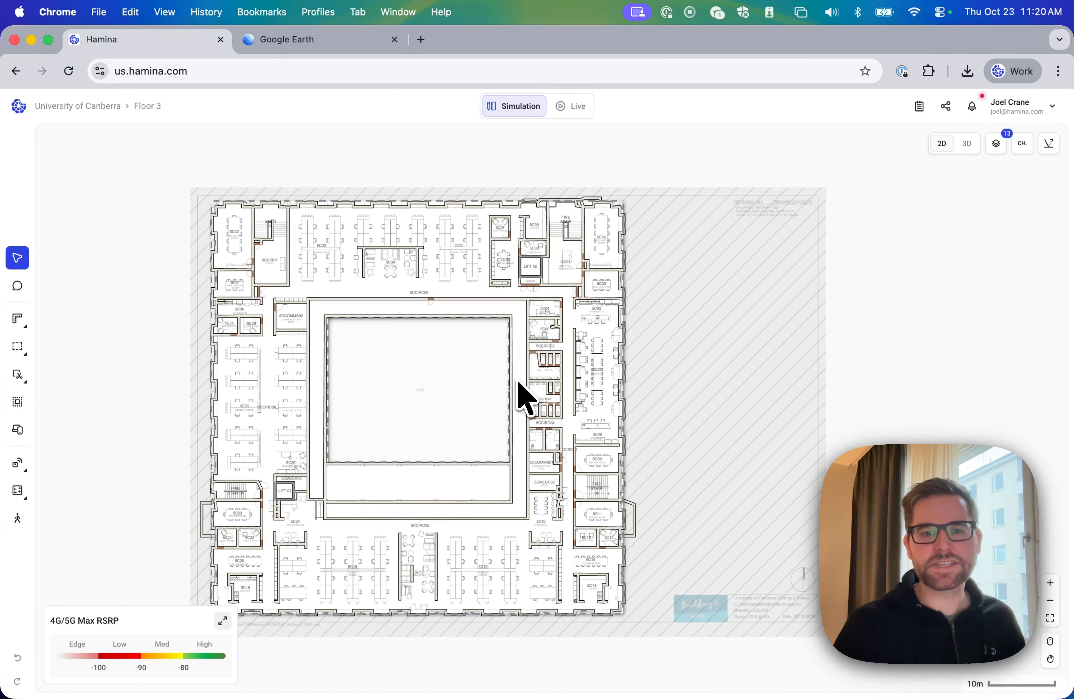
scroll(458, 421, down, 1)
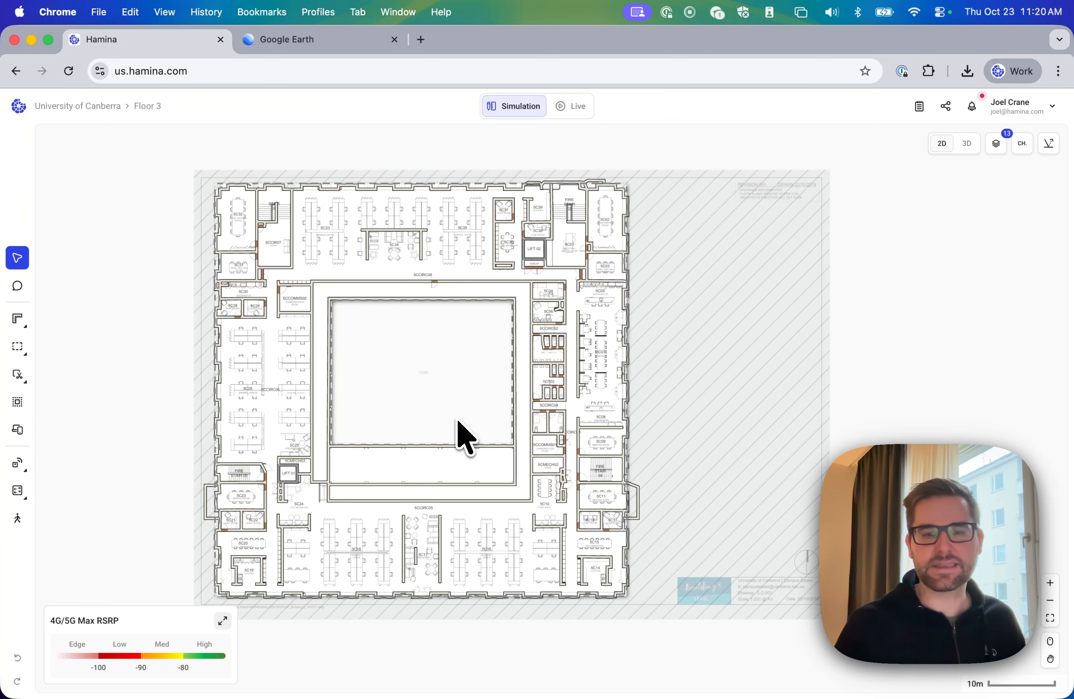
scroll(458, 421, up, 4)
scroll(458, 421, down, 2)
scroll(458, 421, up, 1)
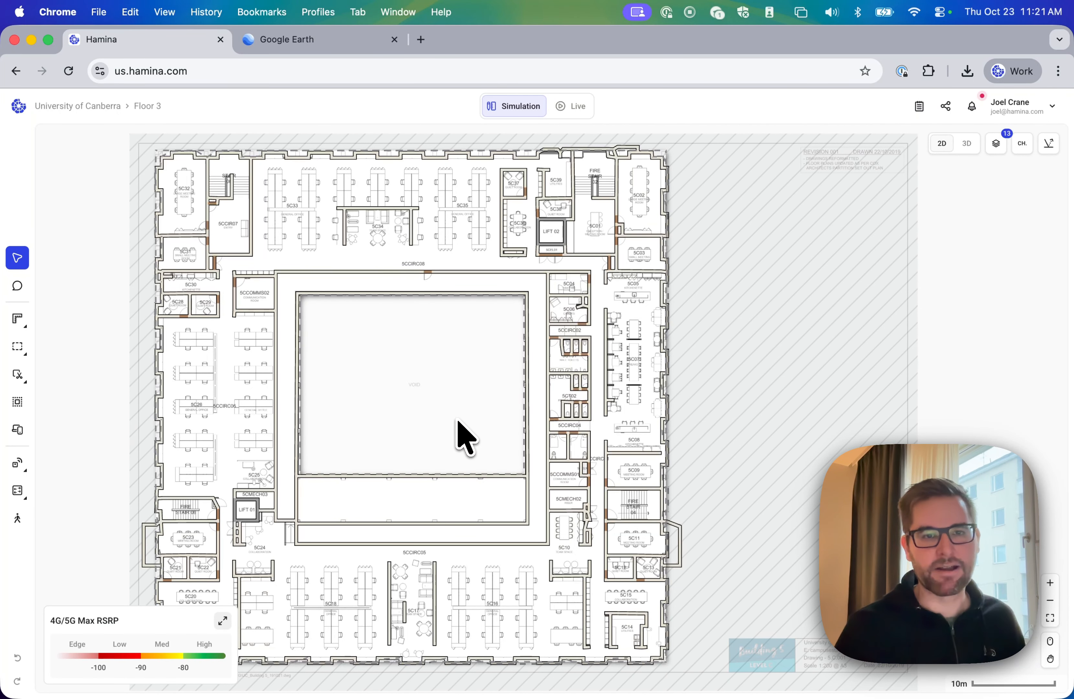
click(147, 106)
mouse_move(195, 205)
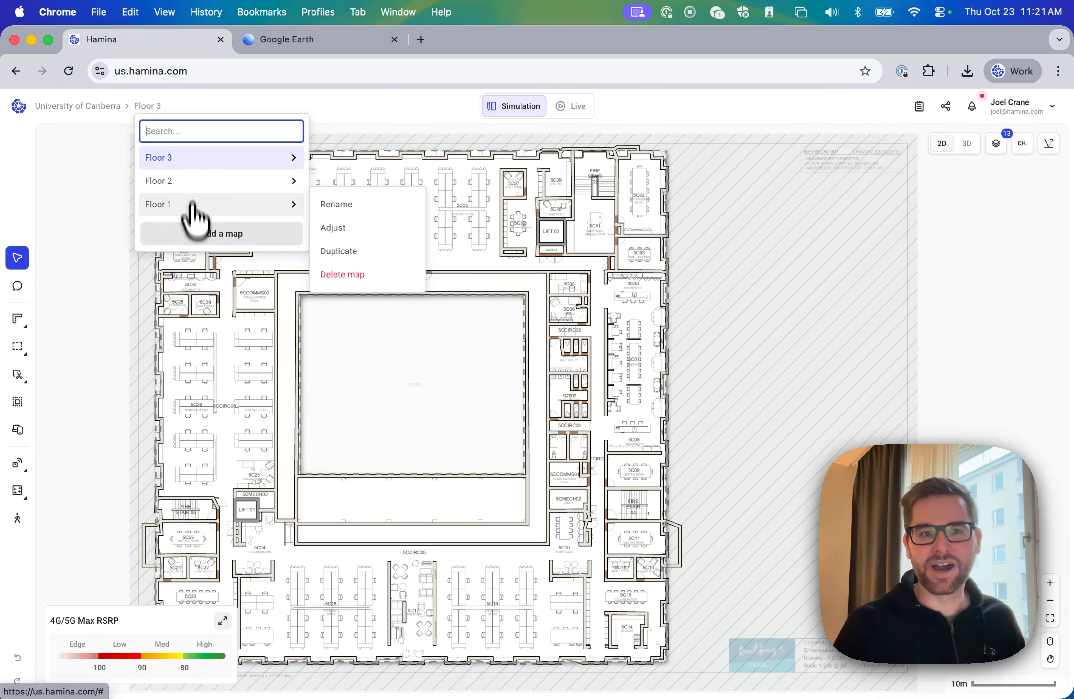
mouse_move(202, 180)
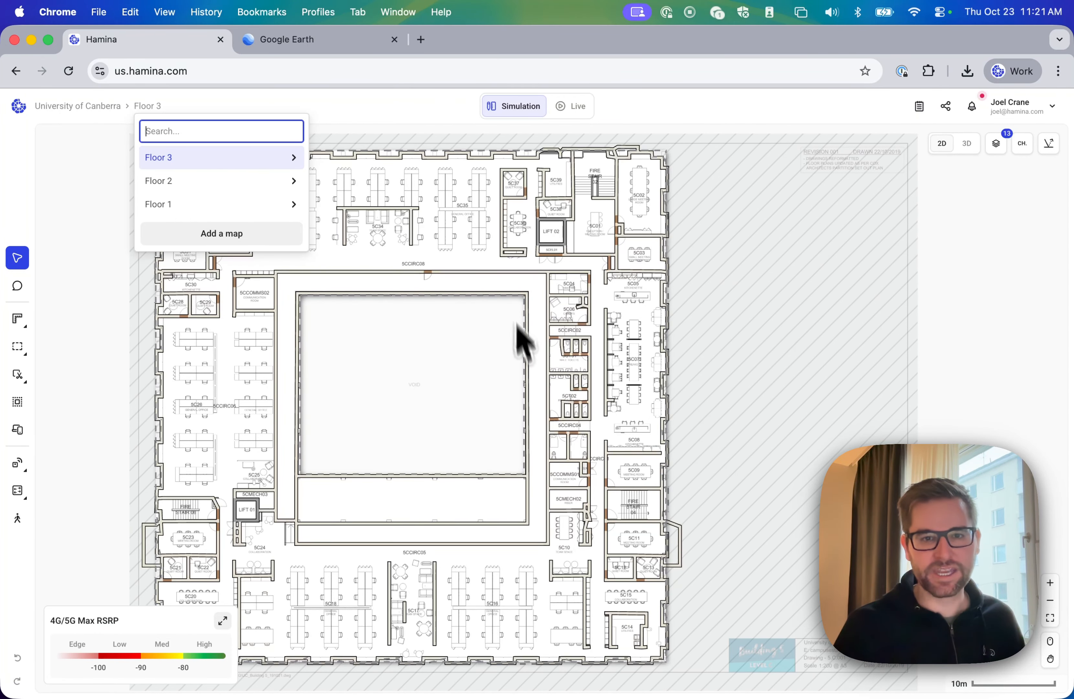
click(460, 110)
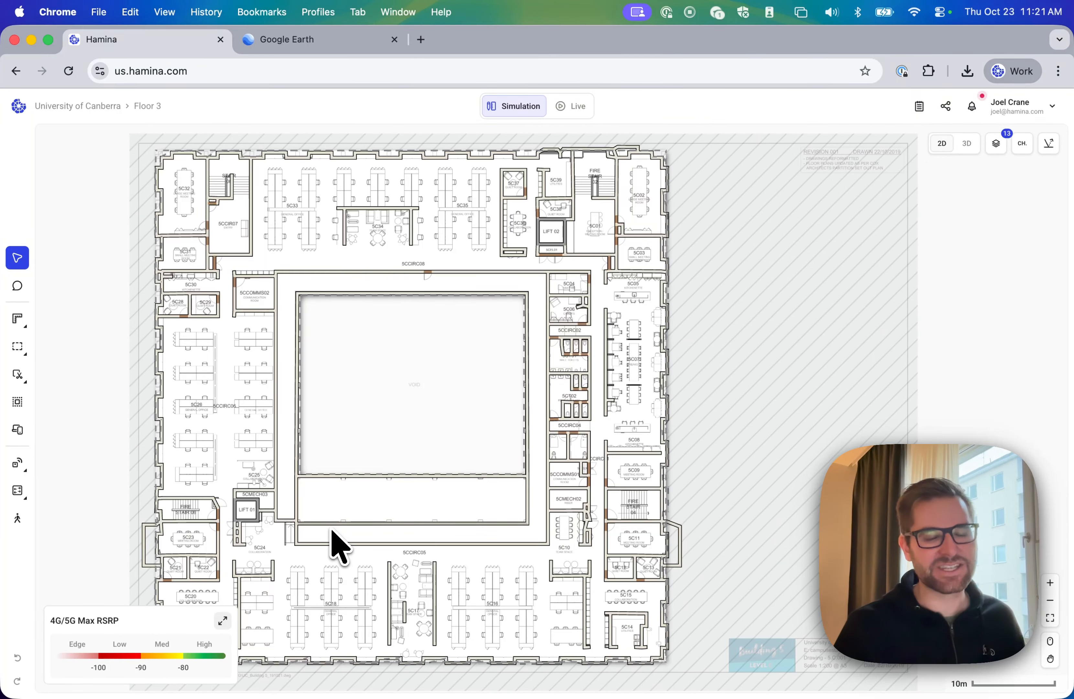
Step: Enable full building propagation in the global heatmap settings and close the settings to show Floor 3's simulated coverage
mouse_move(226, 631)
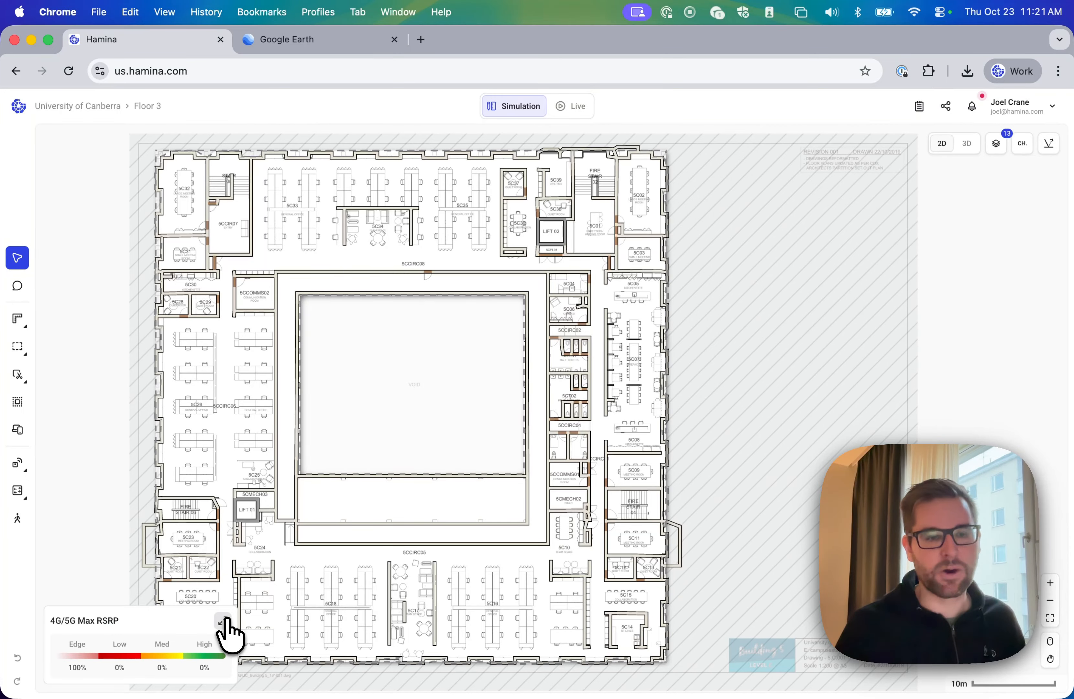
click(224, 622)
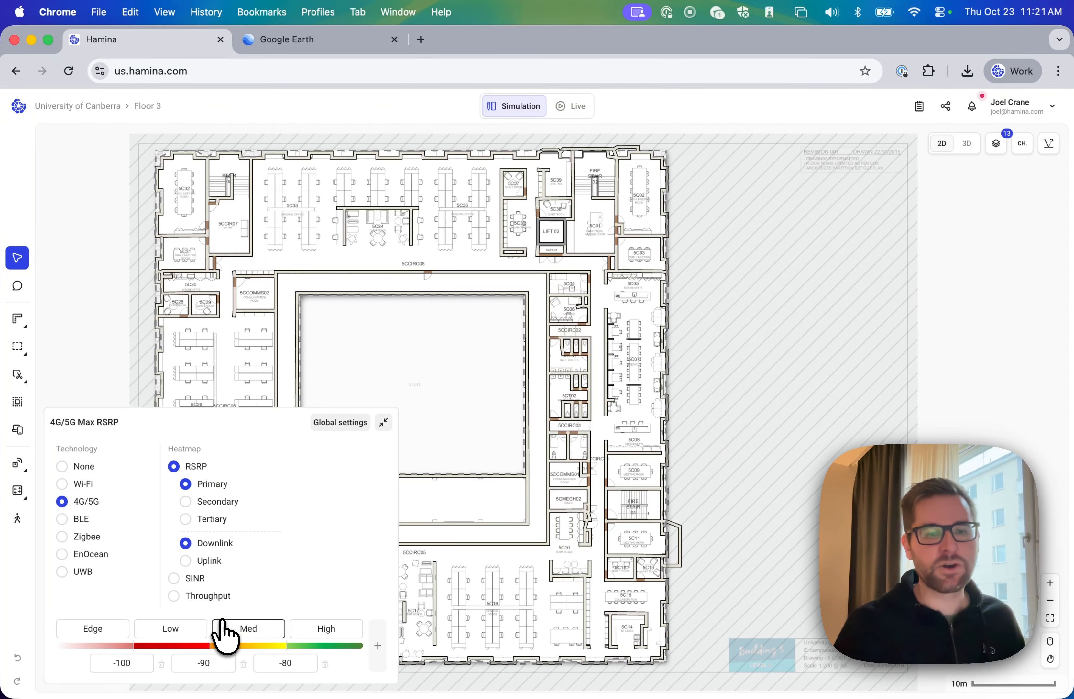
click(334, 426)
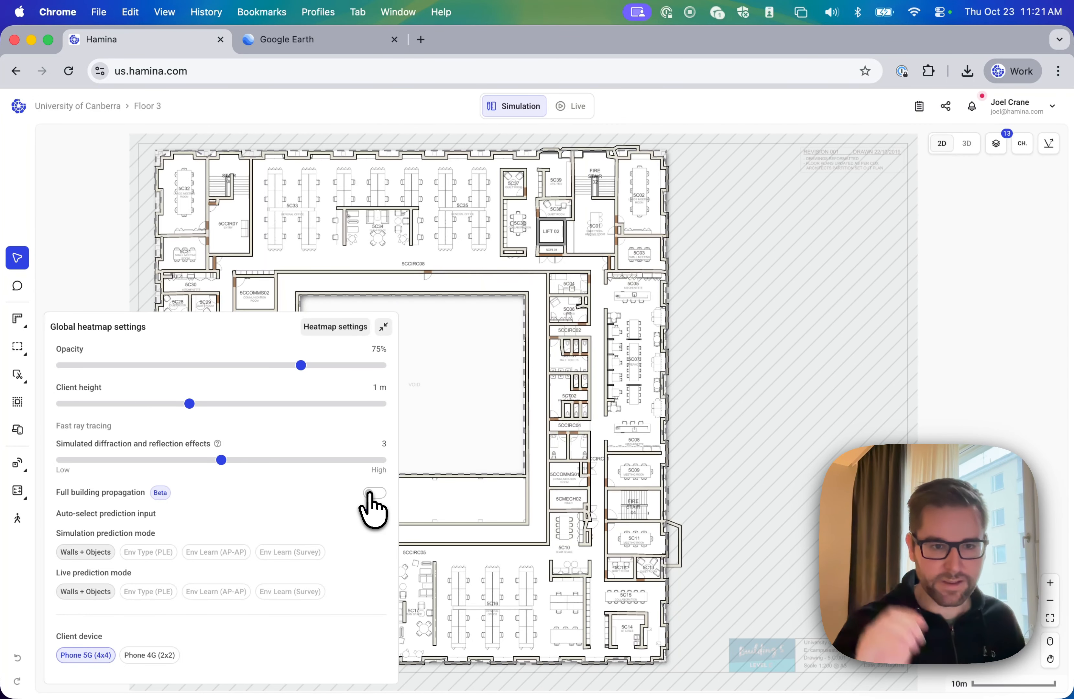
click(371, 497)
click(741, 414)
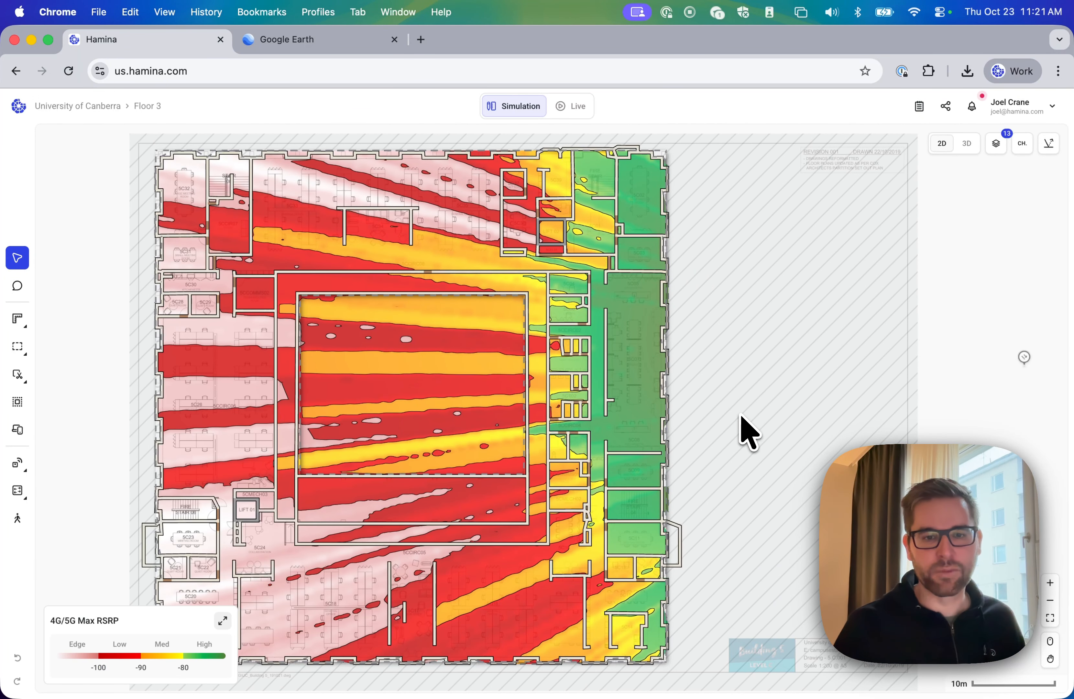
Step: Compare the outdoor access point's 4G/5G coverage on Floor 3, Floor 2 and Floor 1 with full building propagation, ending on Floor 1
drag(742, 415, 722, 417)
scroll(722, 418, down, 3)
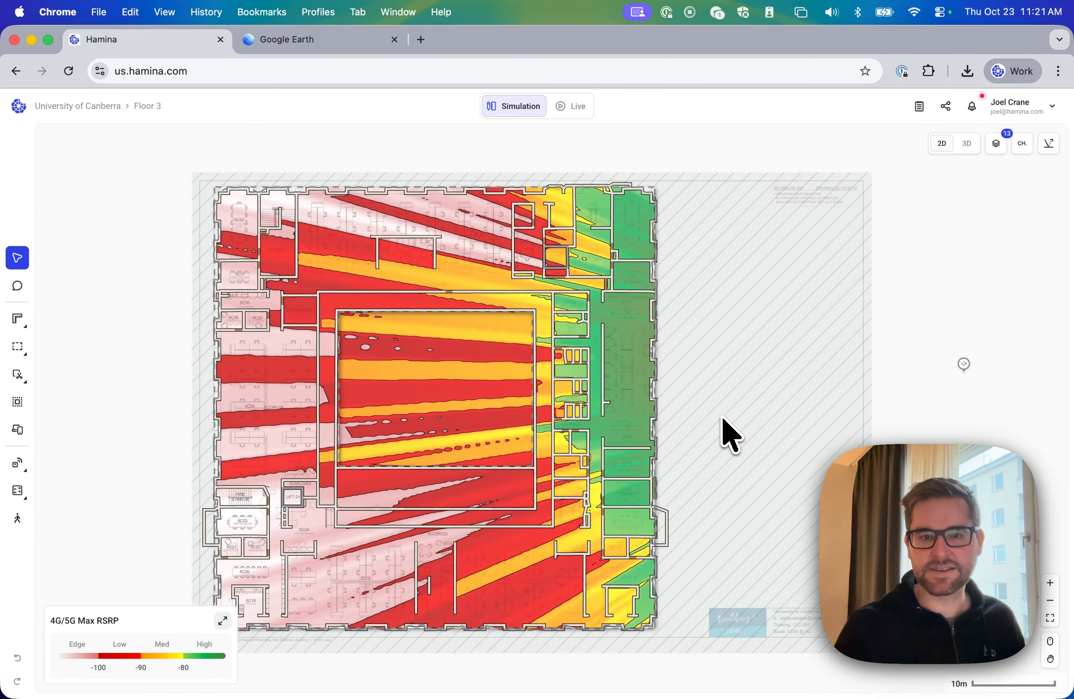
key(space)
drag(741, 444, 724, 417)
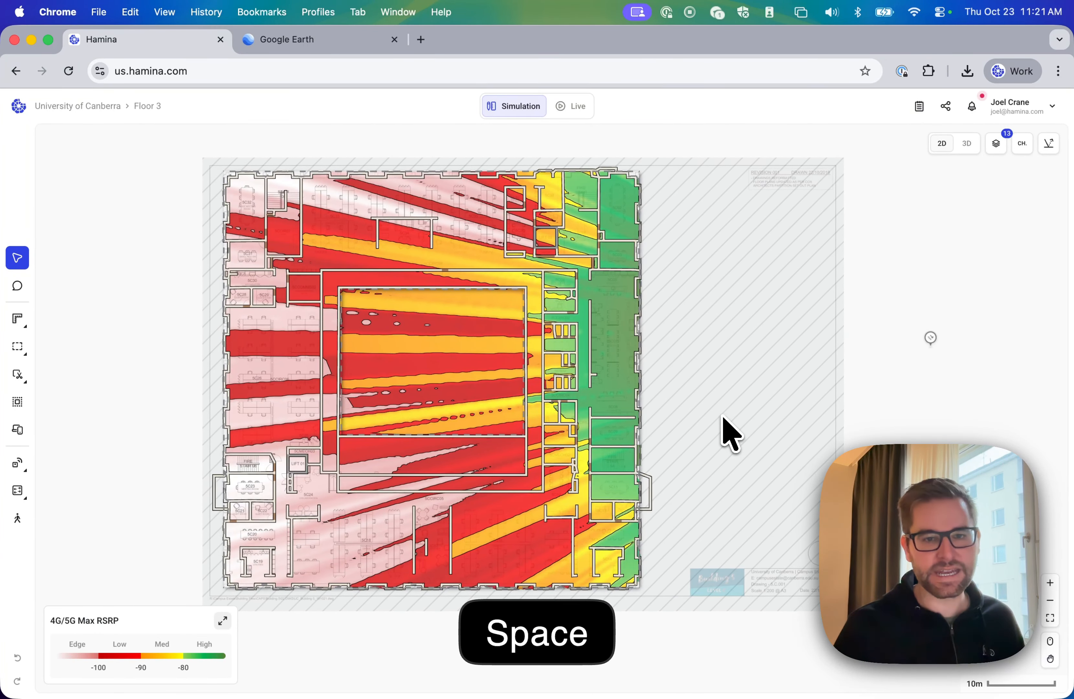
click(153, 107)
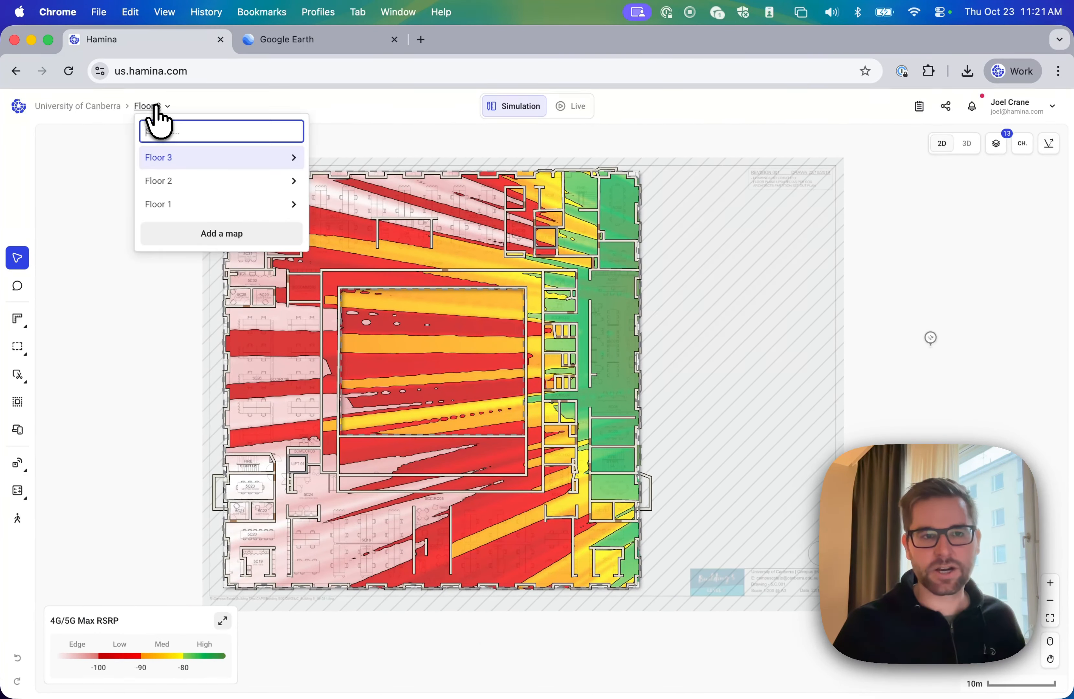
click(204, 182)
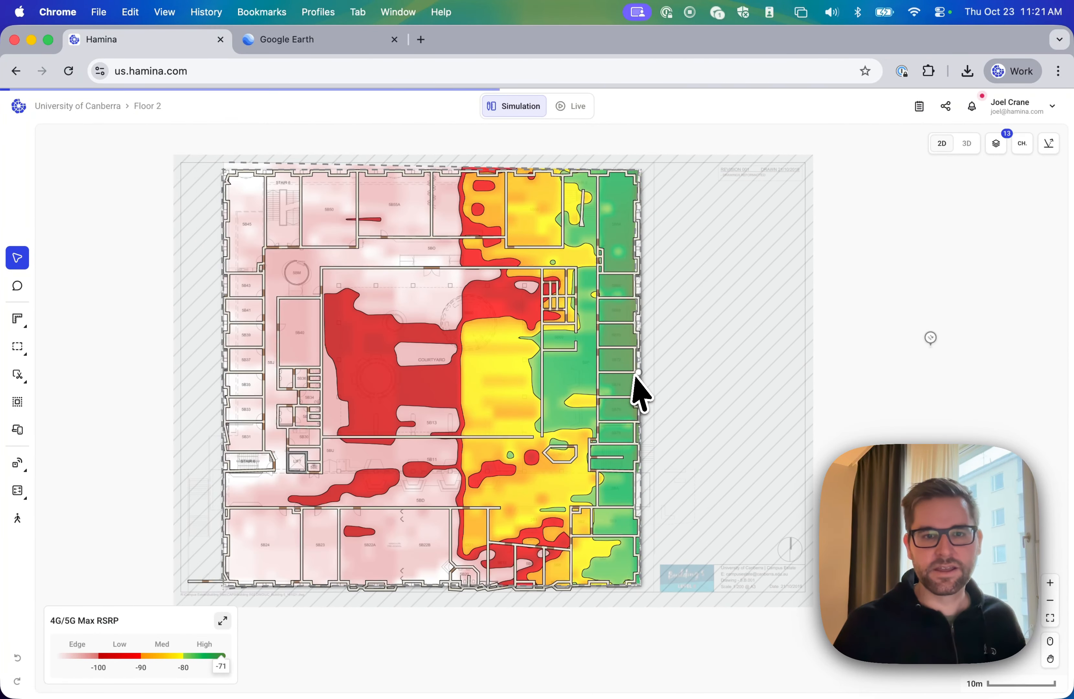
click(146, 109)
click(160, 205)
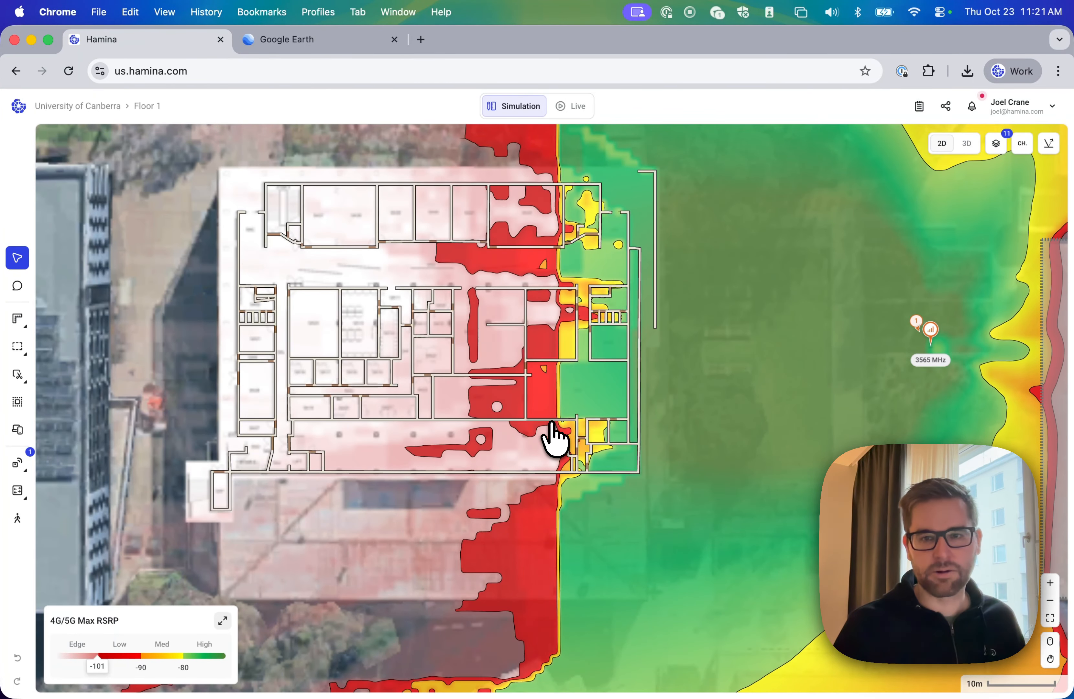
scroll(552, 435, down, 3)
key(space)
drag(553, 435, 599, 422)
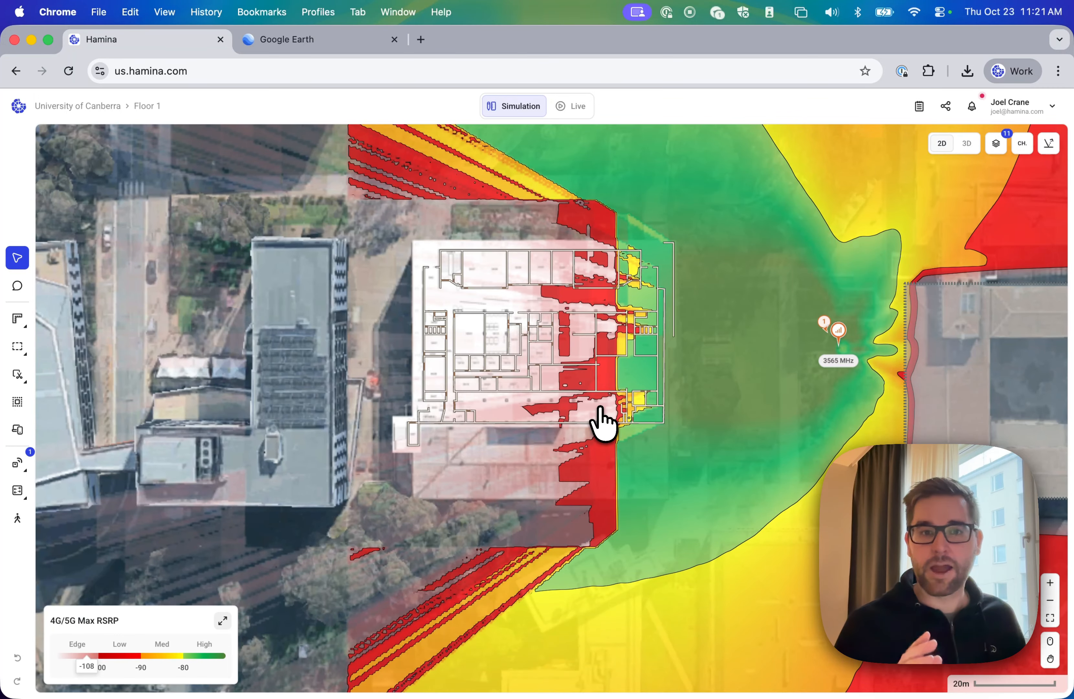